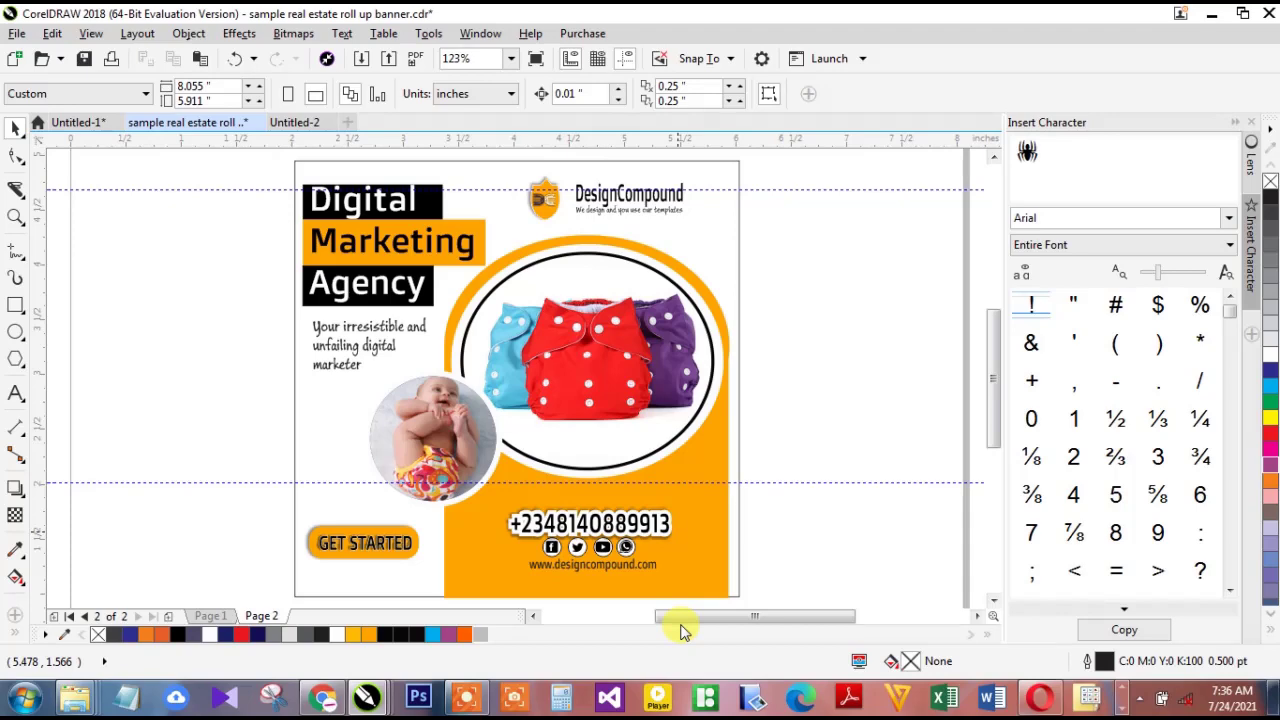
# Preview the sample digital marketing flyer full screen and switch to the blank Untitled-2 document
pyautogui.press('F9')
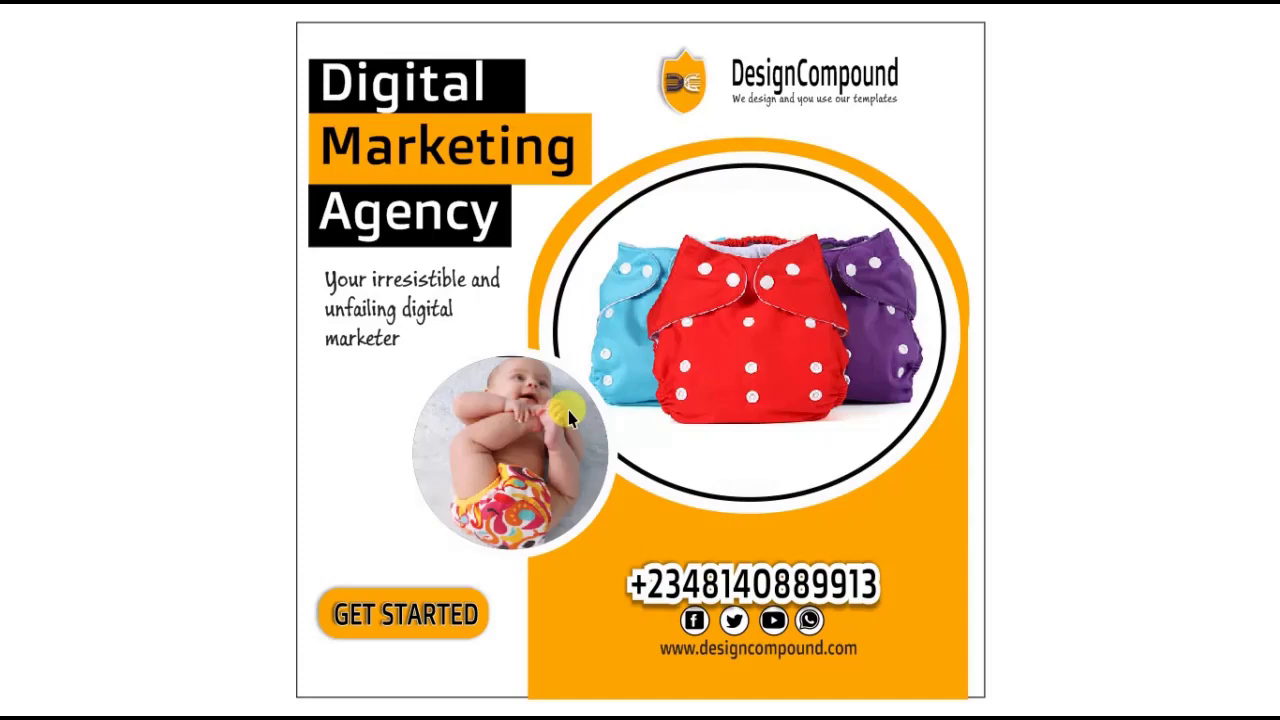
pyautogui.press('Escape')
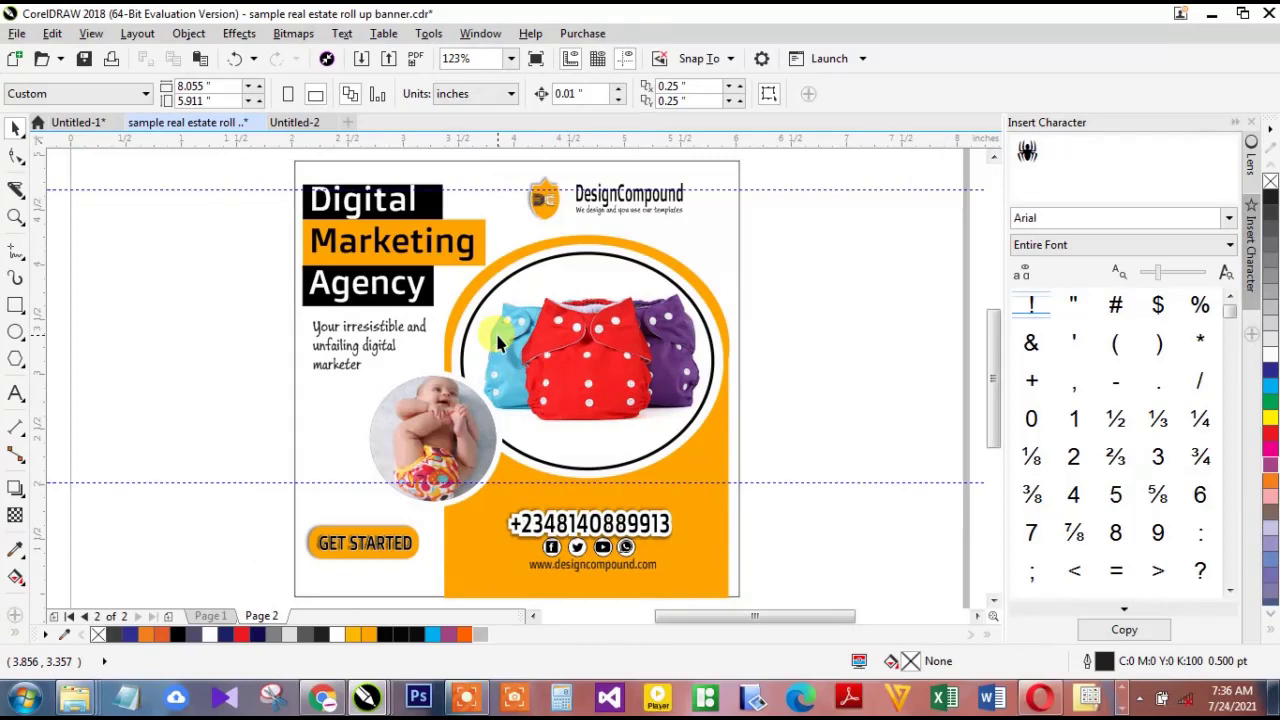
pyautogui.click(297, 122)
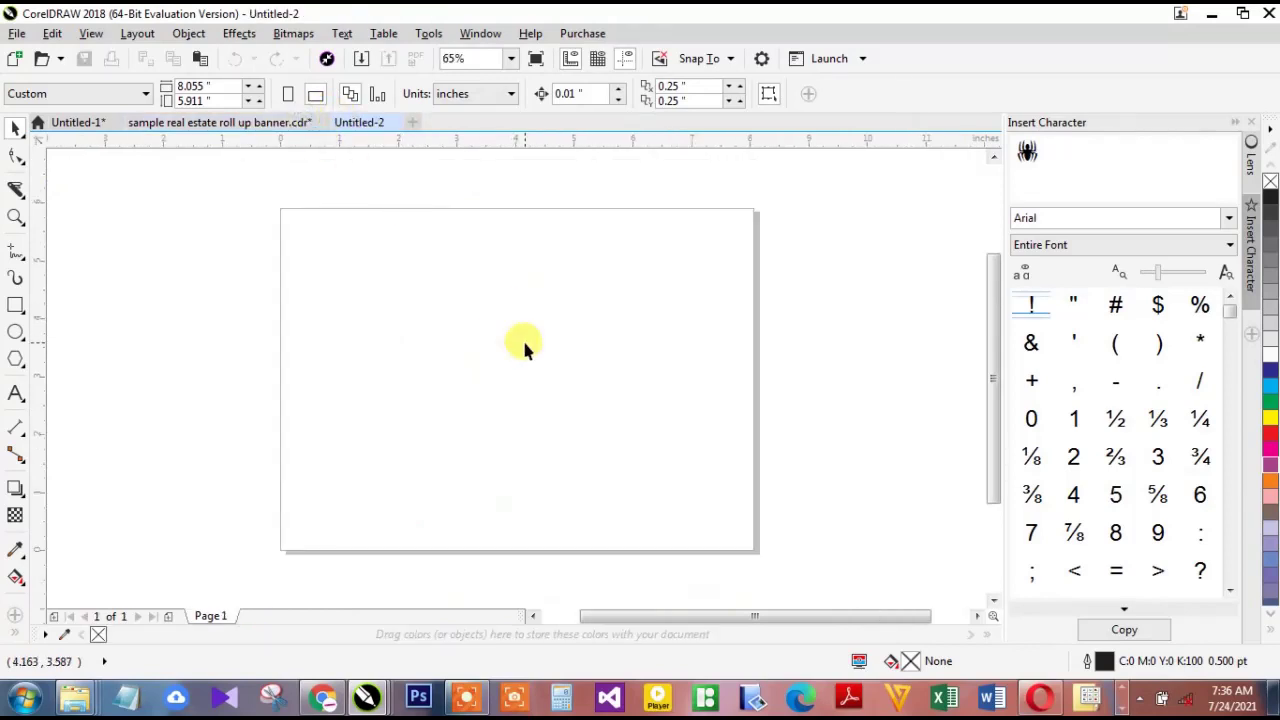
# Draw a rectangle about 4.67 by 4.36 inches near the middle of the page as the flyer frame
pyautogui.click(15, 306)
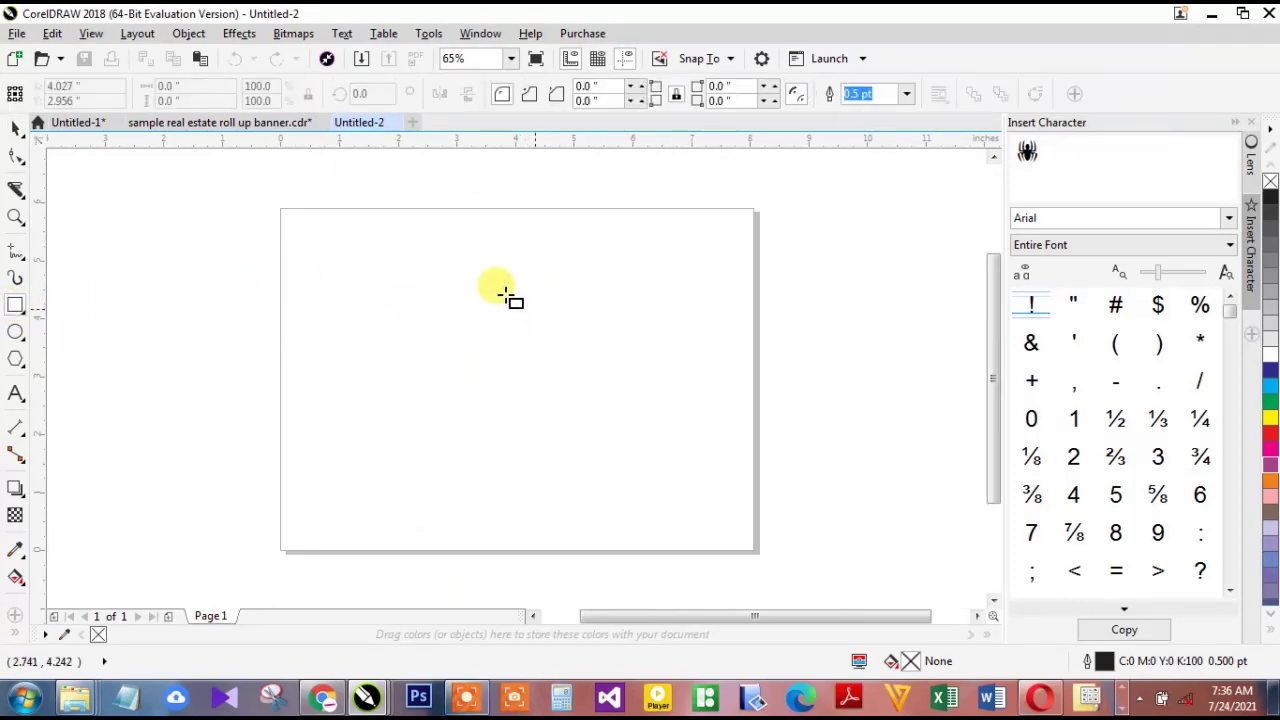
pyautogui.moveTo(358, 234); pyautogui.dragTo(633, 489)
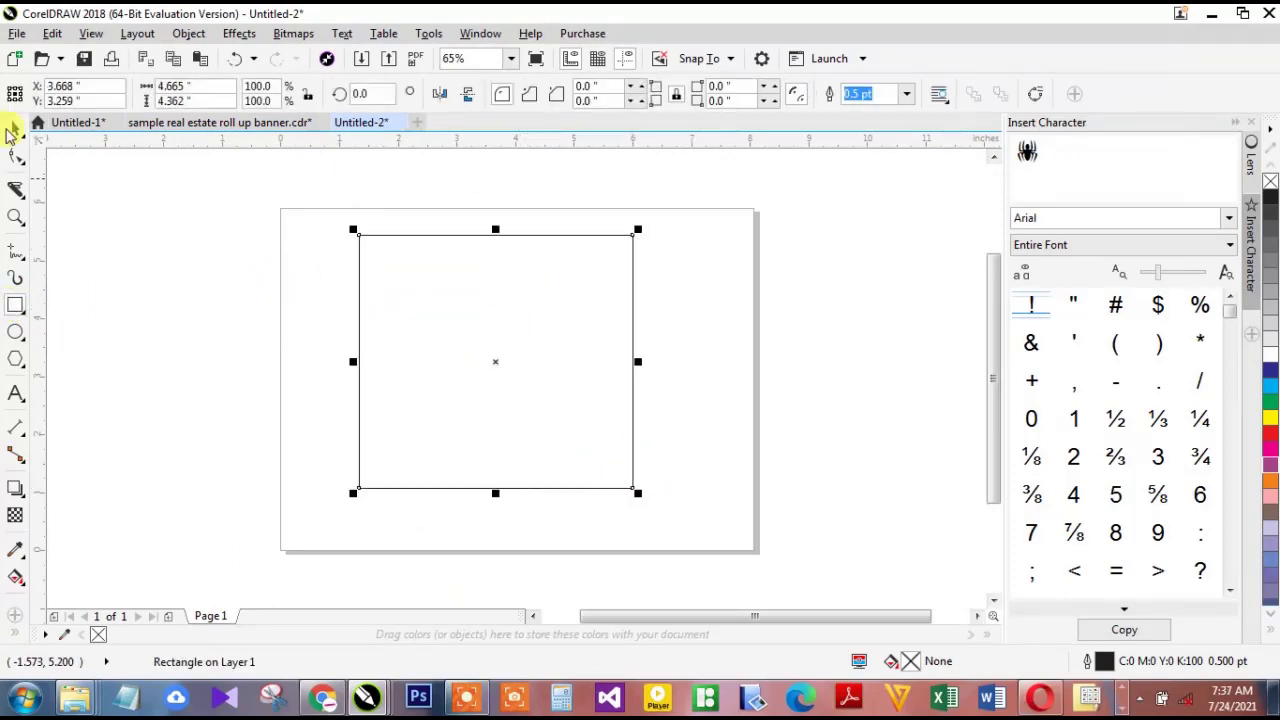
pyautogui.click(13, 127)
# Set the frame rectangle's size to 5.077 inches wide and 5.033 inches high
pyautogui.doubleClick(204, 88)
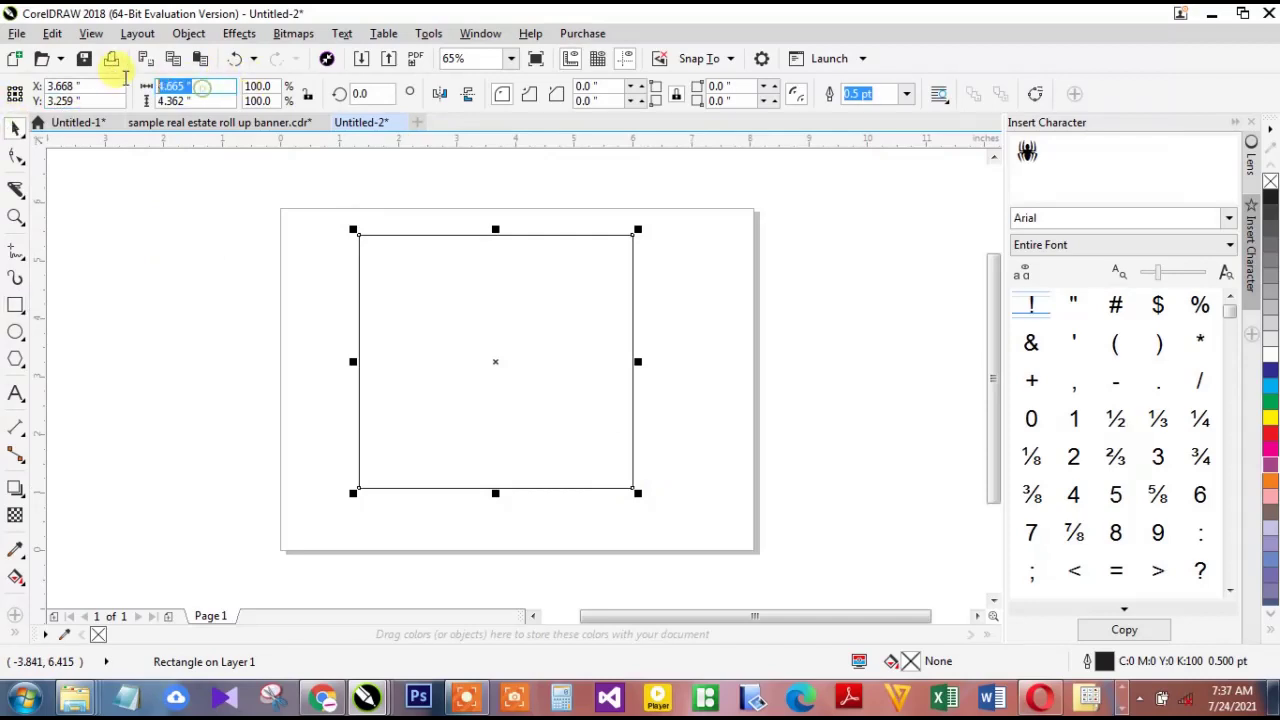
pyautogui.write('5')
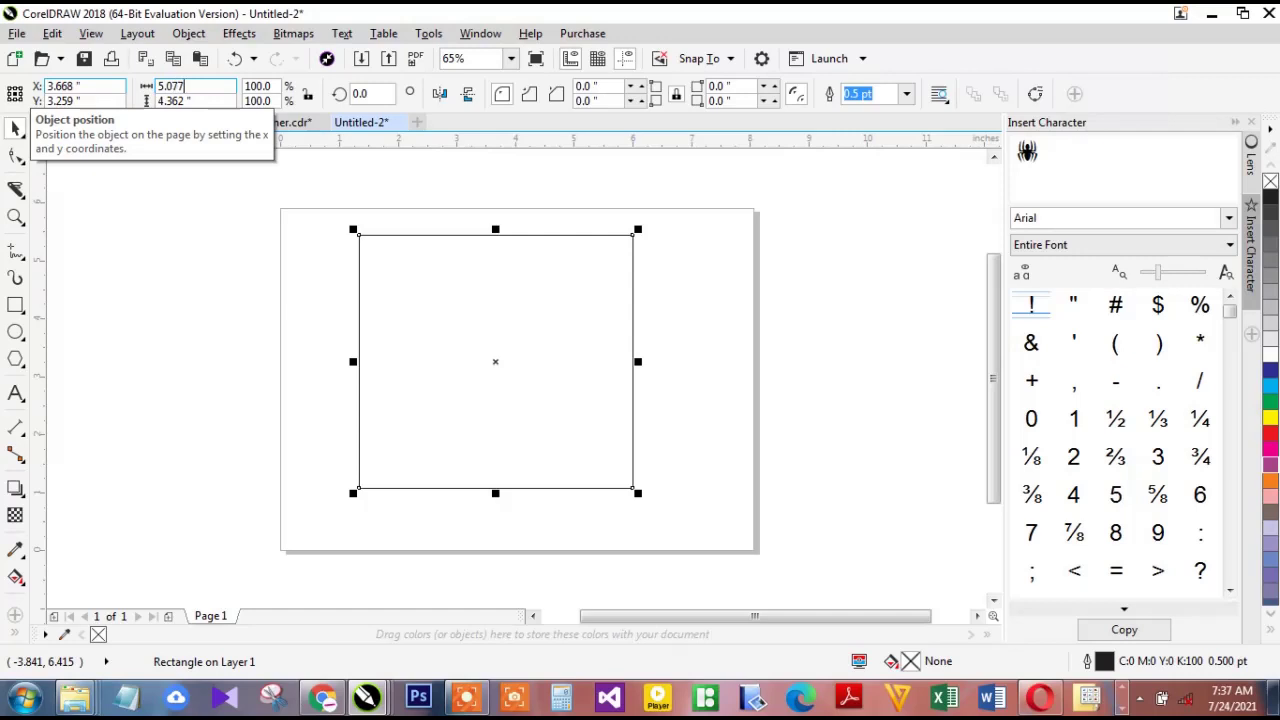
pyautogui.write('.077')
pyautogui.press('Tab')
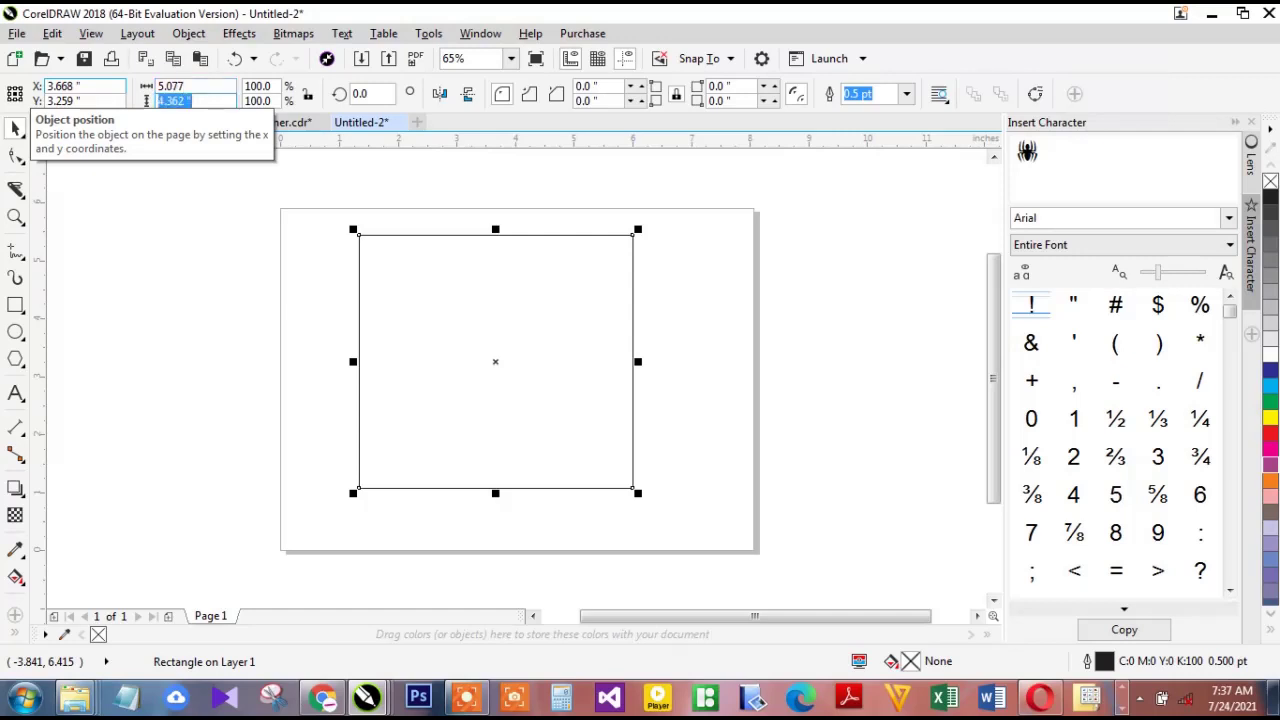
pyautogui.write('5.033')
pyautogui.press('Return')
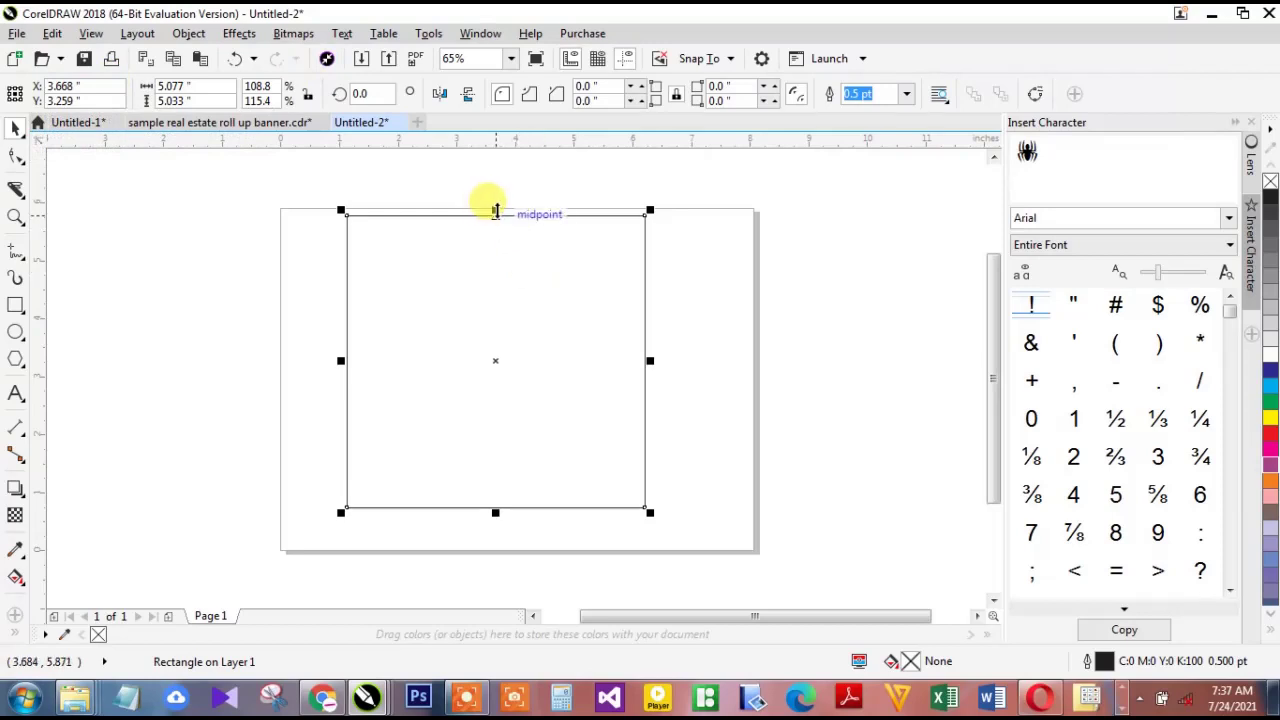
pyautogui.moveTo(495, 211); pyautogui.dragTo(510, 283)
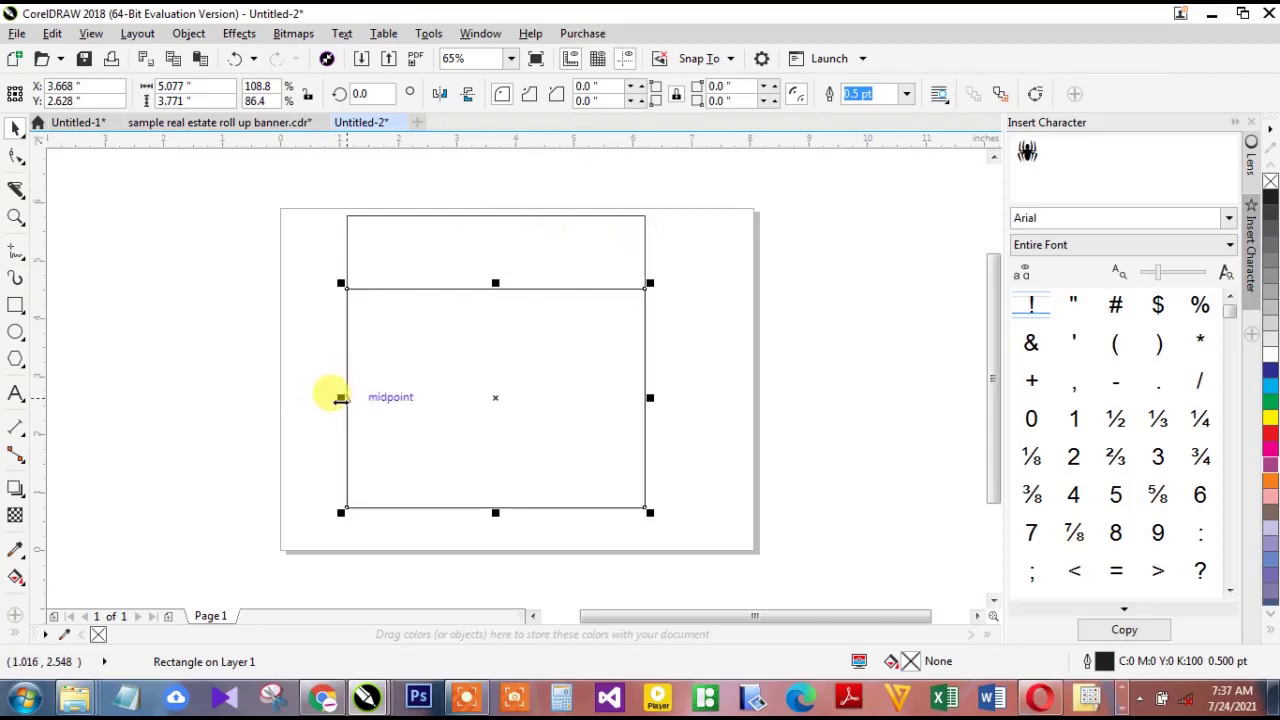
pyautogui.moveTo(341, 397); pyautogui.dragTo(404, 398)
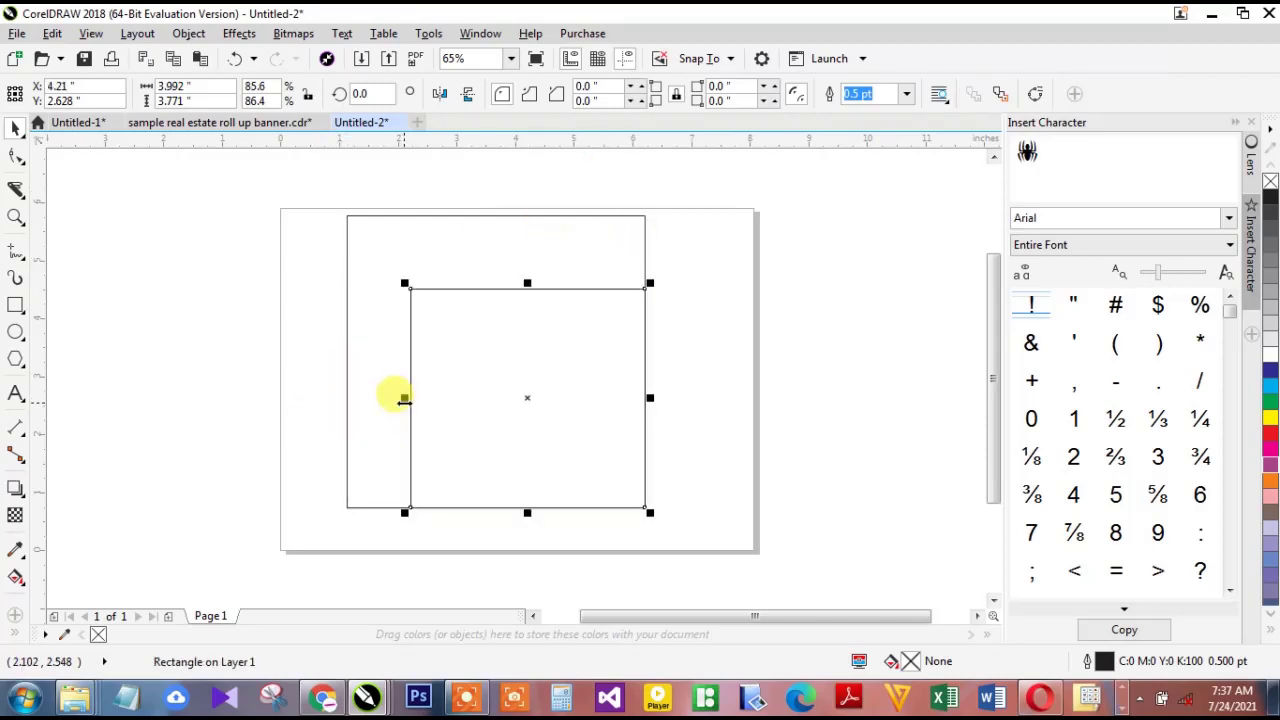
pyautogui.press('Delete')
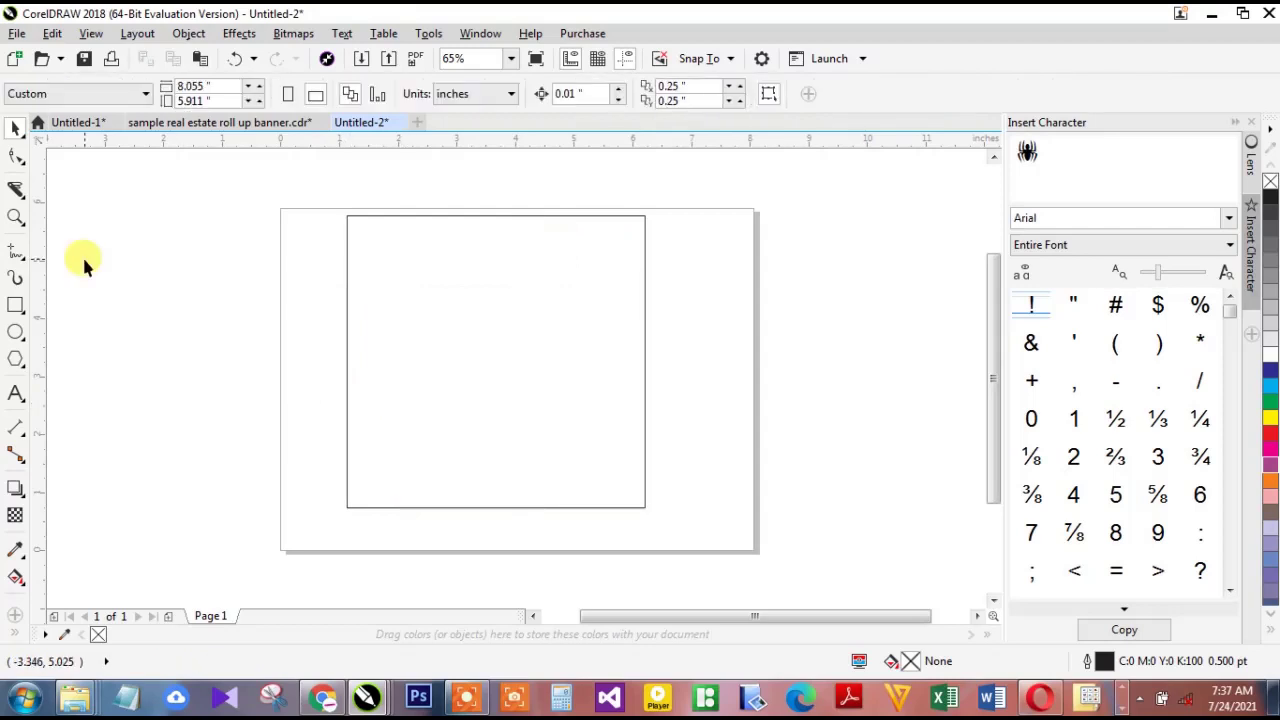
# Draw an ellipse about 1.95 by 1.87 inches and place it in the upper right part of the frame
pyautogui.click(15, 335)
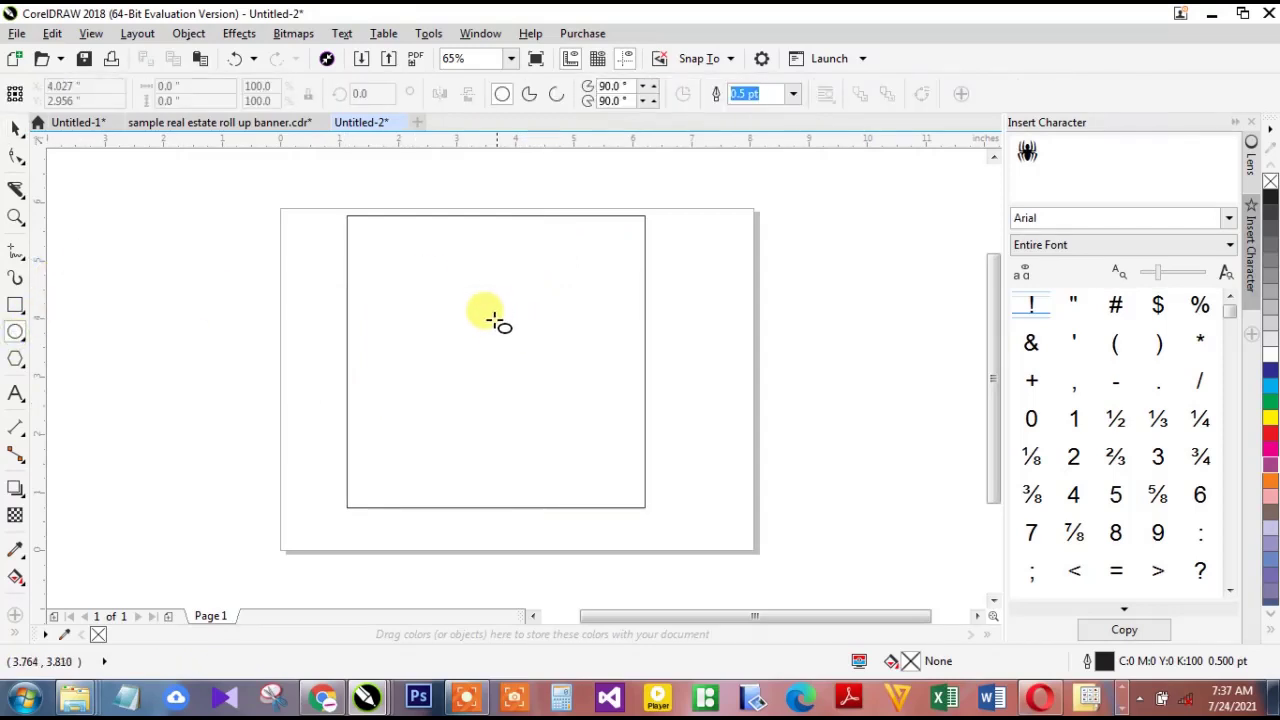
pyautogui.moveTo(505, 291); pyautogui.dragTo(620, 403)
pyautogui.press('space')
pyautogui.moveTo(564, 346); pyautogui.dragTo(547, 338)
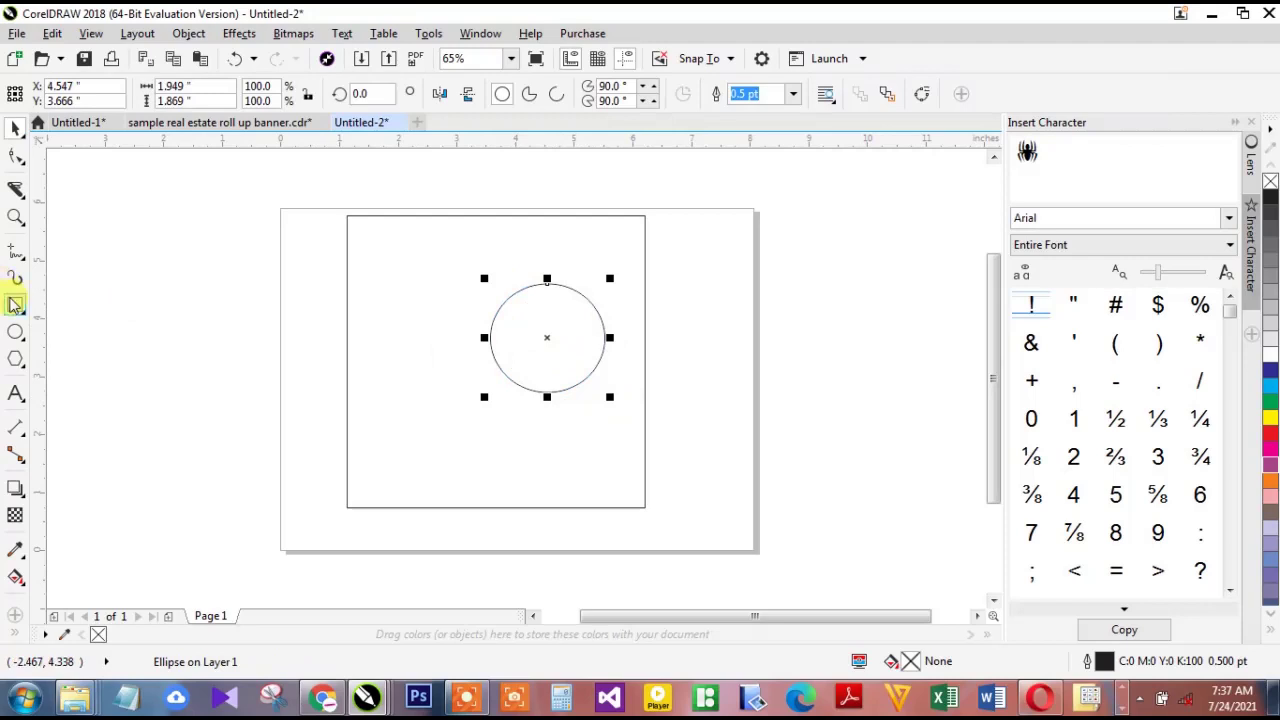
# Place a horizontal guideline through the circle's centre at about 3.68 inches and a vertical one beside its left edge at about 3.51 inches
pyautogui.click(15, 303)
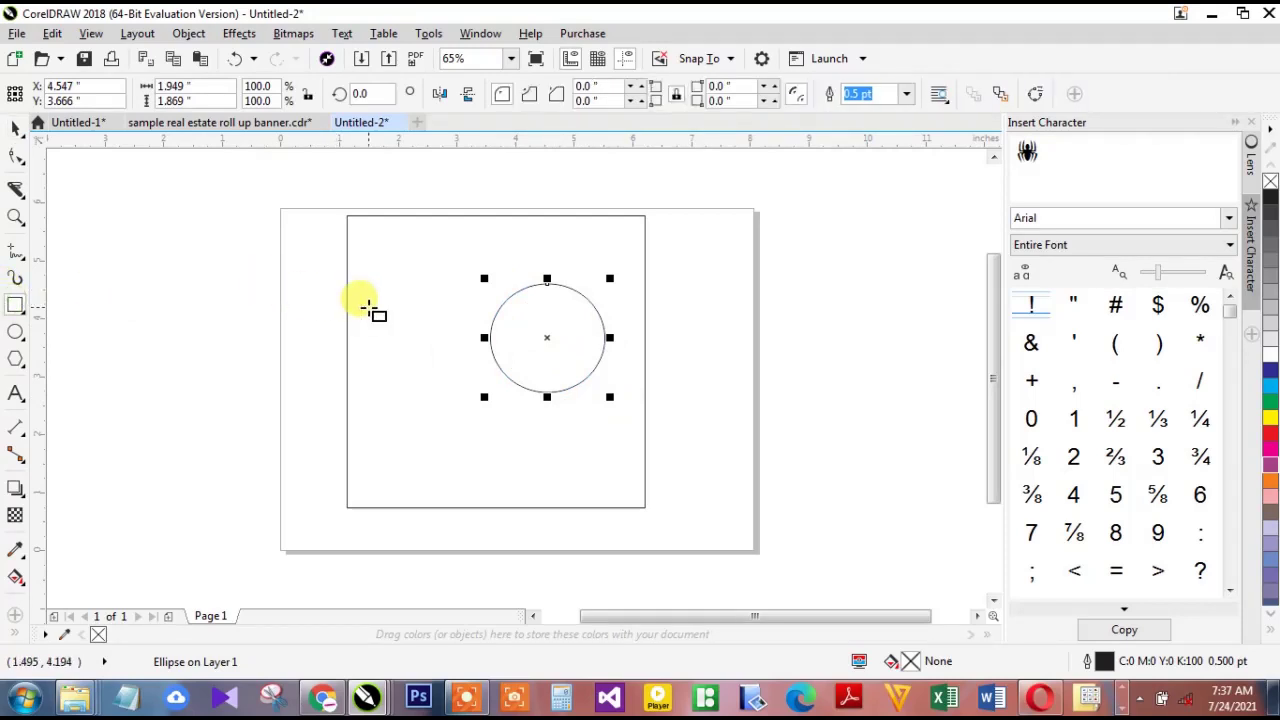
pyautogui.click(15, 128)
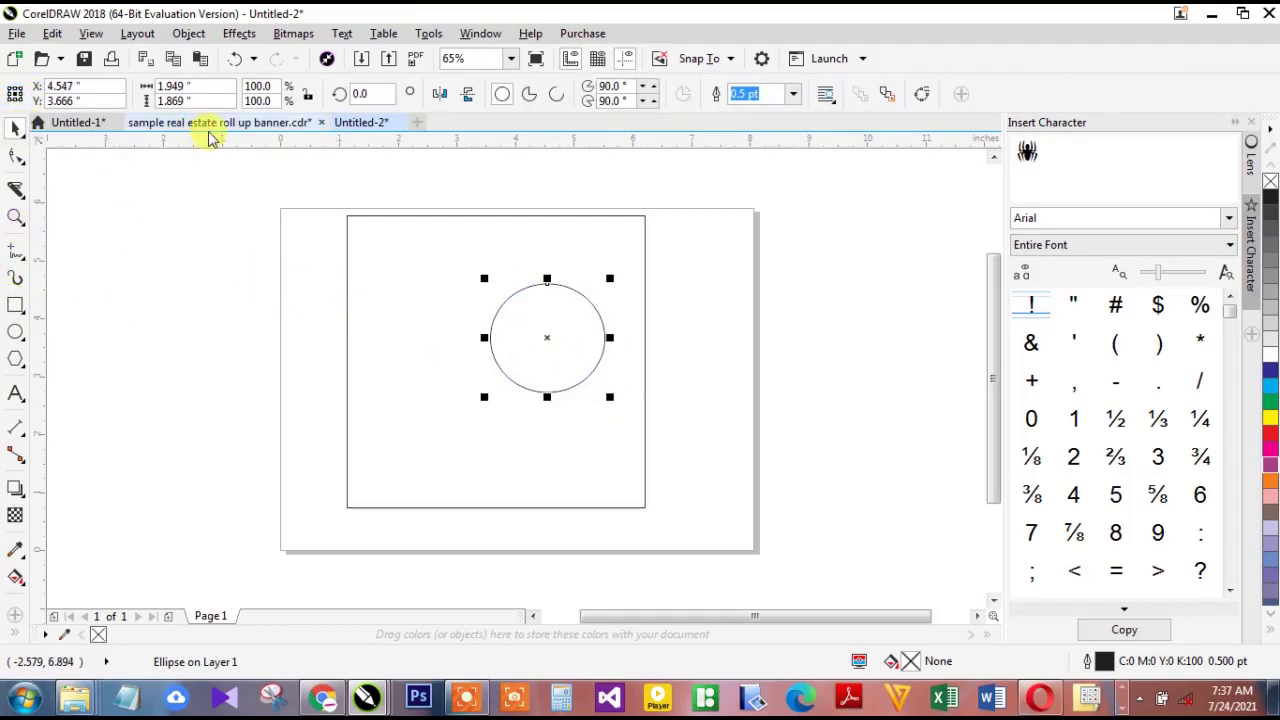
pyautogui.moveTo(320, 143); pyautogui.dragTo(380, 337)
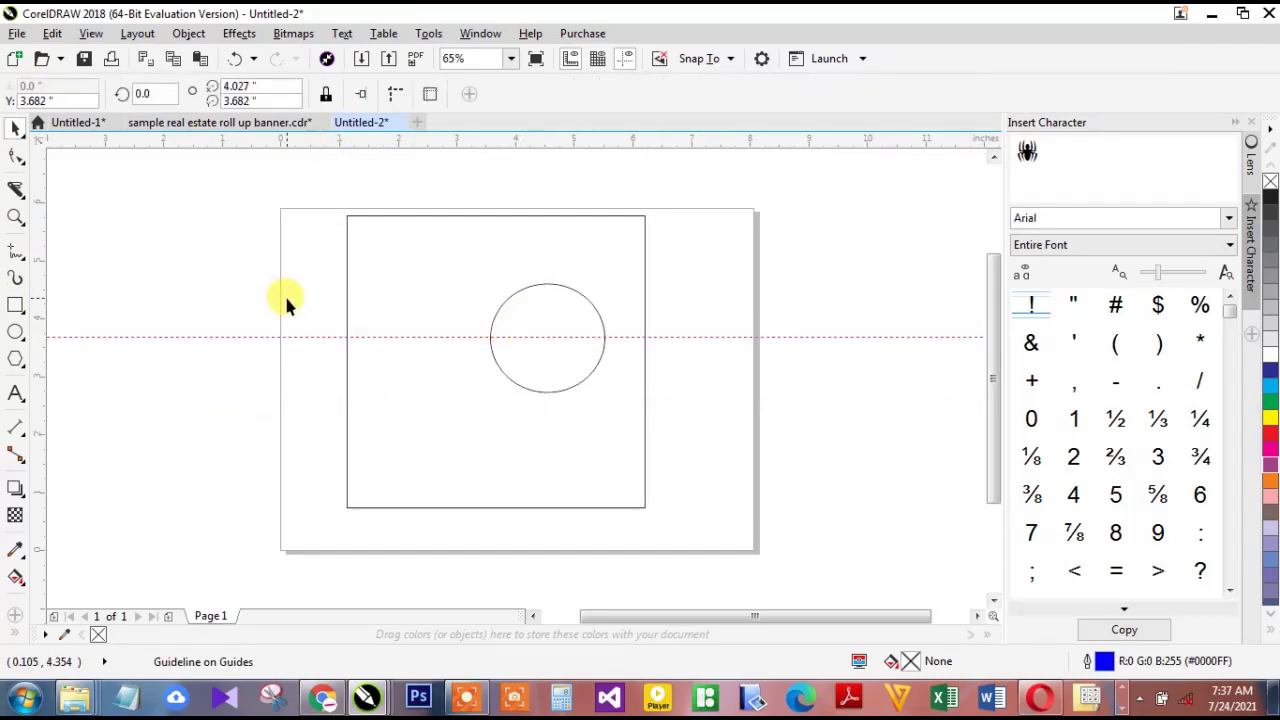
pyautogui.moveTo(40, 294); pyautogui.dragTo(487, 355)
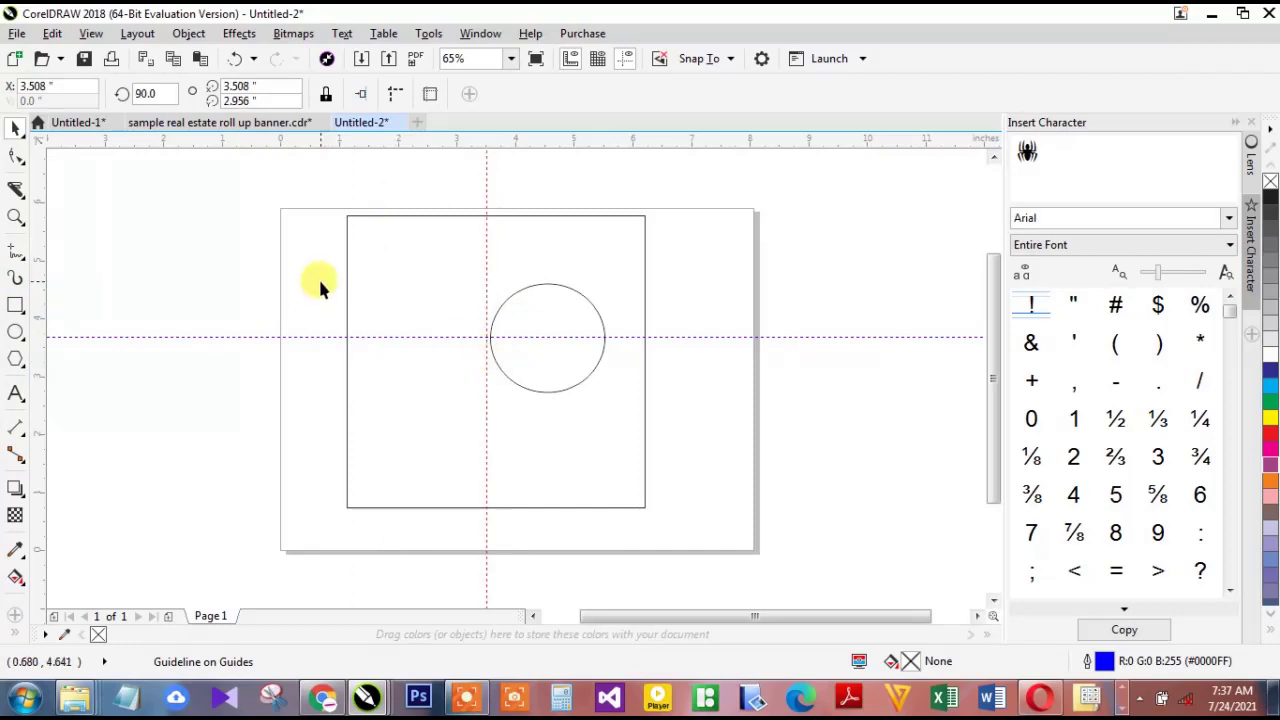
# Draw a rectangle from the circle's midline down to the frame's bottom edge and widen it to about 1.96 inches to match the circle
pyautogui.click(15, 305)
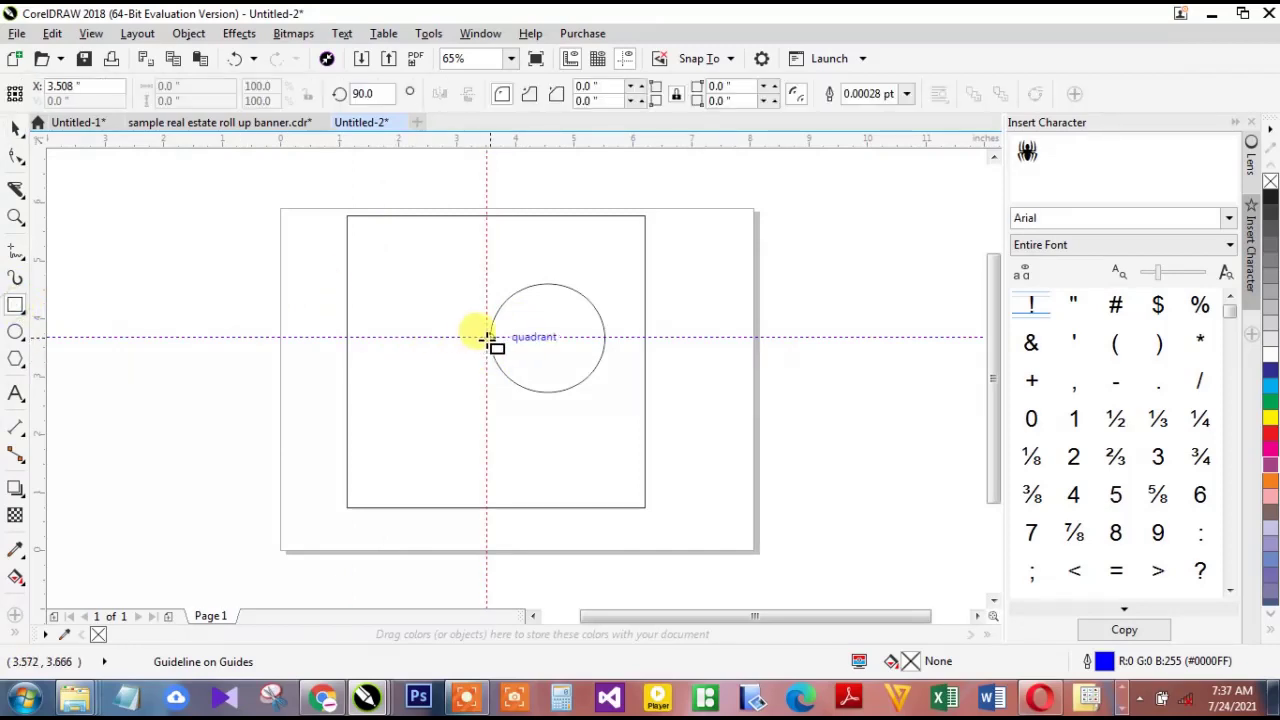
pyautogui.moveTo(489, 337)
pyautogui.mouseDown()
pyautogui.moveTo(603, 364)
pyautogui.moveTo(601, 508)
pyautogui.mouseUp()
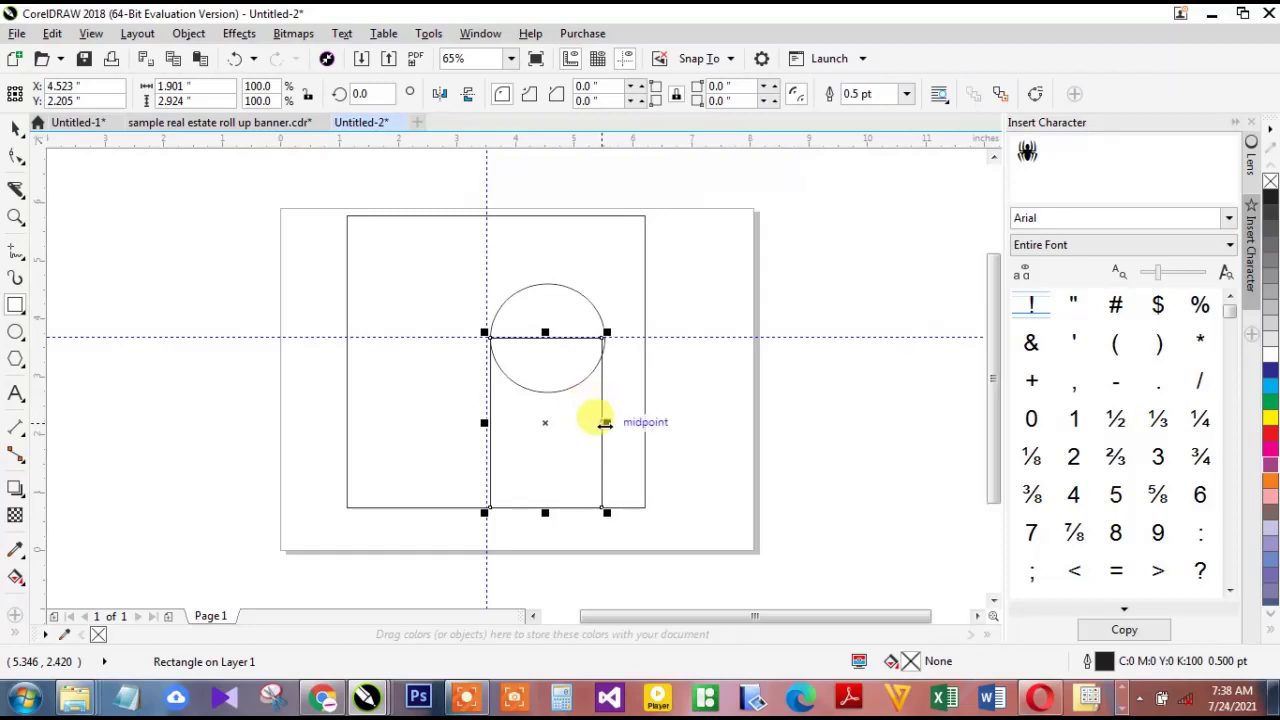
pyautogui.moveTo(606, 422); pyautogui.dragTo(611, 423)
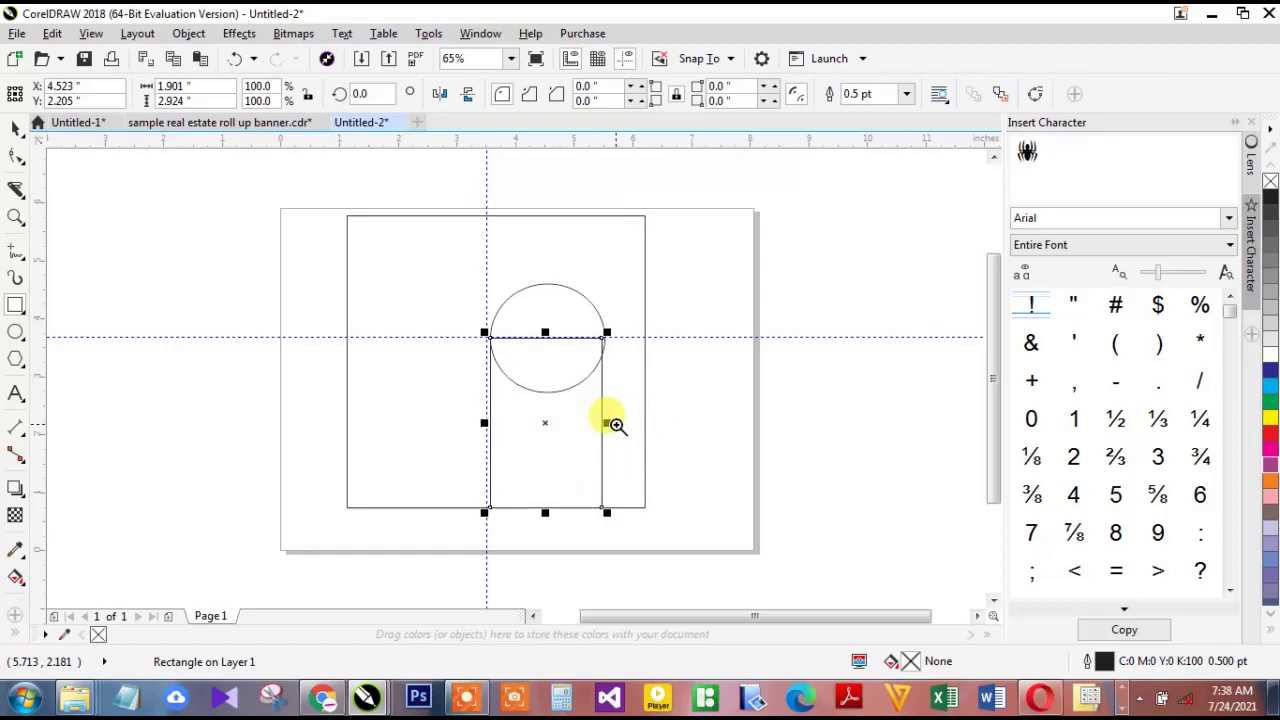
pyautogui.moveTo(457, 265); pyautogui.dragTo(625, 400)
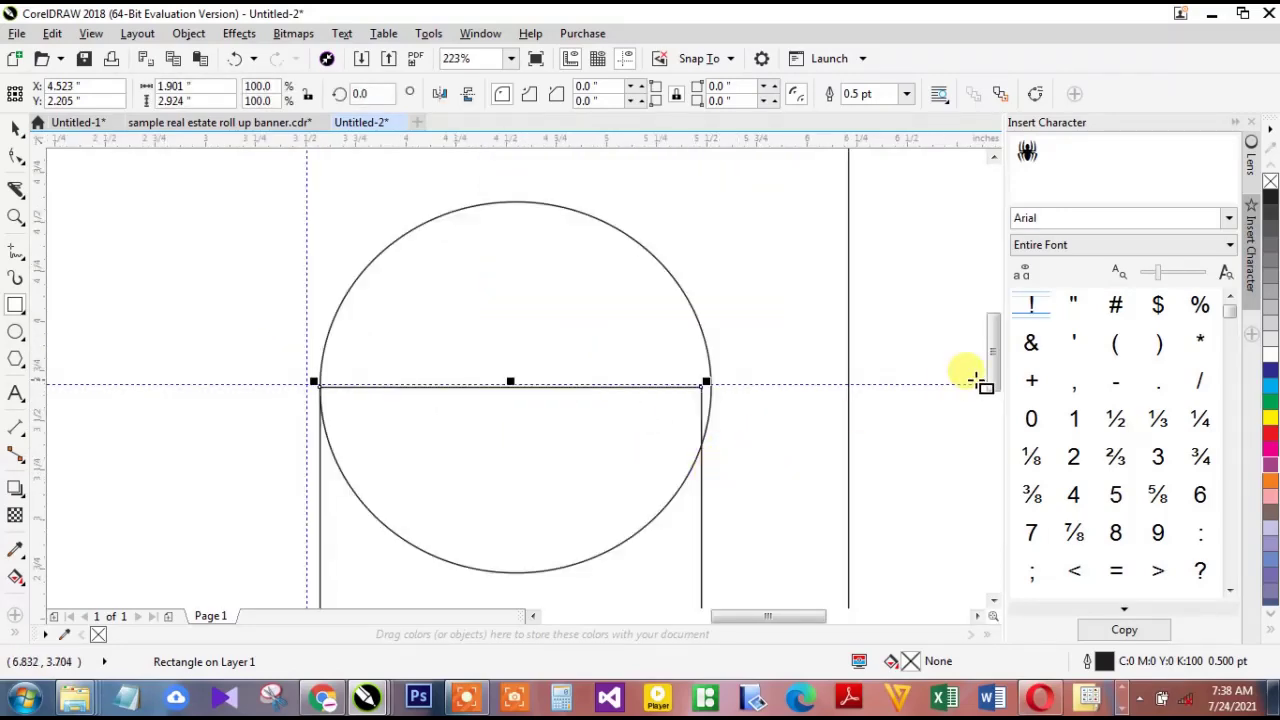
pyautogui.moveTo(992, 375); pyautogui.dragTo(1000, 410)
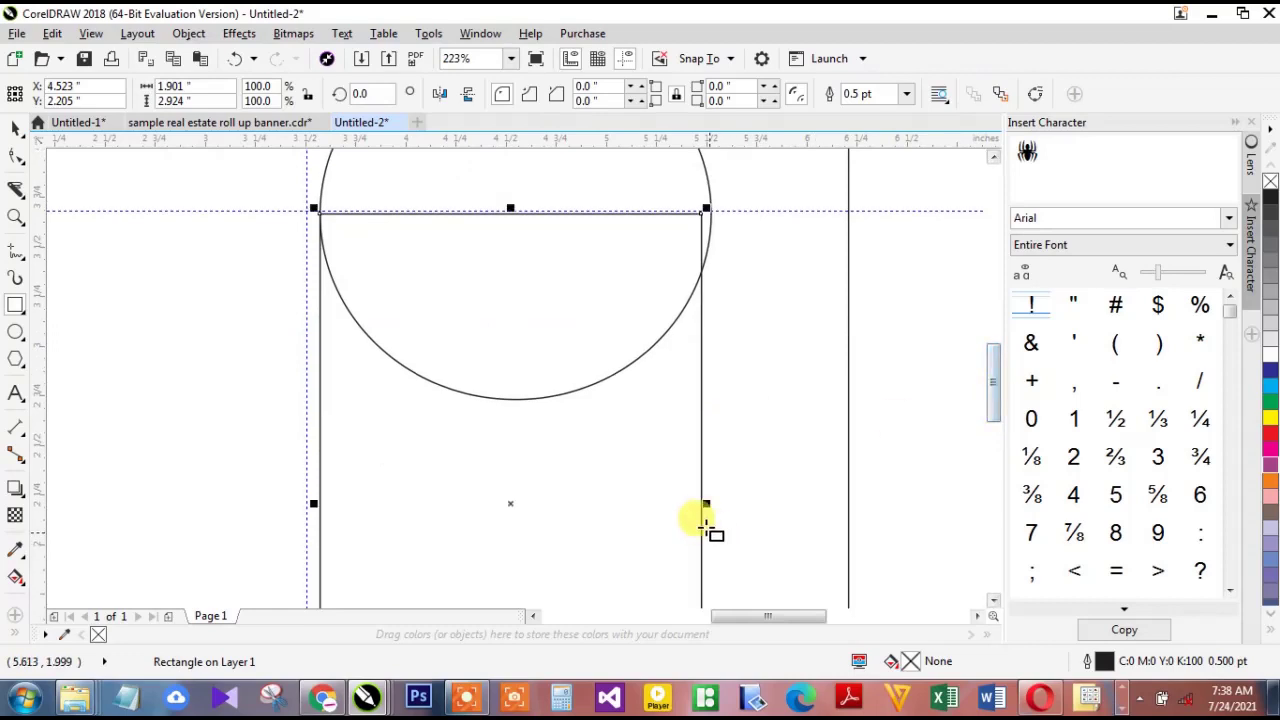
pyautogui.moveTo(706, 504); pyautogui.dragTo(718, 503)
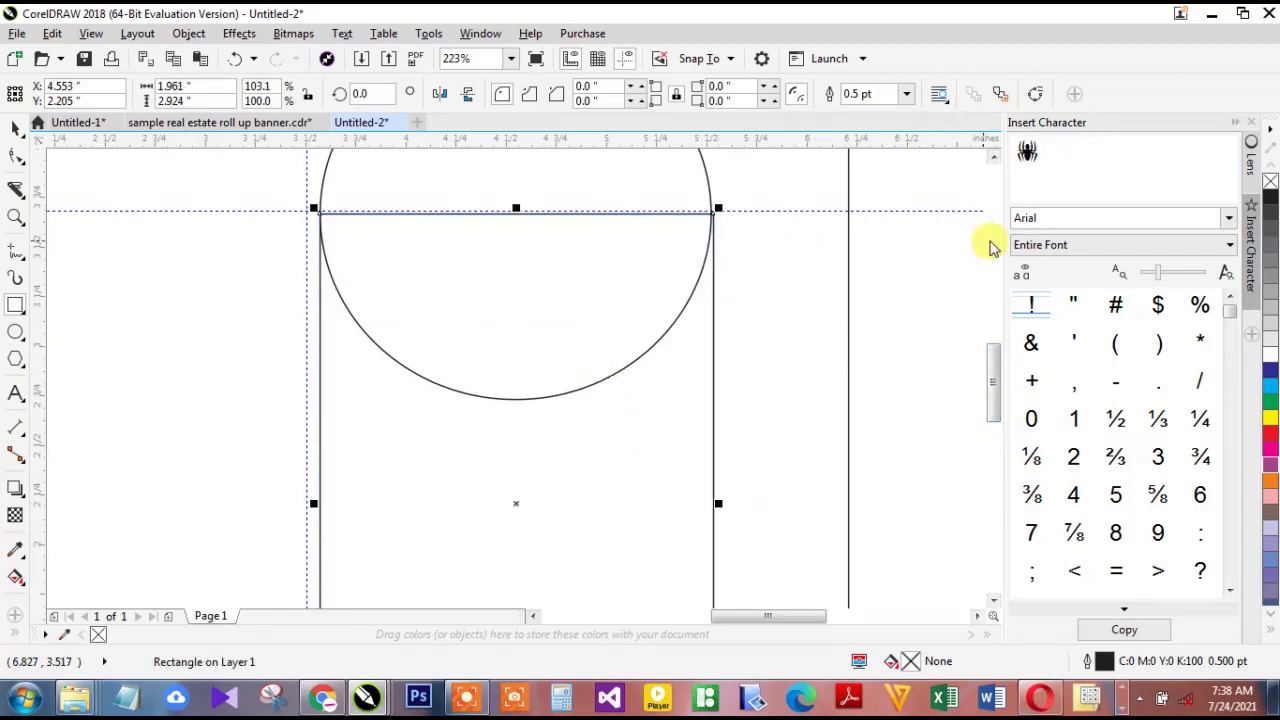
# Weld the circle and the lower rectangle into a single arch shape
pyautogui.moveTo(994, 371); pyautogui.dragTo(994, 340)
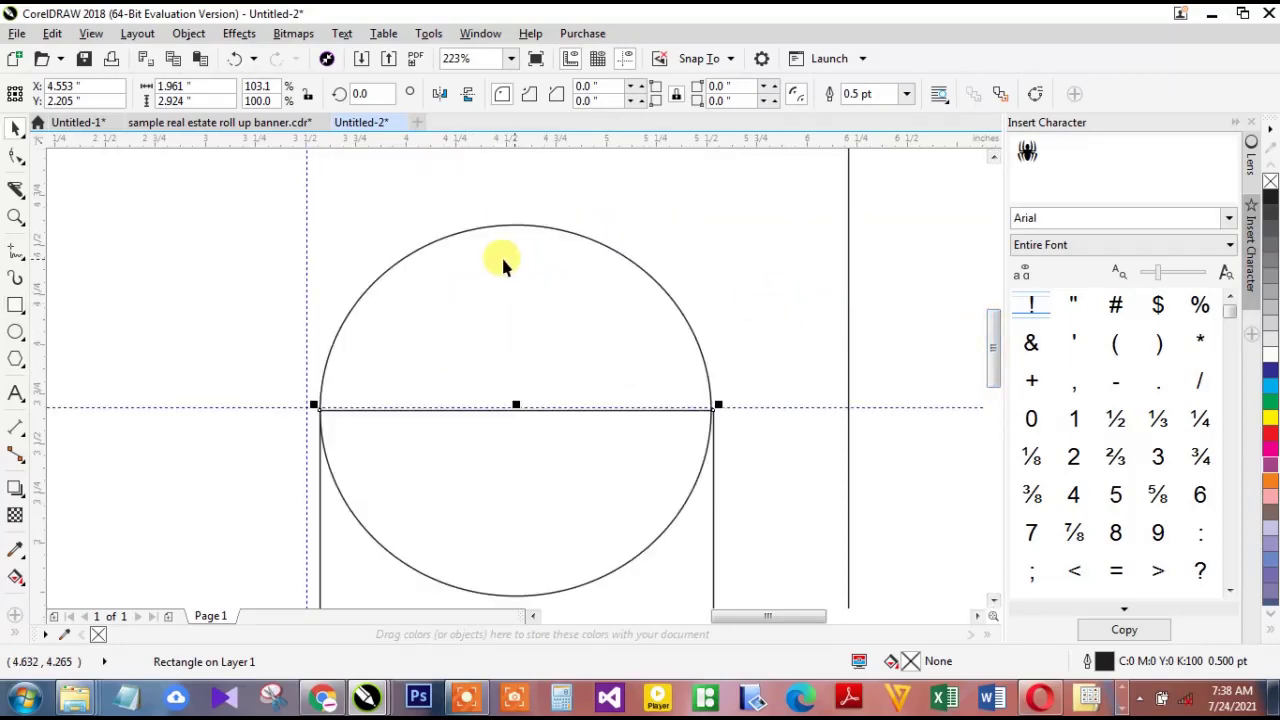
pyautogui.scroll(-3, 499, 256)
pyautogui.click(532, 272)
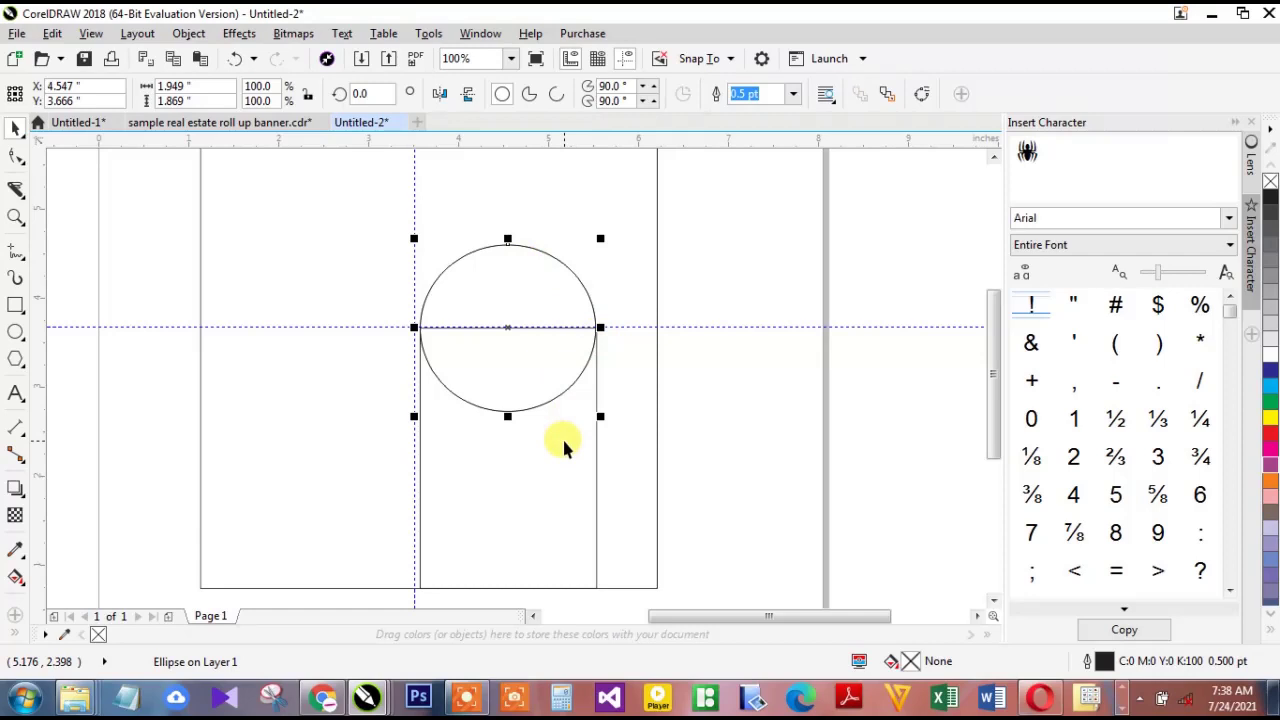
pyautogui.hotkey('ctrl', 'a')
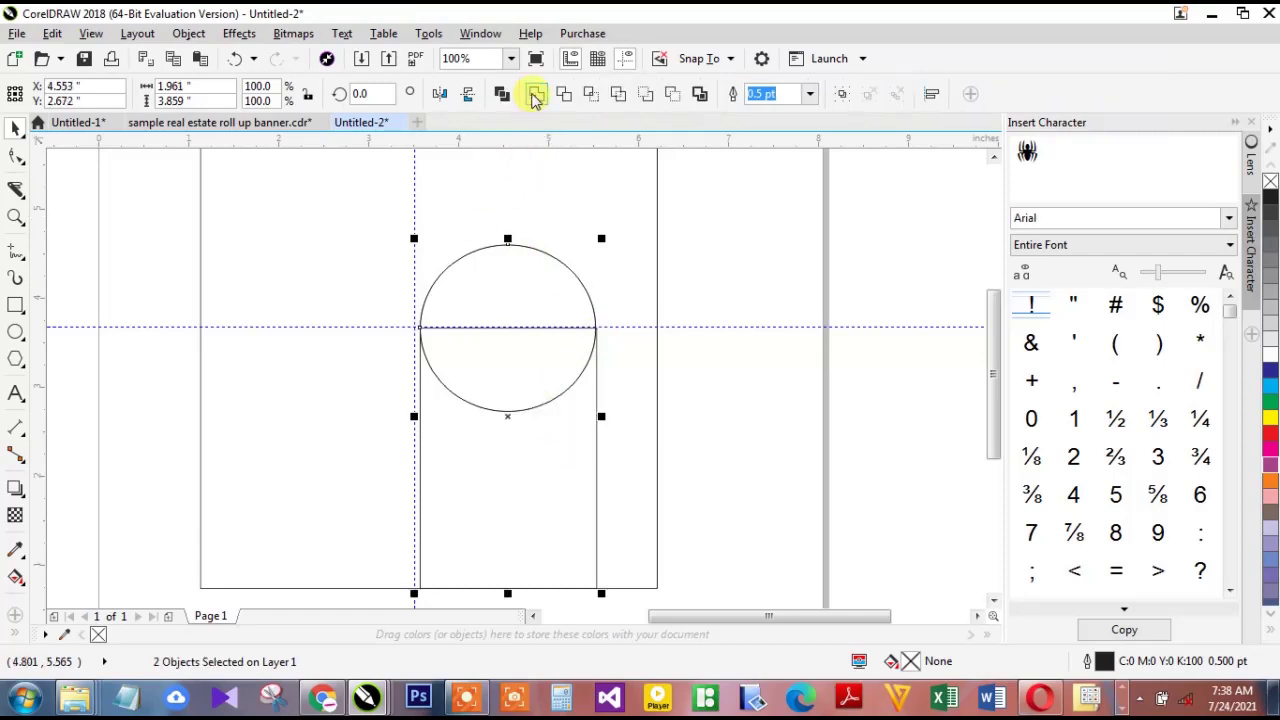
pyautogui.click(535, 93)
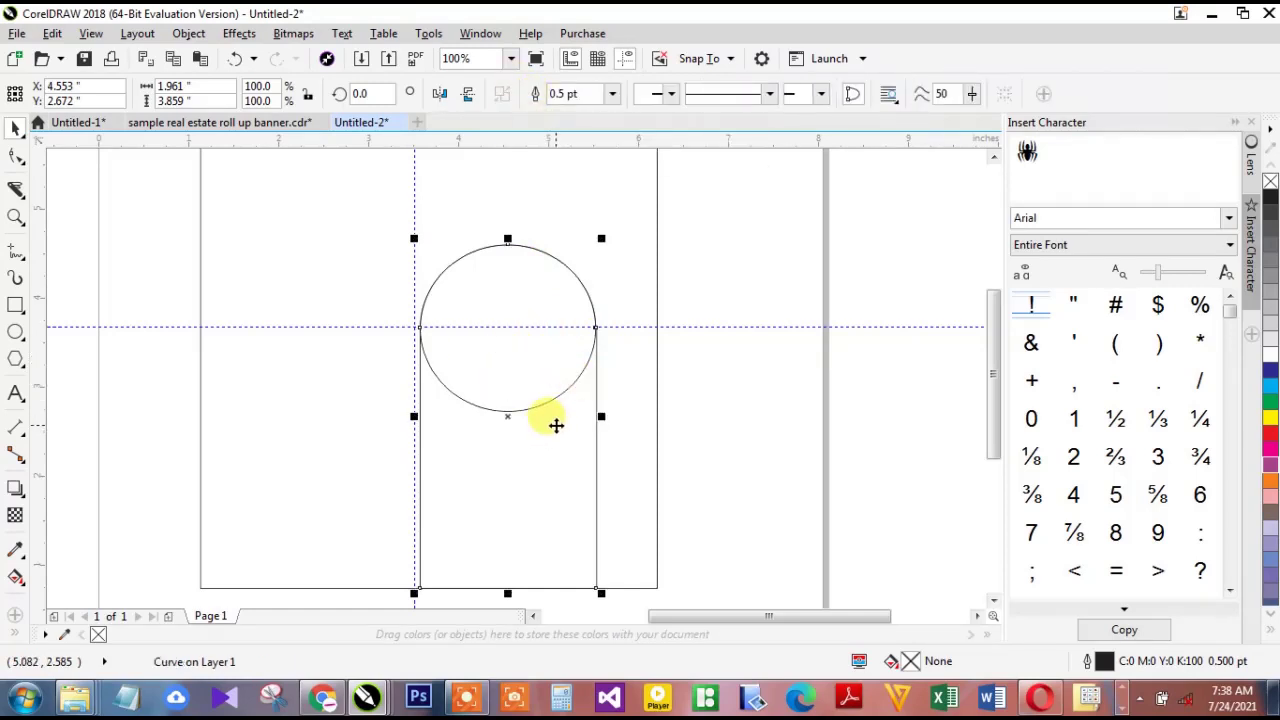
pyautogui.click(730, 208)
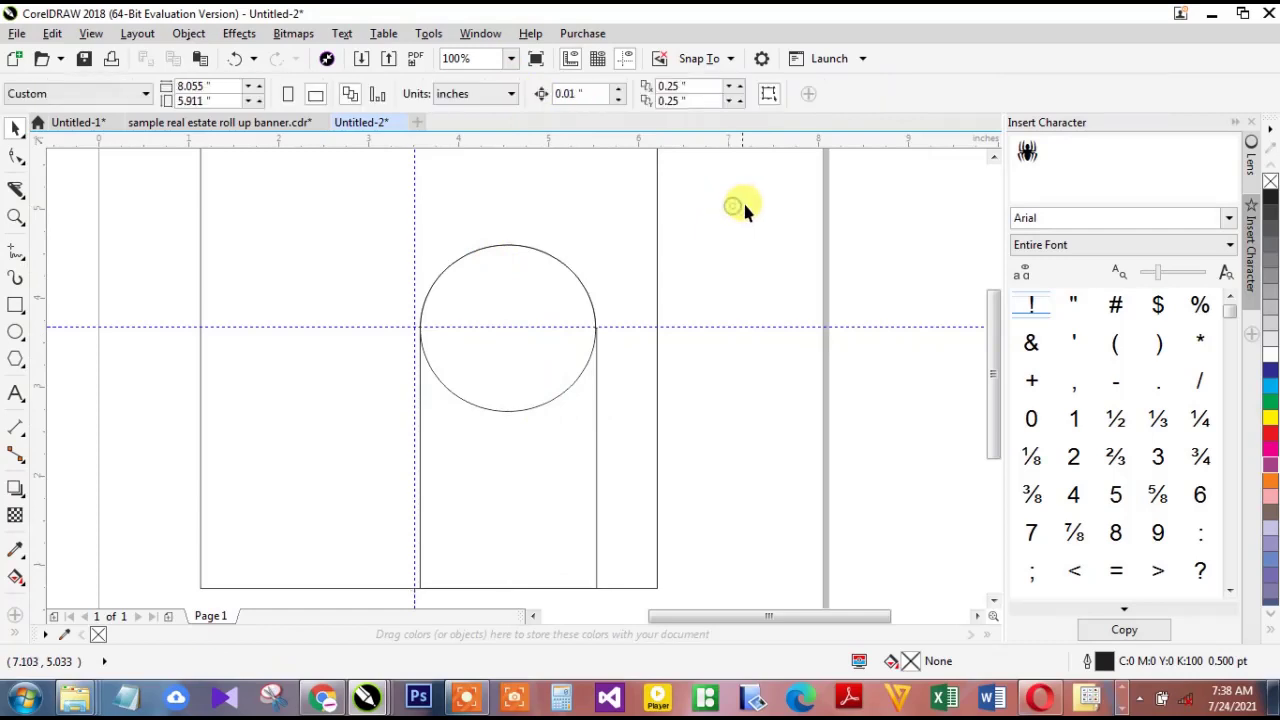
pyautogui.moveTo(717, 206); pyautogui.dragTo(366, 450)
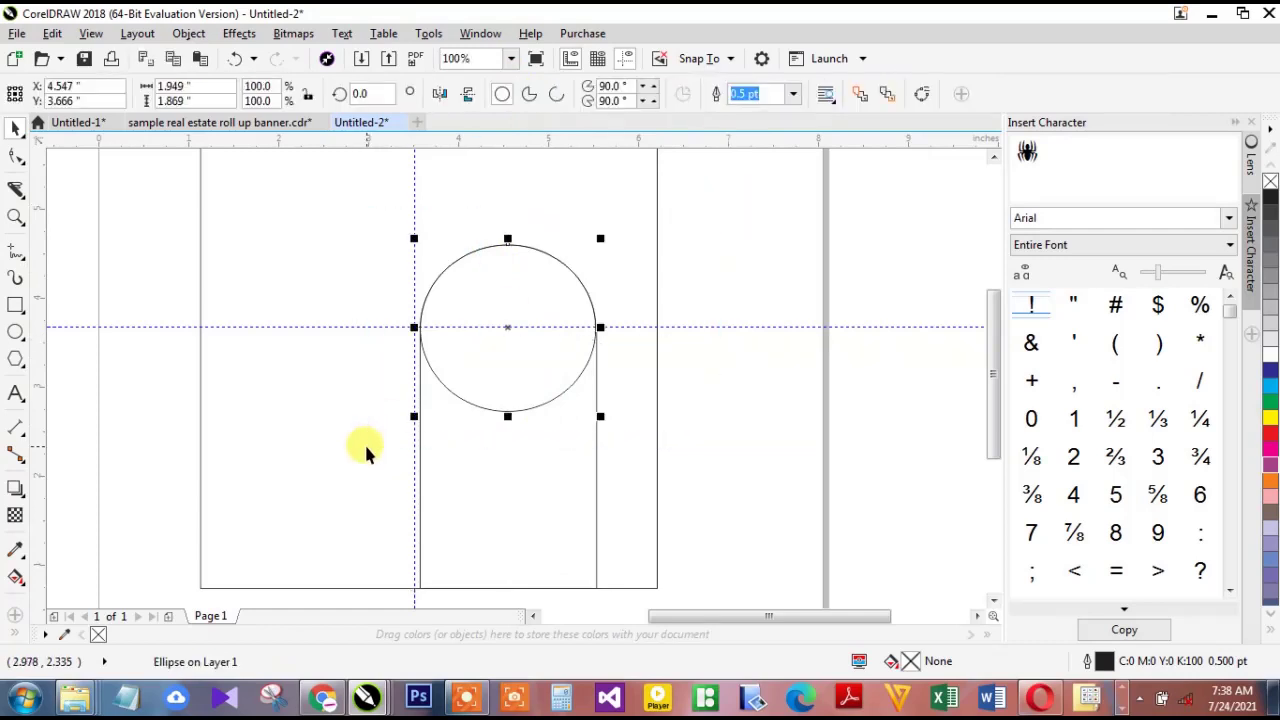
pyautogui.press('Delete')
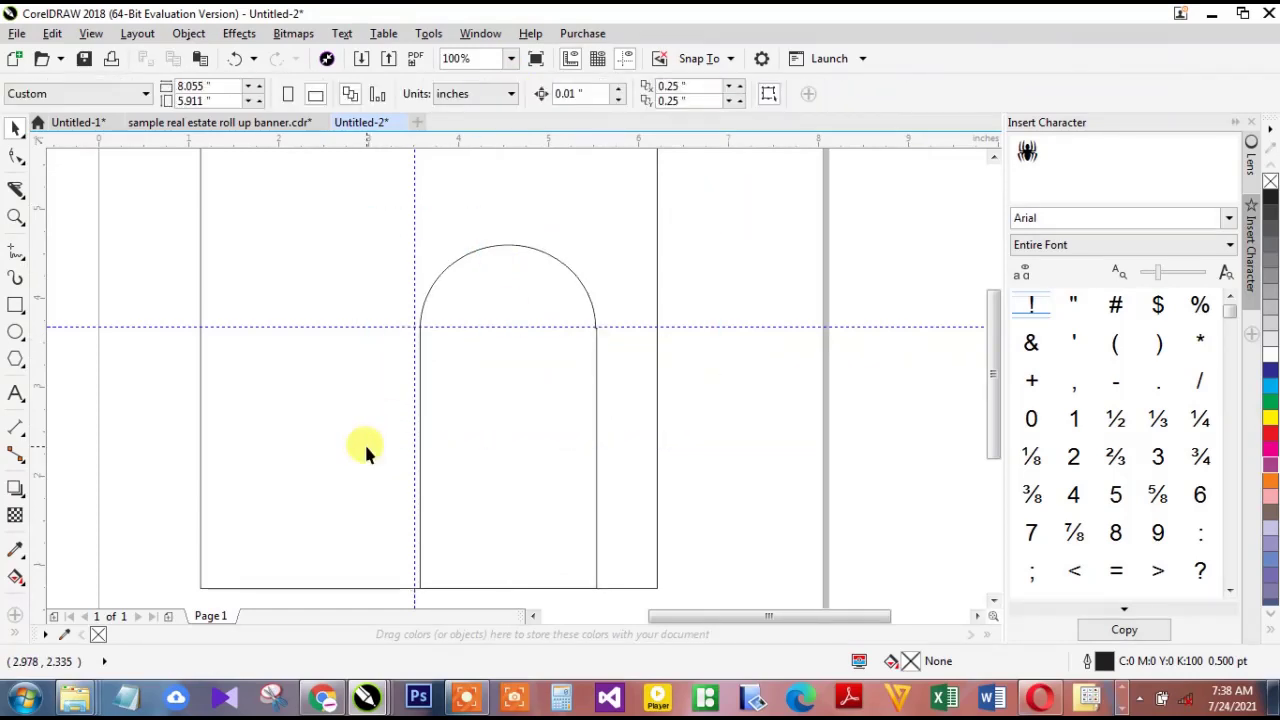
pyautogui.hotkey('ctrl', 'z')
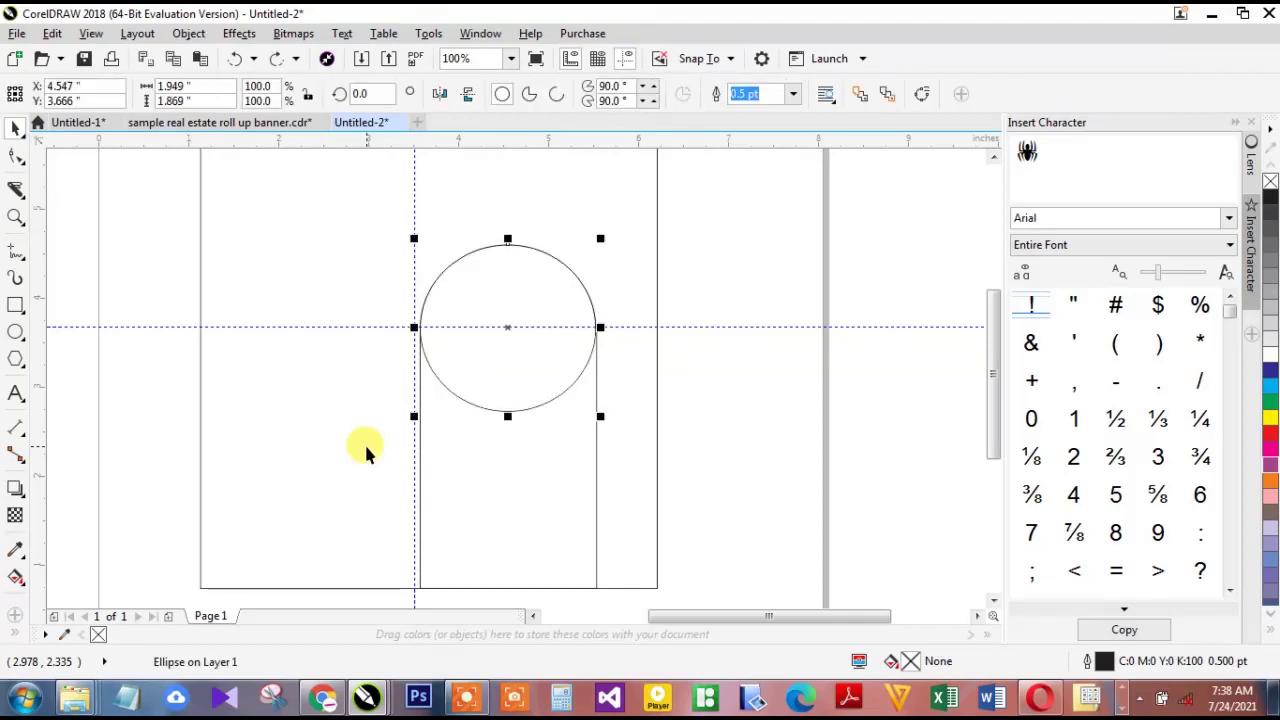
# Fill the welded arch with orange (C:0 M:60 Y:100 K:0) and remove its outline
pyautogui.click(591, 517)
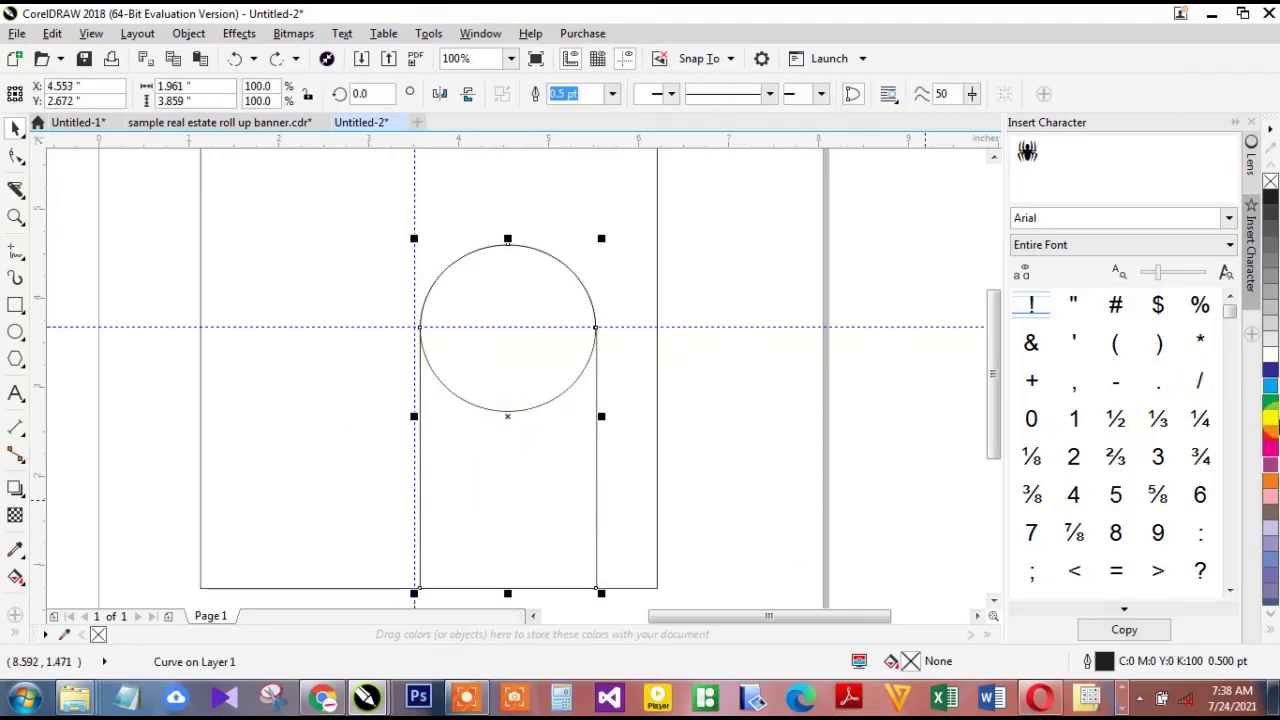
pyautogui.click(1271, 489)
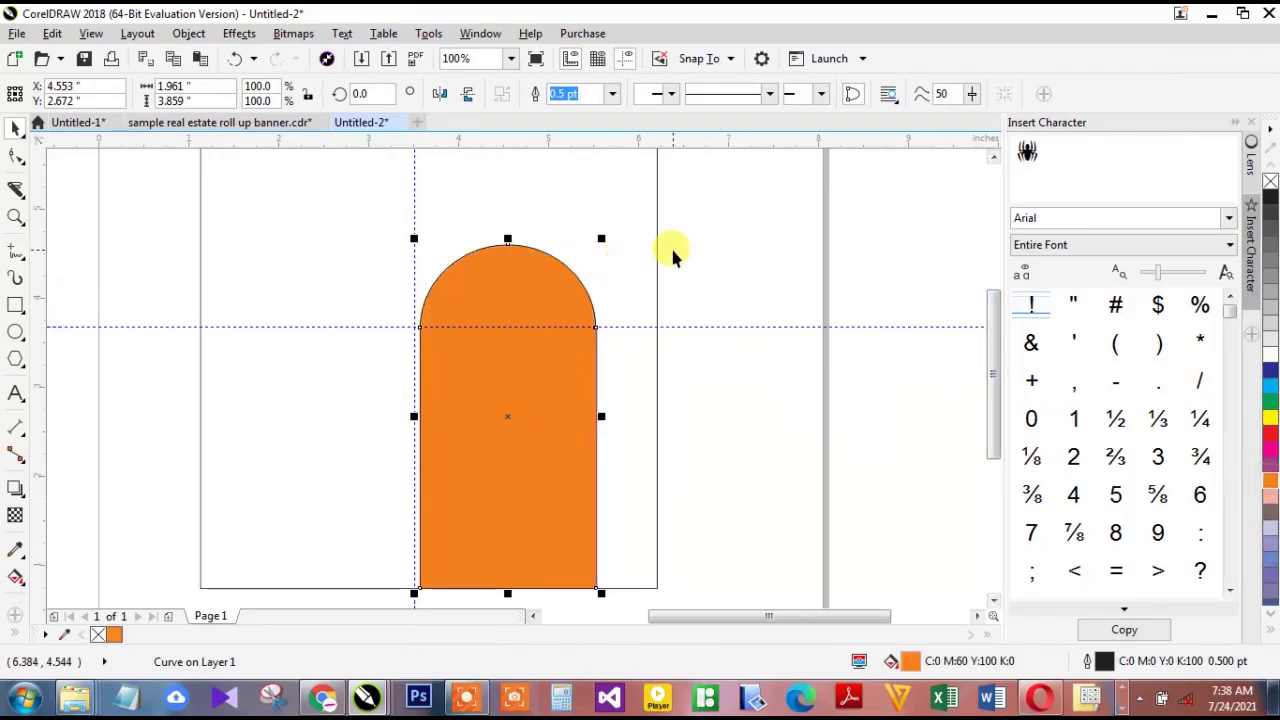
pyautogui.rightClick(1269, 182)
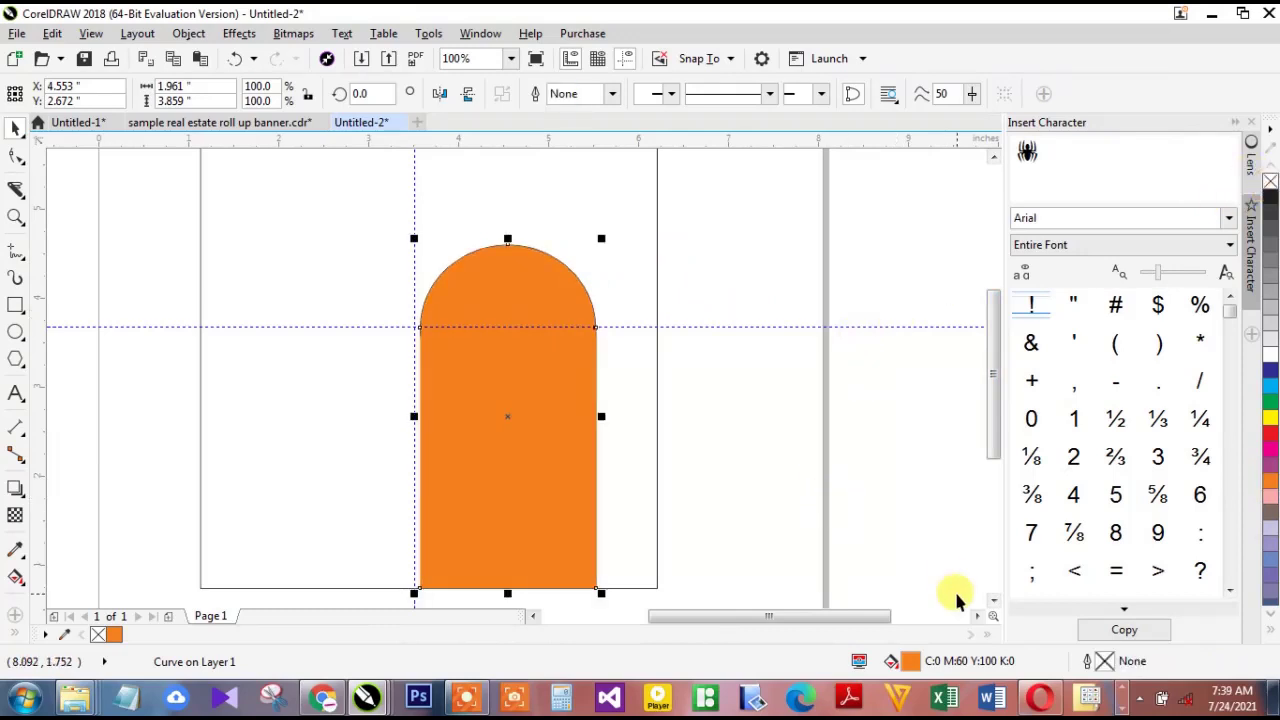
# Change the arch's fill to the RGB colour R 255, G 166, B 1
pyautogui.doubleClick(912, 662)
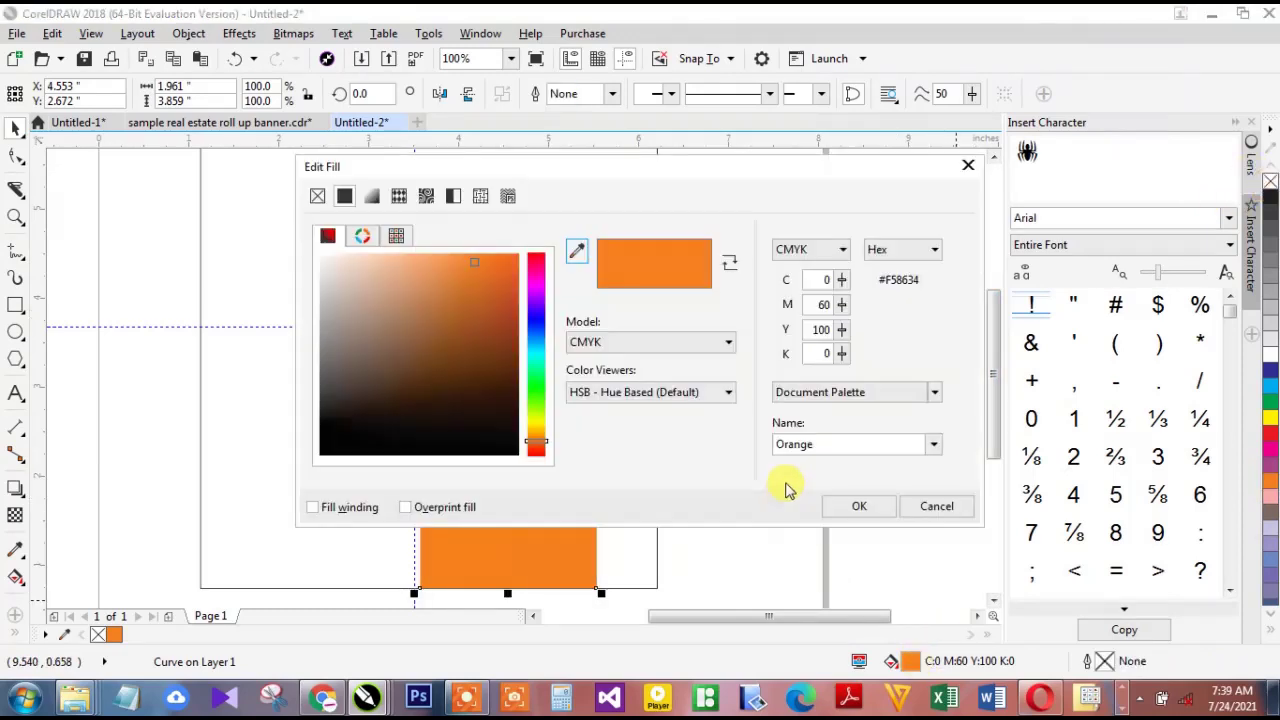
pyautogui.click(808, 250)
pyautogui.click(812, 298)
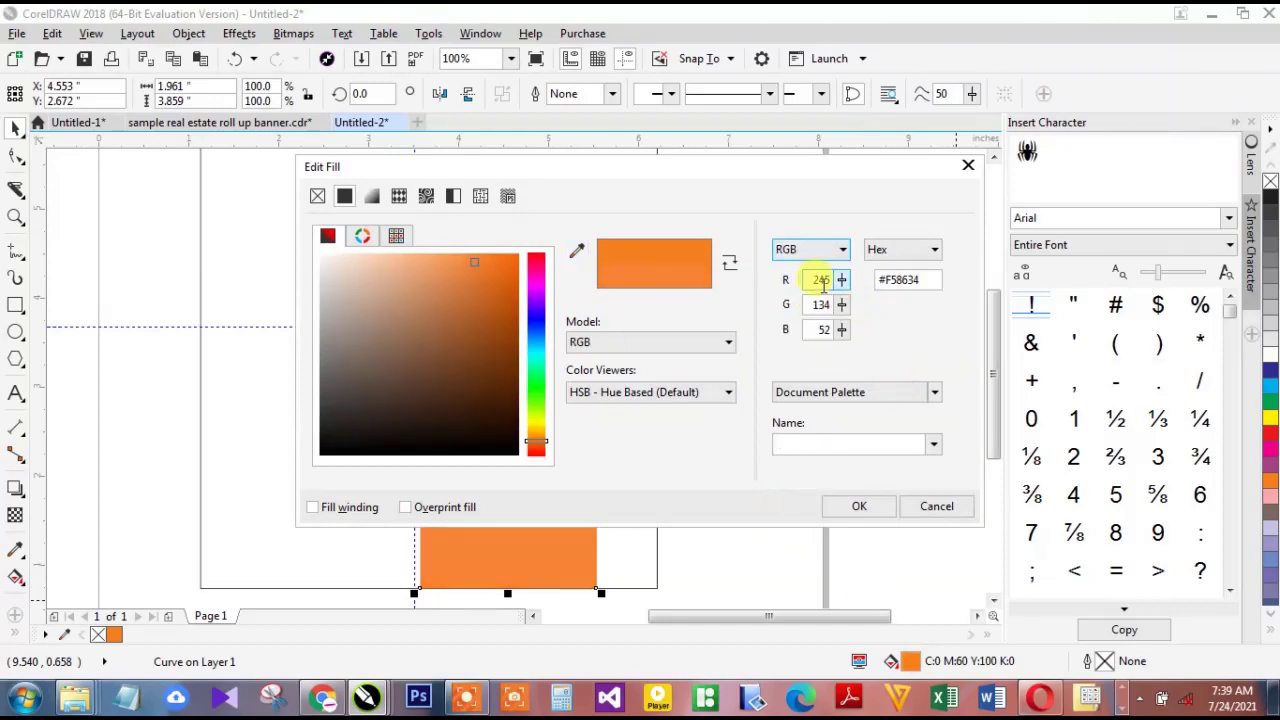
pyautogui.doubleClick(820, 280)
pyautogui.write('2')
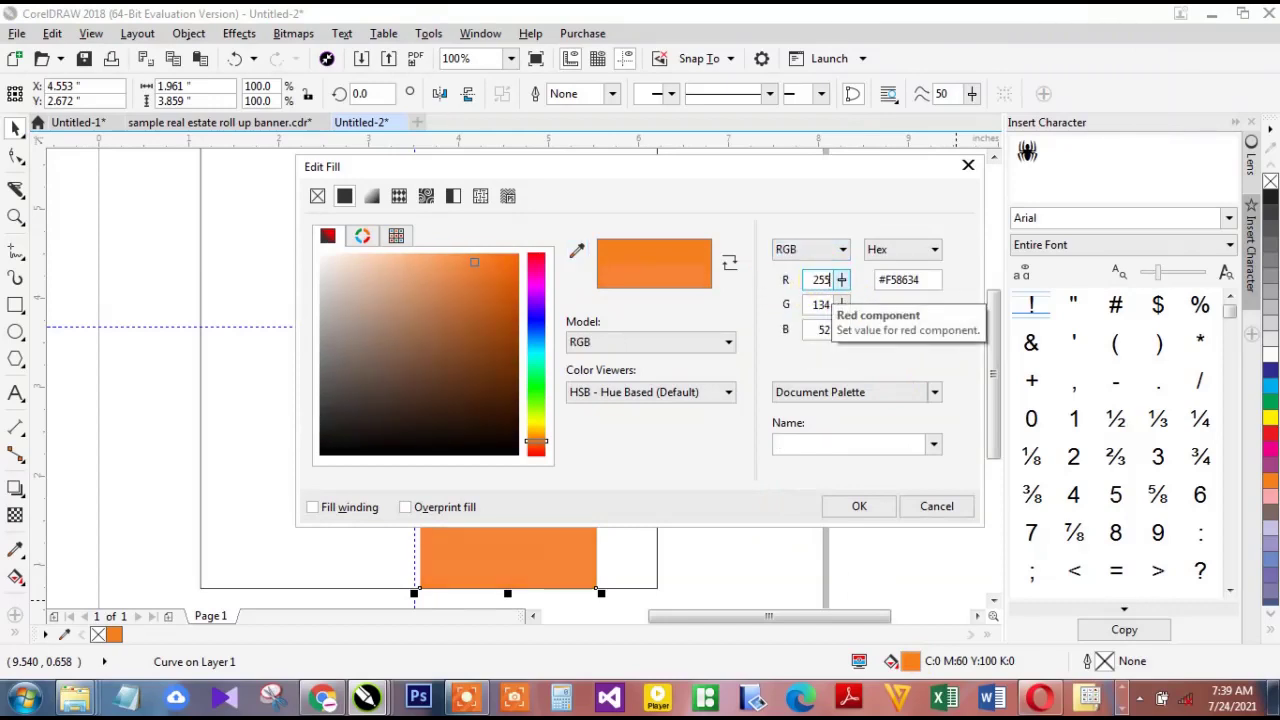
pyautogui.press('Tab')
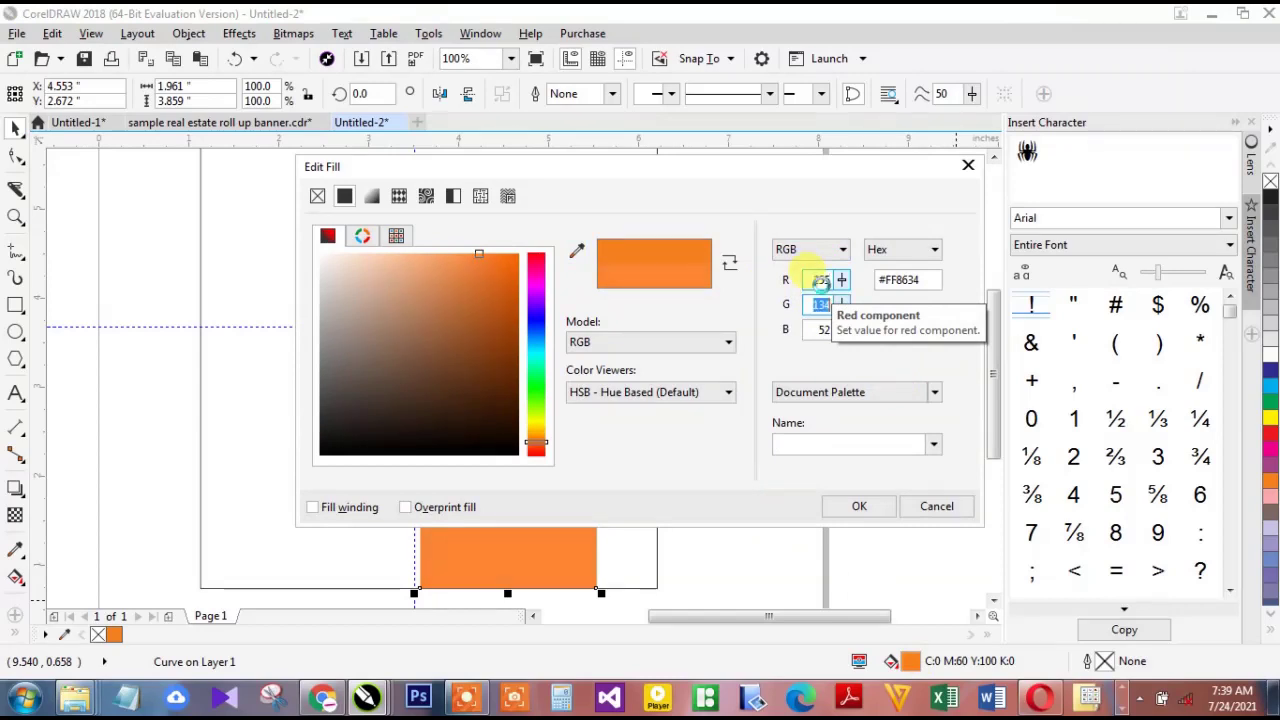
pyautogui.write('166')
pyautogui.press('Tab')
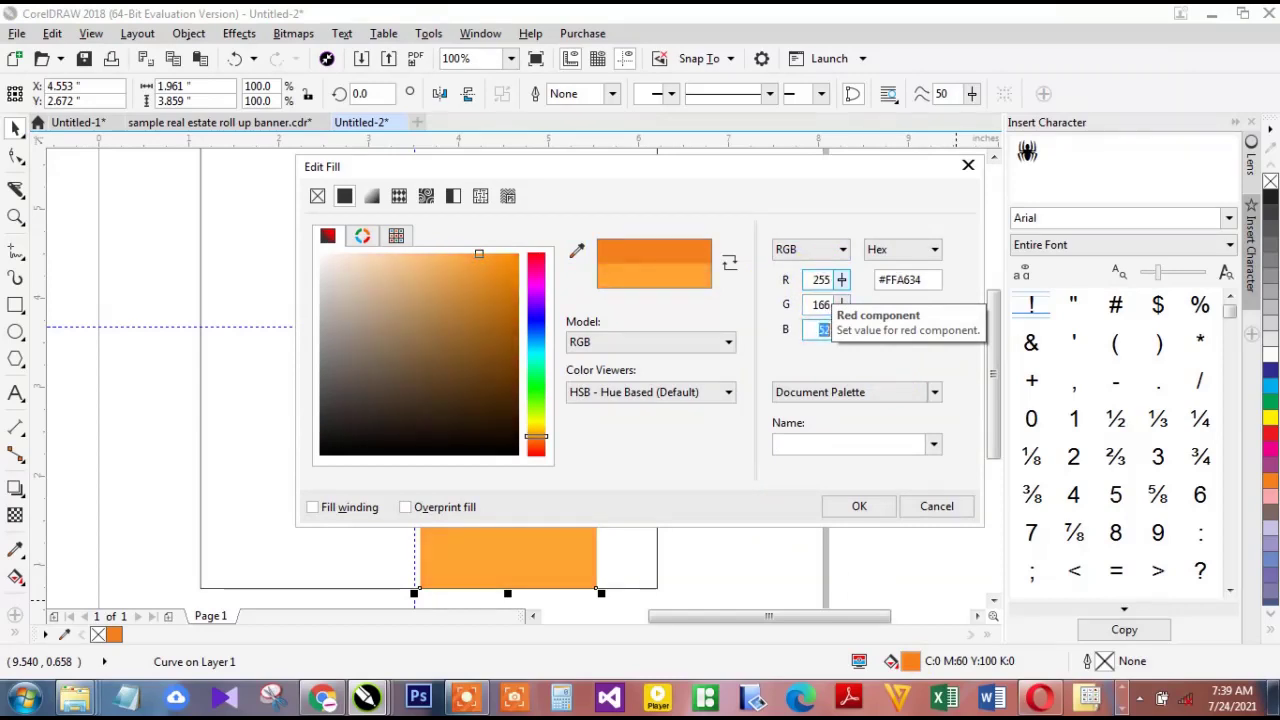
pyautogui.write('1')
pyautogui.doubleClick(821, 304)
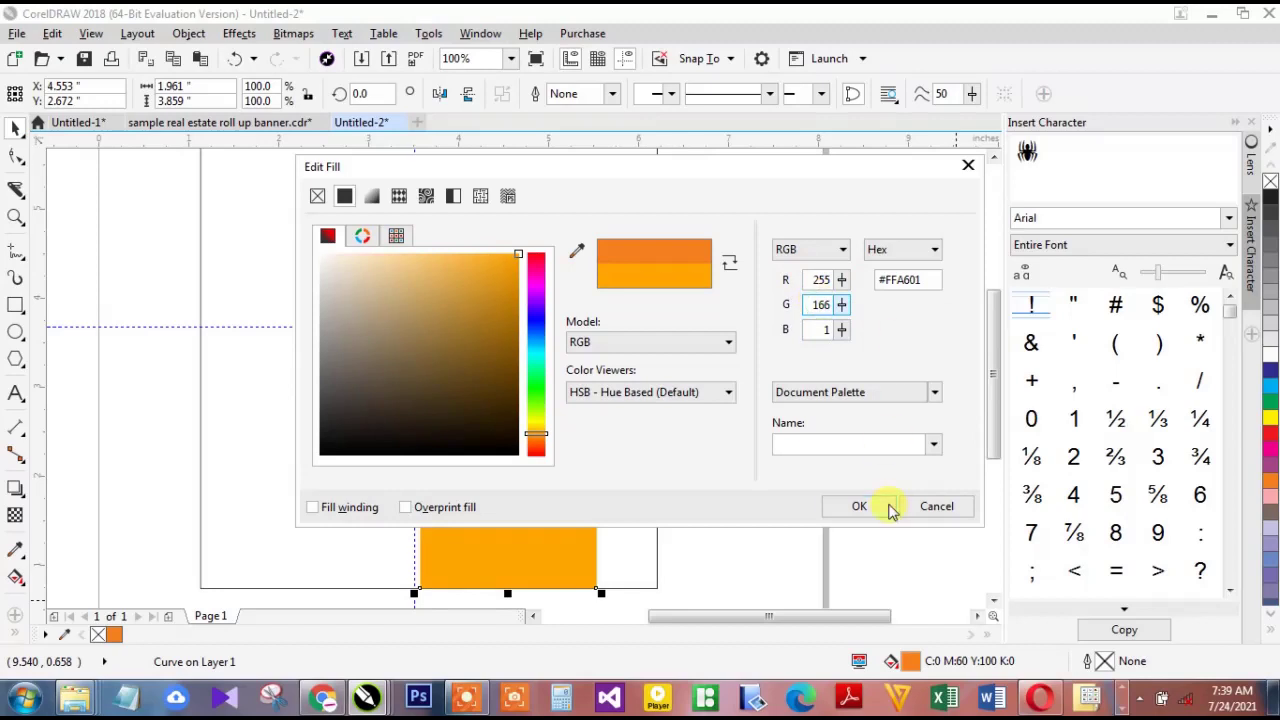
pyautogui.click(856, 503)
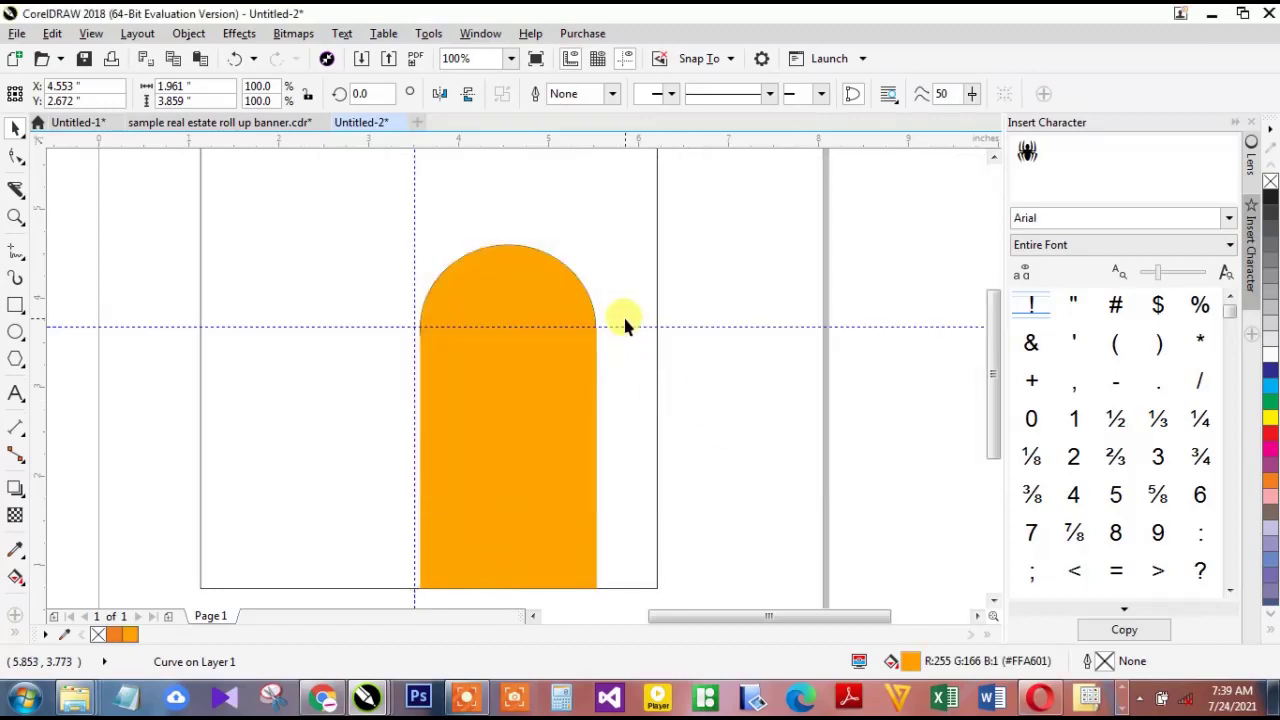
# Bring the circle in front of the arch, fill it with white and remove its outline
pyautogui.moveTo(743, 223); pyautogui.dragTo(374, 437)
pyautogui.hotkey('shift', 'pageup')
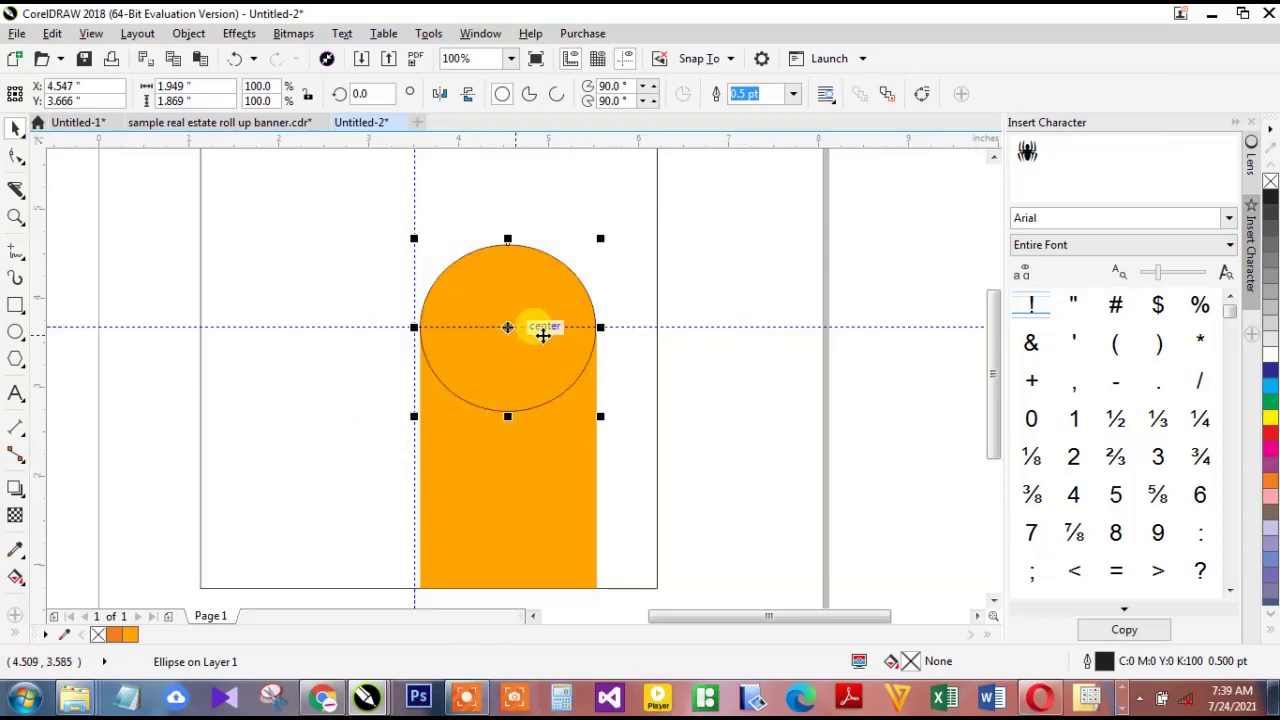
pyautogui.click(1270, 361)
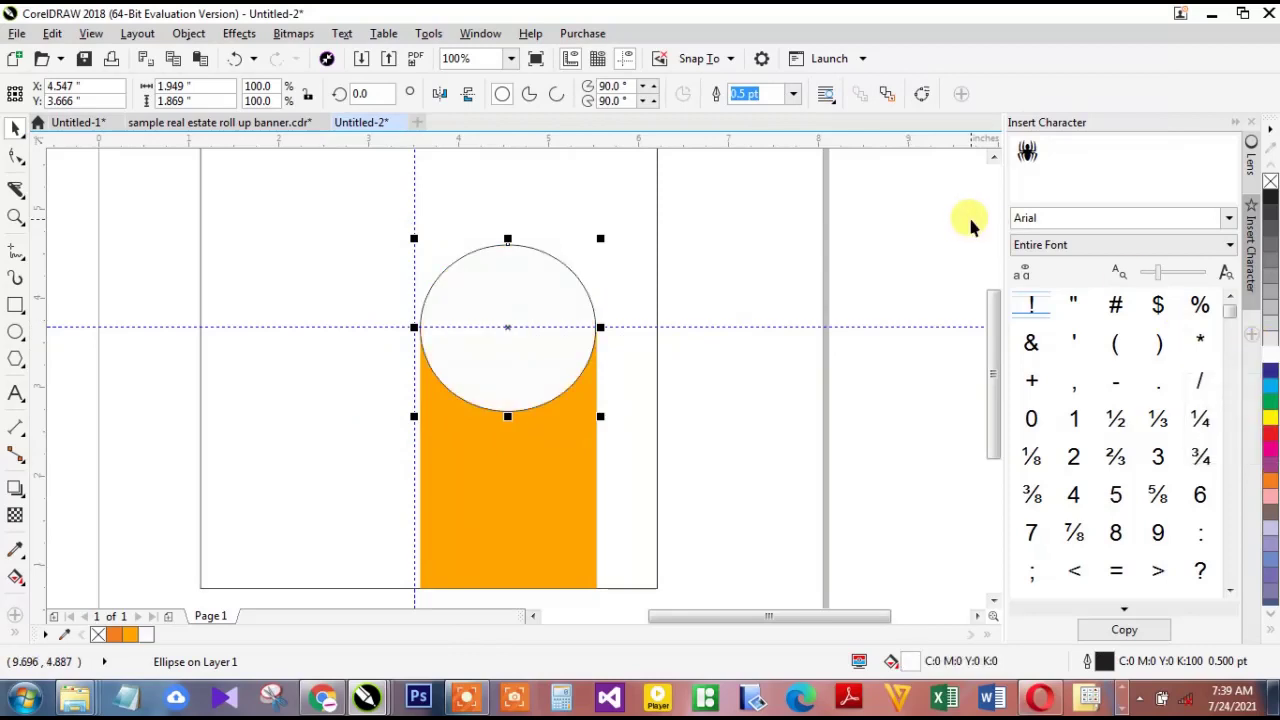
pyautogui.rightClick(99, 637)
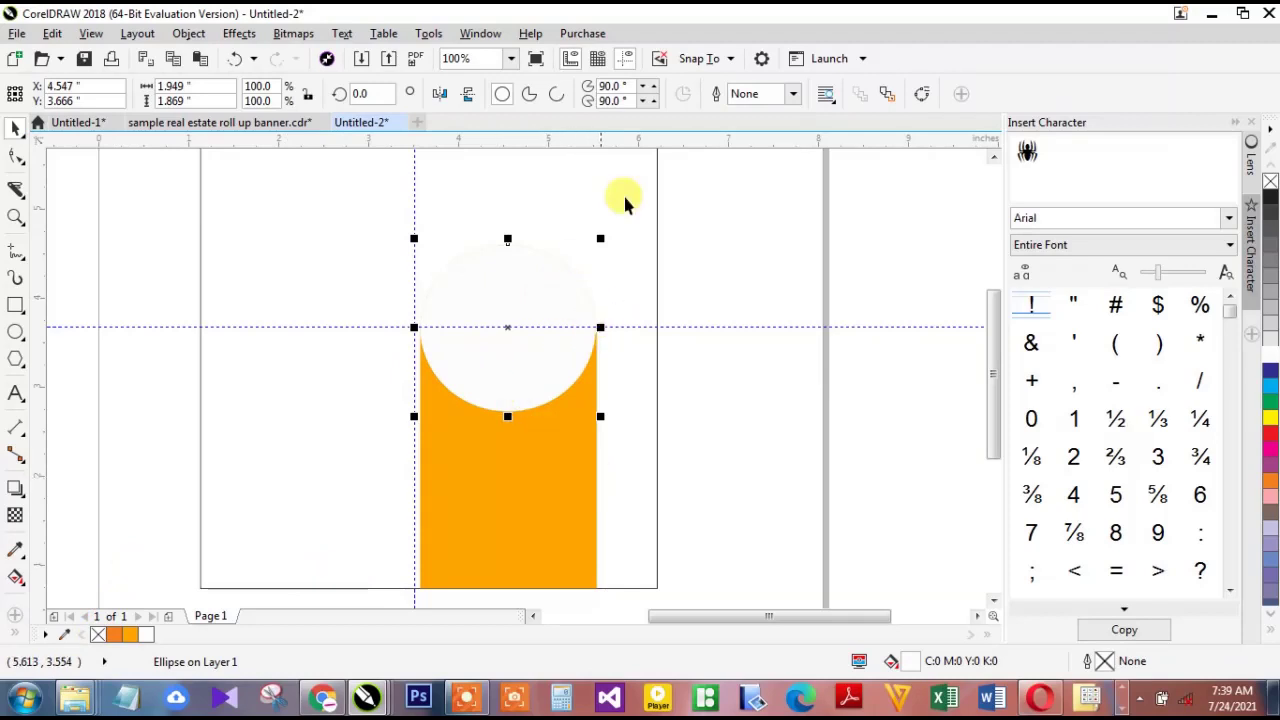
# Shrink the white circle about its centre to about 1.86 inches wide and add a concentric copy about 1.68 inches wide
pyautogui.moveTo(600, 236); pyautogui.dragTo(599, 242)
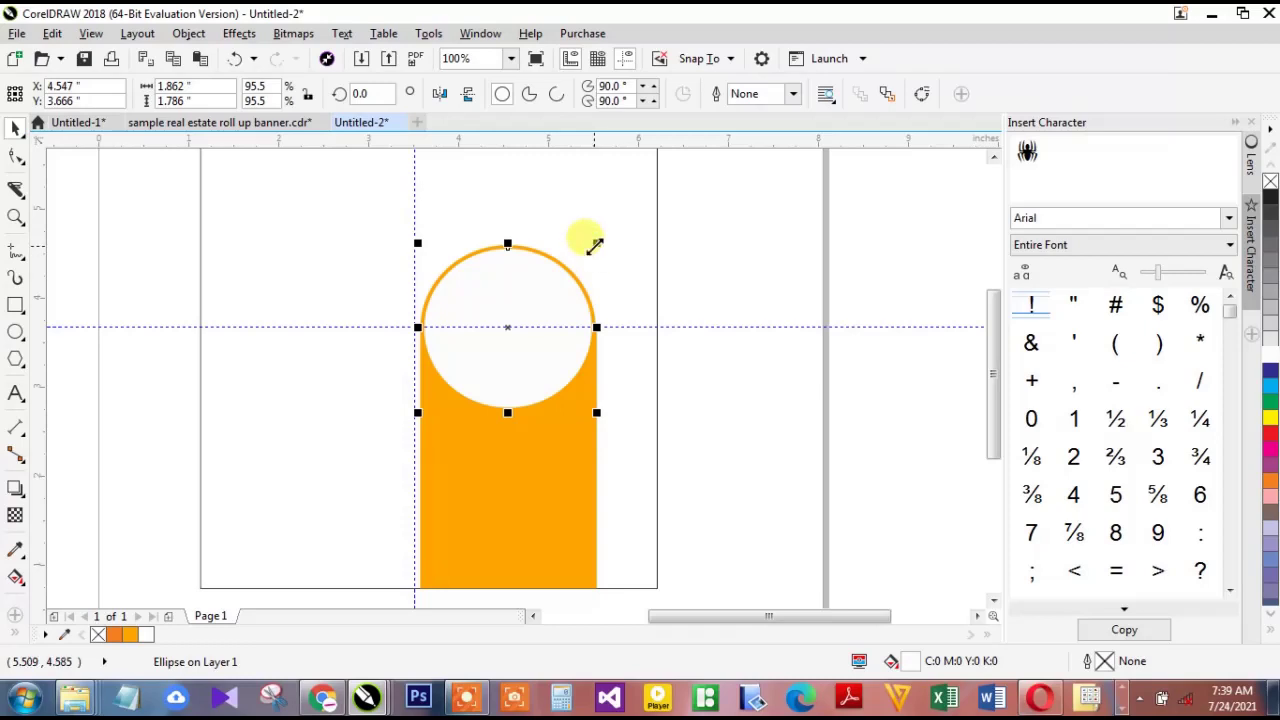
pyautogui.moveTo(595, 246); pyautogui.dragTo(586, 260)
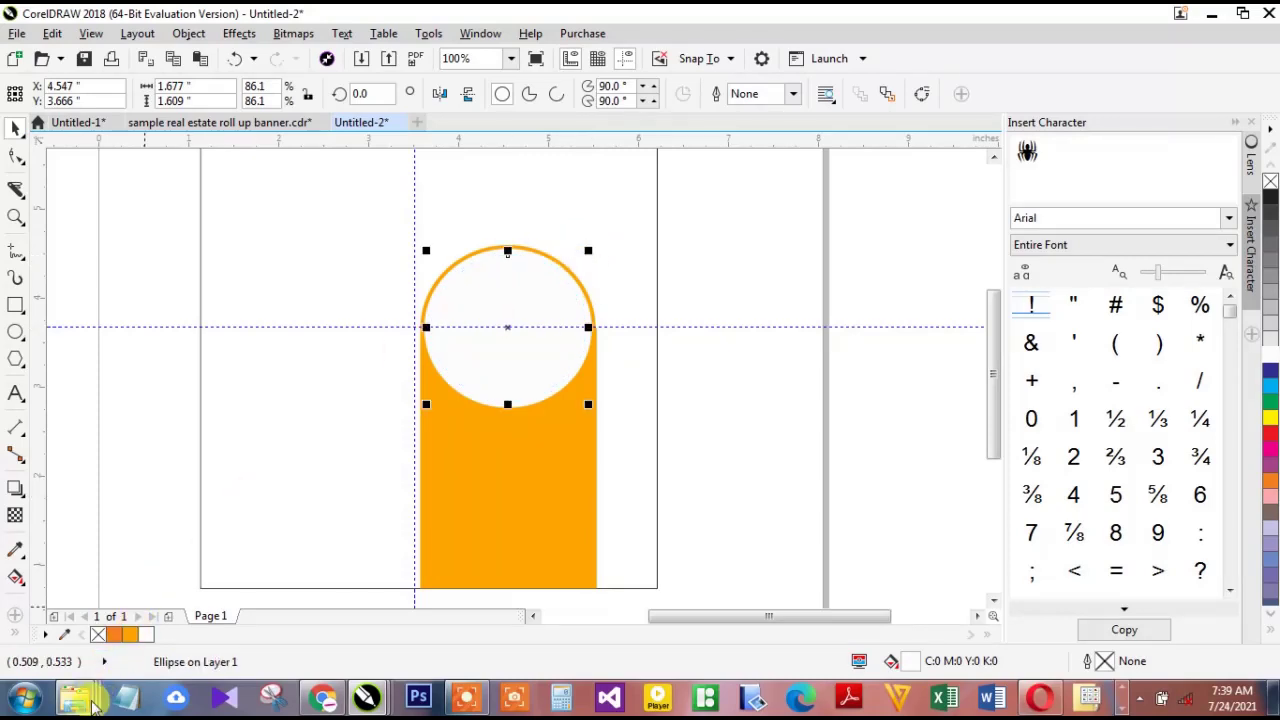
pyautogui.moveTo(94, 705)
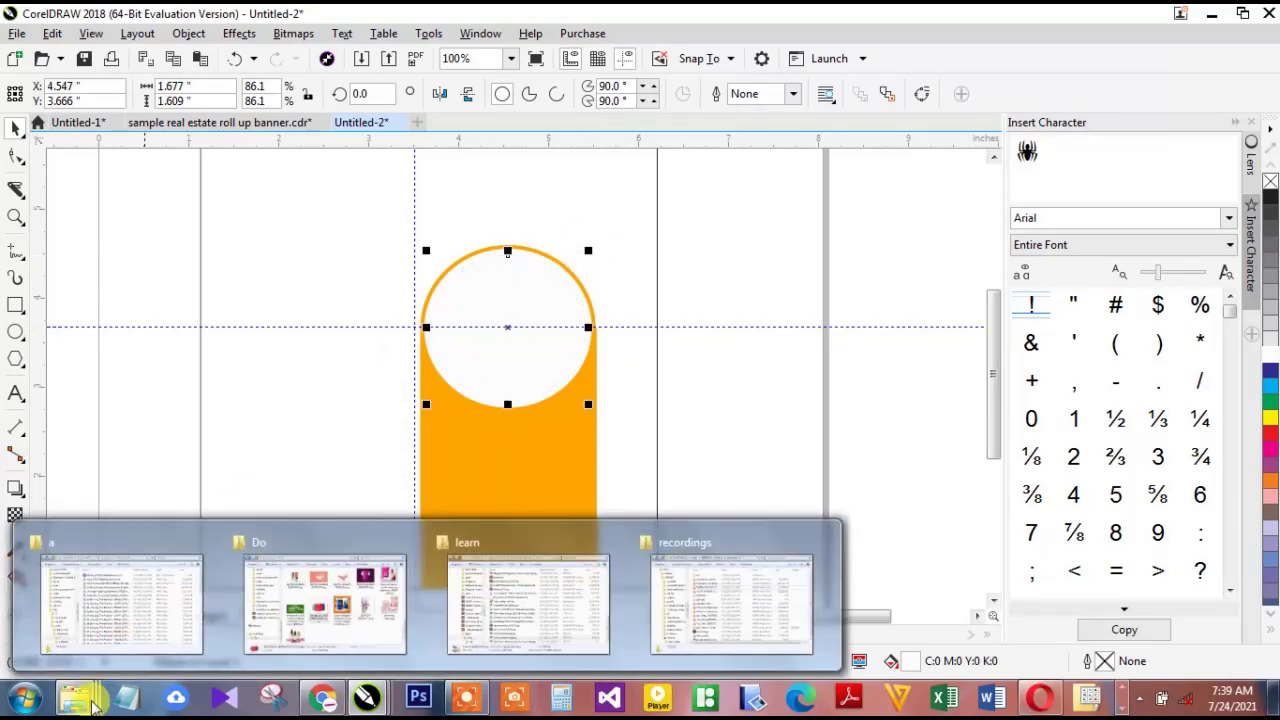
pyautogui.click(362, 598)
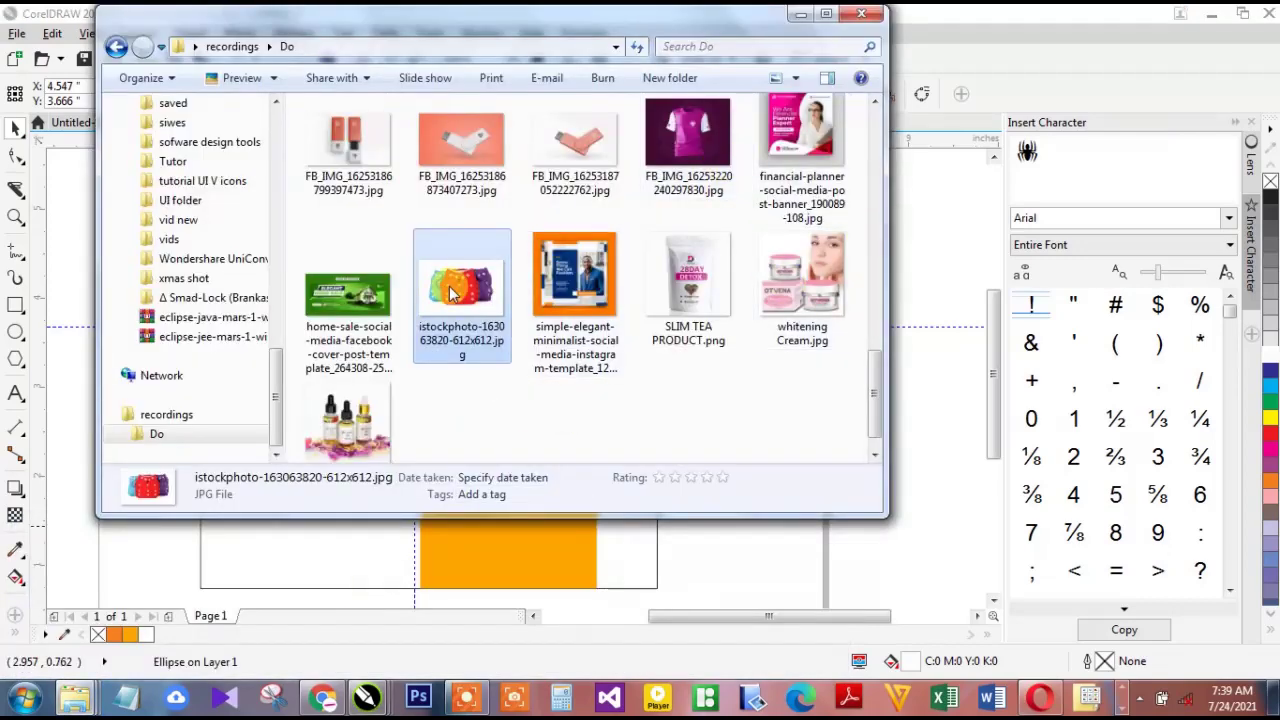
pyautogui.moveTo(451, 292); pyautogui.dragTo(503, 323)
pyautogui.click(341, 540)
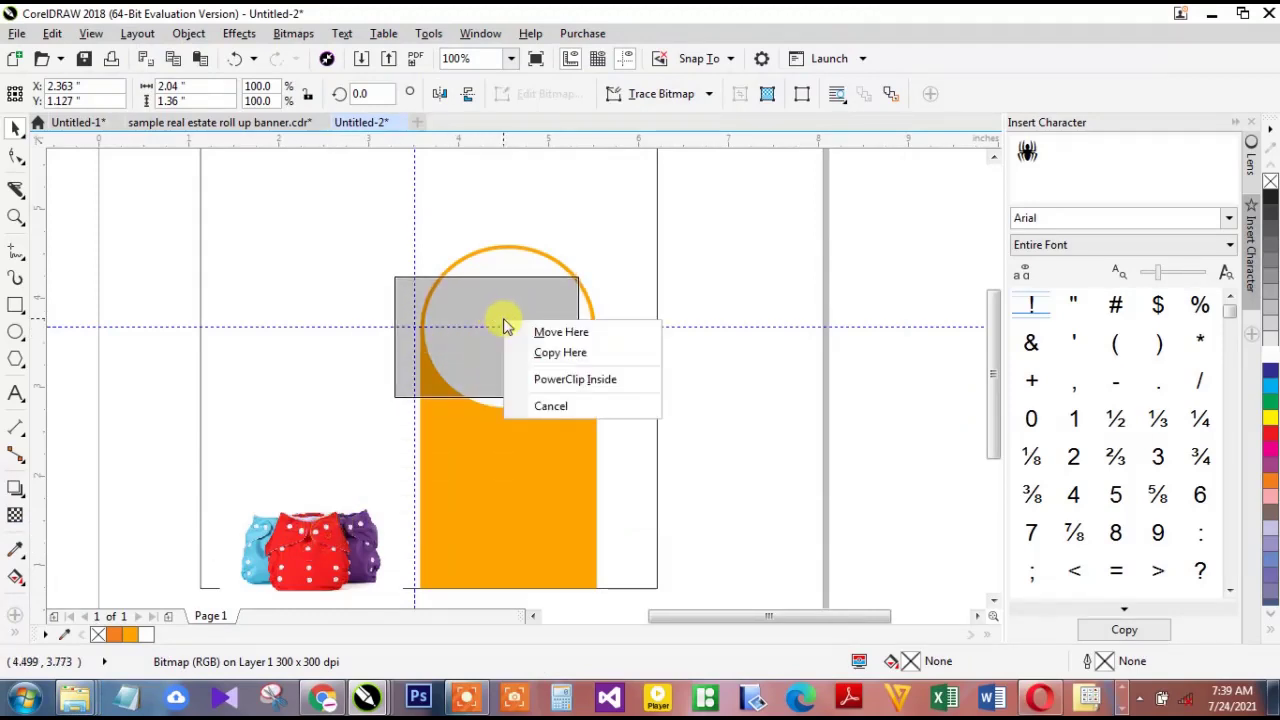
pyautogui.click(597, 379)
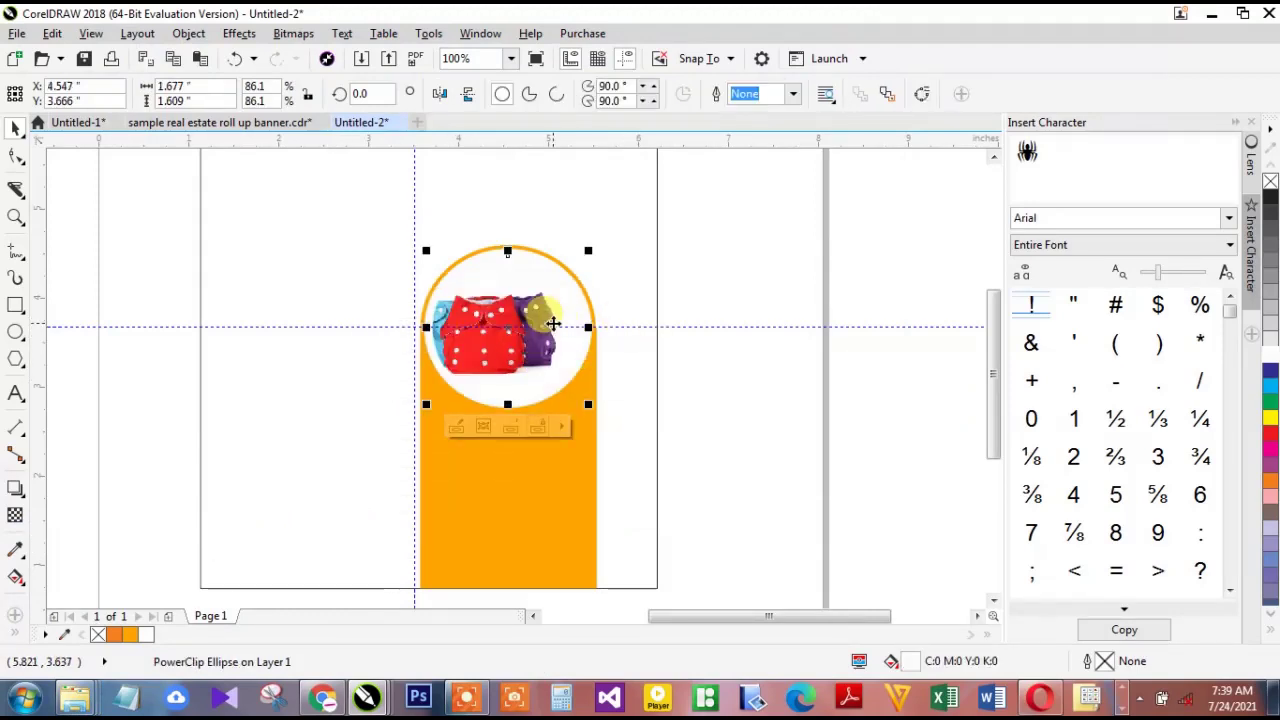
# Edit the PowerClip contents and move the picture right so it is centred in the circle
pyautogui.click(457, 430)
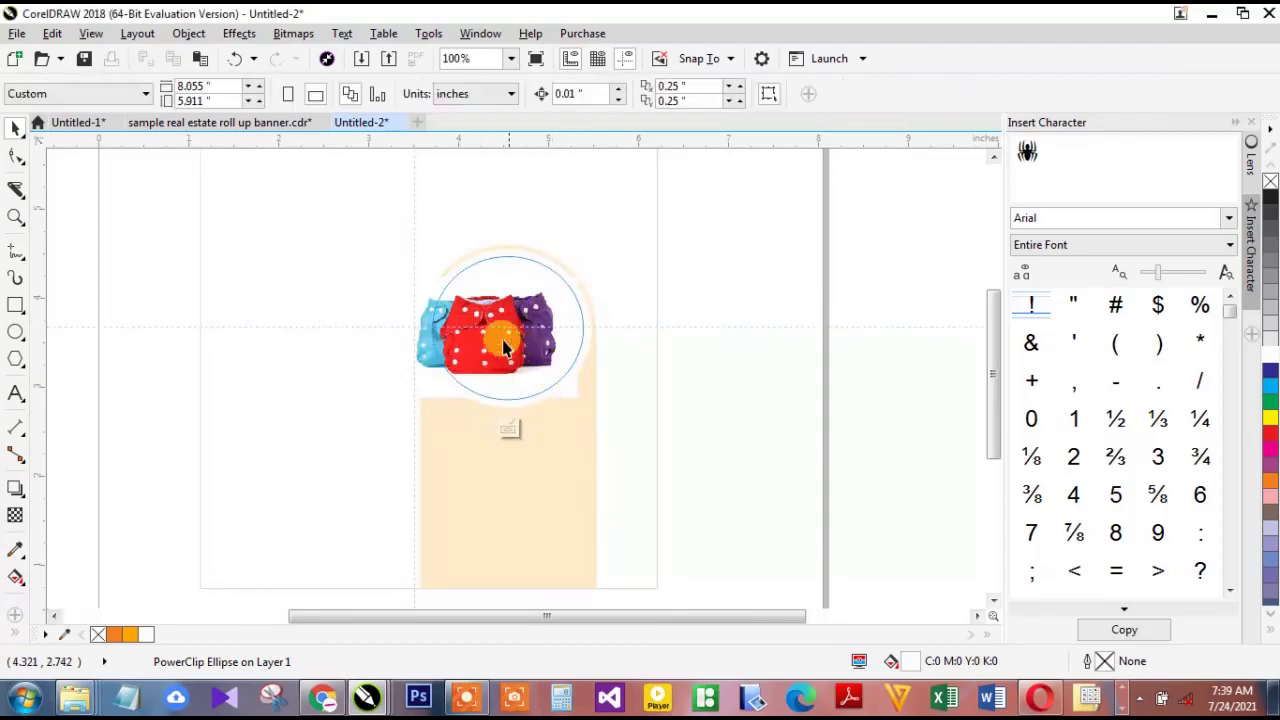
pyautogui.click(500, 337)
pyautogui.moveTo(500, 337); pyautogui.dragTo(526, 340)
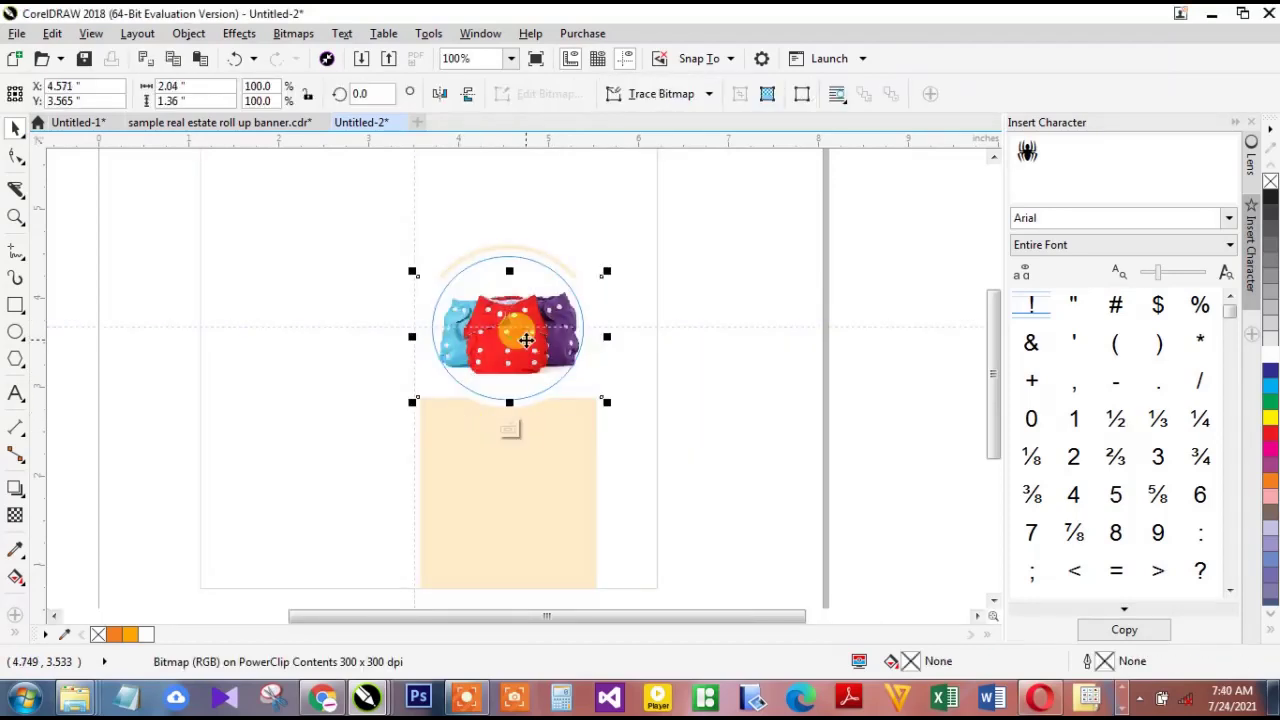
pyautogui.click(509, 428)
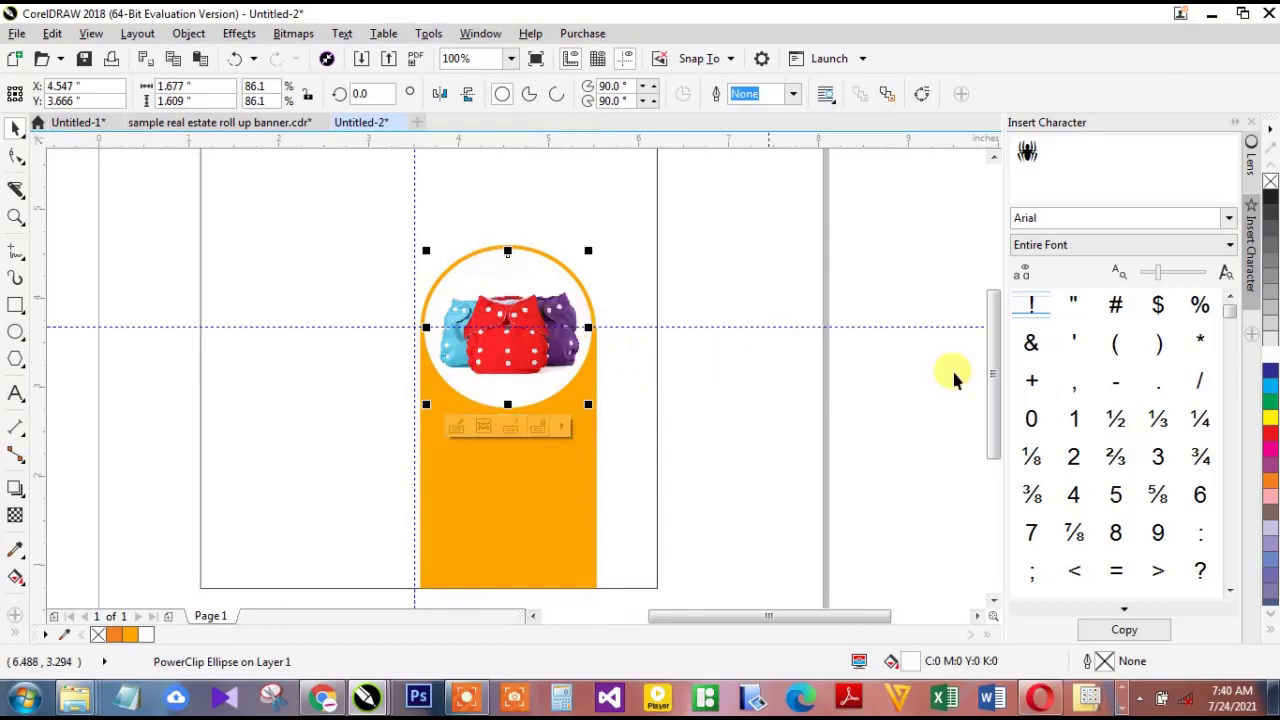
# Give the picture circle a 2.0 pt blue outline (C:100 M:100 Y:0 K:0)
pyautogui.rightClick(1271, 374)
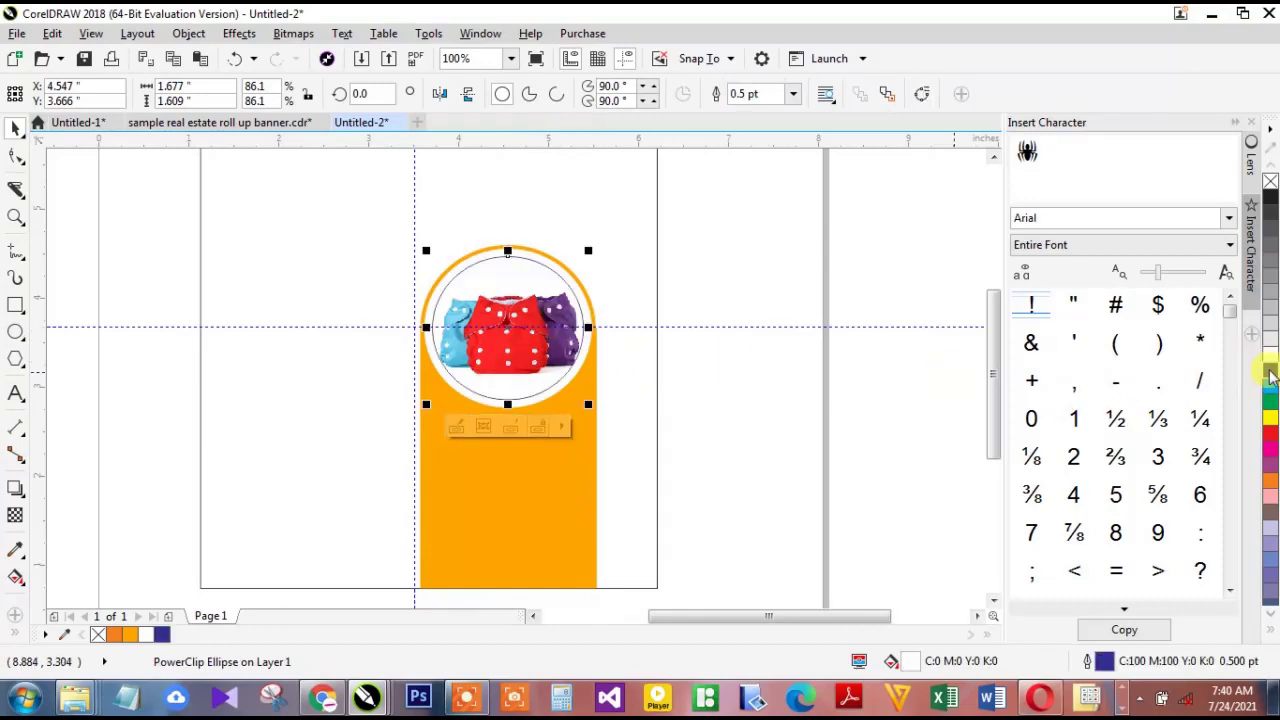
pyautogui.click(792, 93)
pyautogui.click(752, 196)
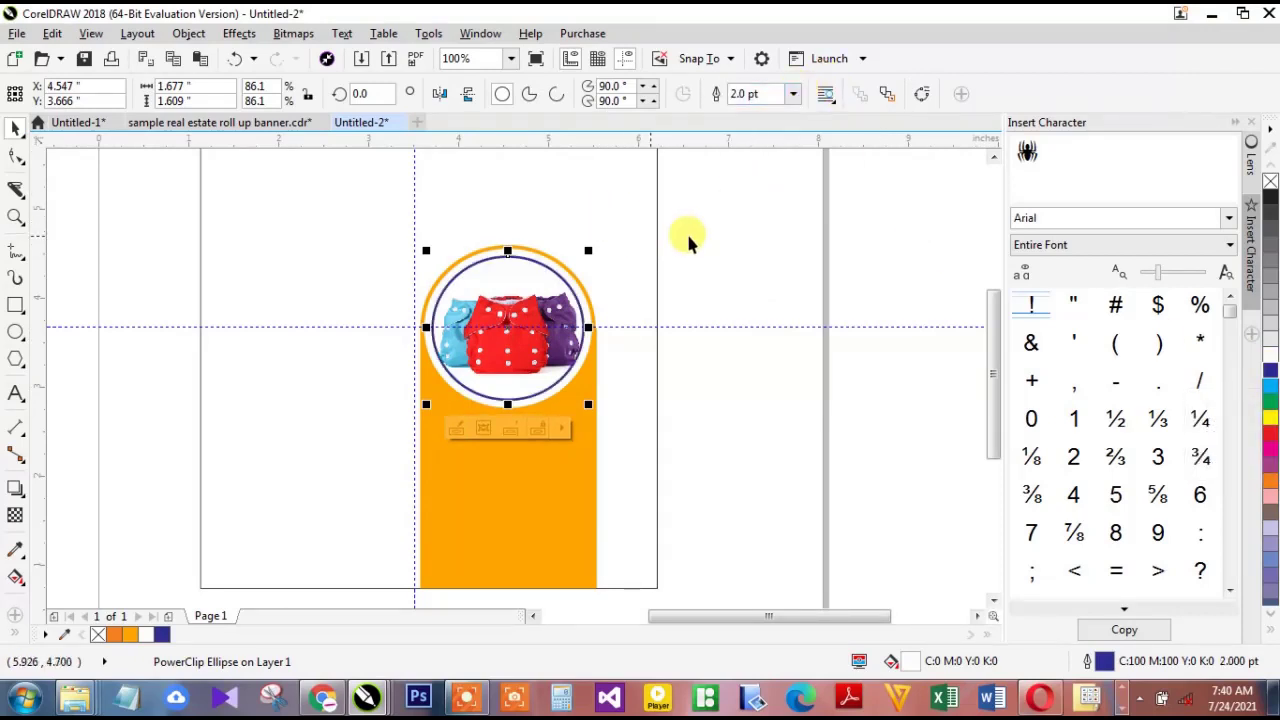
pyautogui.hotkey('shift', 'F4')
pyautogui.click(794, 250)
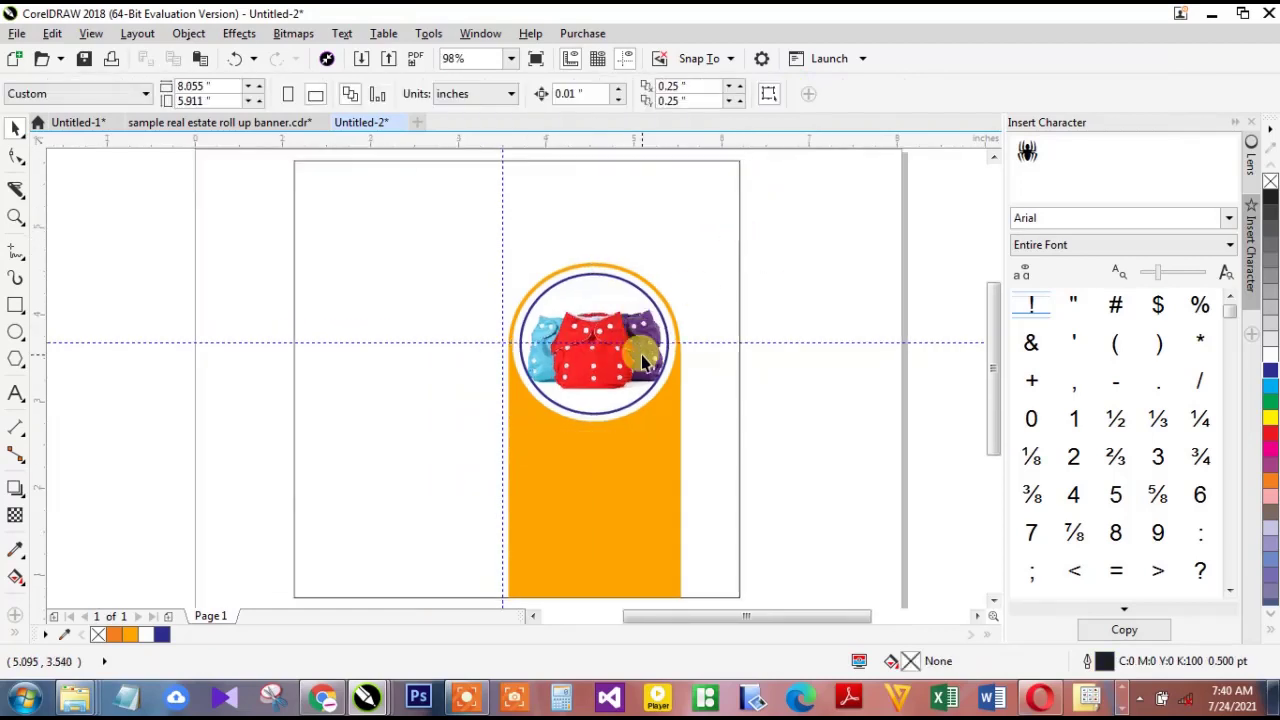
# Draw a rectangle about 1.56 by 0.38 inches in the upper-left area of the flyer frame
pyautogui.click(15, 304)
pyautogui.moveTo(299, 215); pyautogui.dragTo(437, 247)
# Add the three-line text "Digital Marketing Agency" beside the frame at 24 pt in the Doppio One font
pyautogui.click(16, 398)
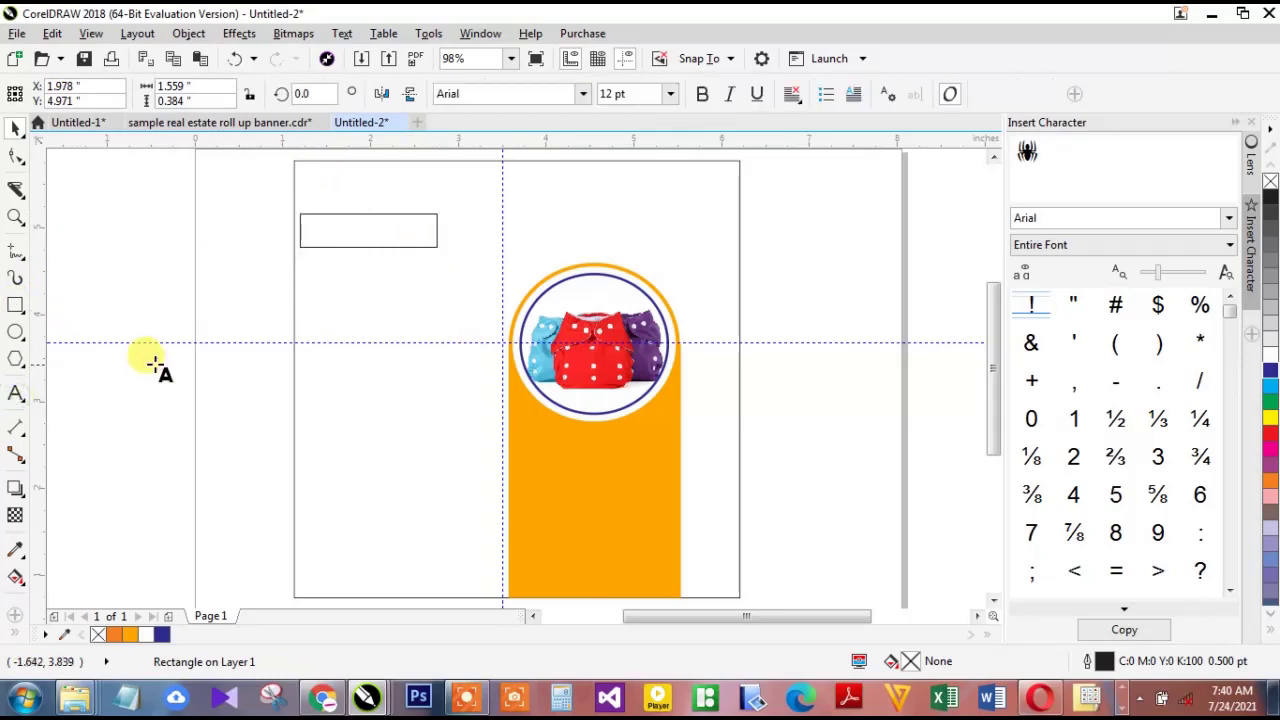
pyautogui.click(233, 374)
pyautogui.write('Diu')
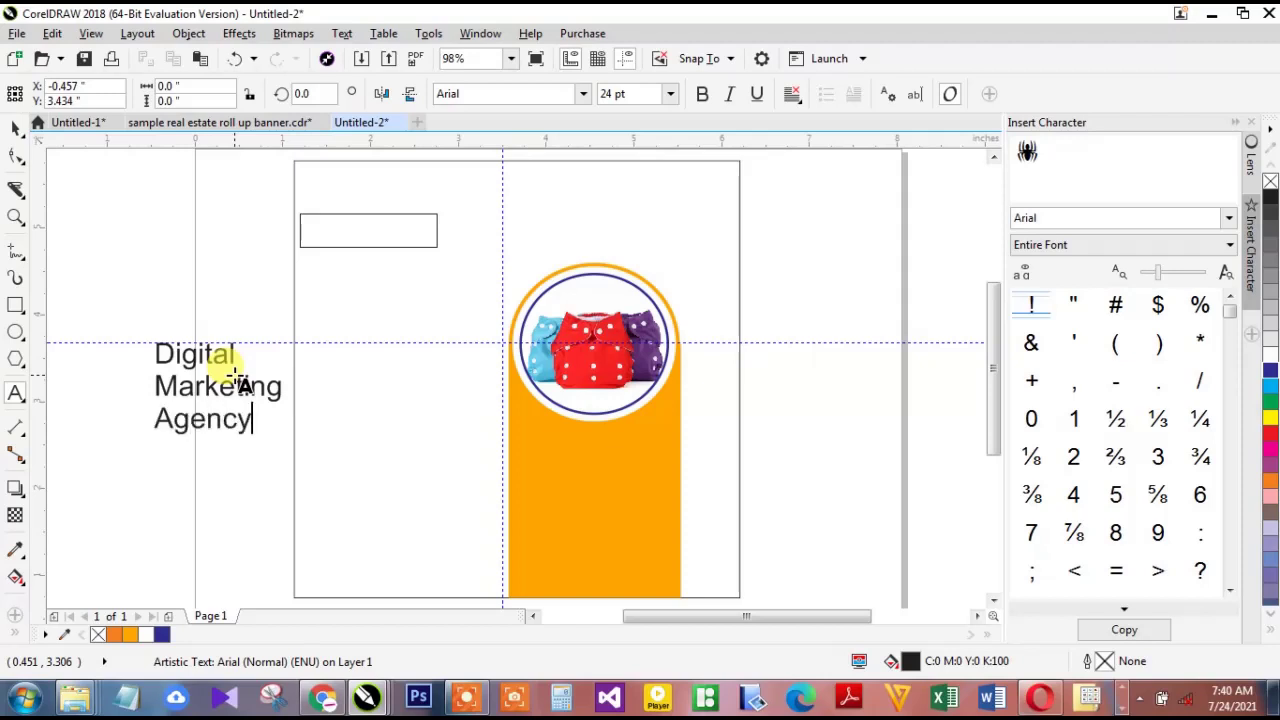
pyautogui.press('Escape')
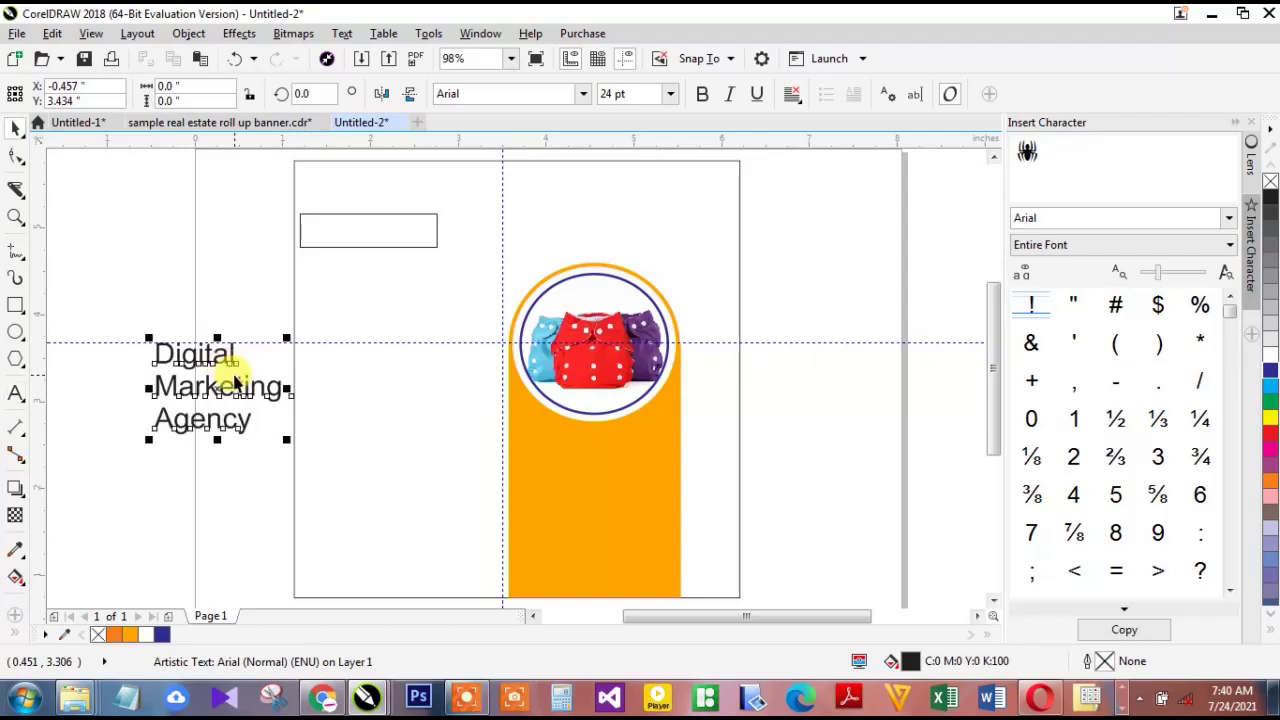
pyautogui.click(583, 95)
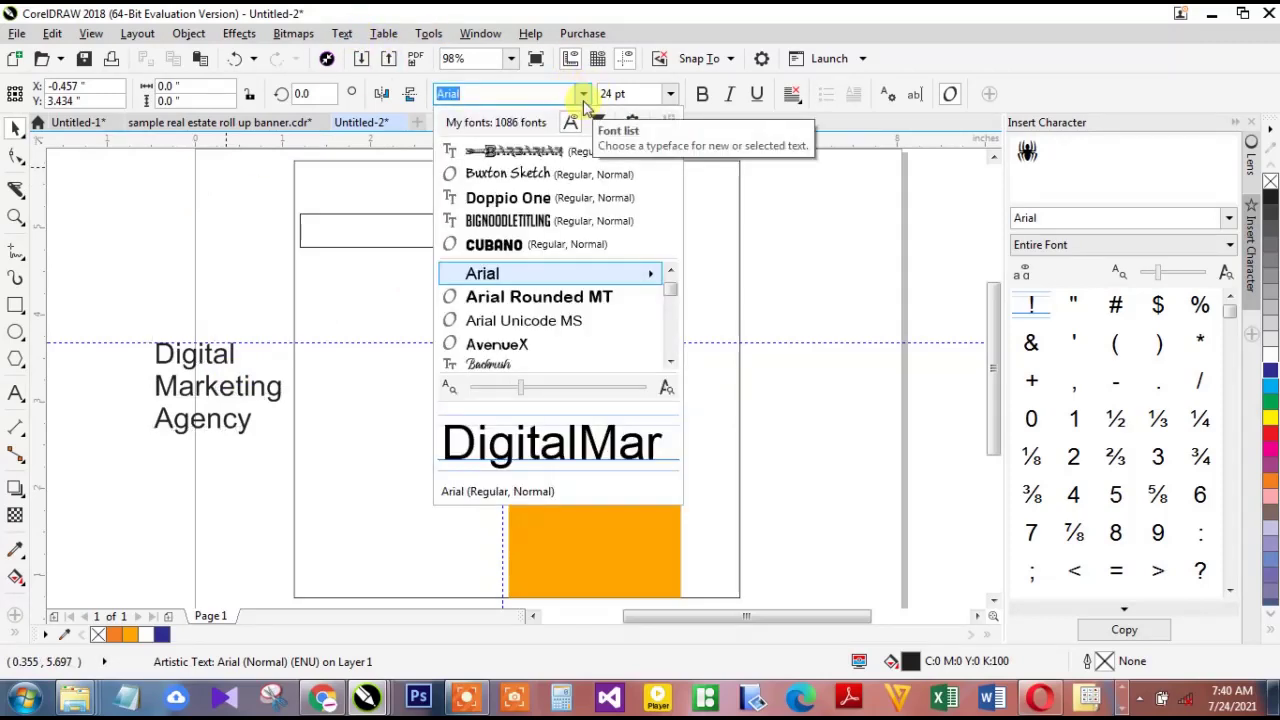
pyautogui.click(568, 196)
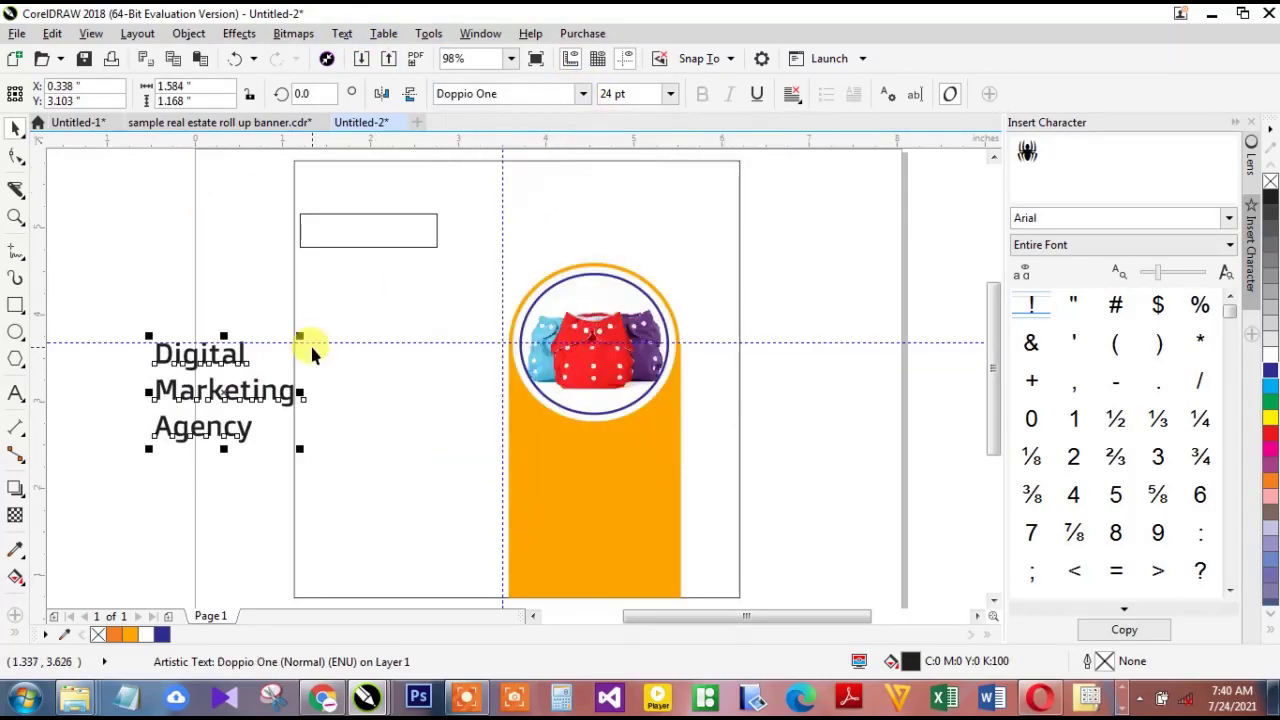
# Move the heading text into the frame so the word Digital lies over the small rectangle
pyautogui.click(241, 395)
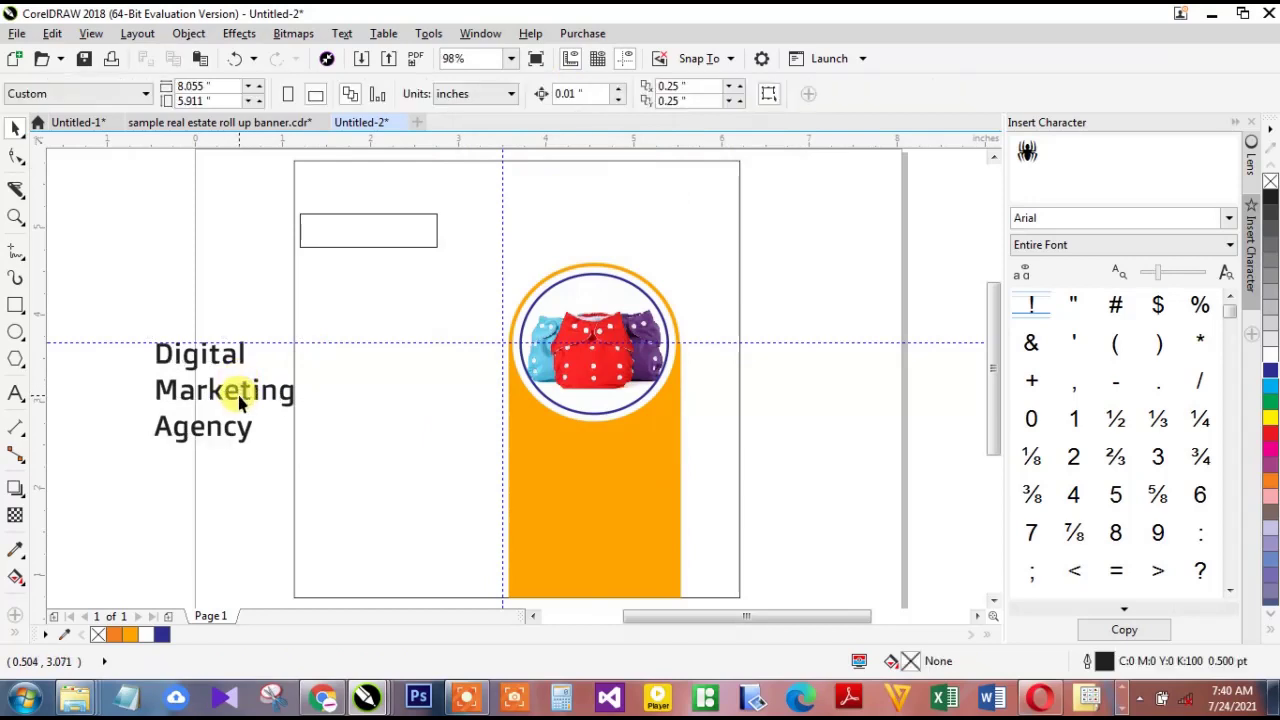
pyautogui.click(239, 396)
pyautogui.moveTo(219, 393); pyautogui.dragTo(387, 270)
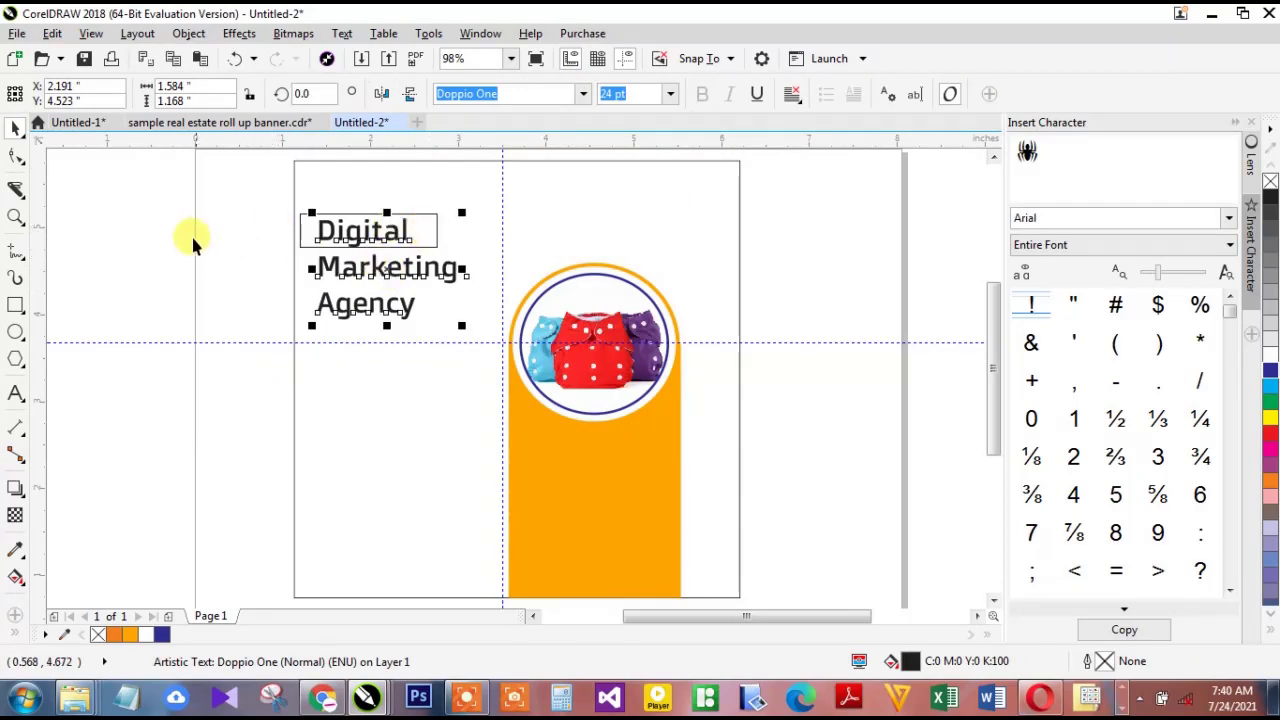
pyautogui.click(235, 231)
# Nudge the small rectangle right to about X 2.148 inches so it frames the word Digital
pyautogui.click(424, 224)
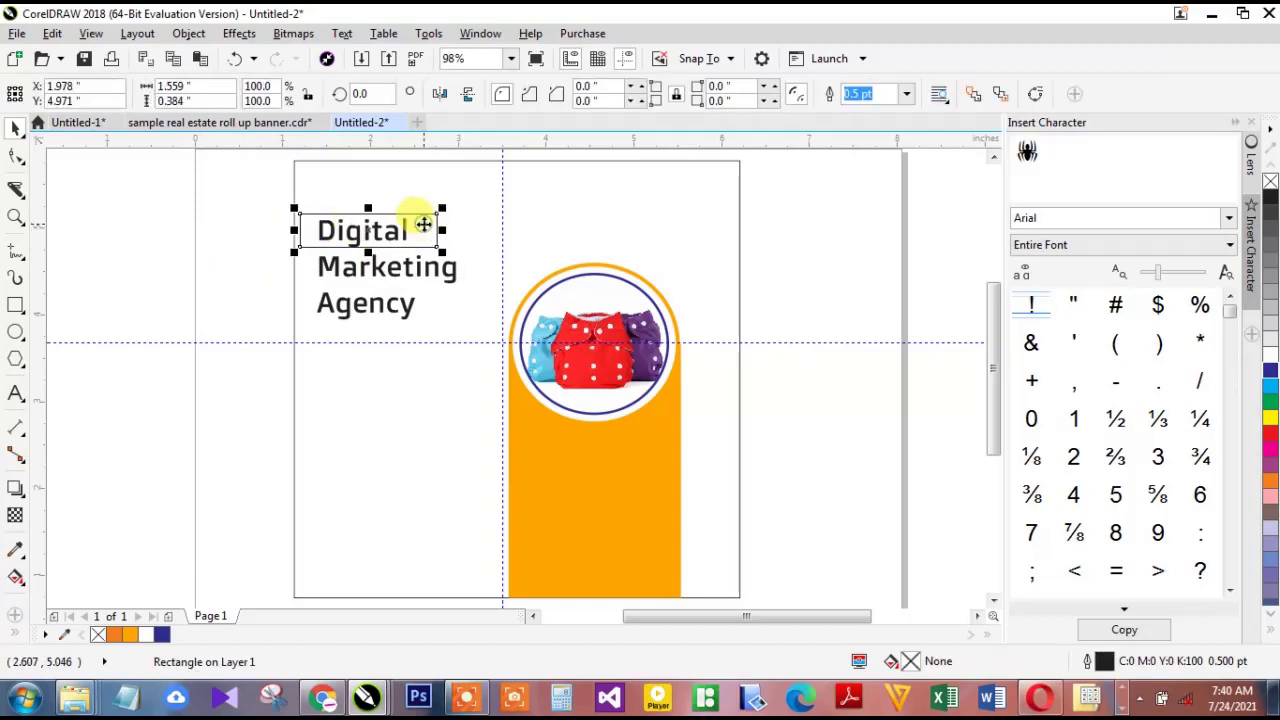
pyautogui.press('Right')
pyautogui.press('Right')
pyautogui.press('Right')
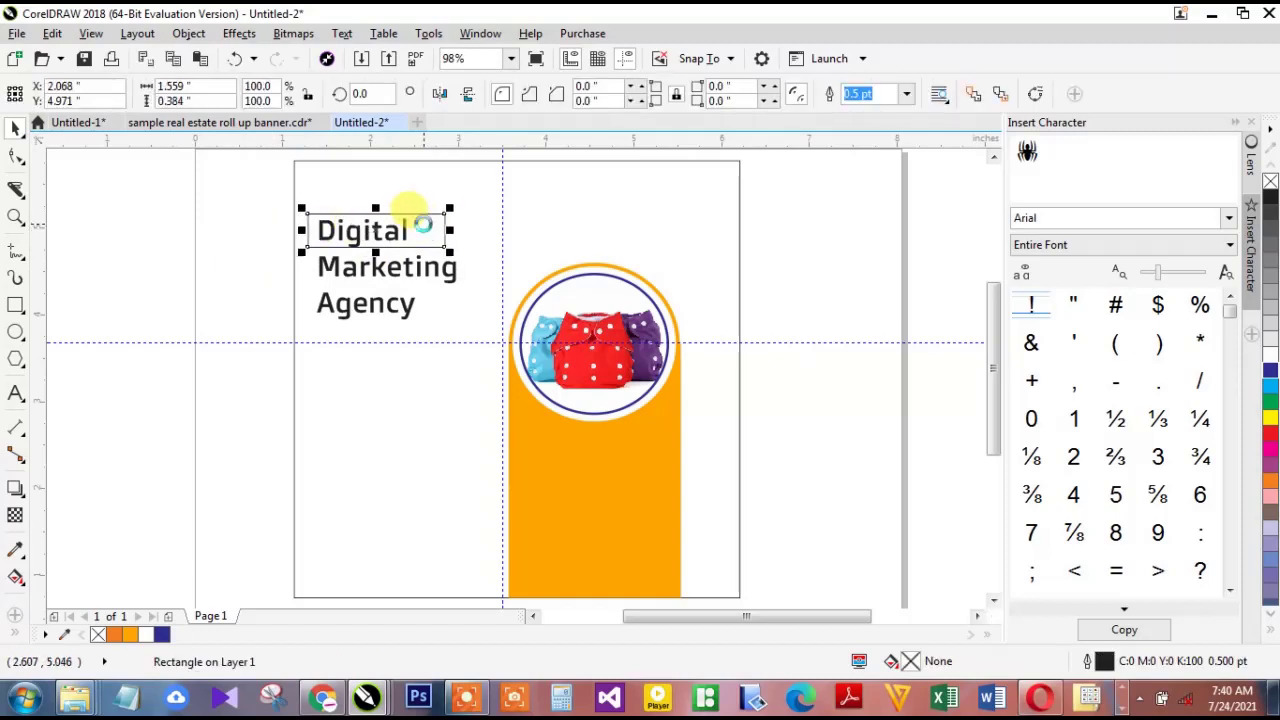
pyautogui.press('Right')
pyautogui.press('Right')
pyautogui.press('Right')
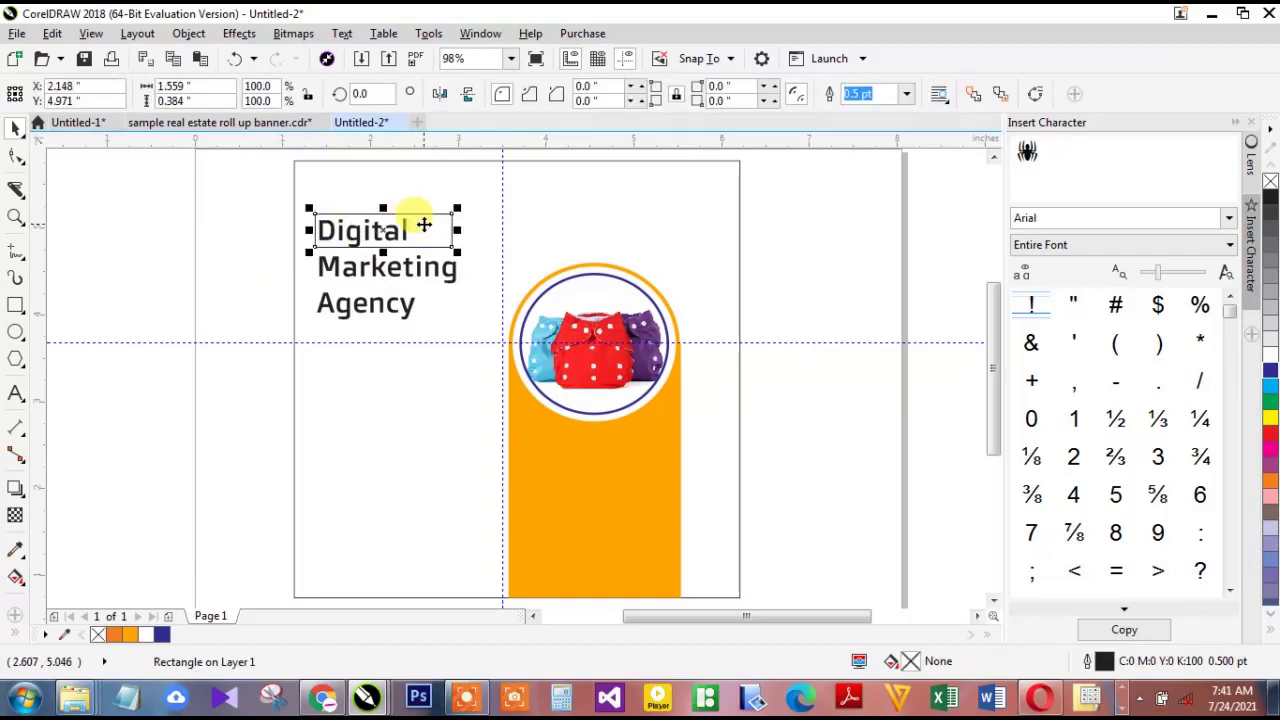
pyautogui.press('z')
pyautogui.moveTo(245, 177); pyautogui.dragTo(588, 368)
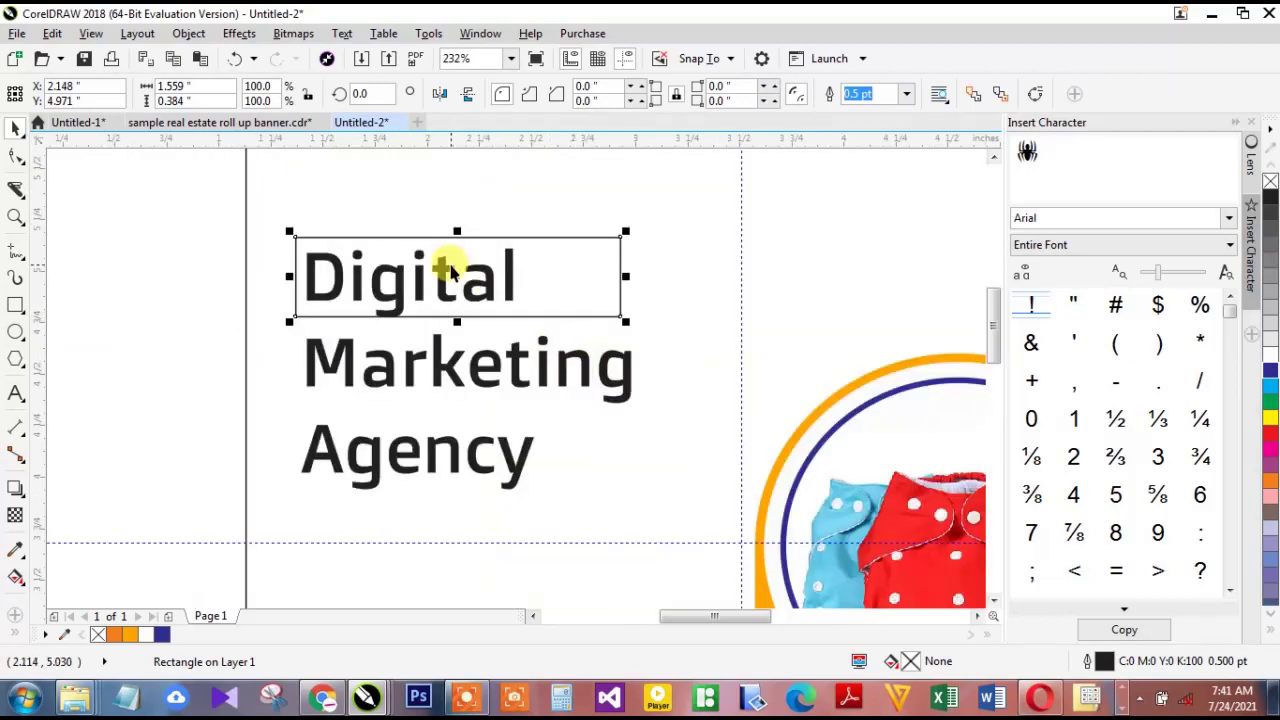
pyautogui.moveTo(457, 231); pyautogui.dragTo(486, 418)
pyautogui.rightClick(486, 418)
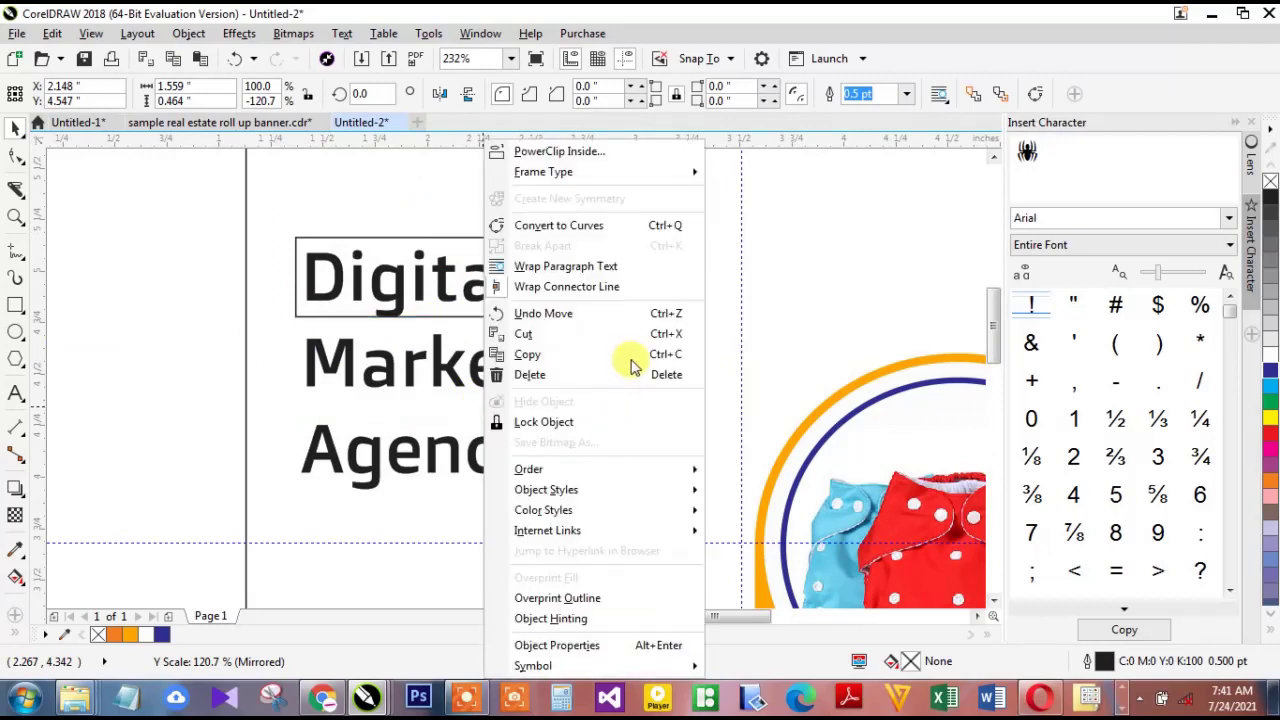
pyautogui.click(362, 312)
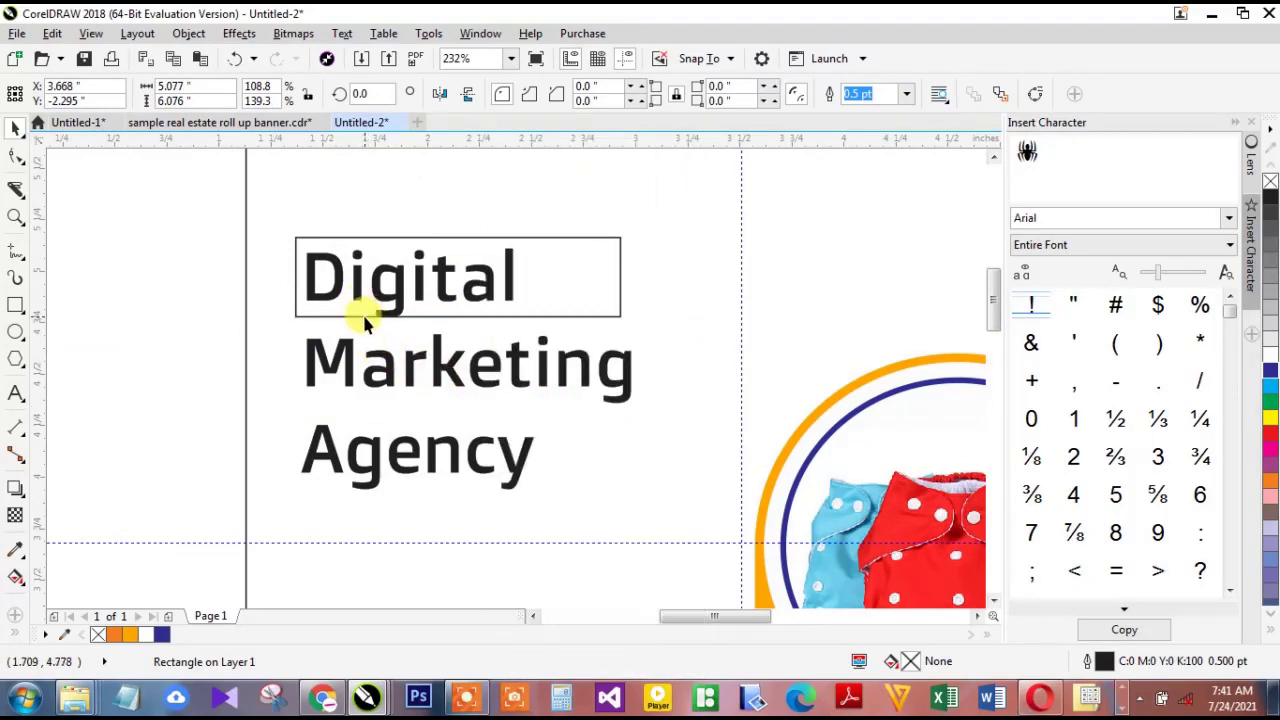
# Stretch mirrored copies of the Digital rectangle downward, about 1.97 by 0.44 inches around Marketing and 1.44 by 0.45 inches around Agency
pyautogui.moveTo(472, 235); pyautogui.dragTo(467, 399)
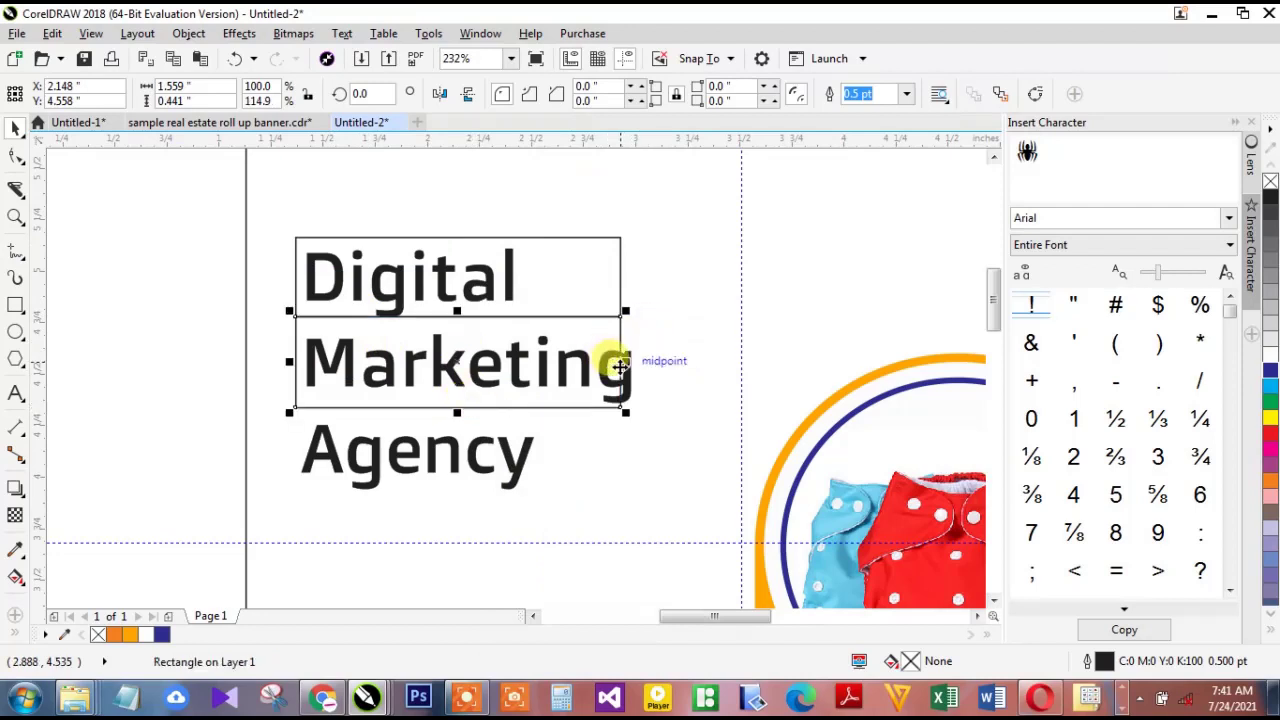
pyautogui.moveTo(620, 362); pyautogui.dragTo(711, 364)
pyautogui.press('Down')
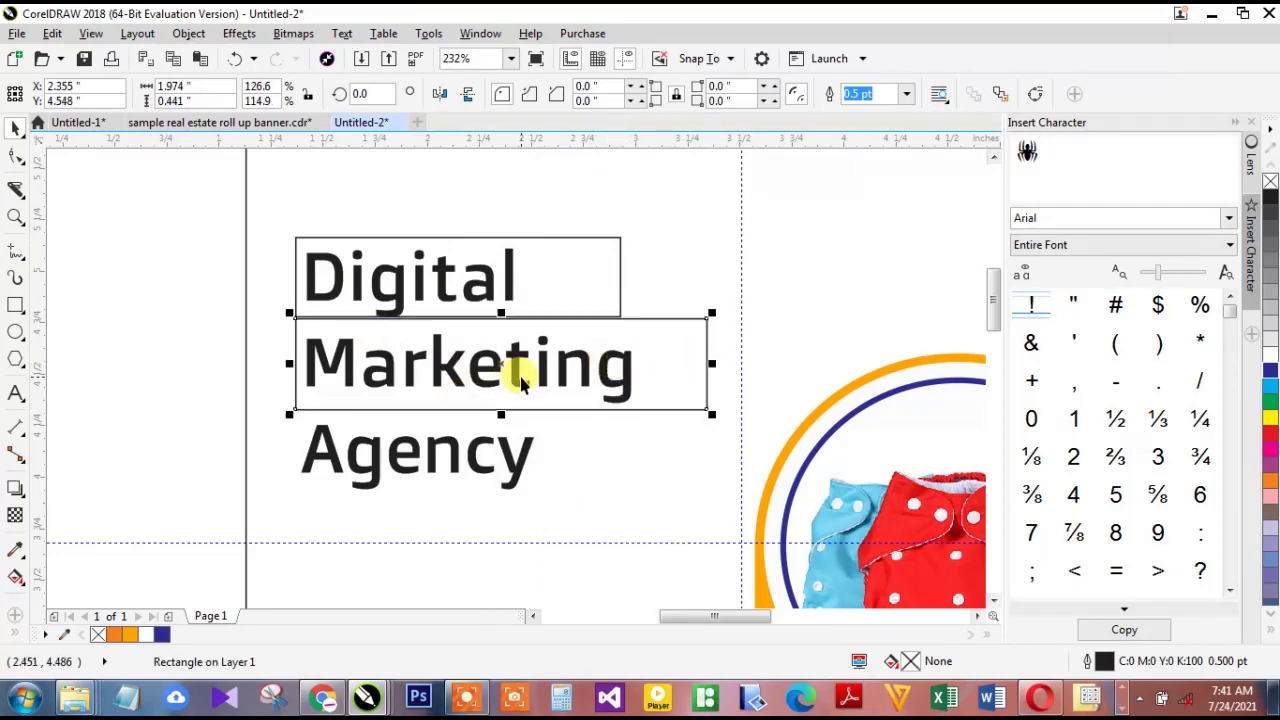
pyautogui.press('Up')
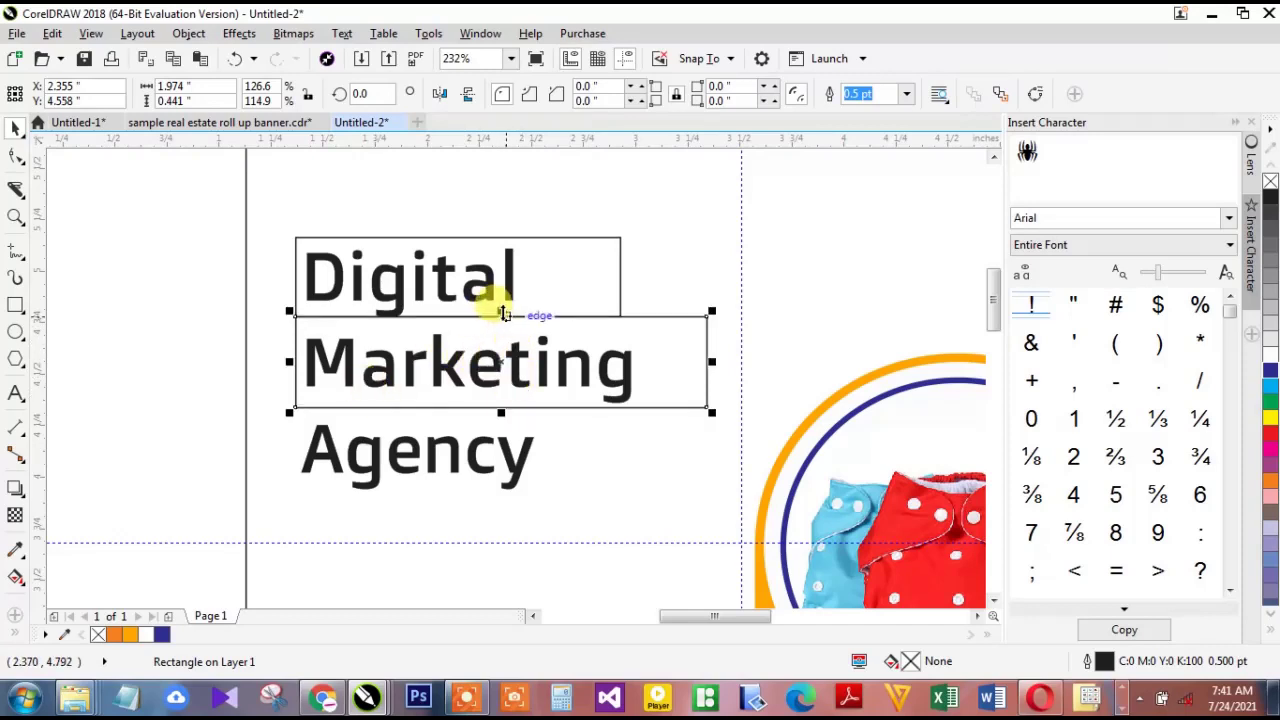
pyautogui.moveTo(504, 314); pyautogui.dragTo(491, 489)
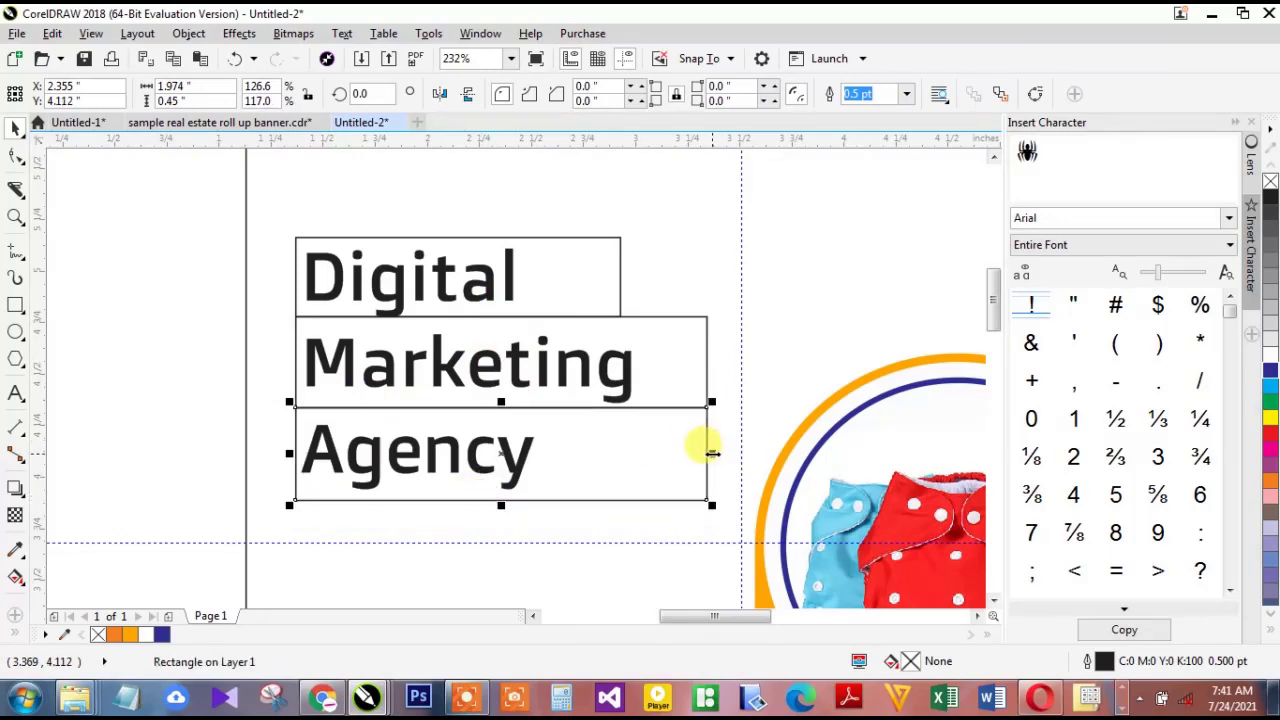
pyautogui.moveTo(711, 453); pyautogui.dragTo(600, 448)
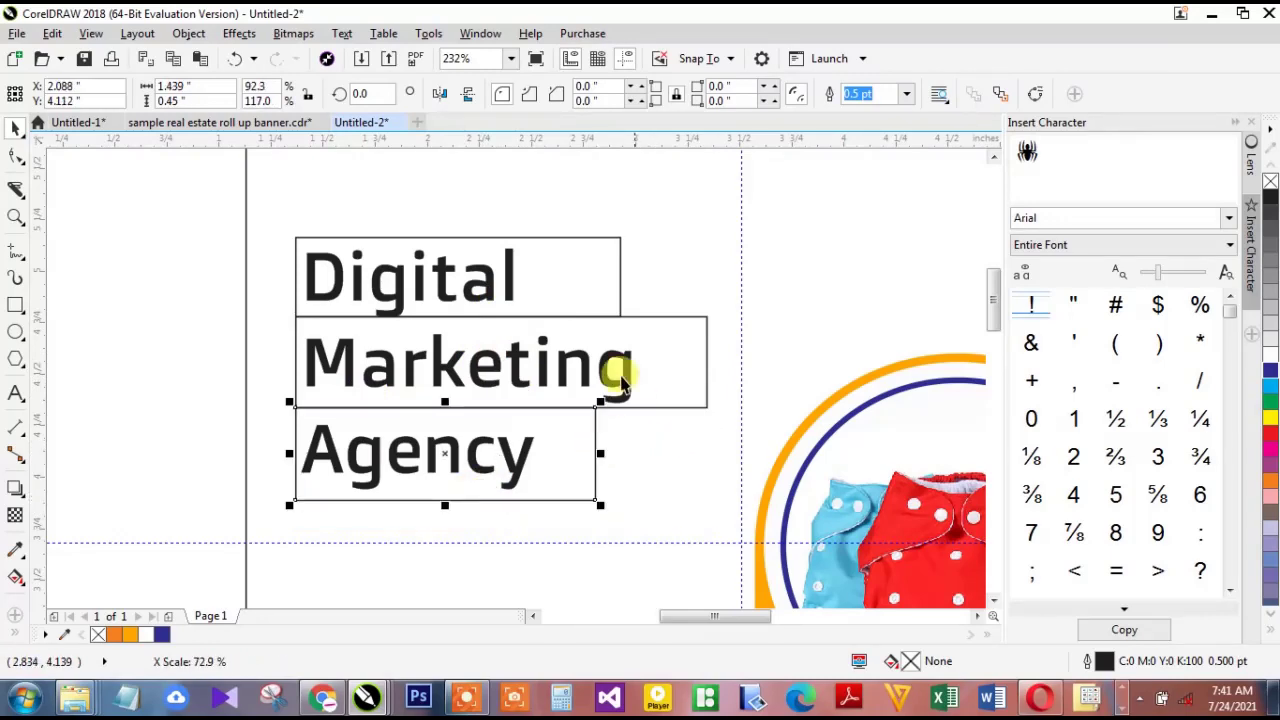
pyautogui.click(597, 365)
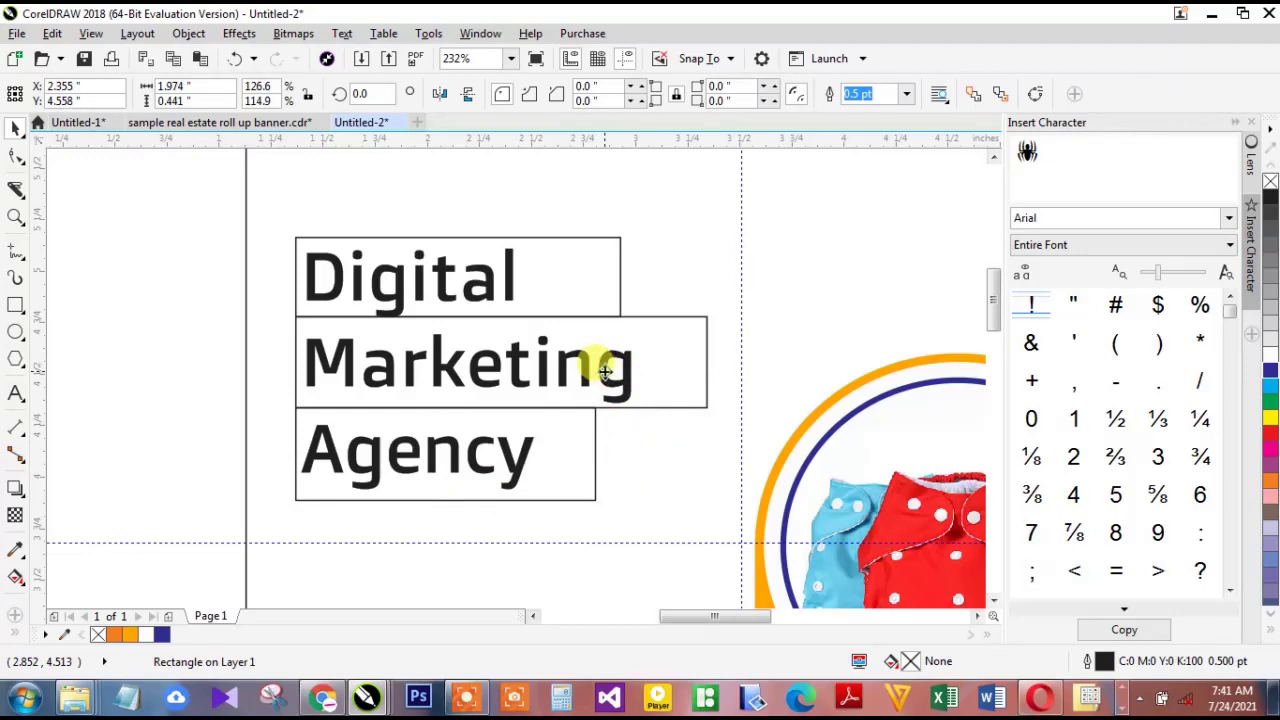
pyautogui.click(1272, 357)
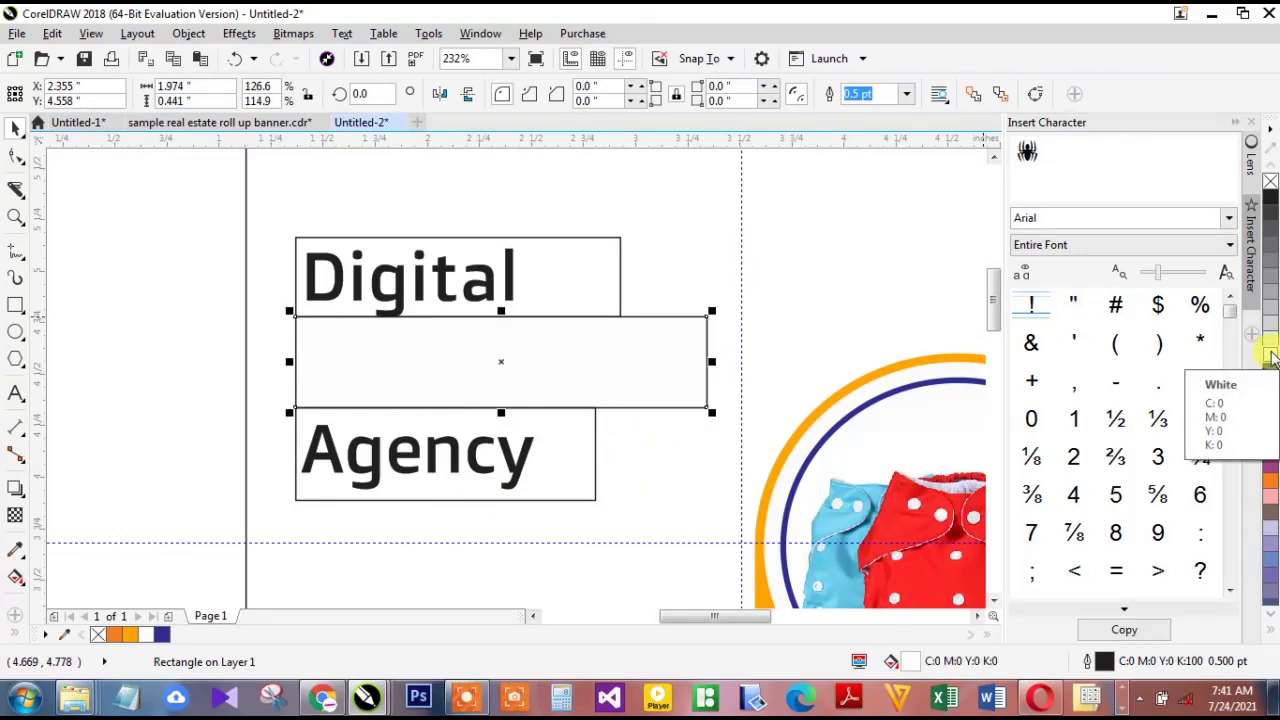
pyautogui.hotkey('ctrl', 'z')
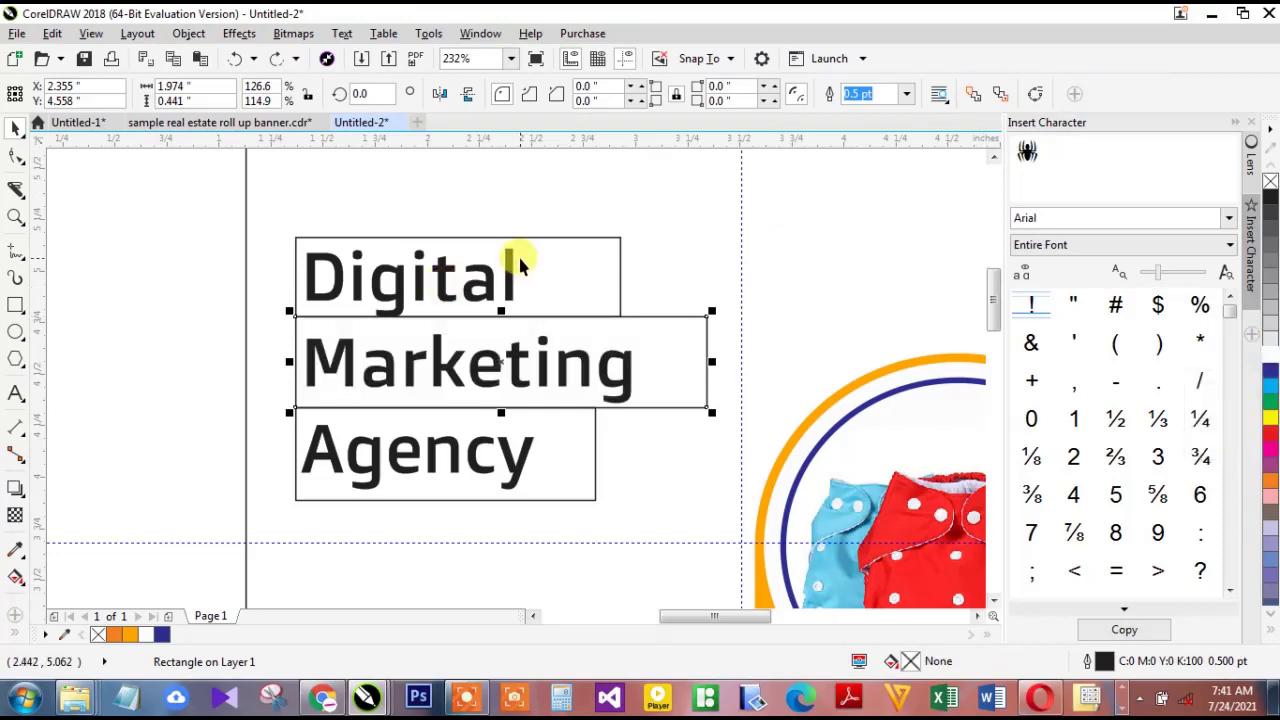
# Color the heading text white and fill the Digital and Agency rectangles with C100 M100 Y100 K100 black
pyautogui.click(510, 258)
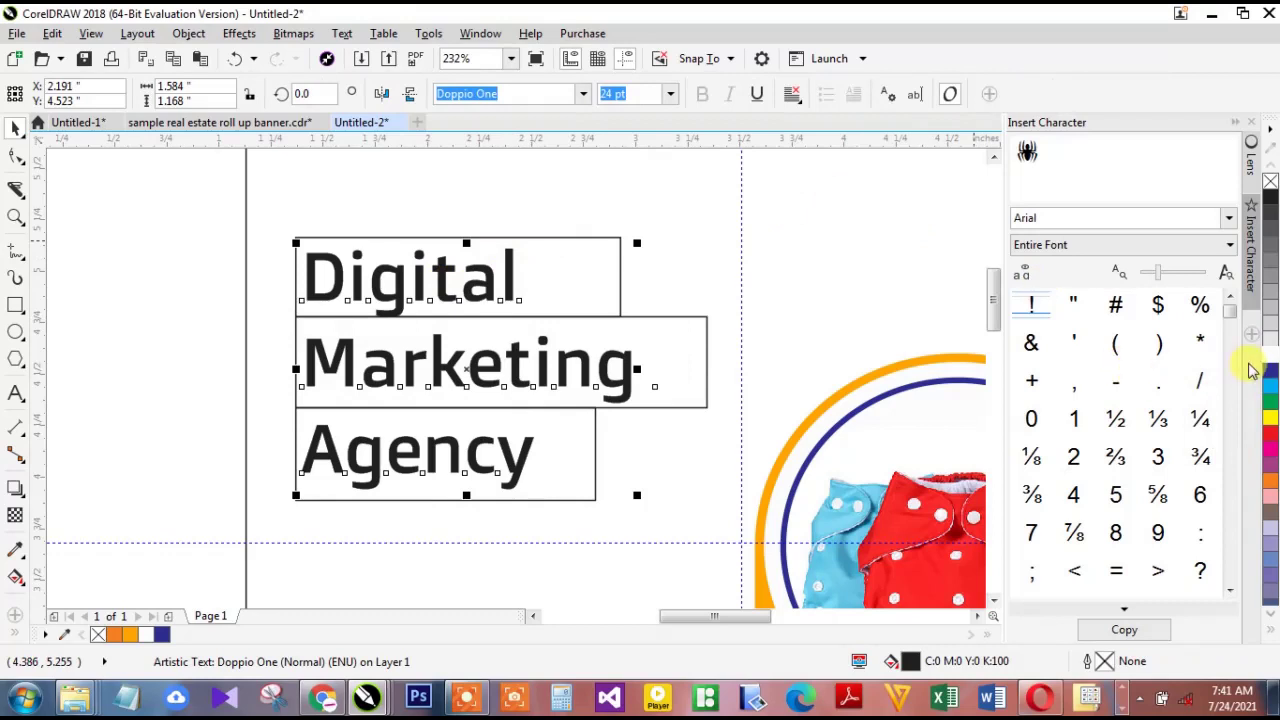
pyautogui.click(1268, 360)
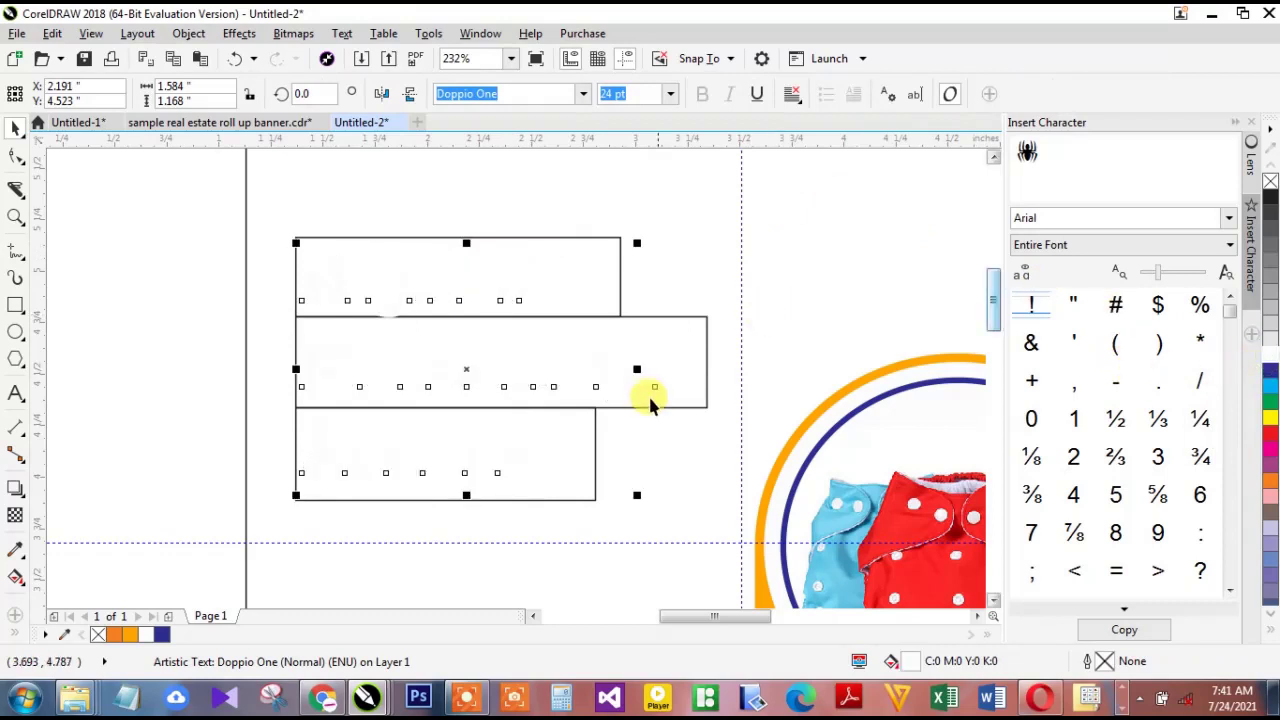
pyautogui.click(595, 462)
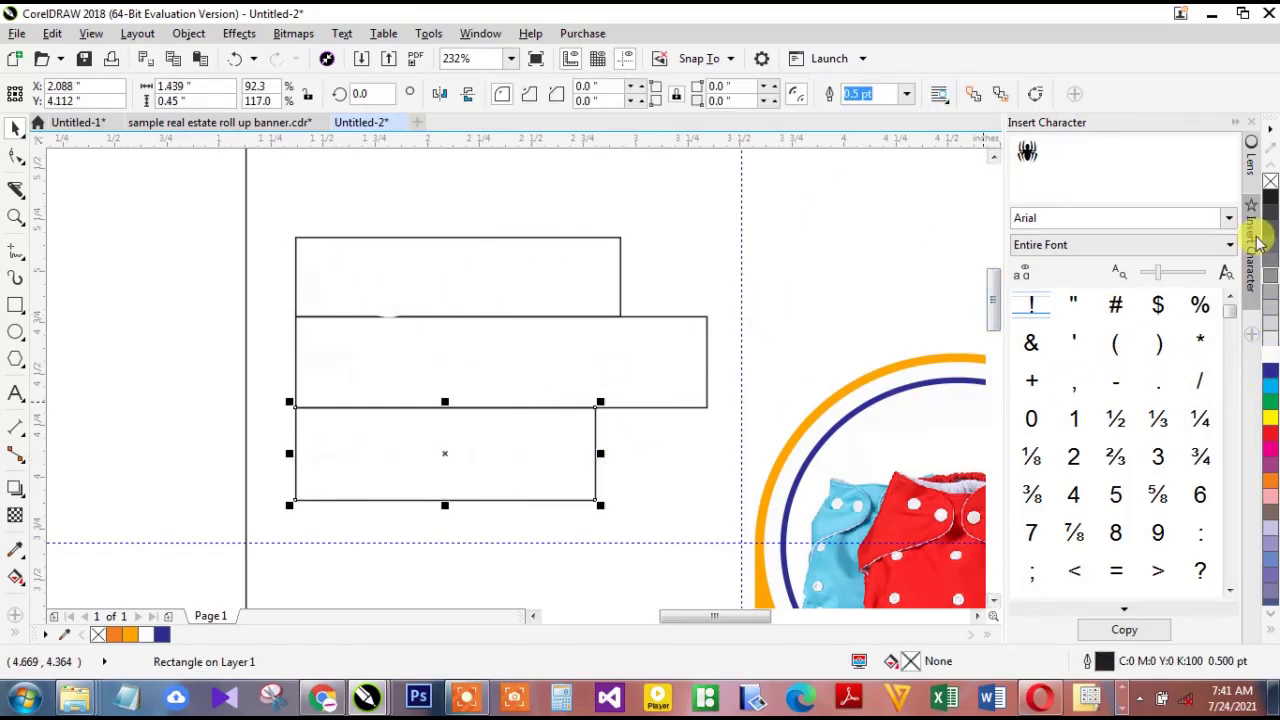
pyautogui.click(1272, 628)
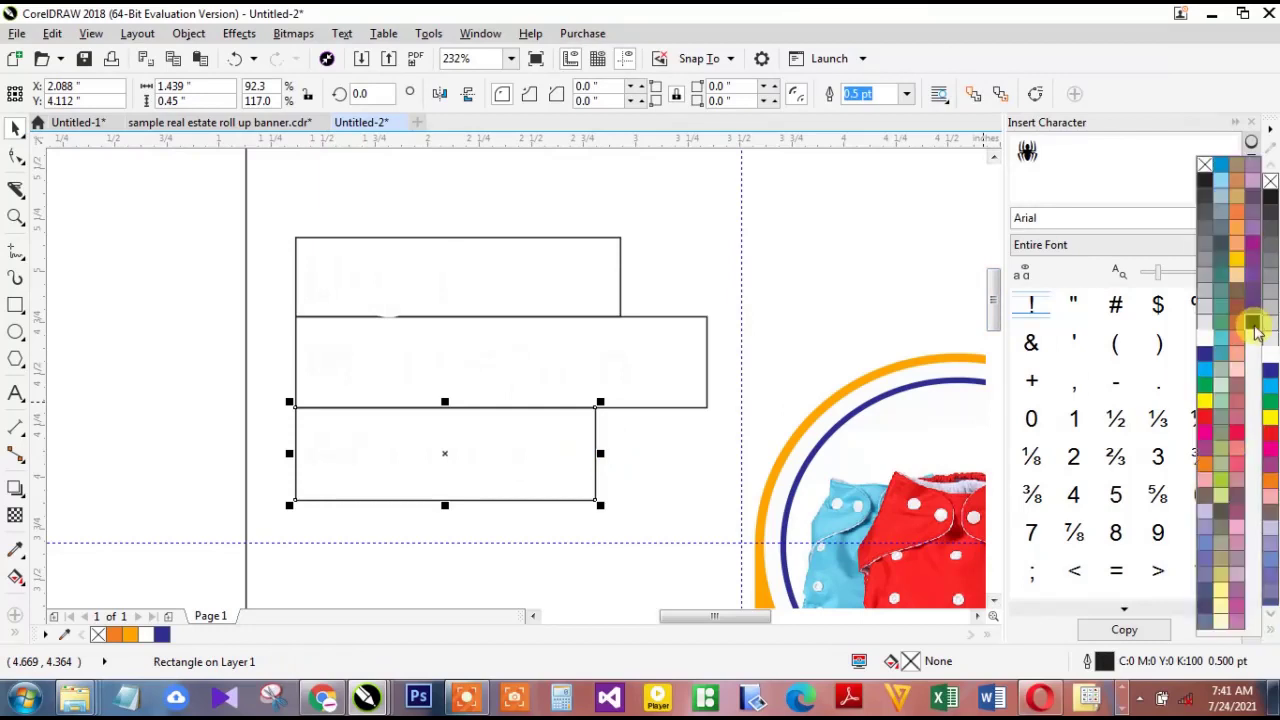
pyautogui.click(1257, 330)
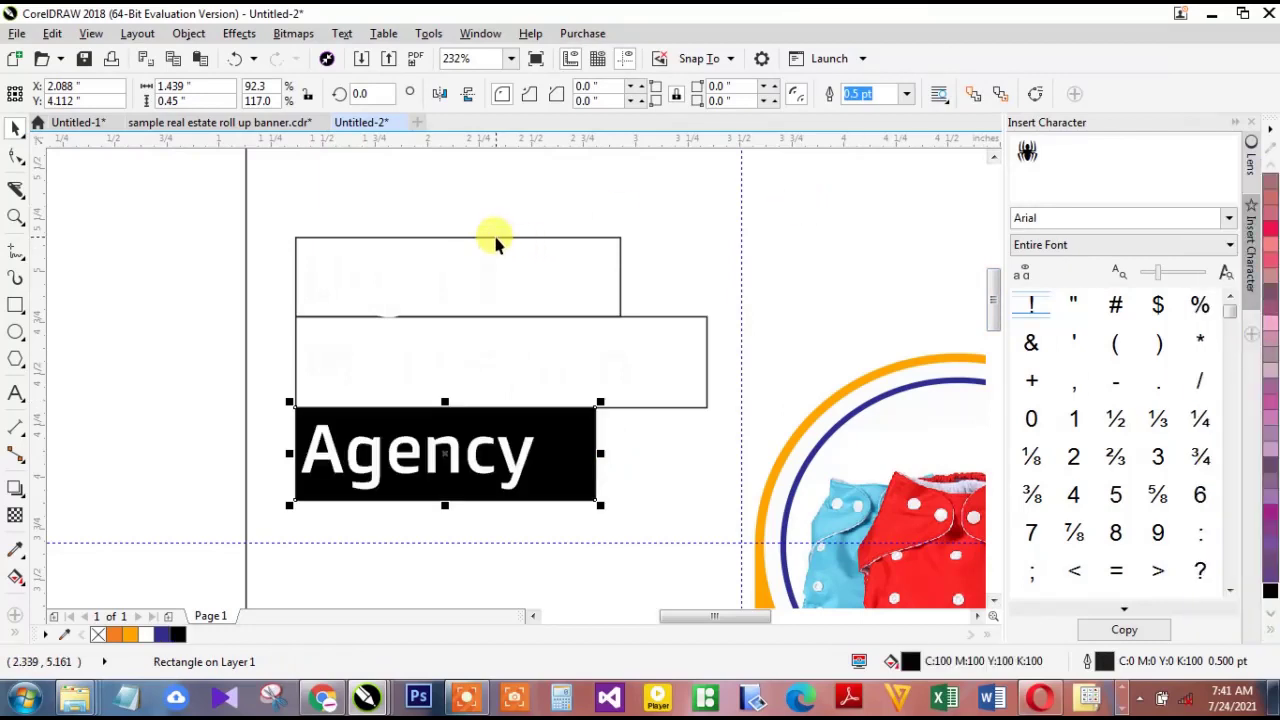
pyautogui.click(493, 237)
pyautogui.click(181, 634)
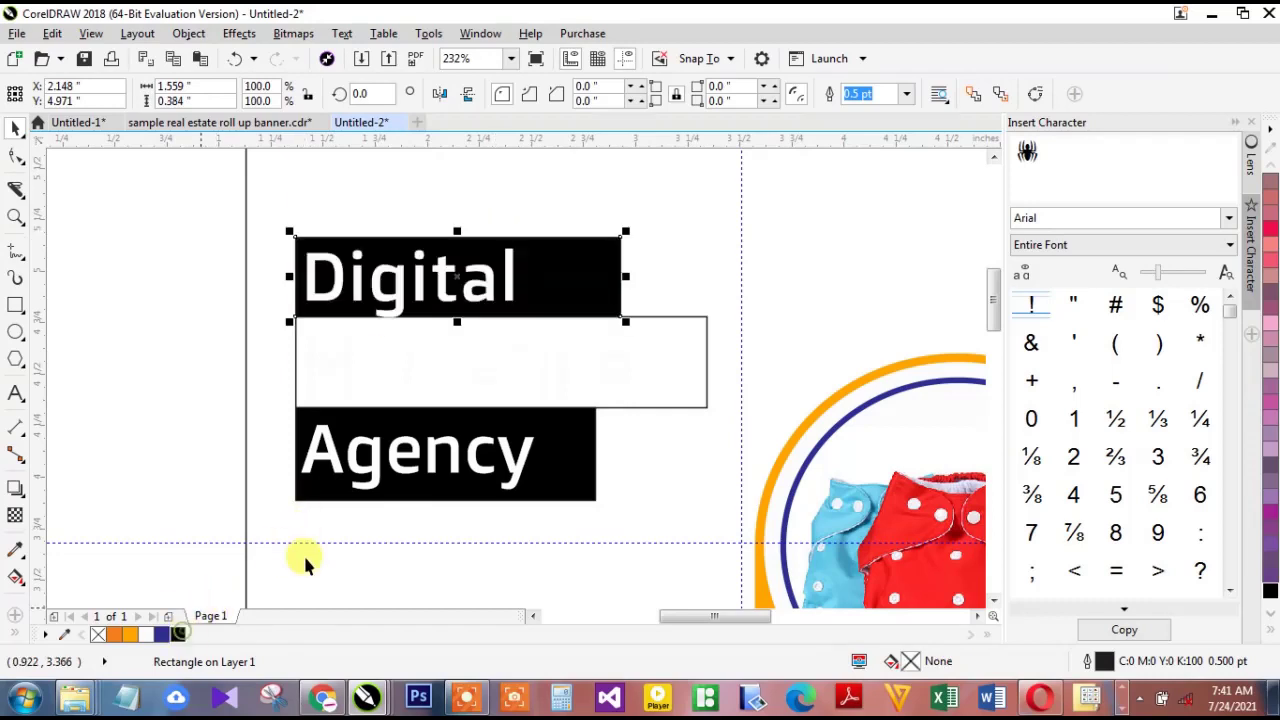
# Recolor only the characters of the word Marketing in C100 M100 Y100 K100 black
pyautogui.click(457, 360)
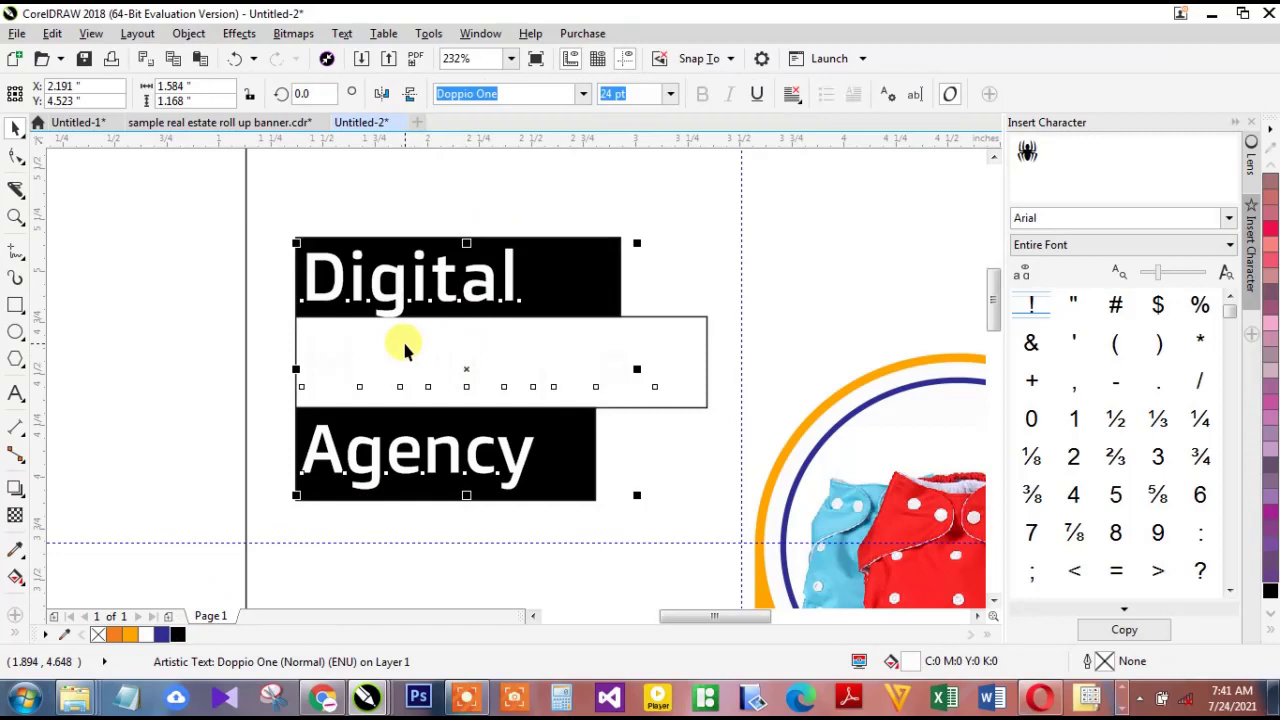
pyautogui.press('F10')
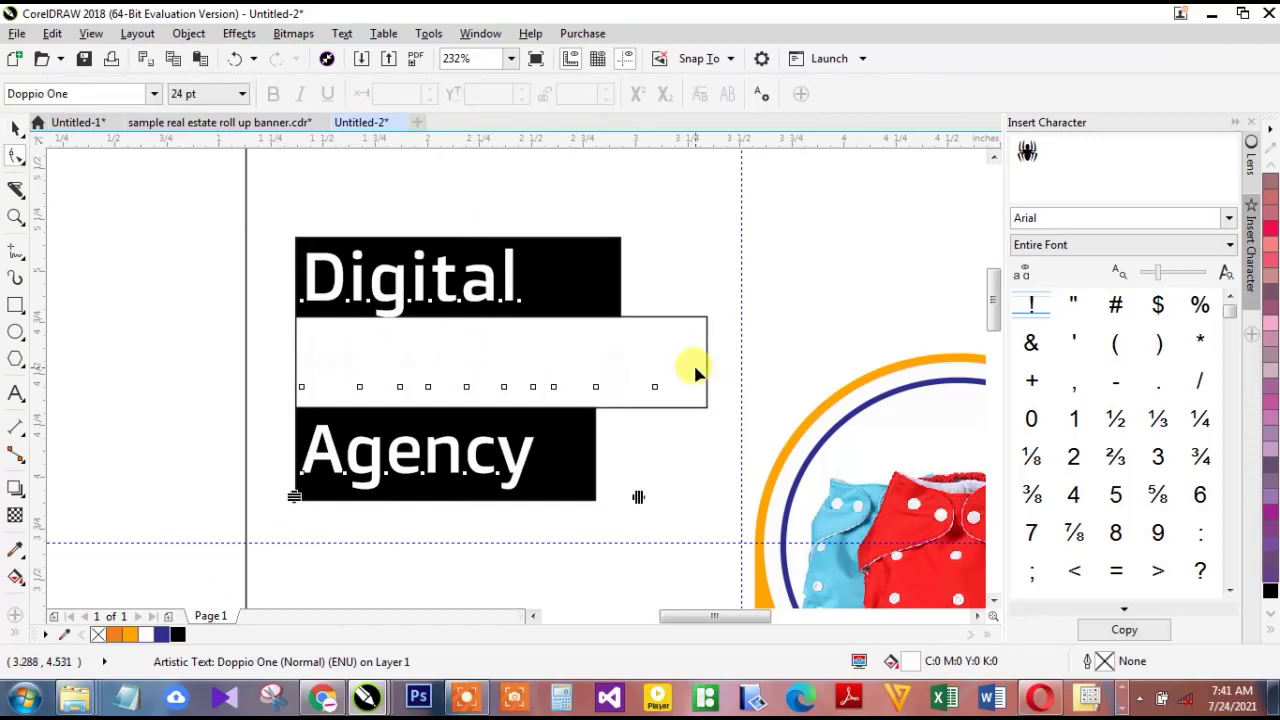
pyautogui.moveTo(700, 370); pyautogui.dragTo(271, 405)
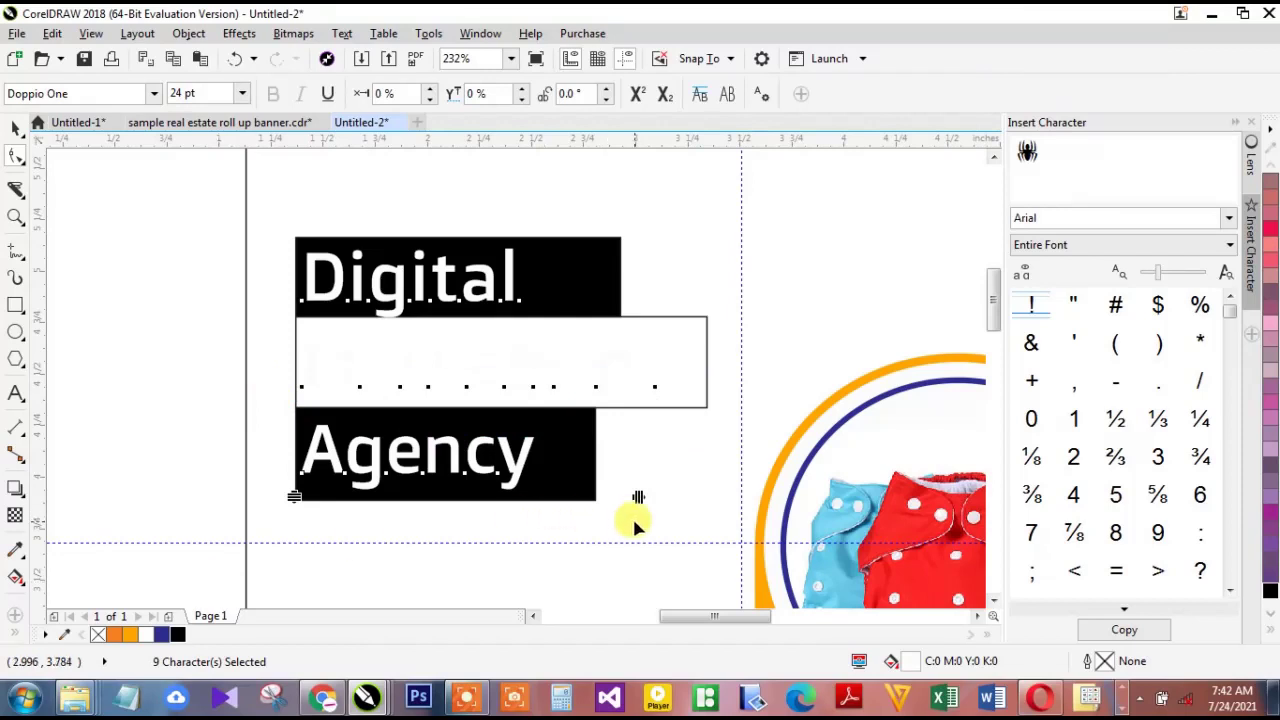
pyautogui.click(179, 634)
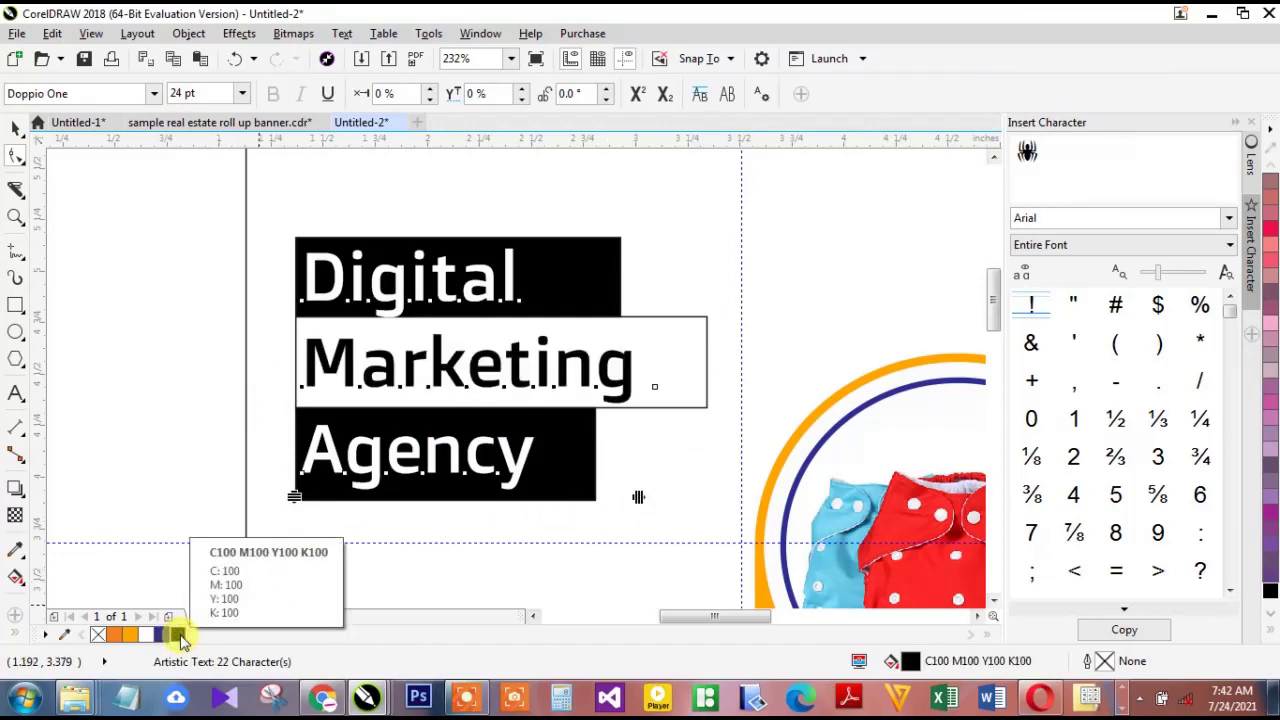
pyautogui.press('space')
# Fill the Marketing rectangle with the document's orange #FFA601 and remove its outline
pyautogui.click(702, 318)
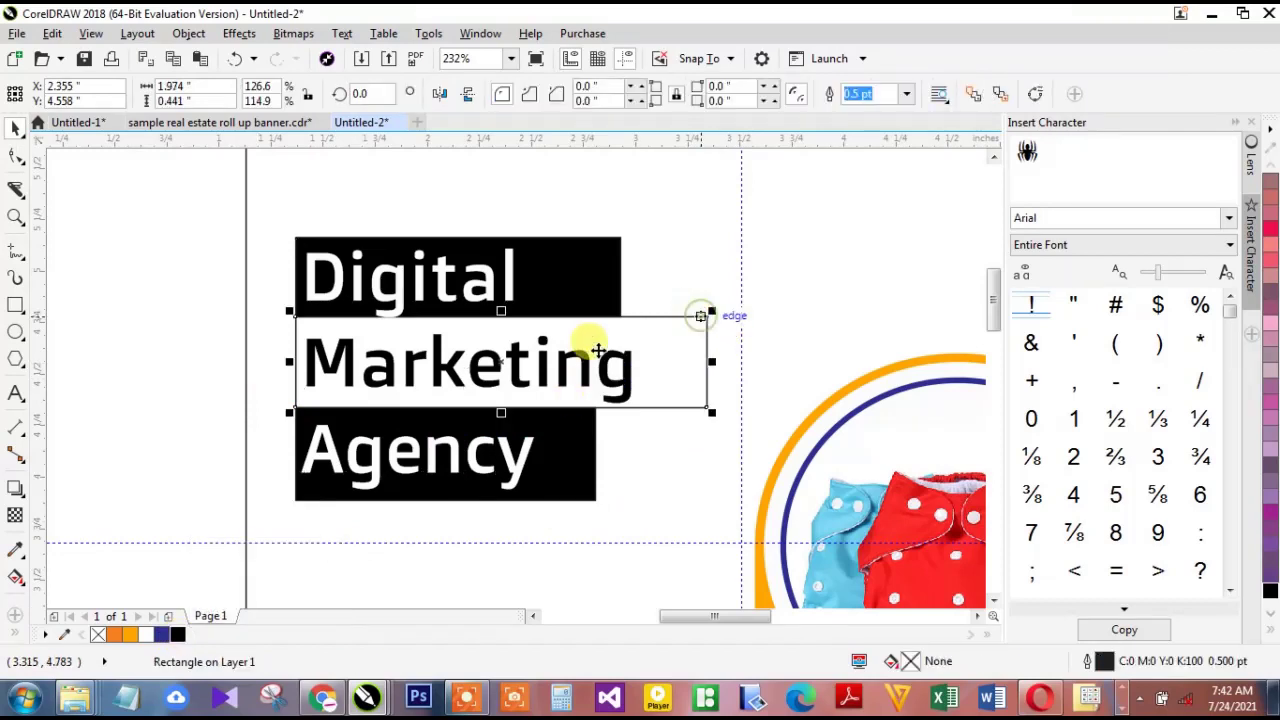
pyautogui.click(129, 636)
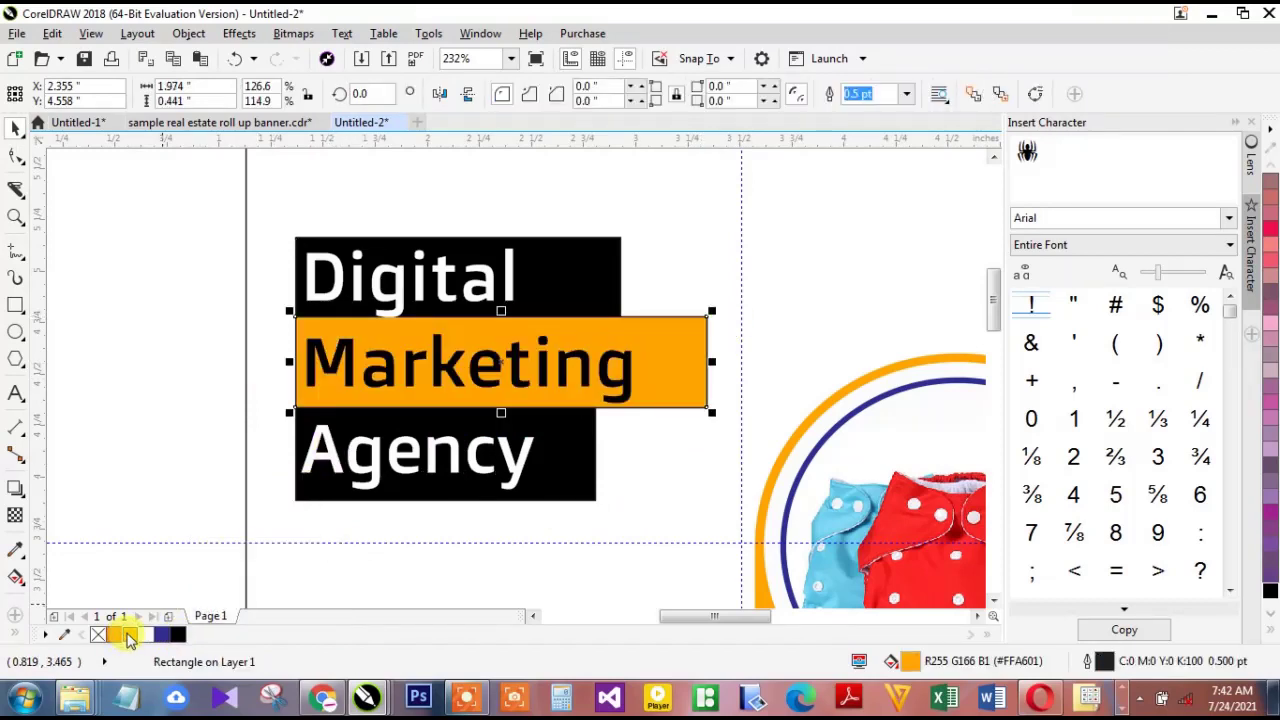
pyautogui.rightClick(97, 636)
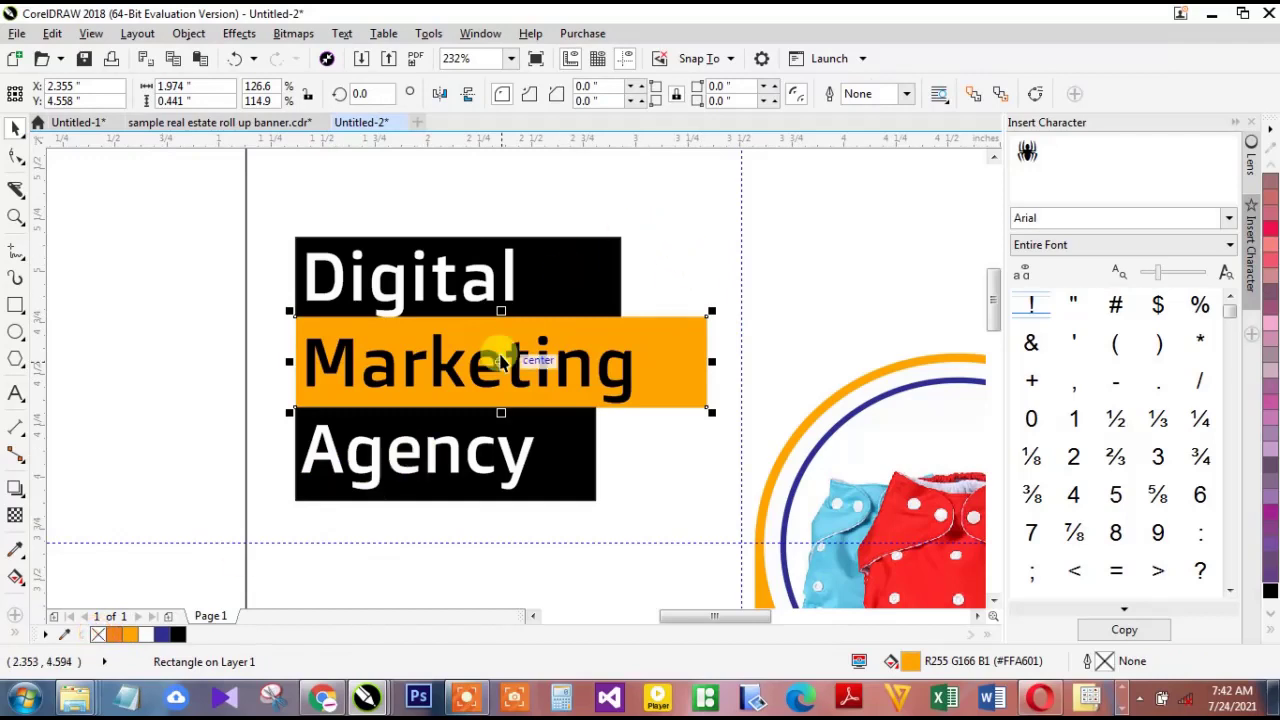
# Delete the empty rectangle below the flyer frame
pyautogui.press('F4')
pyautogui.click(302, 286)
pyautogui.press('Tab')
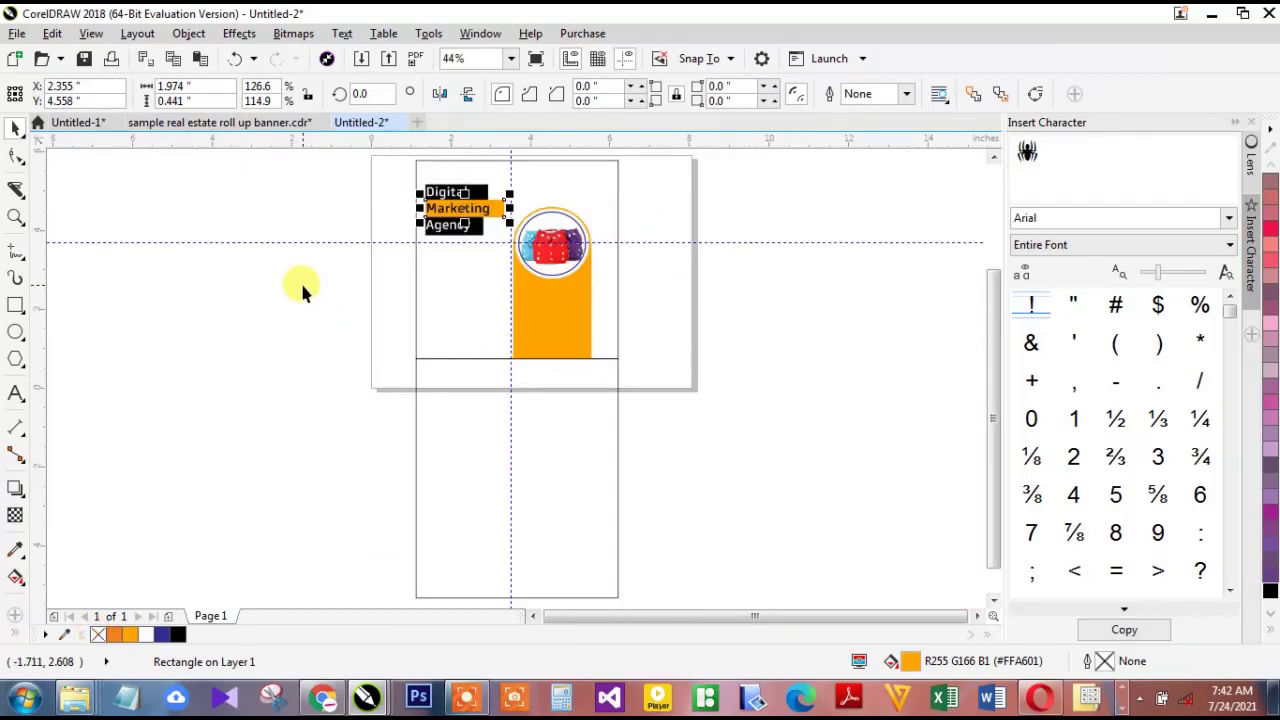
pyautogui.press('Tab')
pyautogui.press('Escape')
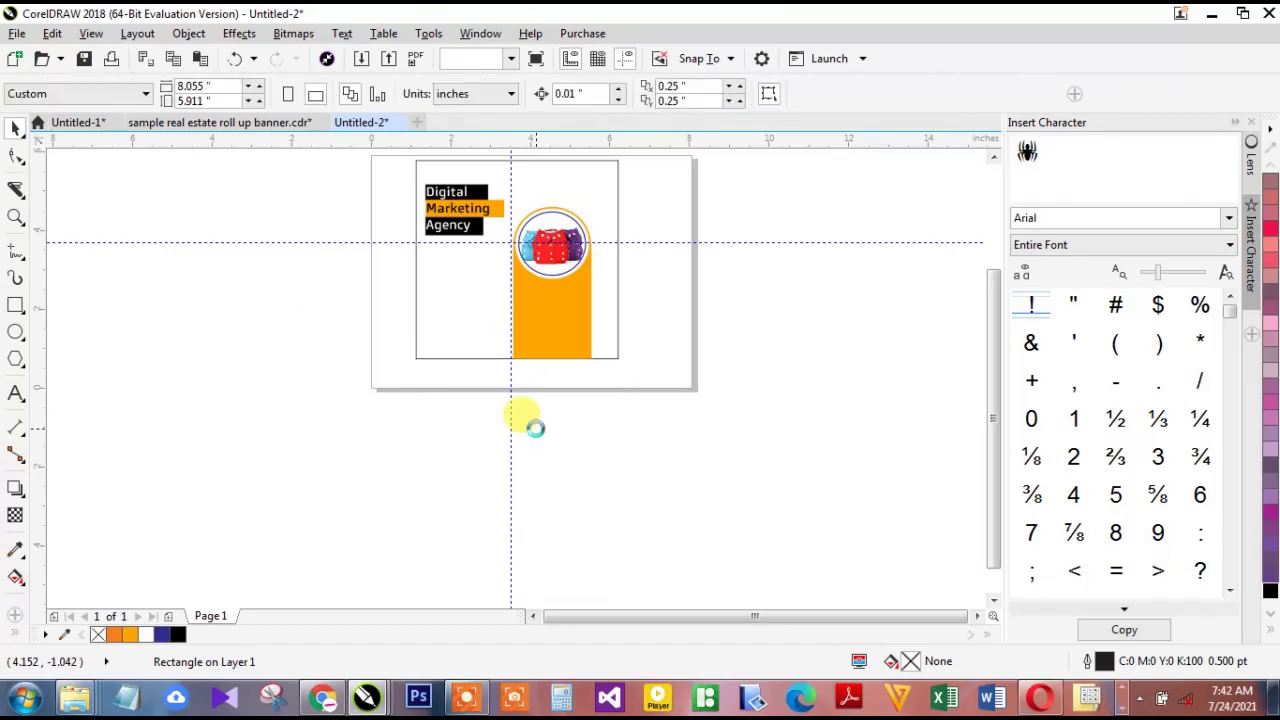
pyautogui.hotkey('shift', 'F4')
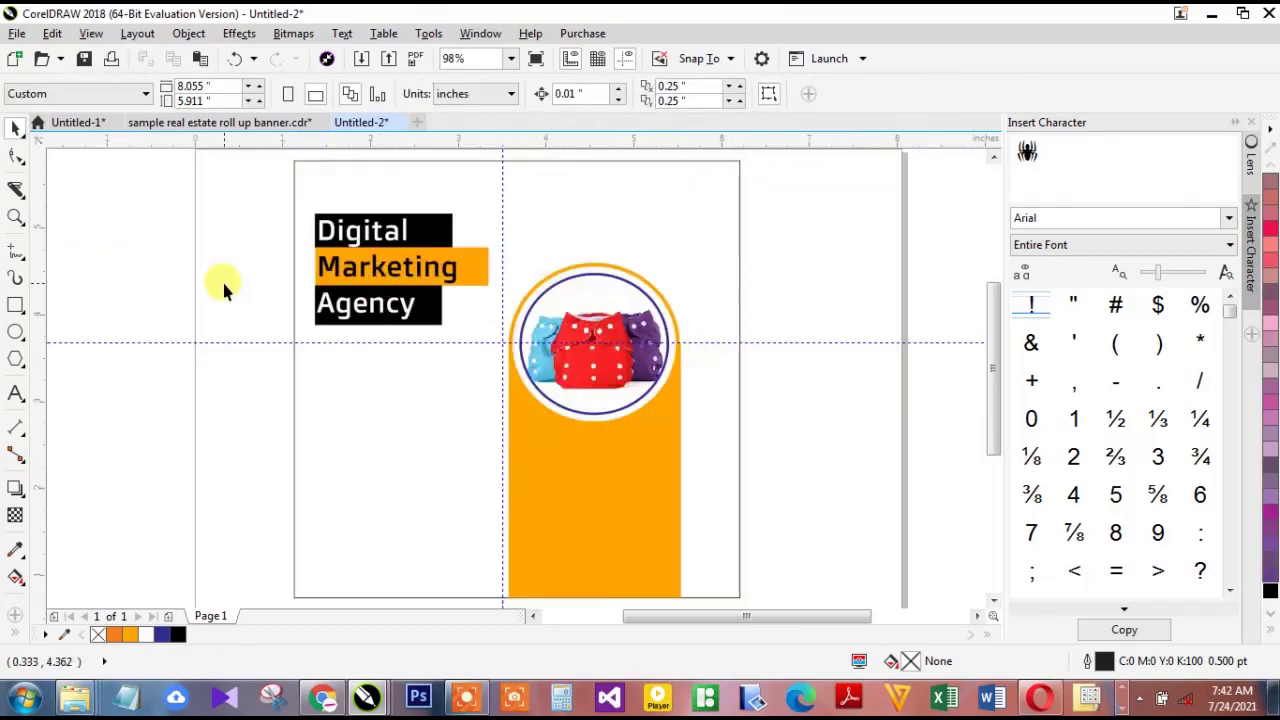
# Shift the heading text and its three rectangles together to about X 2.325 and Y 4.545 inches
pyautogui.moveTo(269, 199); pyautogui.dragTo(540, 362)
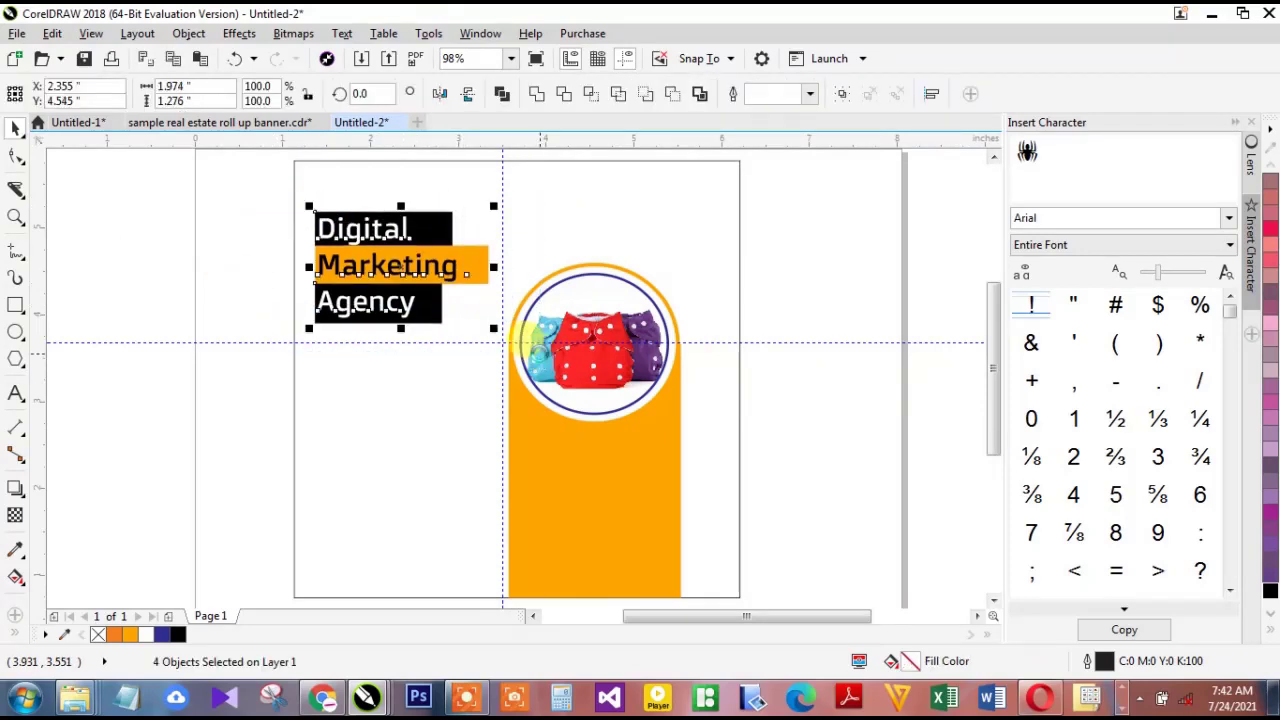
pyautogui.moveTo(360, 232); pyautogui.dragTo(357, 230)
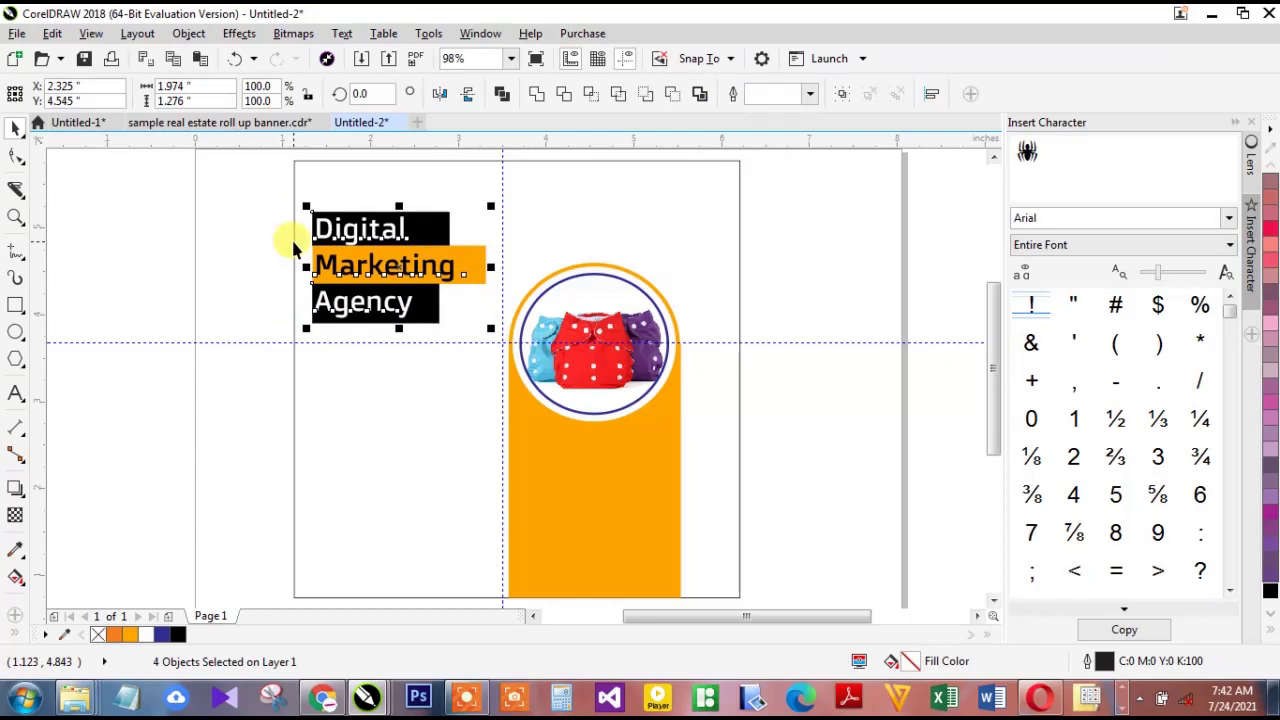
# Draw a rectangle about 0.38 by 0.48 inches above the circular picture and convert it to curves
pyautogui.click(15, 305)
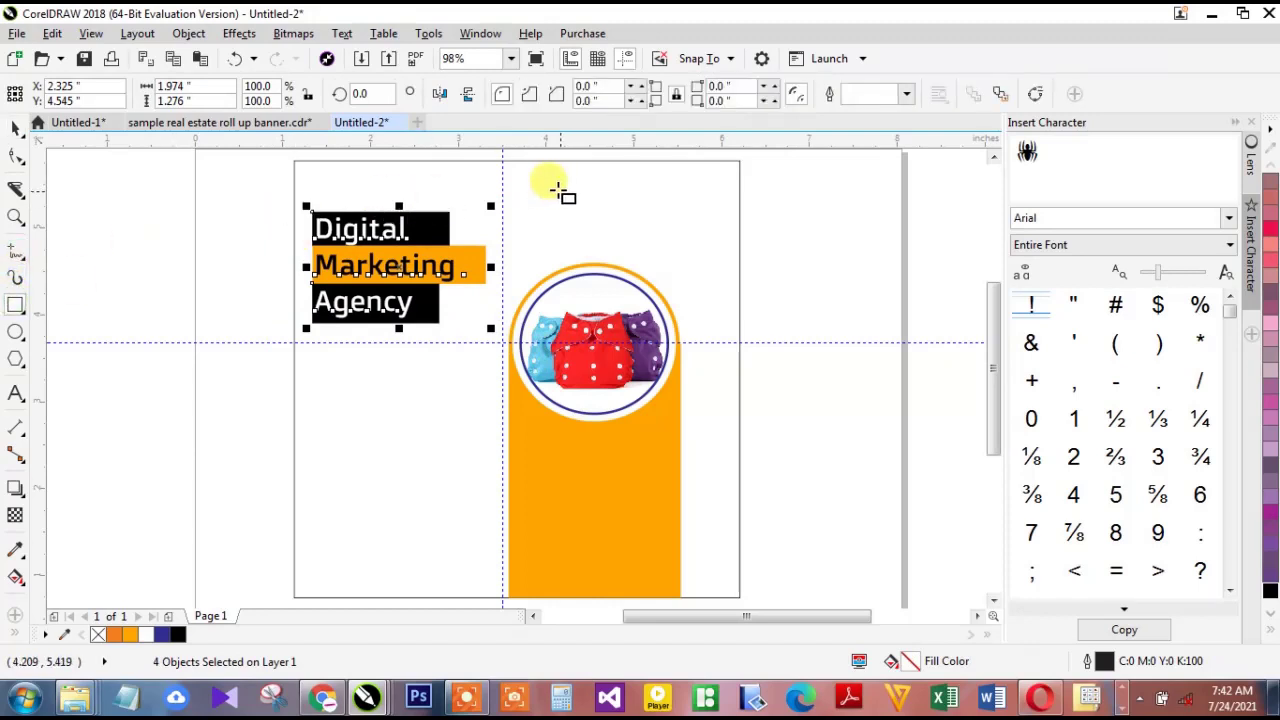
pyautogui.moveTo(535, 174); pyautogui.dragTo(580, 226)
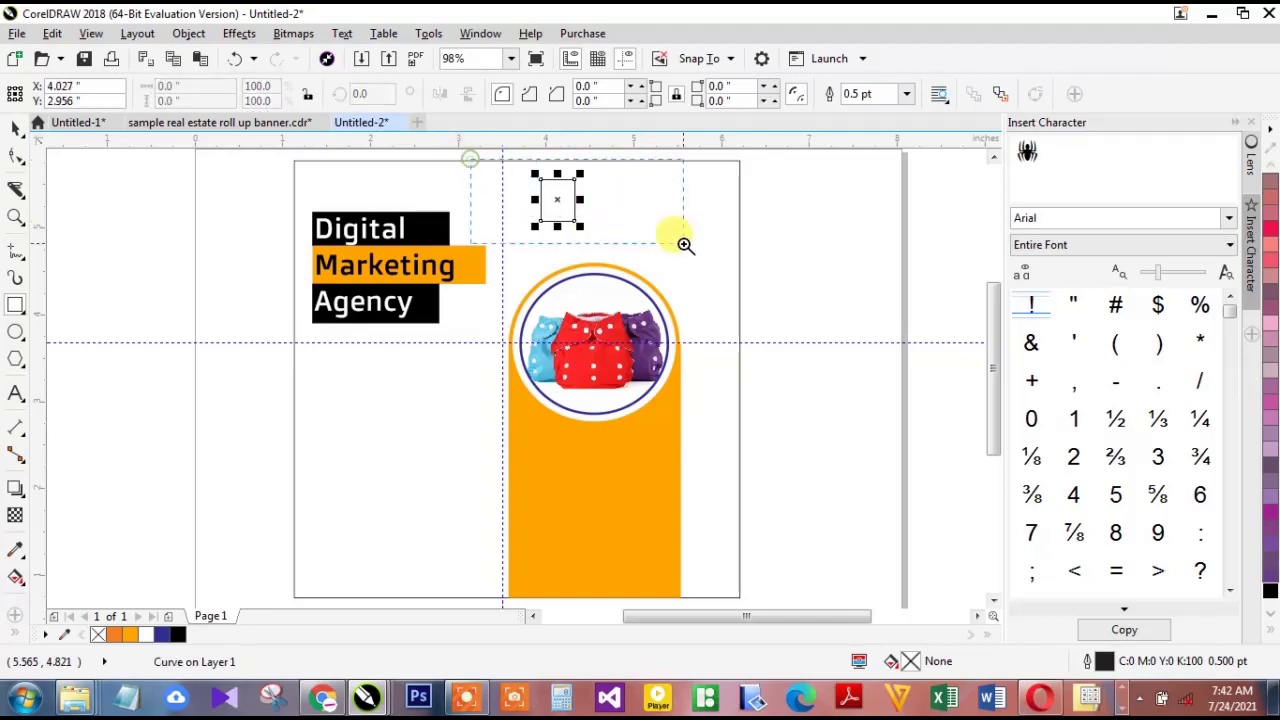
# Add a node at the middle of the small rectangle's bottom edge and pull it down into a point
pyautogui.scroll(3, 762, 268)
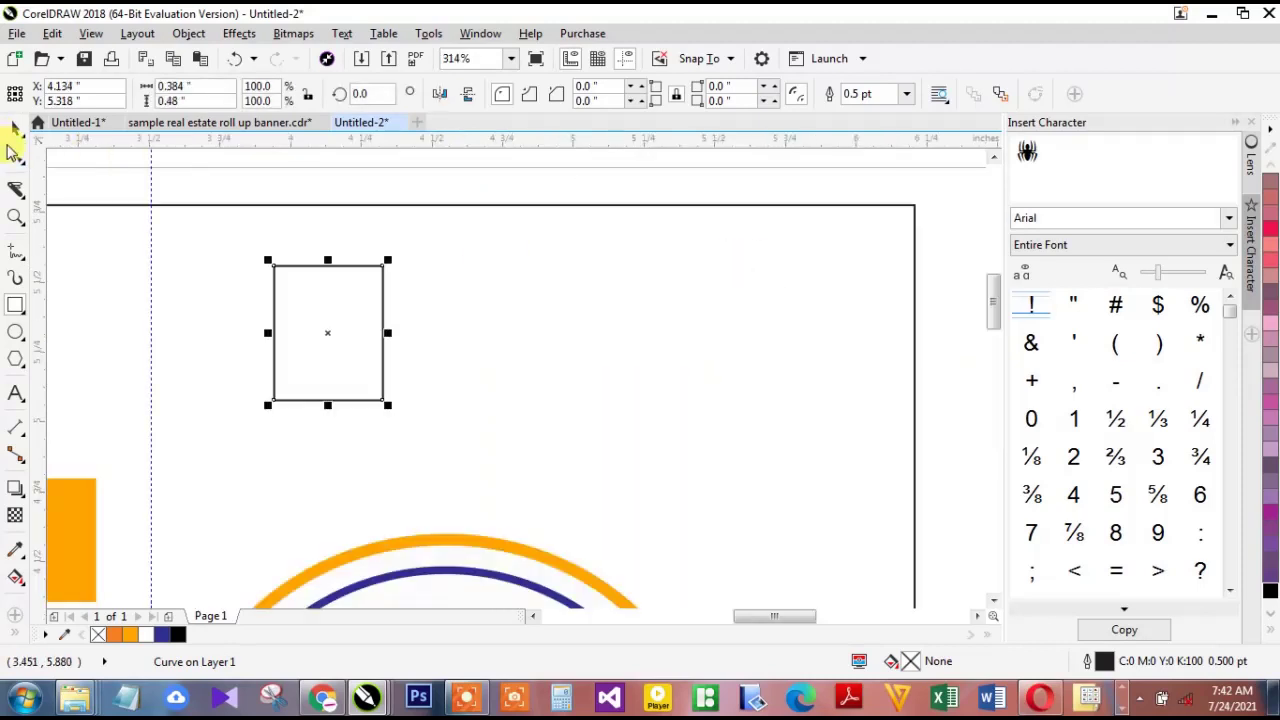
pyautogui.click(14, 153)
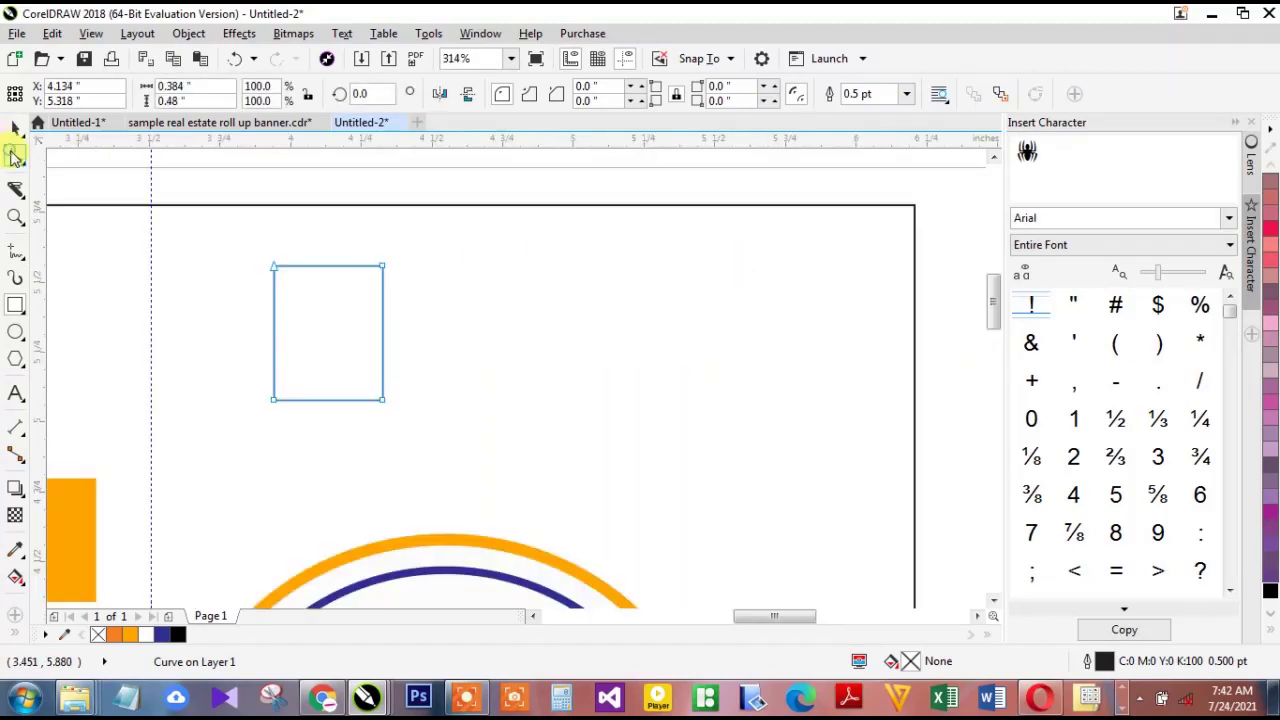
pyautogui.doubleClick(322, 400)
pyautogui.moveTo(322, 400); pyautogui.dragTo(328, 458)
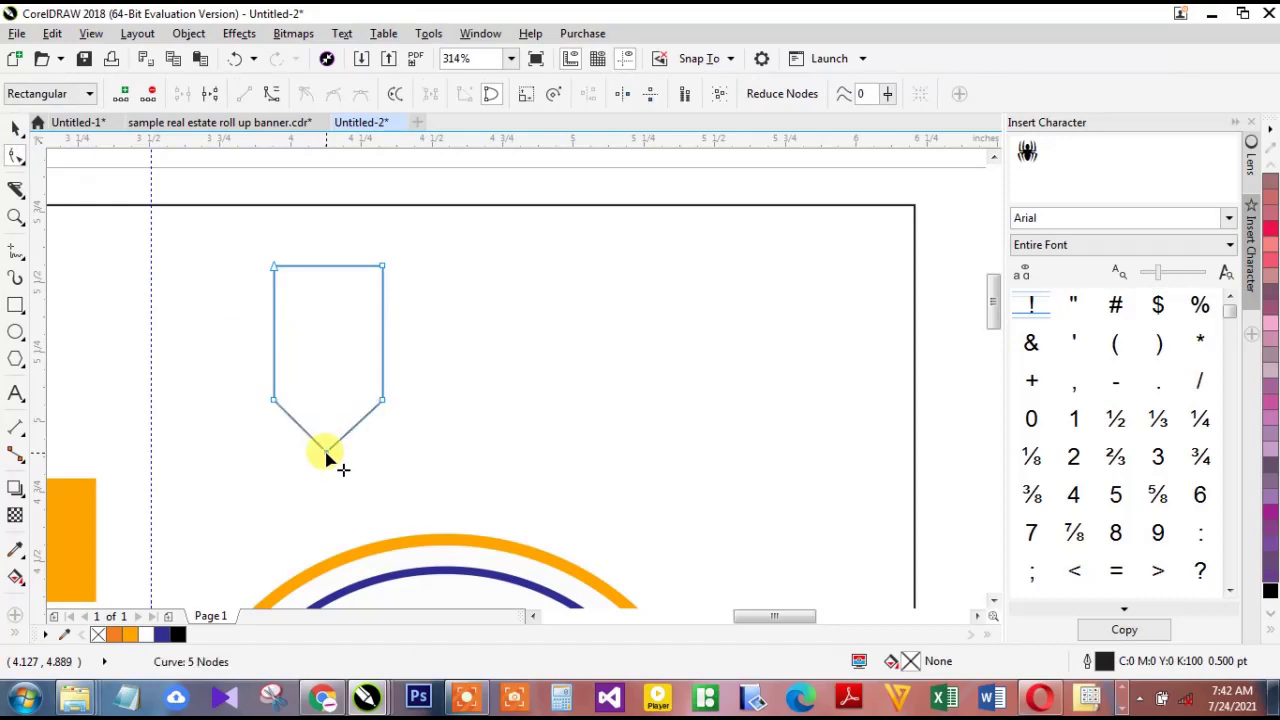
# Convert the shape's two vertical sides to curves bowed outward and remove the two lower corner nodes
pyautogui.rightClick(383, 373)
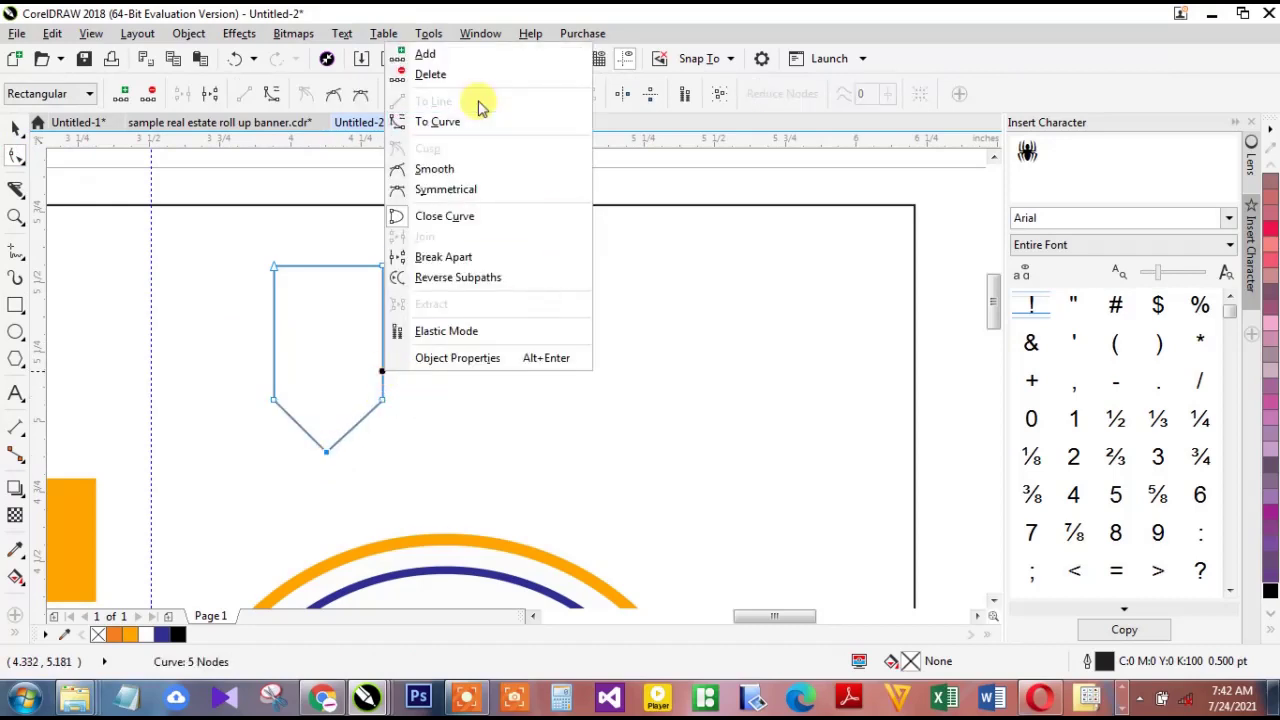
pyautogui.click(465, 126)
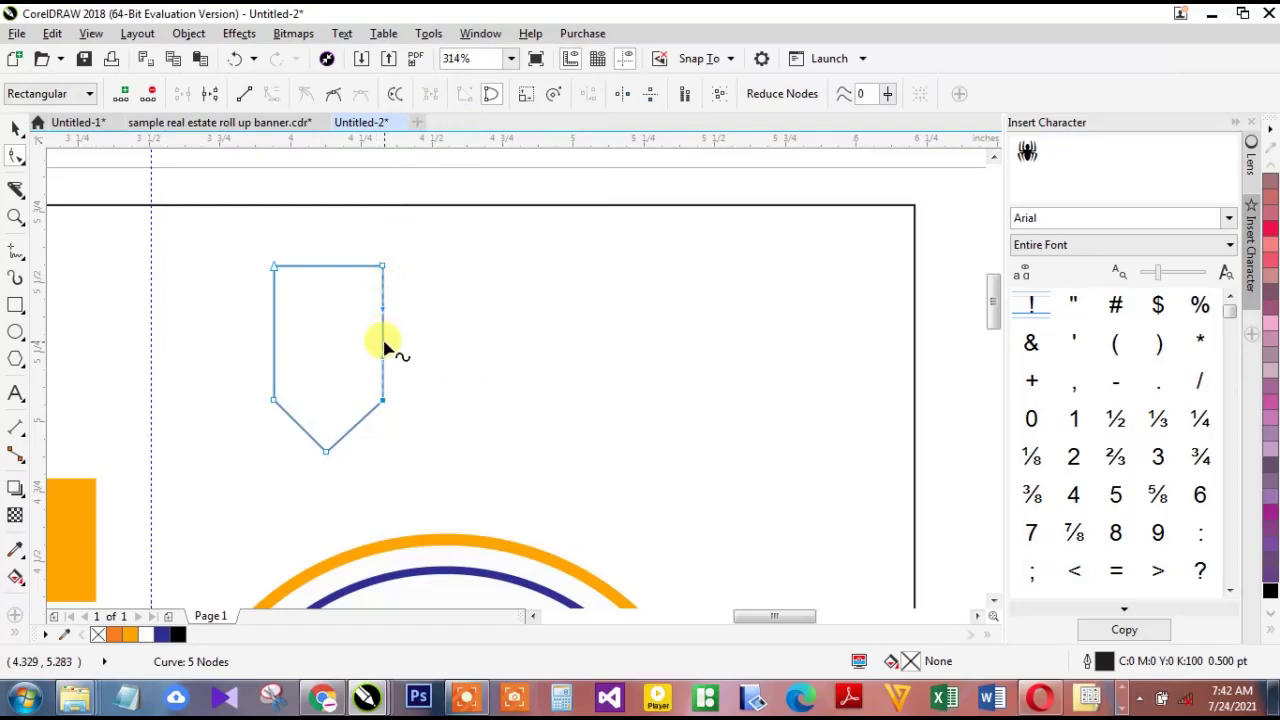
pyautogui.moveTo(383, 345)
pyautogui.mouseDown()
pyautogui.moveTo(411, 358)
pyautogui.moveTo(398, 348)
pyautogui.mouseUp()
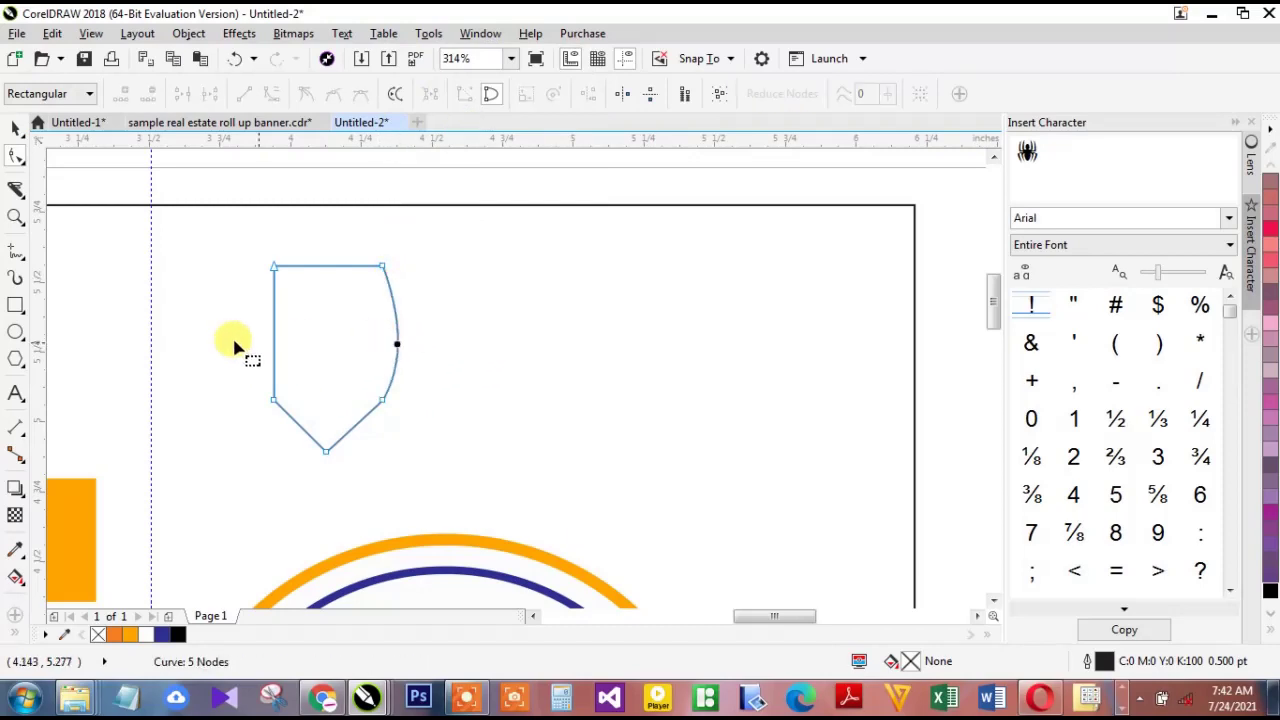
pyautogui.rightClick(277, 341)
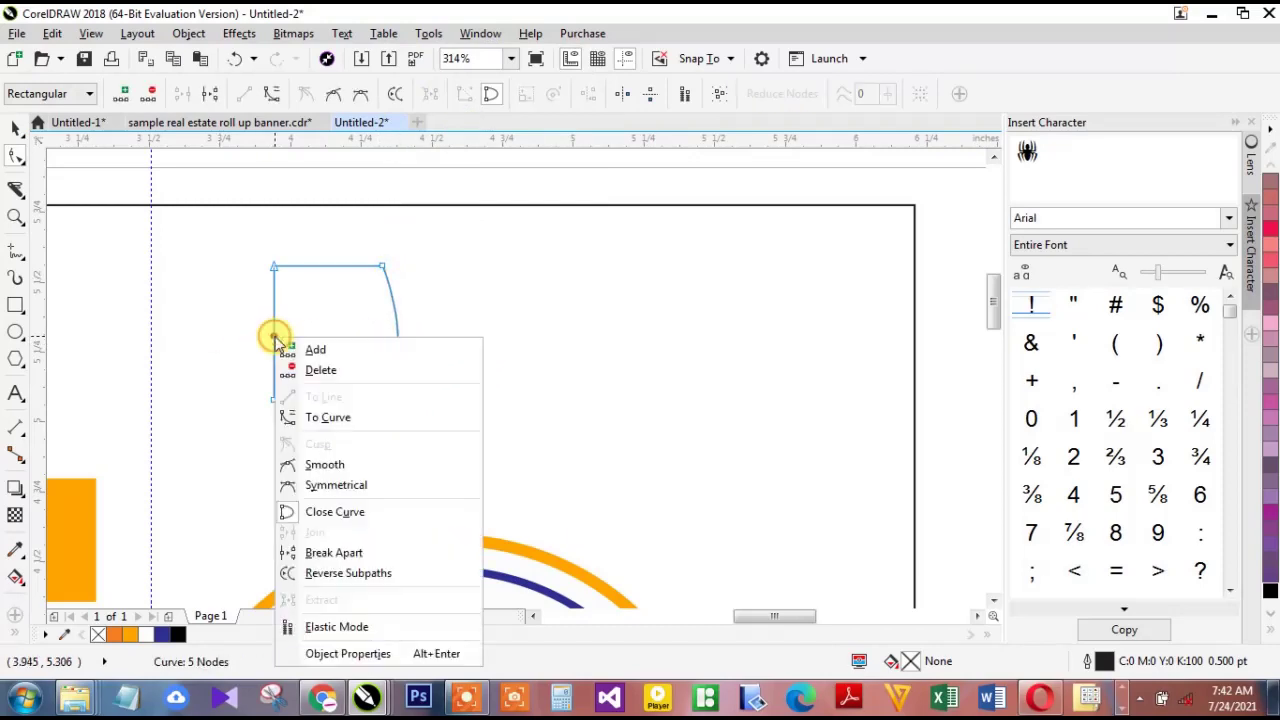
pyautogui.click(337, 417)
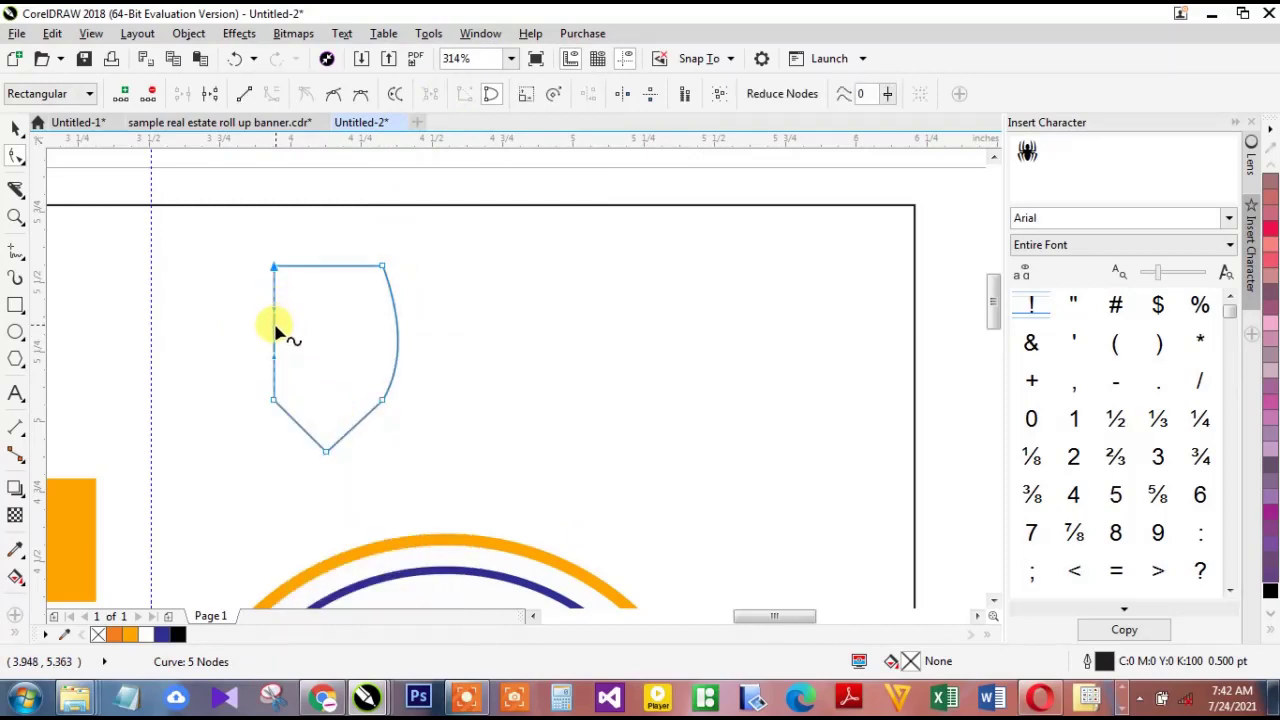
pyautogui.moveTo(276, 329); pyautogui.dragTo(256, 330)
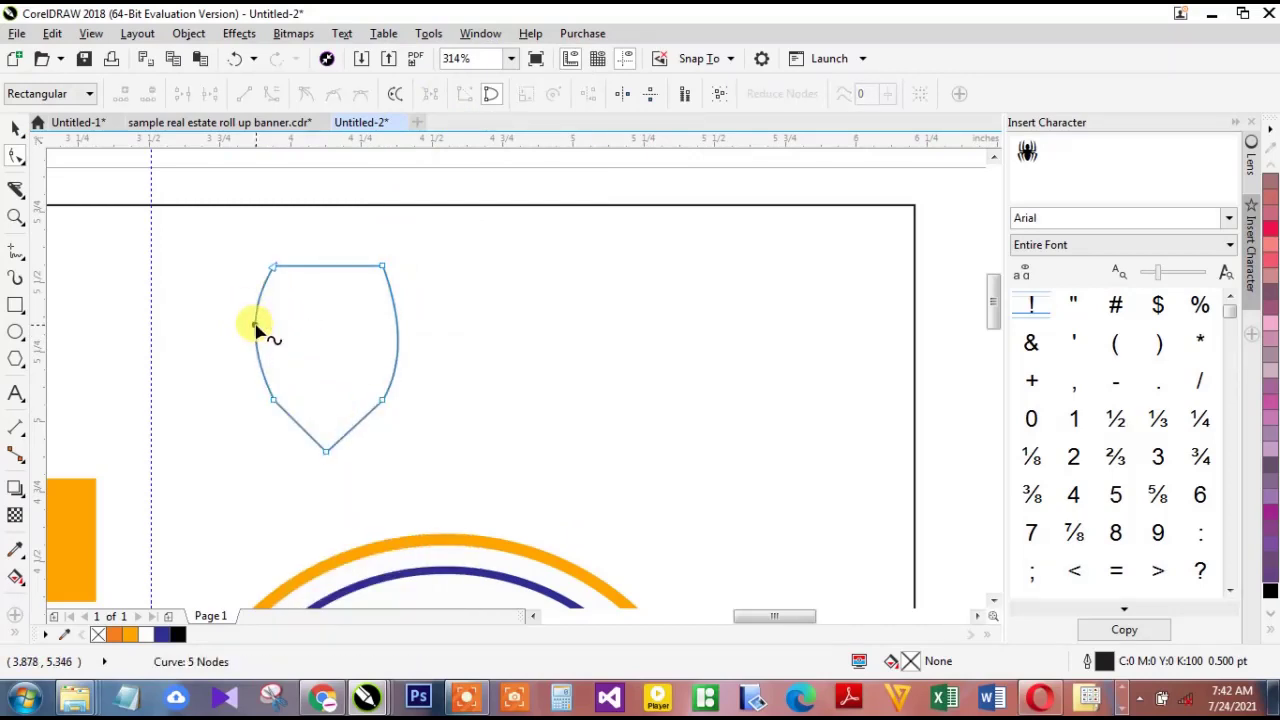
pyautogui.doubleClick(275, 402)
pyautogui.doubleClick(383, 402)
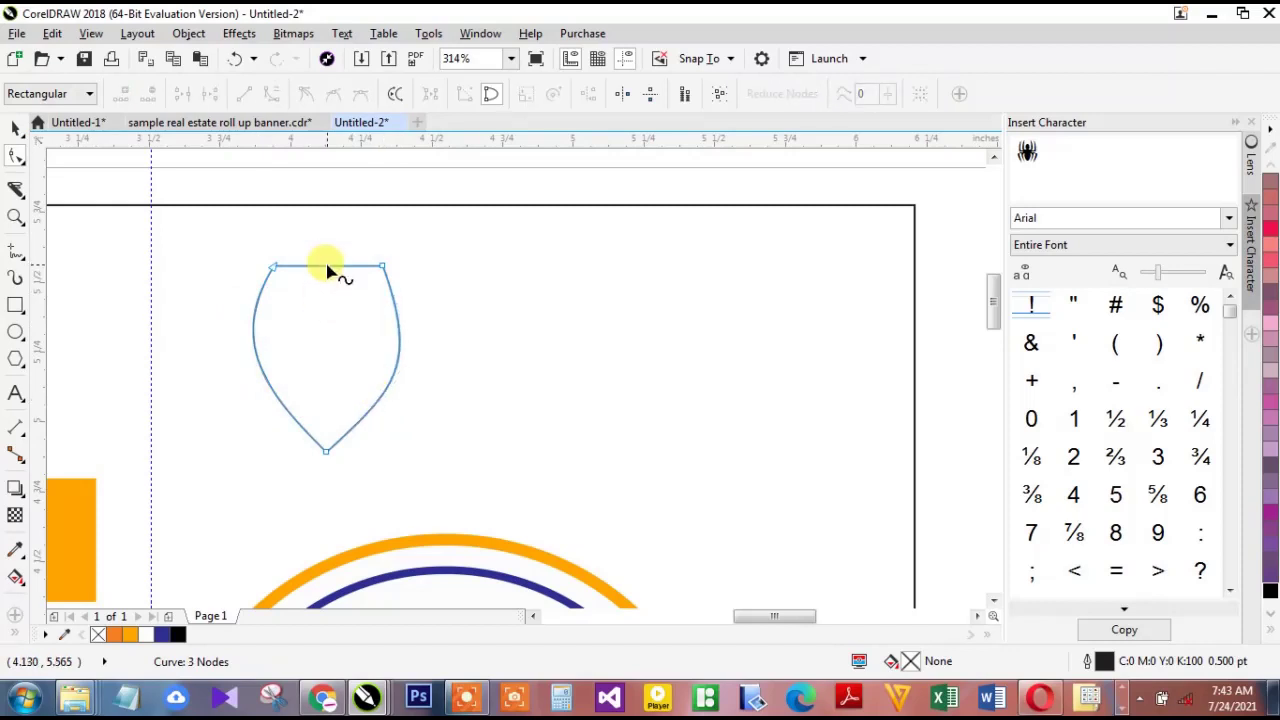
# Add three nodes along the shape's top edge and raise the middle one into a small peak to finish the shield
pyautogui.click(328, 267)
pyautogui.doubleClick(294, 267)
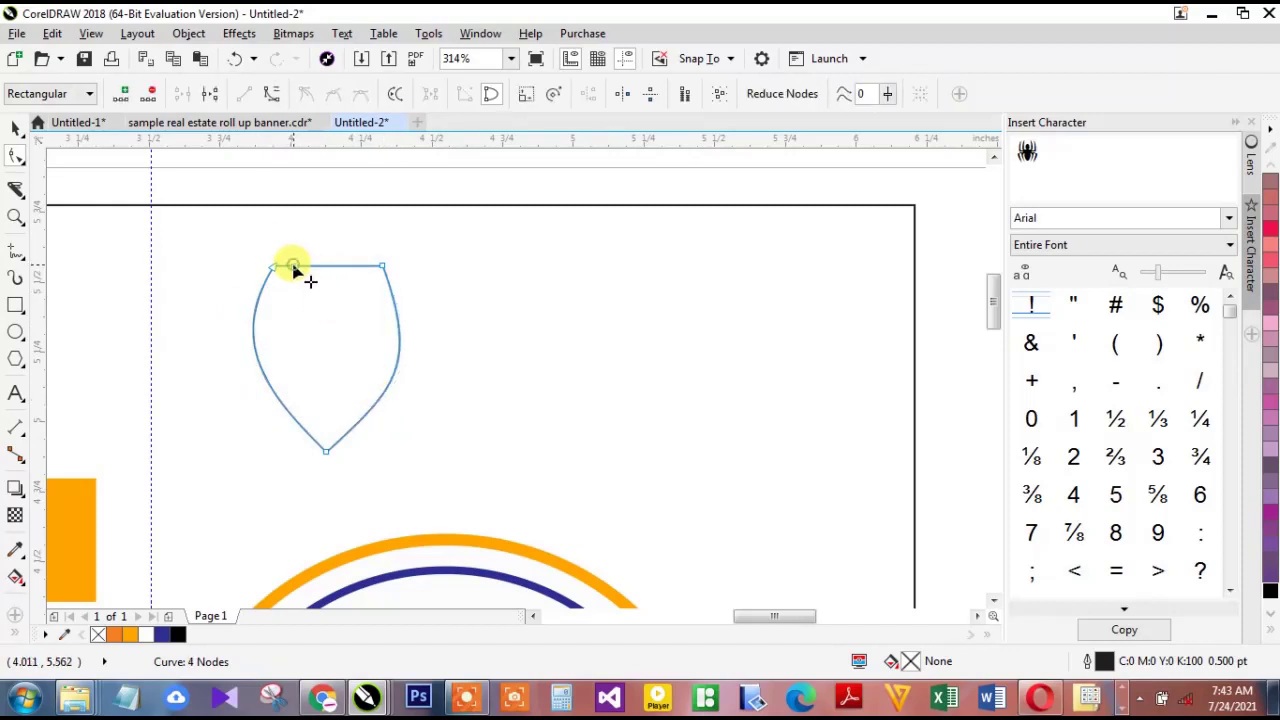
pyautogui.doubleClick(350, 266)
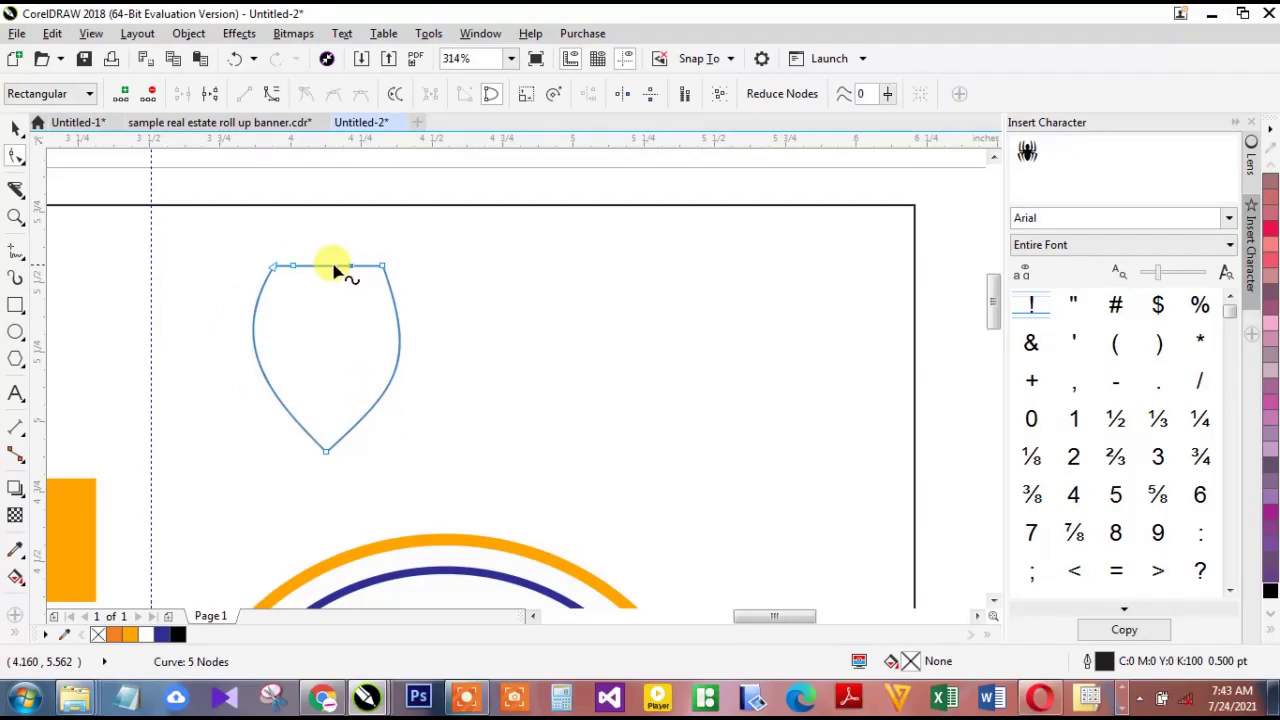
pyautogui.moveTo(293, 267); pyautogui.dragTo(323, 268)
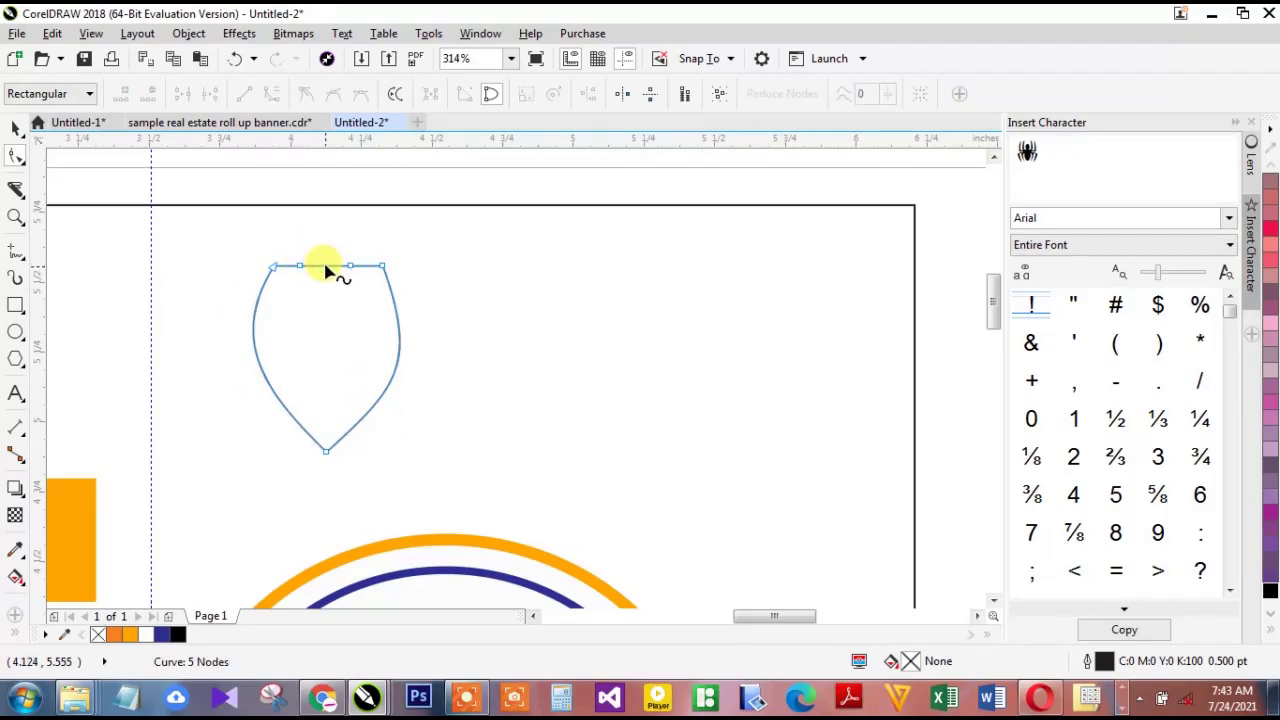
pyautogui.doubleClick(325, 267)
pyautogui.moveTo(325, 268); pyautogui.dragTo(325, 250)
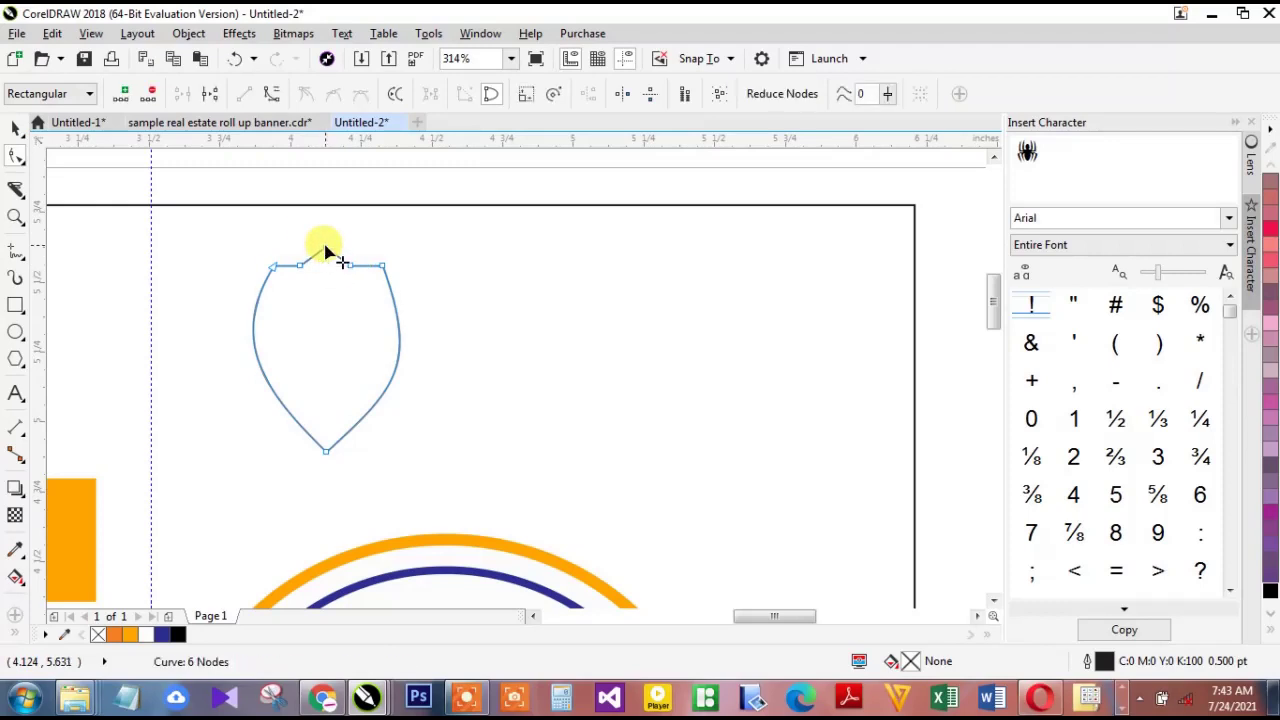
pyautogui.press('space')
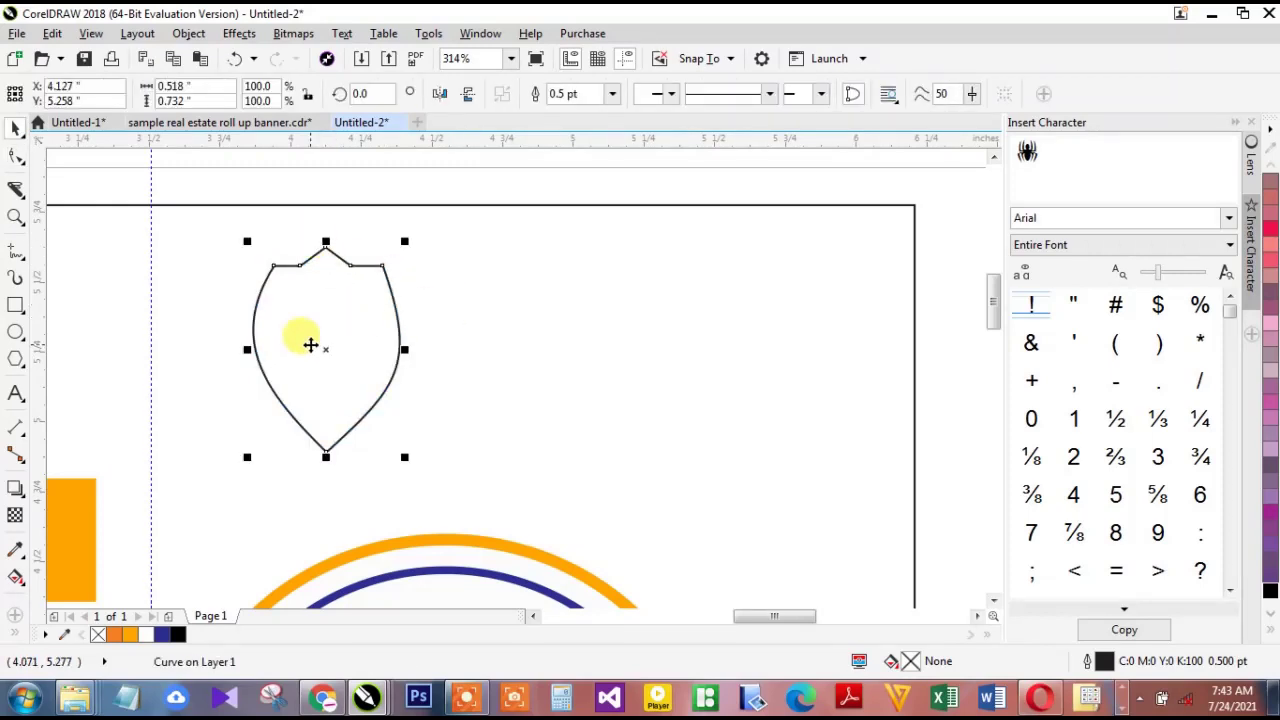
# Resize the shield to about 0.524 by 0.684 inches near X 4.41, Y 5.26, with an Orange fill and no outline
pyautogui.moveTo(323, 347); pyautogui.dragTo(405, 355)
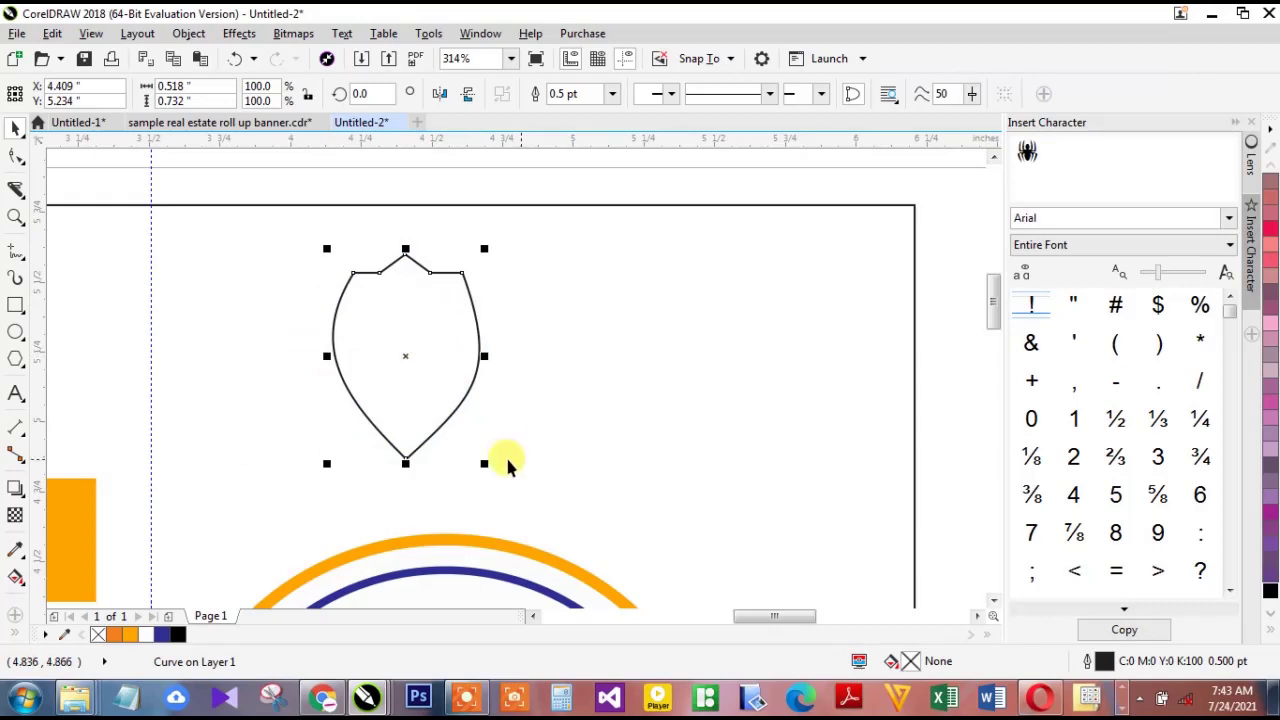
pyautogui.moveTo(484, 462); pyautogui.dragTo(474, 449)
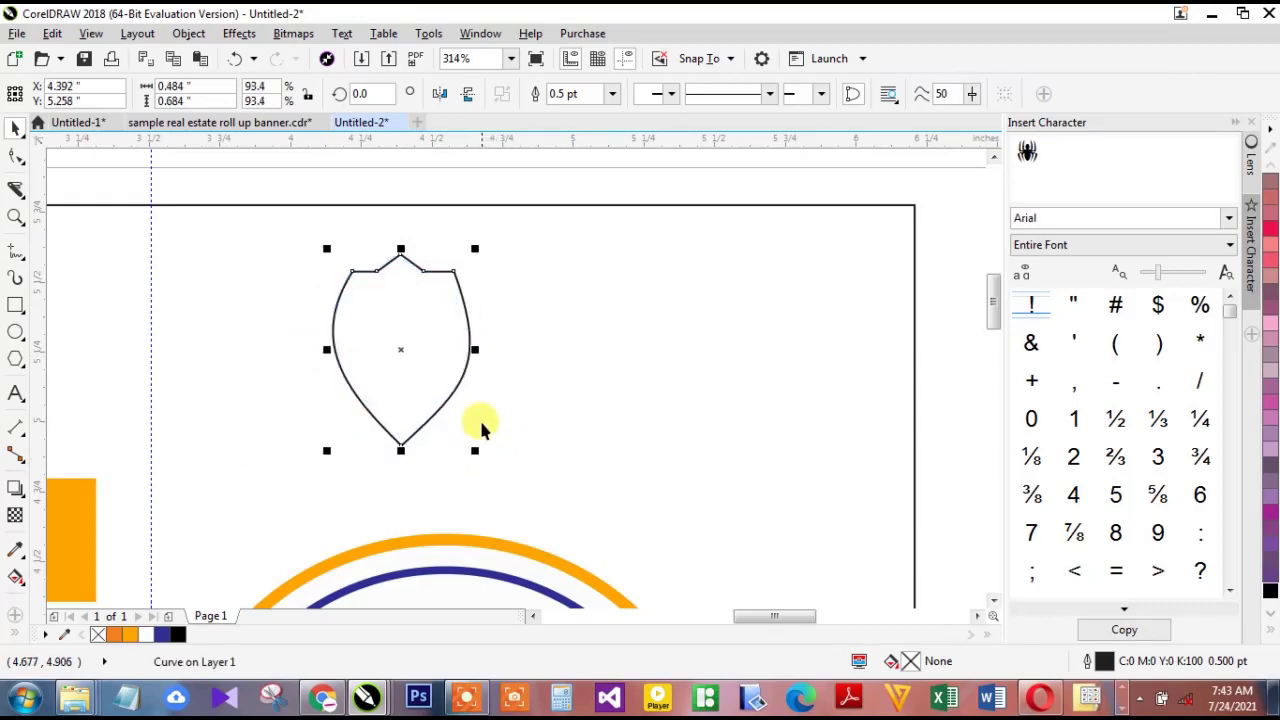
pyautogui.moveTo(466, 348); pyautogui.dragTo(482, 350)
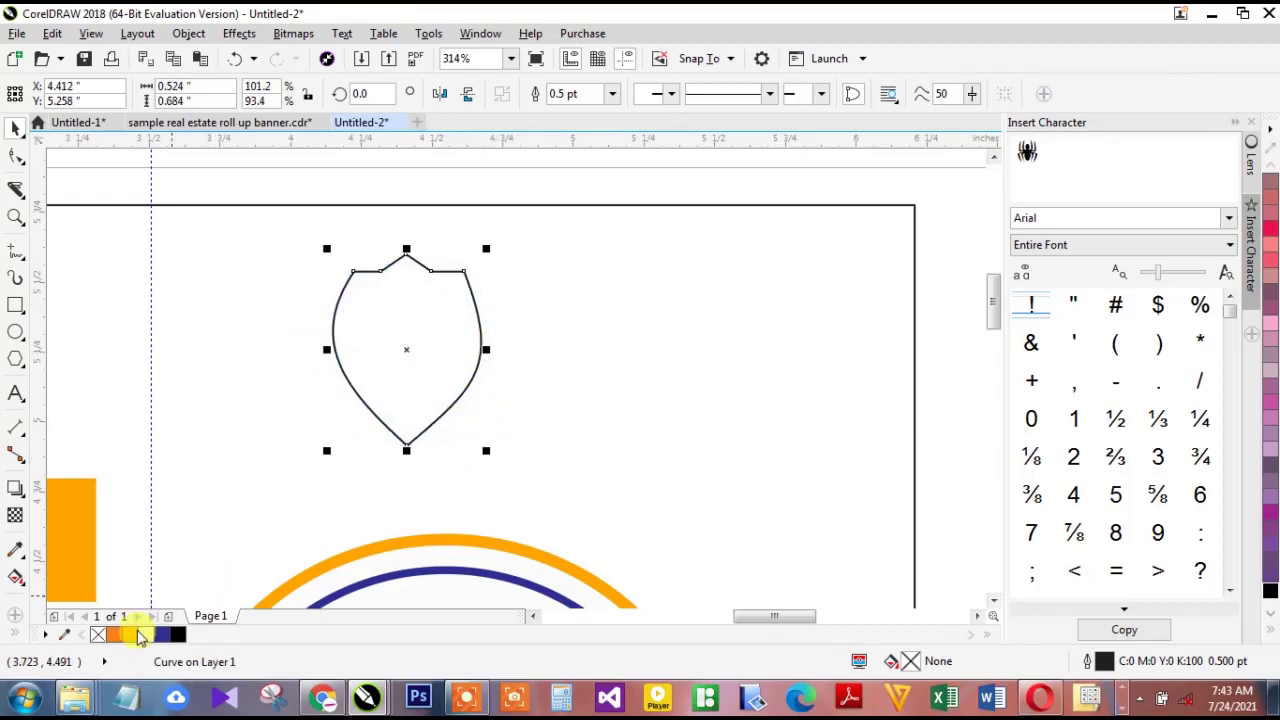
pyautogui.click(118, 638)
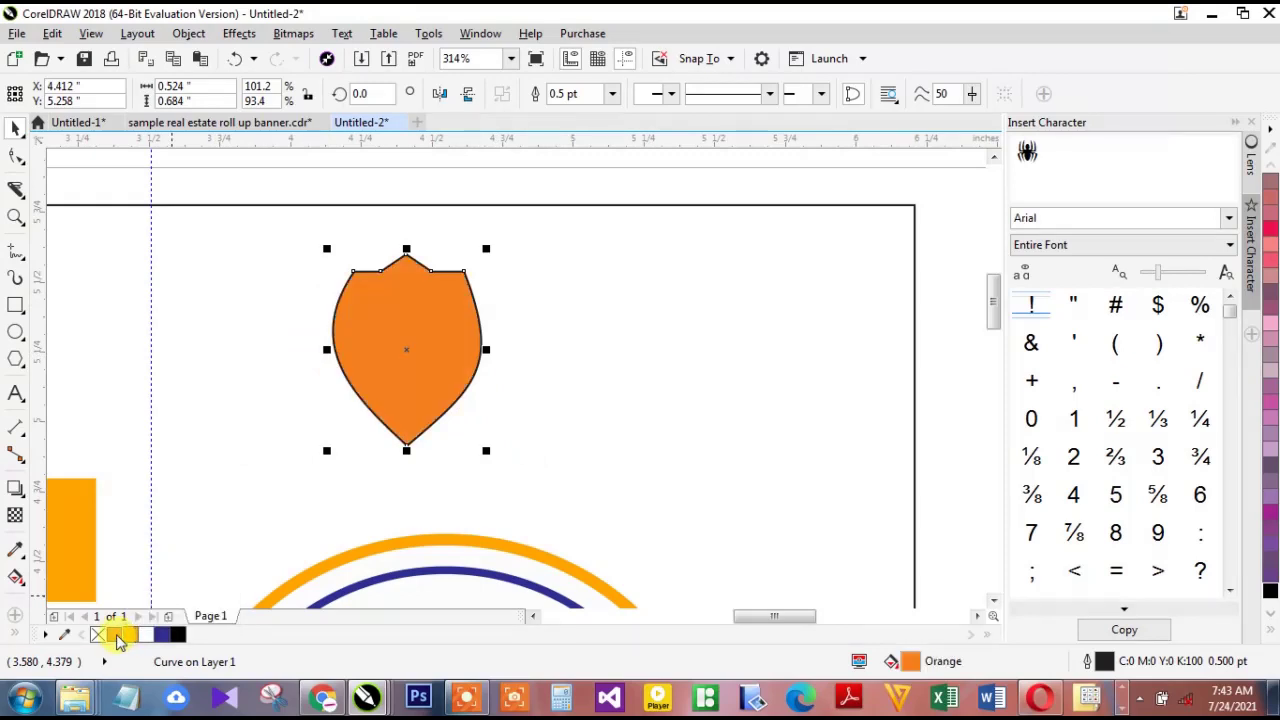
pyautogui.rightClick(98, 634)
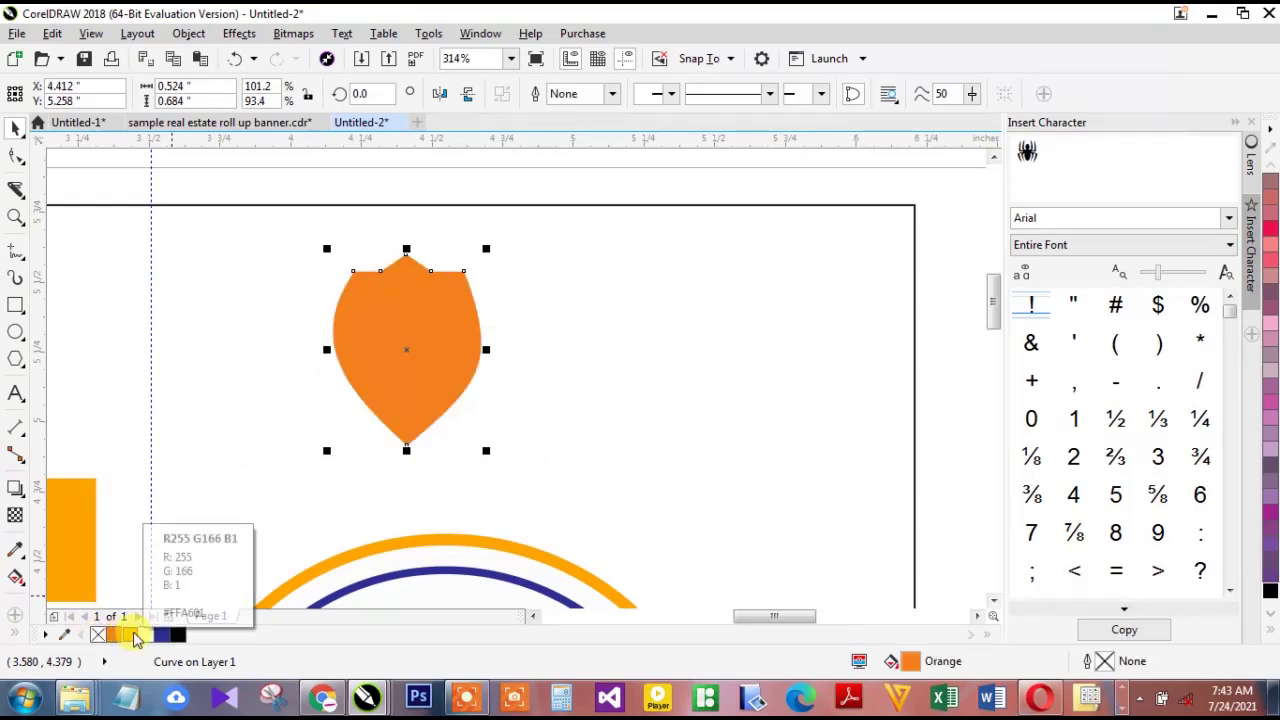
# Add the artistic text "dc" beside the shield and set its font to Barbarian
pyautogui.click(15, 393)
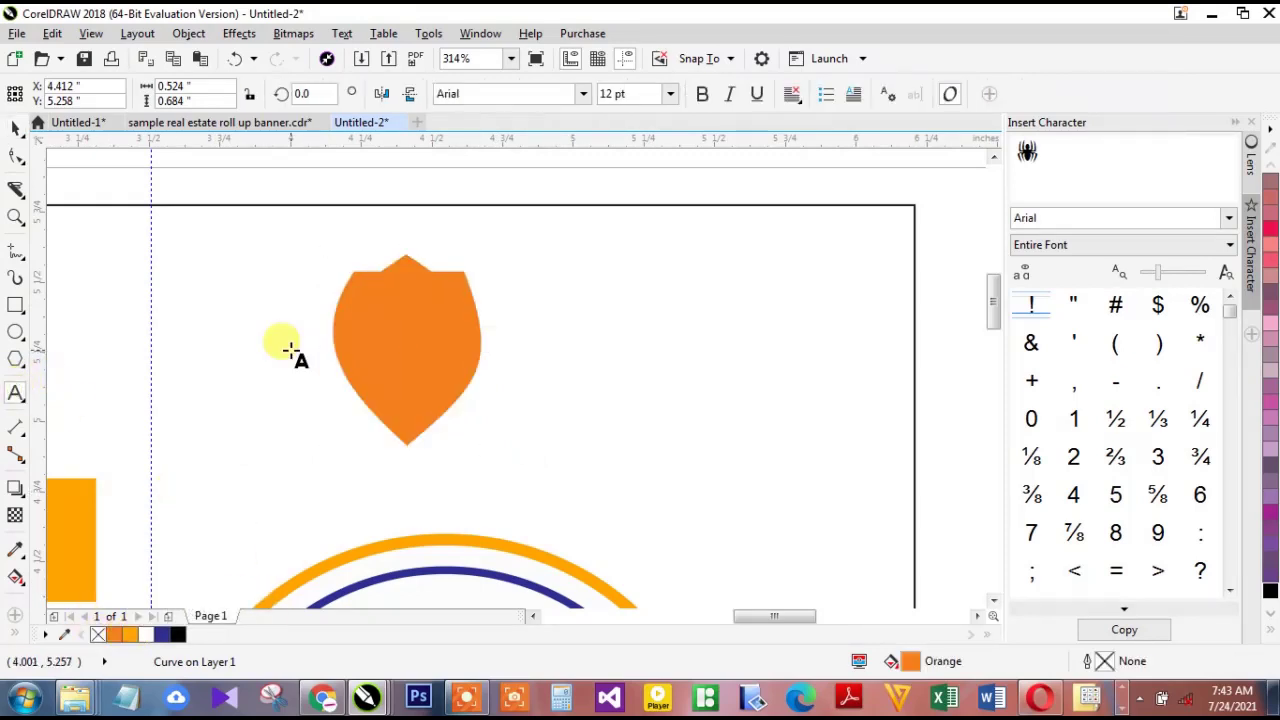
pyautogui.click(285, 450)
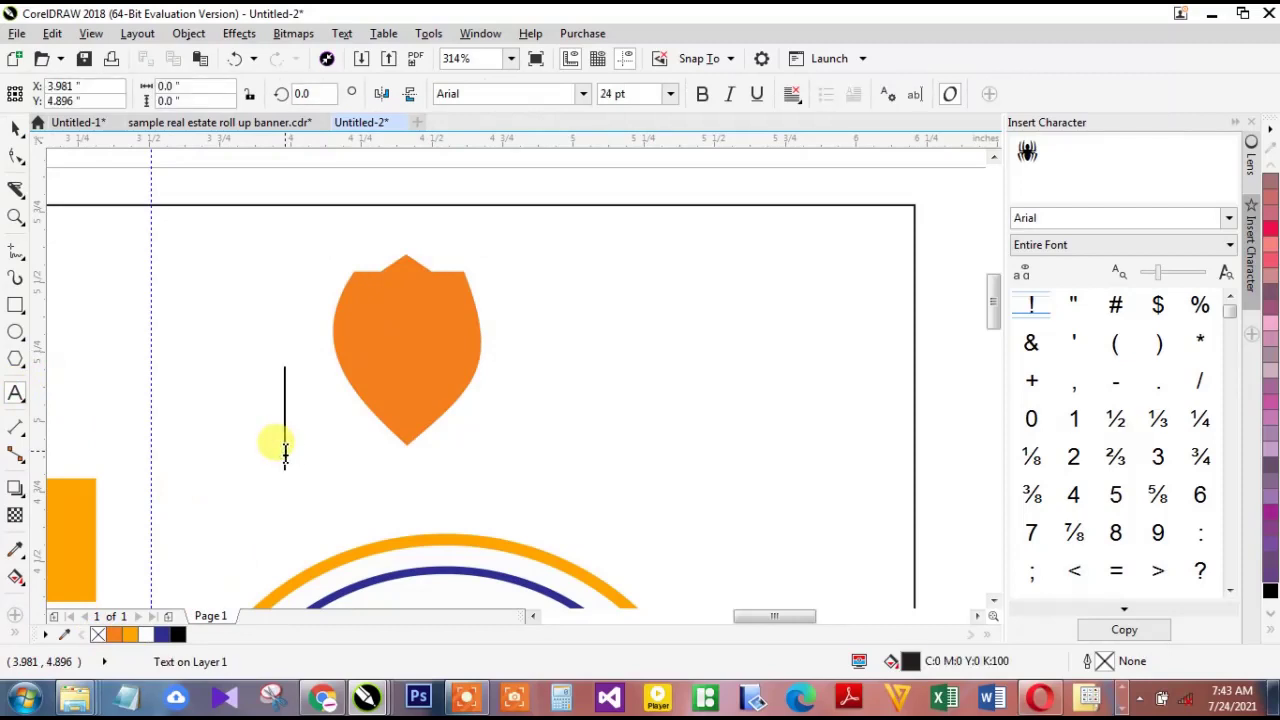
pyautogui.write('dc')
pyautogui.hotkey('ctrl', 'space')
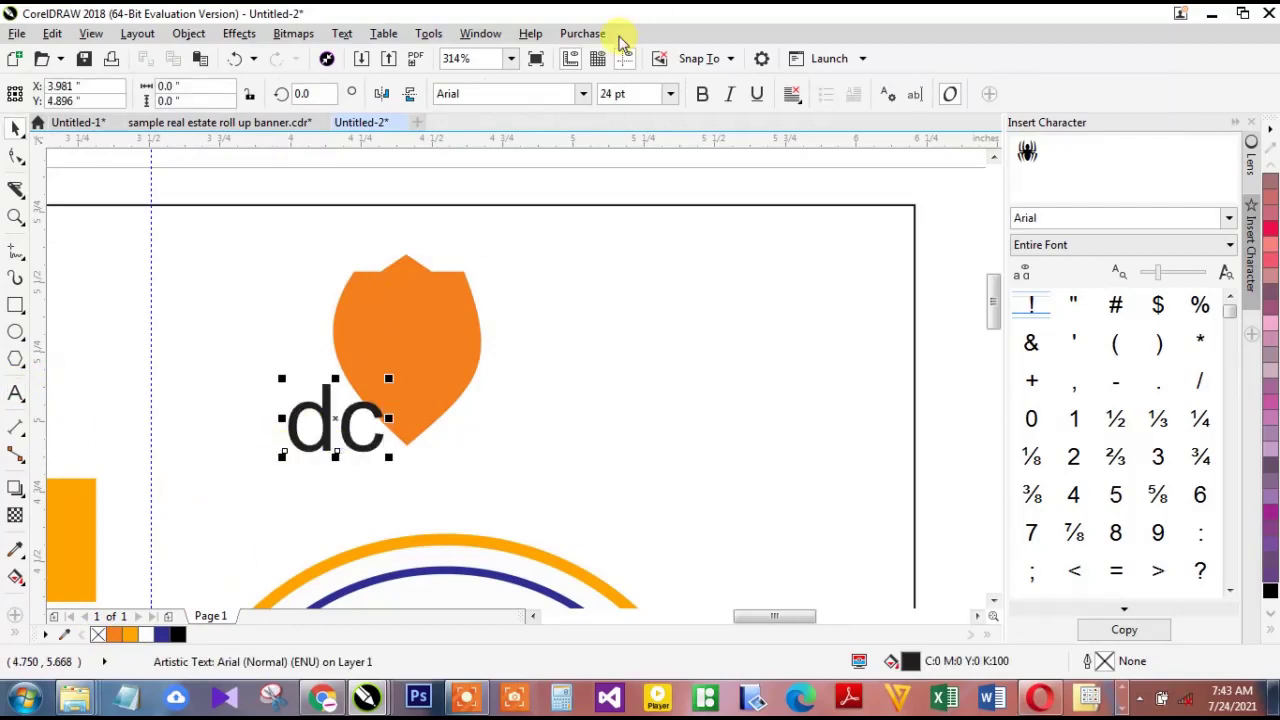
pyautogui.click(583, 93)
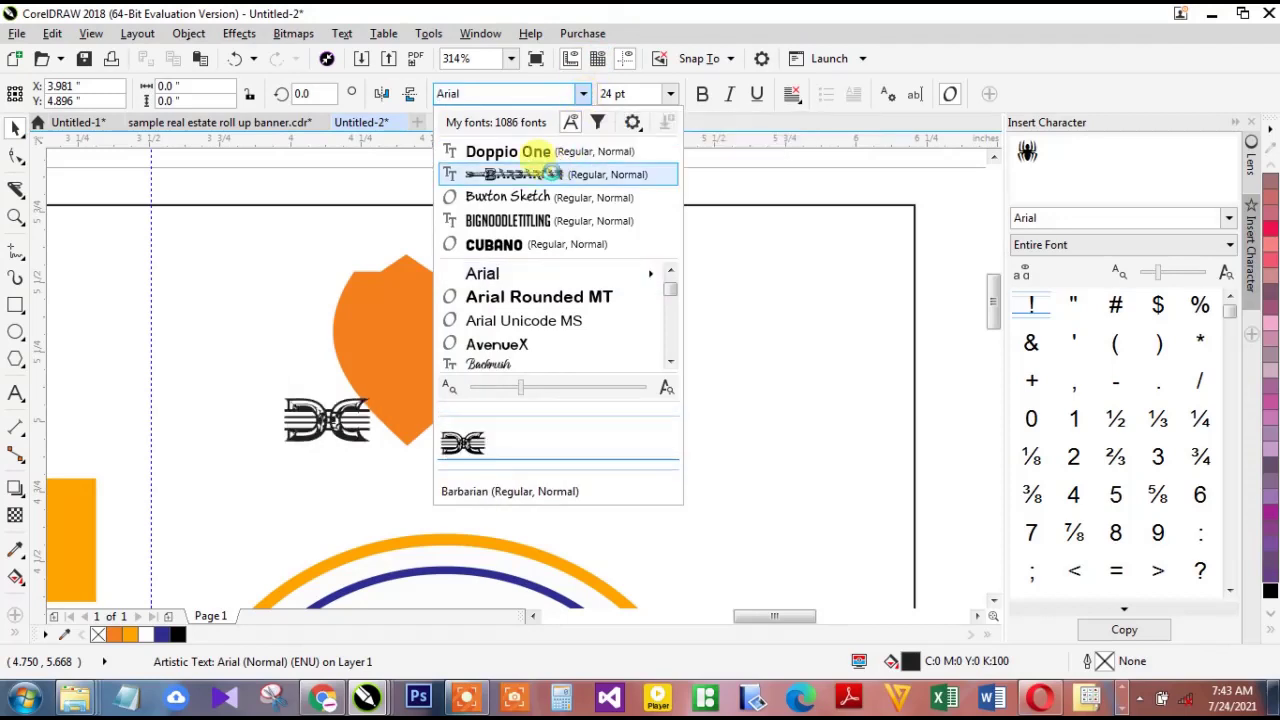
pyautogui.click(550, 174)
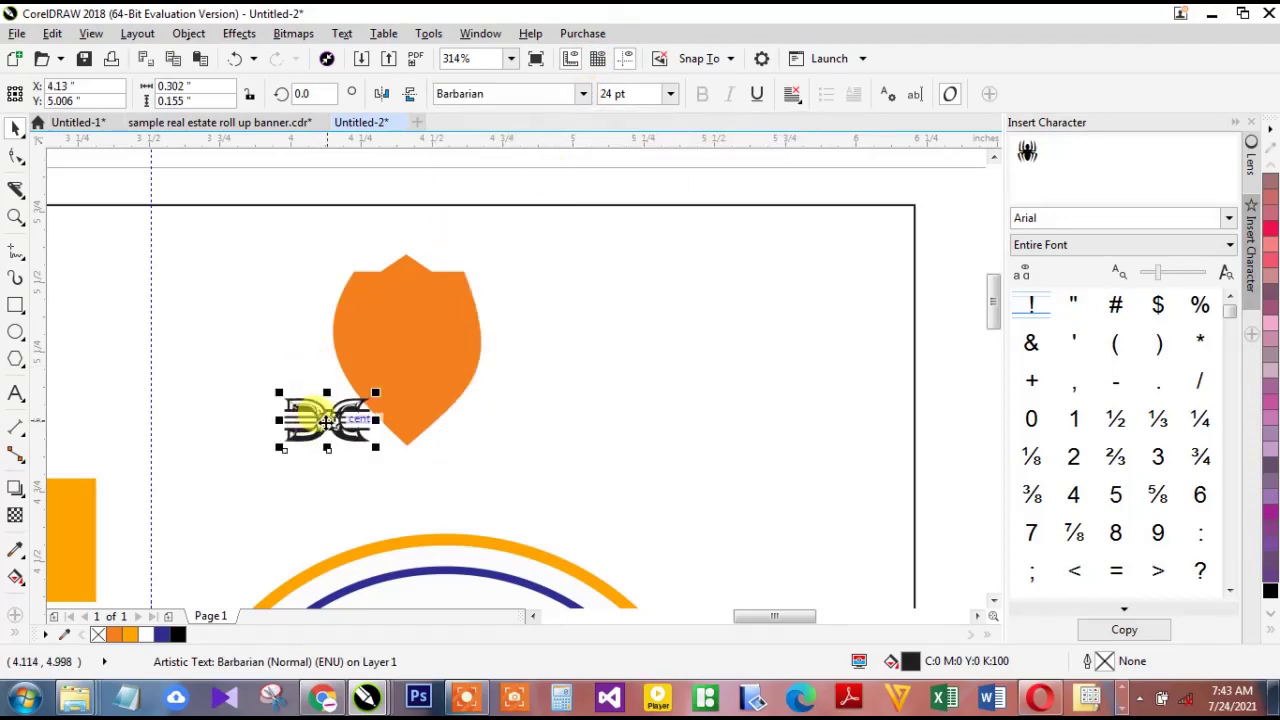
# Centre the dc text on the shield at about 35 pt, colouring the letter d black and the c white
pyautogui.moveTo(323, 420); pyautogui.dragTo(425, 350)
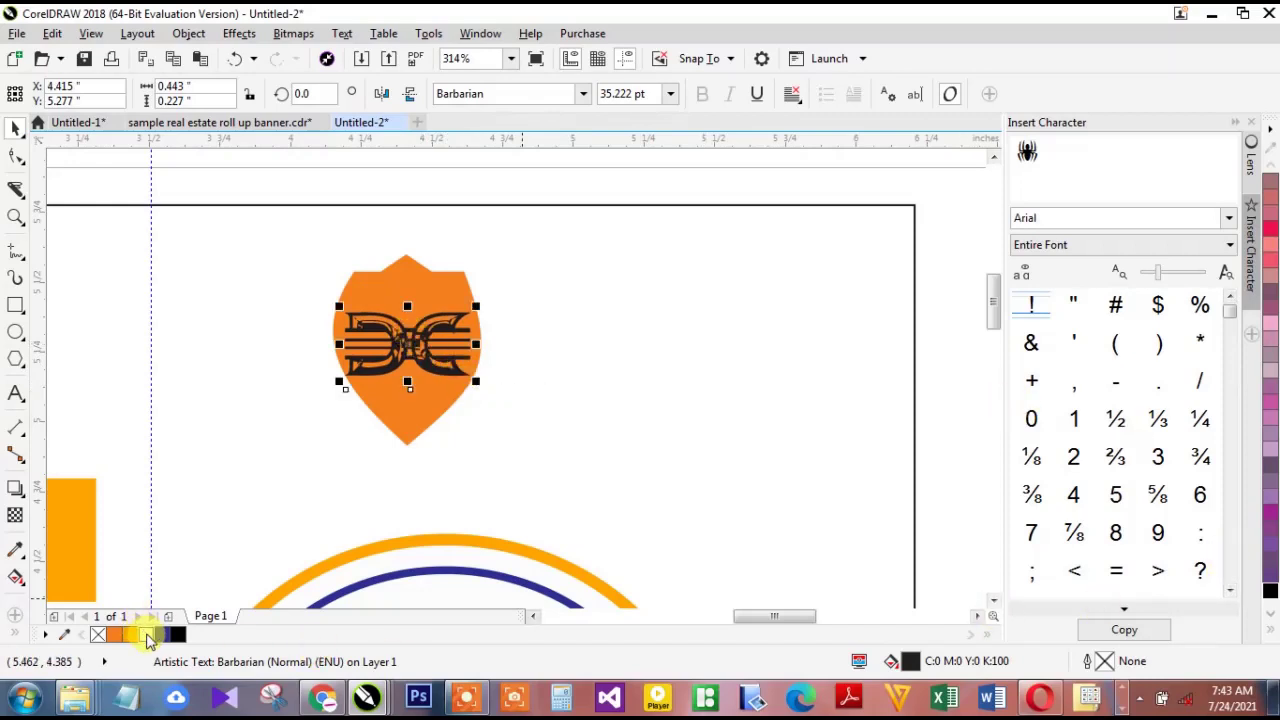
pyautogui.click(148, 636)
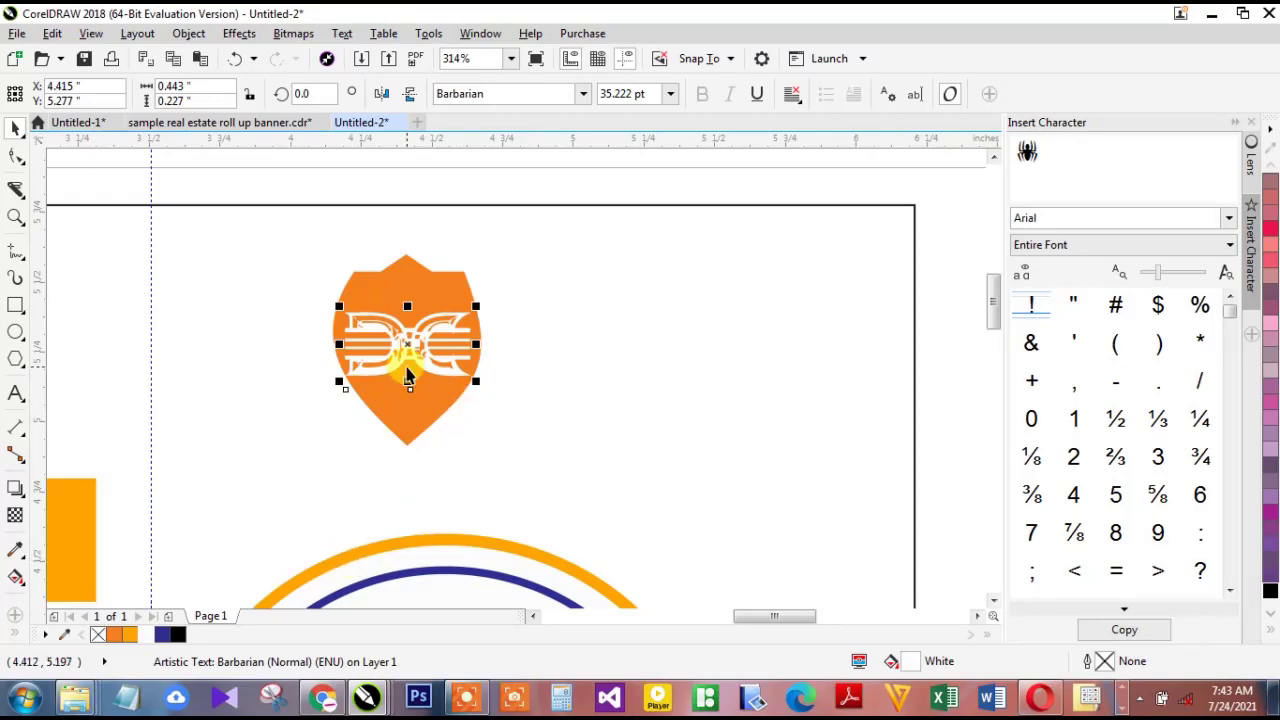
pyautogui.press('F10')
pyautogui.moveTo(323, 360); pyautogui.dragTo(381, 427)
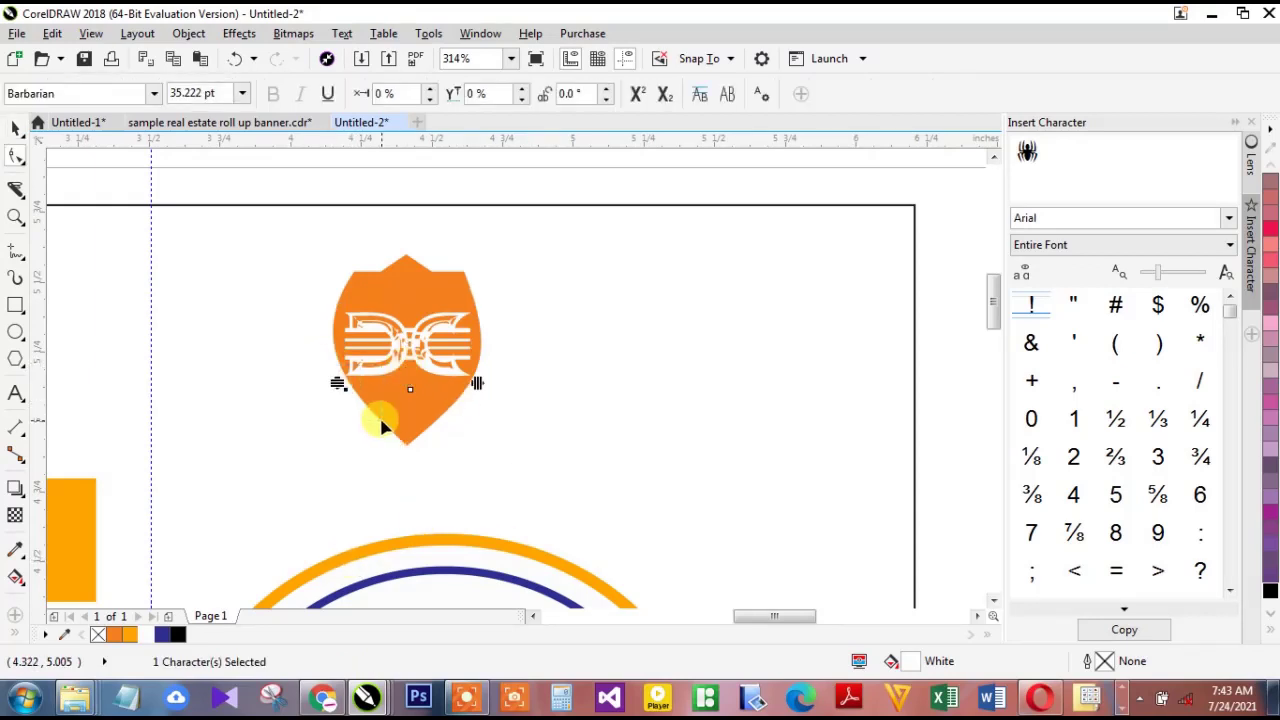
pyautogui.click(178, 636)
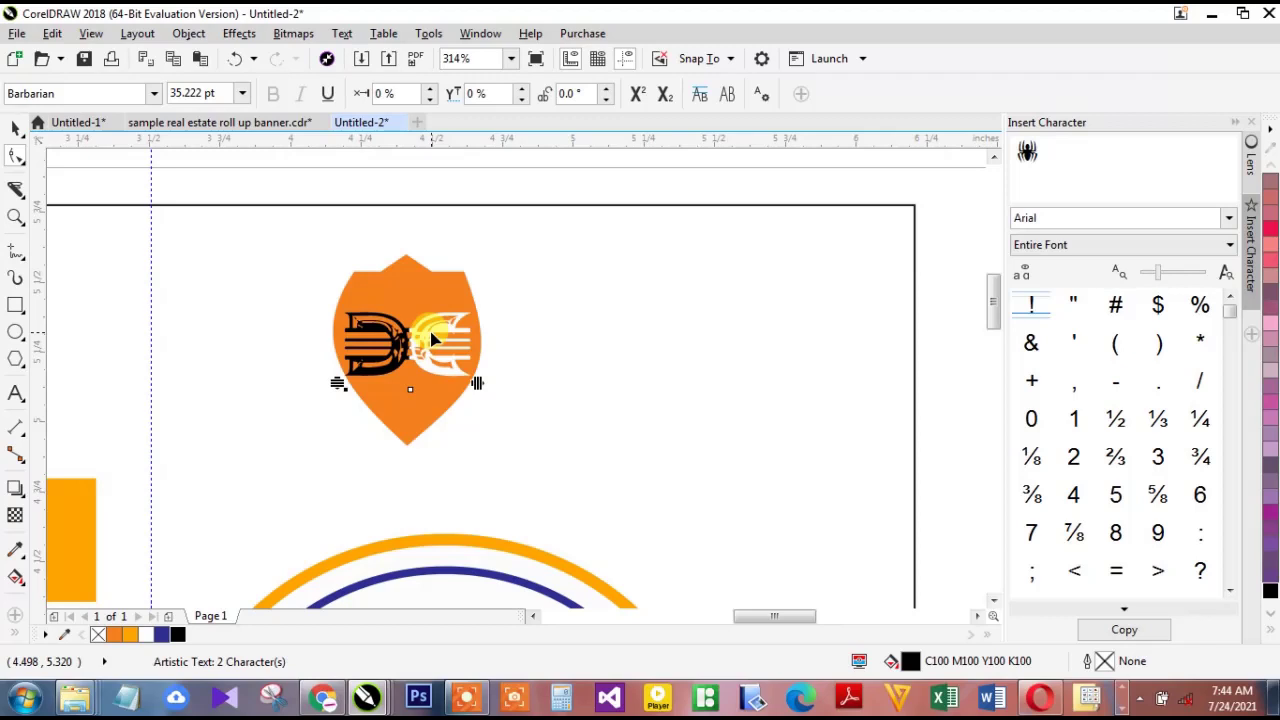
pyautogui.press('space')
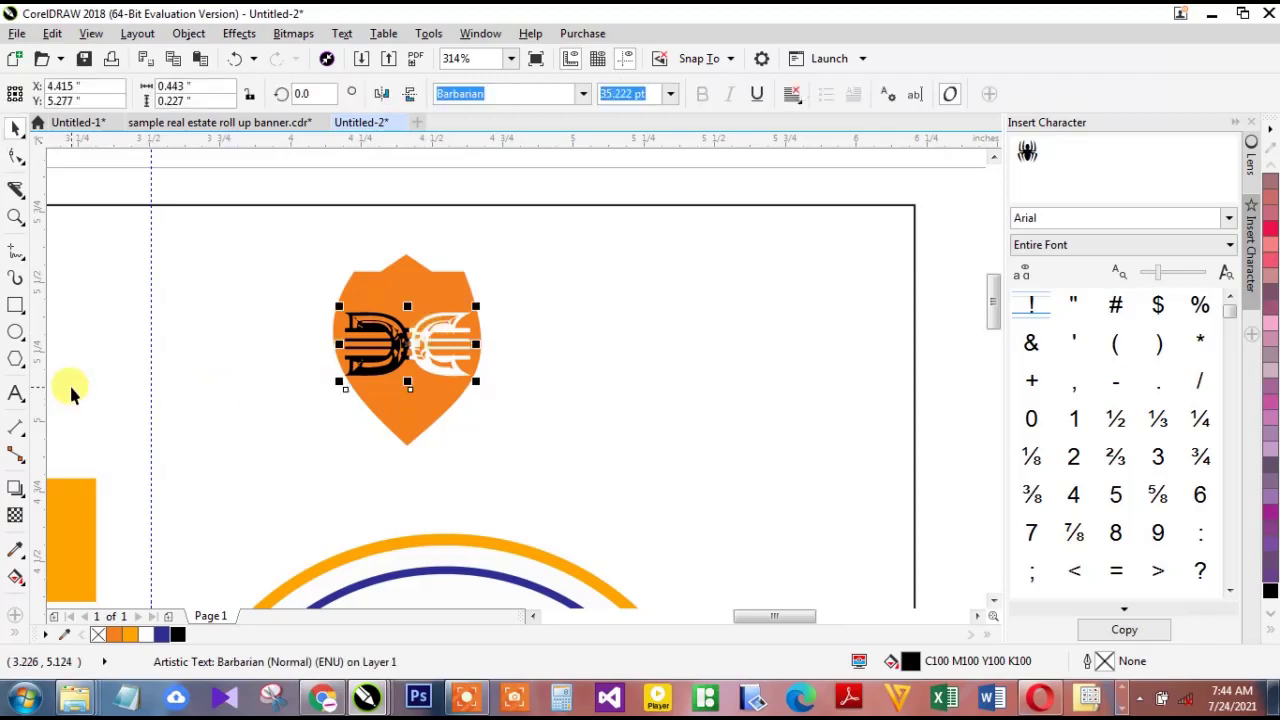
# Give the shield a white 1.5 pt outline placed behind the fill and scaled with the object
pyautogui.click(413, 281)
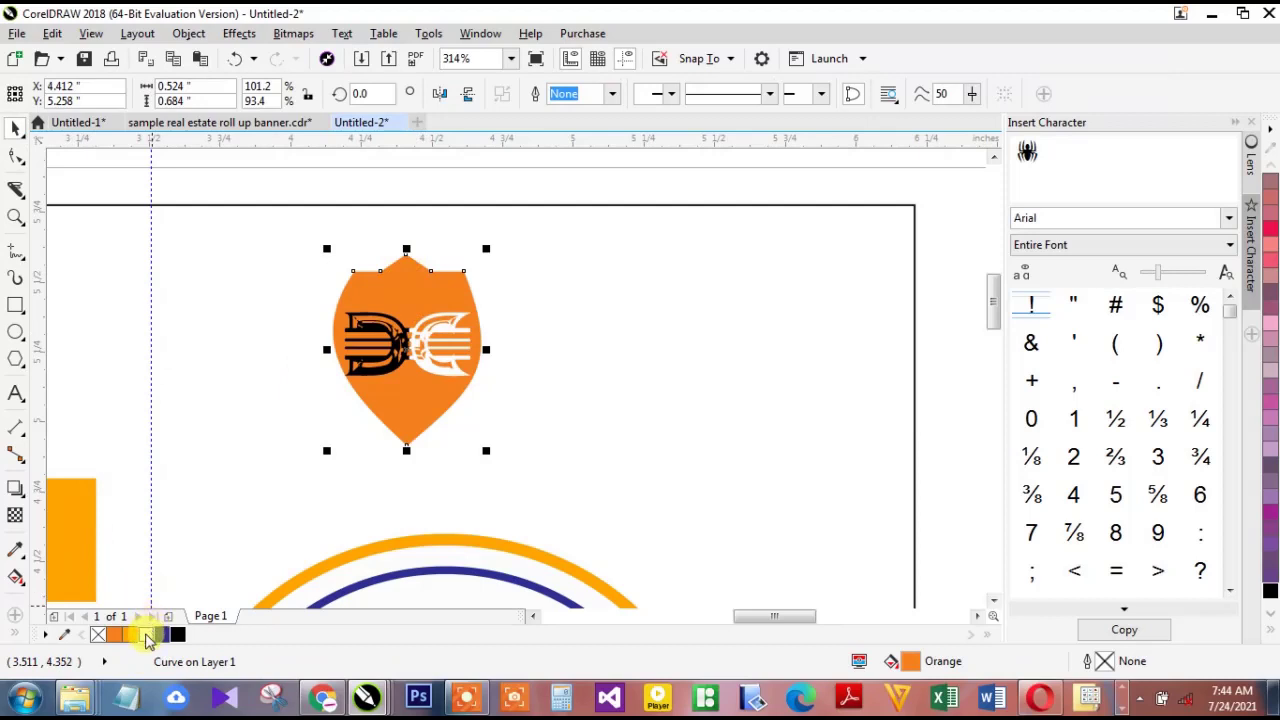
pyautogui.rightClick(148, 638)
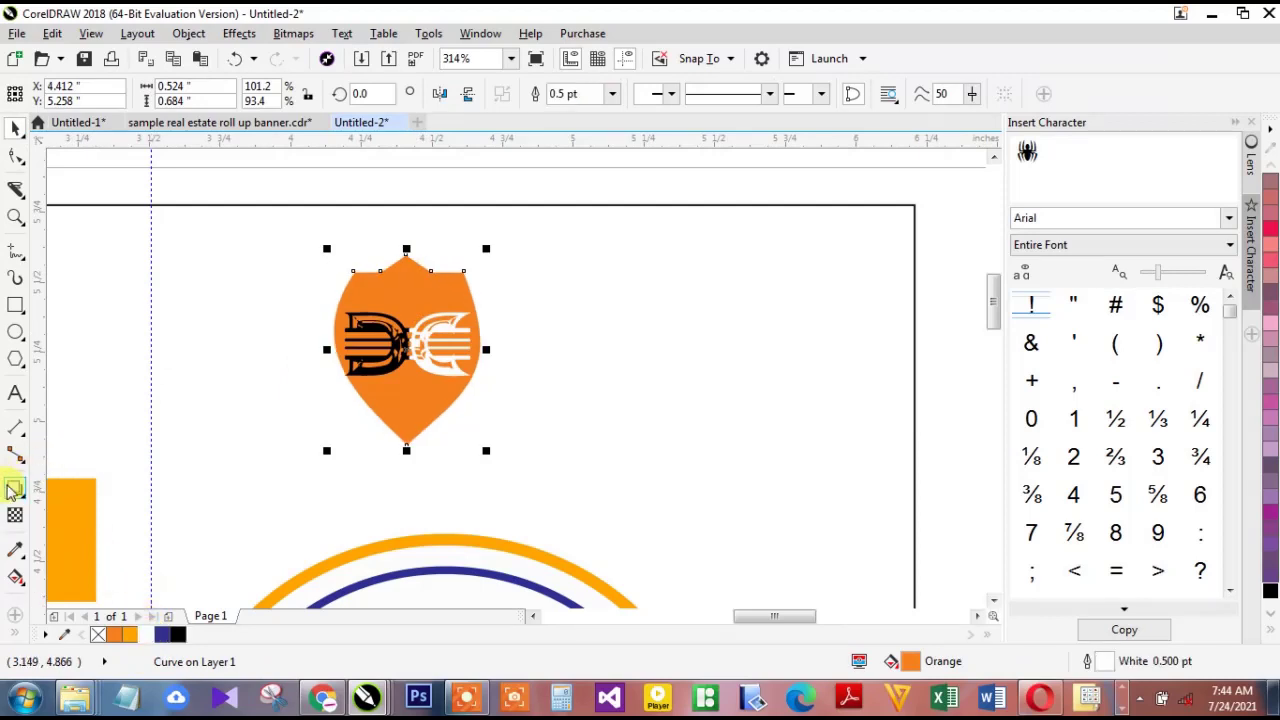
pyautogui.click(612, 98)
pyautogui.click(585, 184)
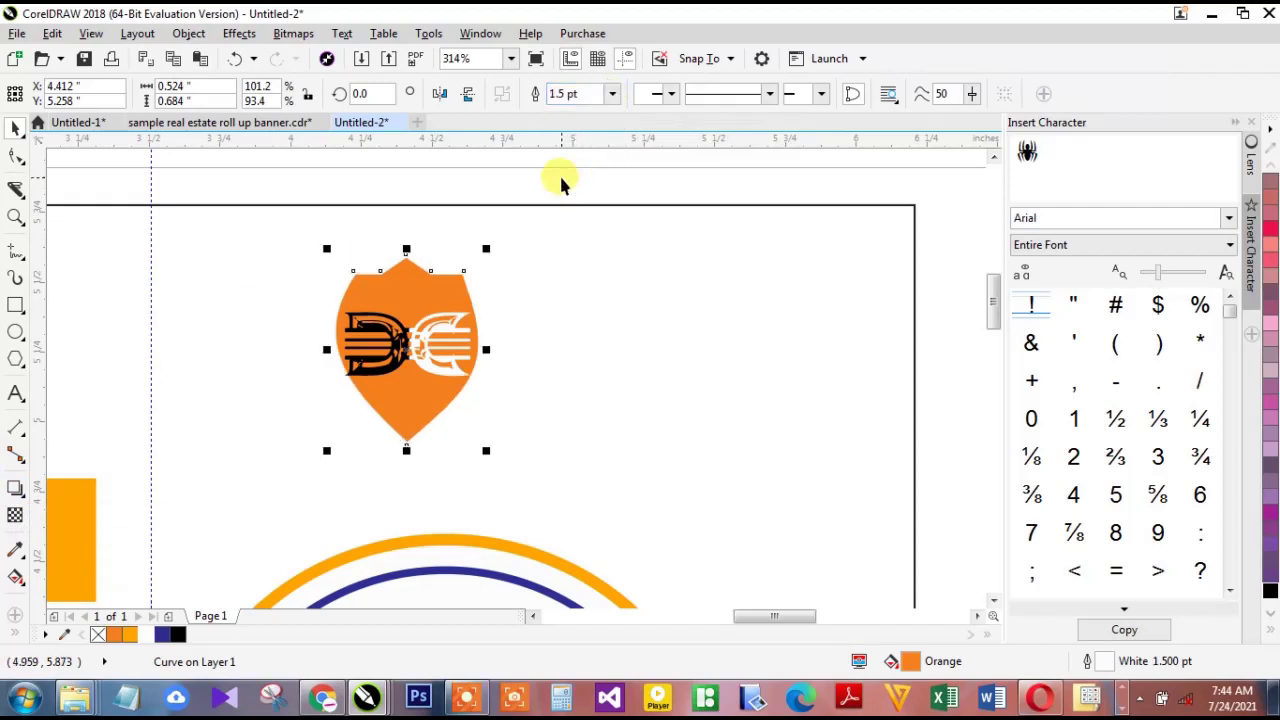
pyautogui.press('F12')
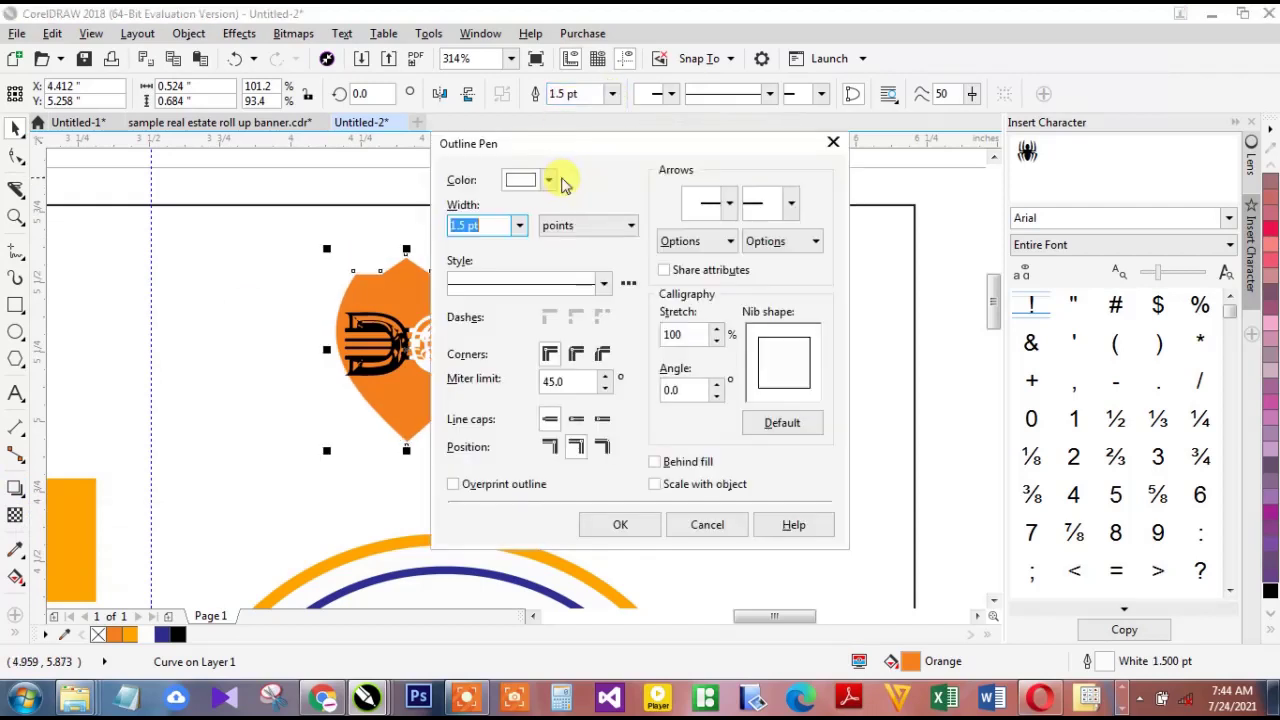
pyautogui.click(656, 462)
pyautogui.click(656, 484)
pyautogui.click(628, 525)
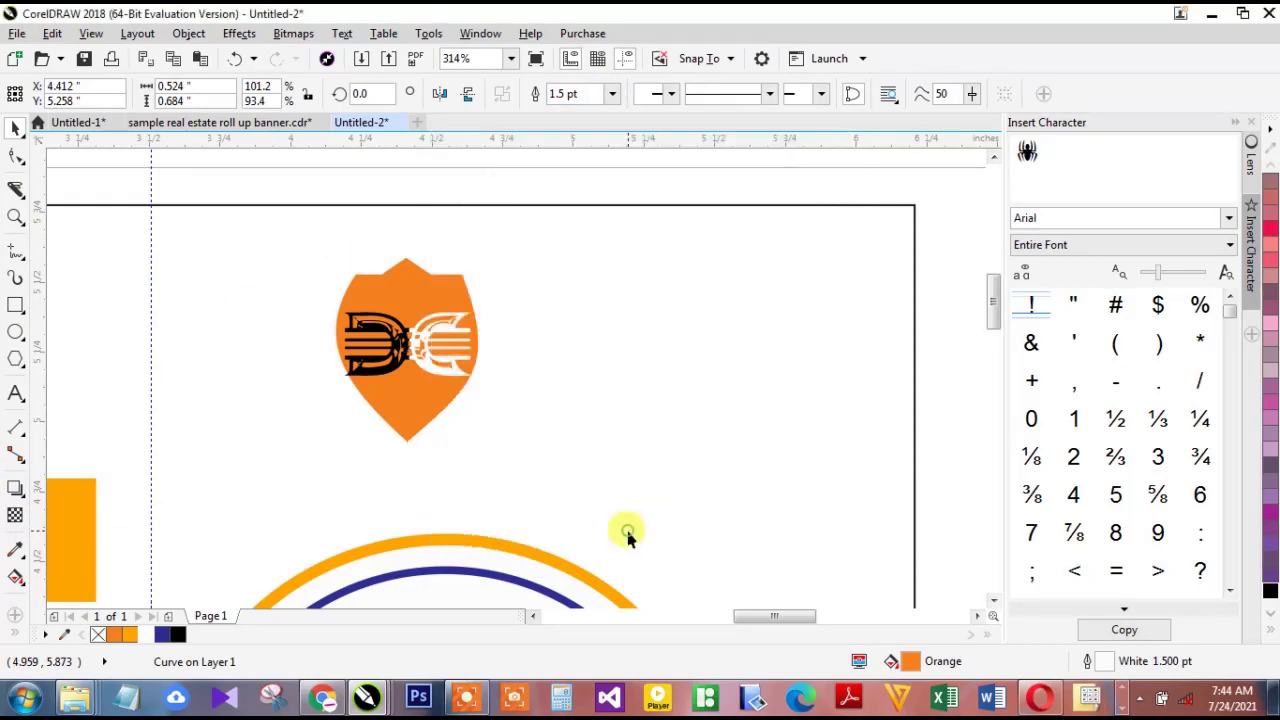
# Add a drop shadow to the orange shield, cast straight down at 270° with 50 opacity and 15 feathering
pyautogui.click(15, 487)
pyautogui.moveTo(406, 250); pyautogui.dragTo(407, 457)
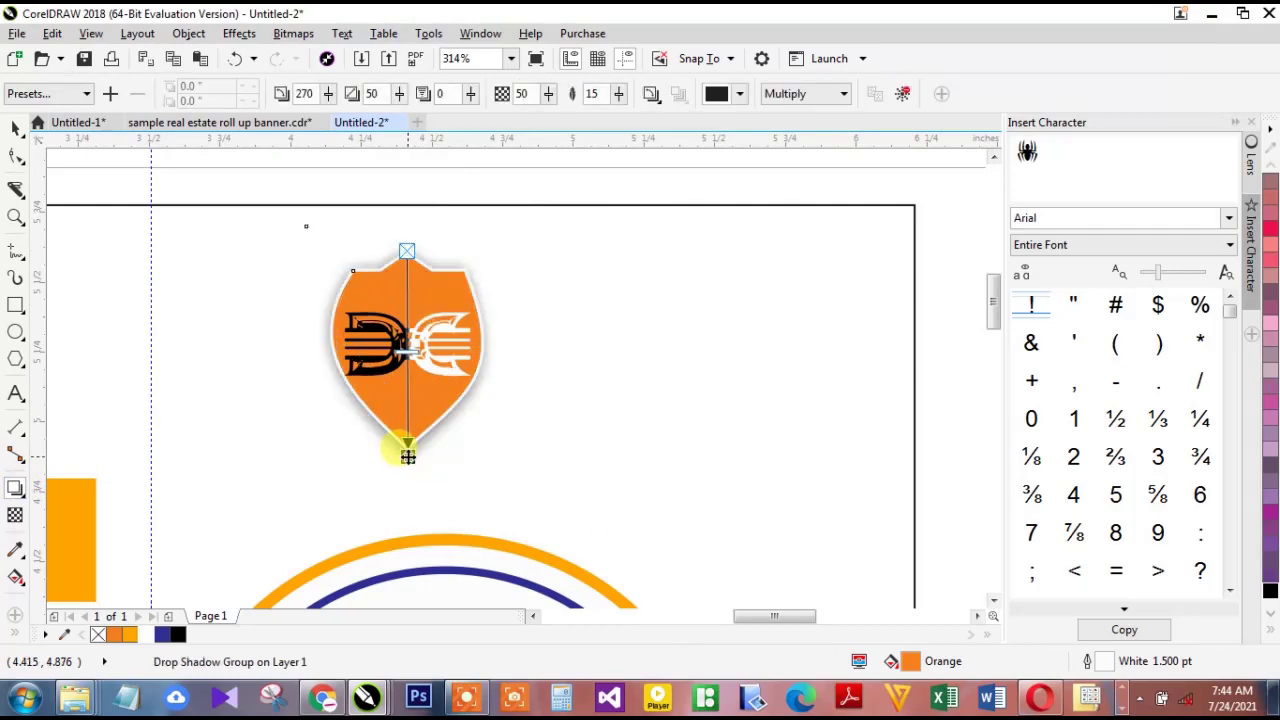
pyautogui.press('space')
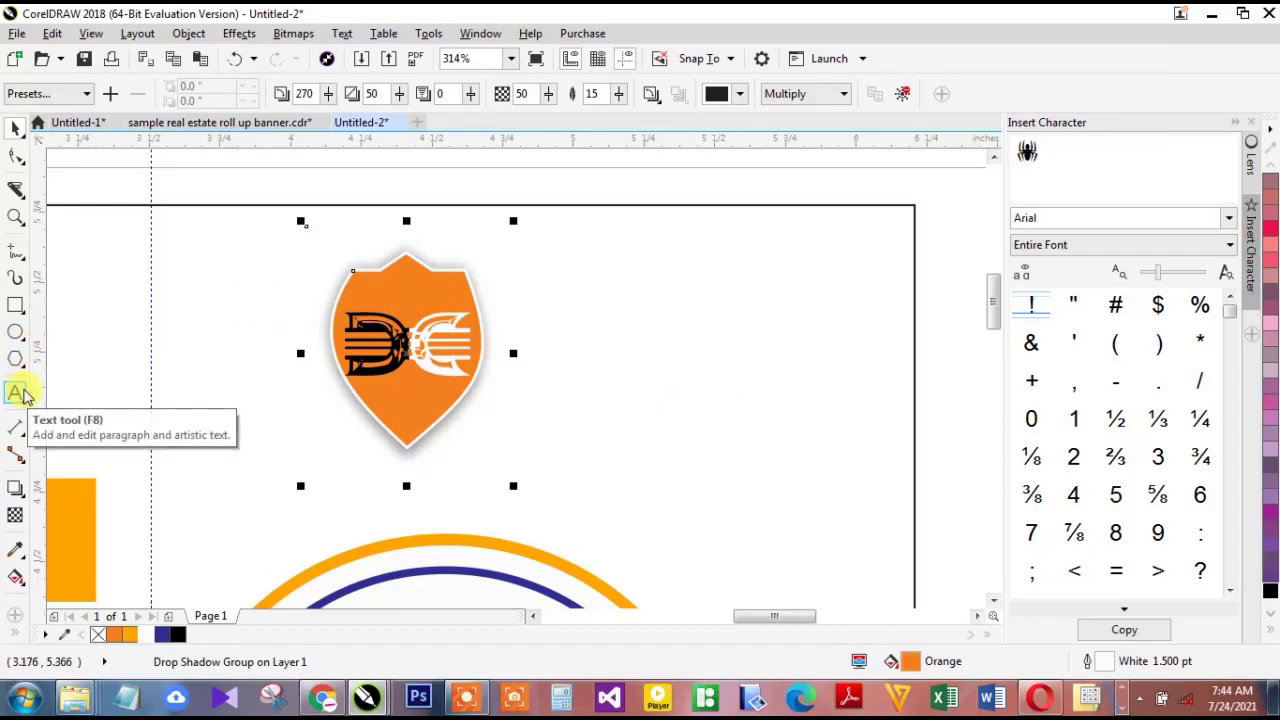
# Place a copy of the Digital Marketing Agency heading text beside the shield logo
pyautogui.scroll(-2, 69, 382)
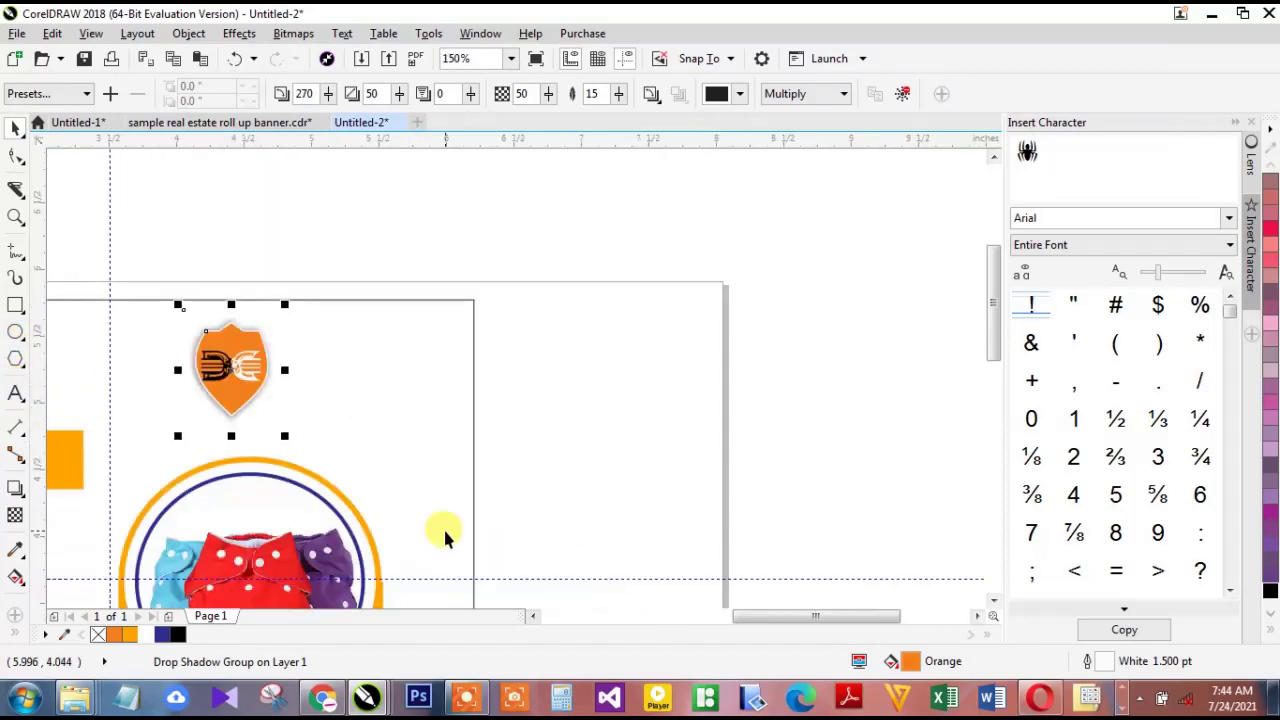
pyautogui.click(532, 615)
pyautogui.click(532, 615)
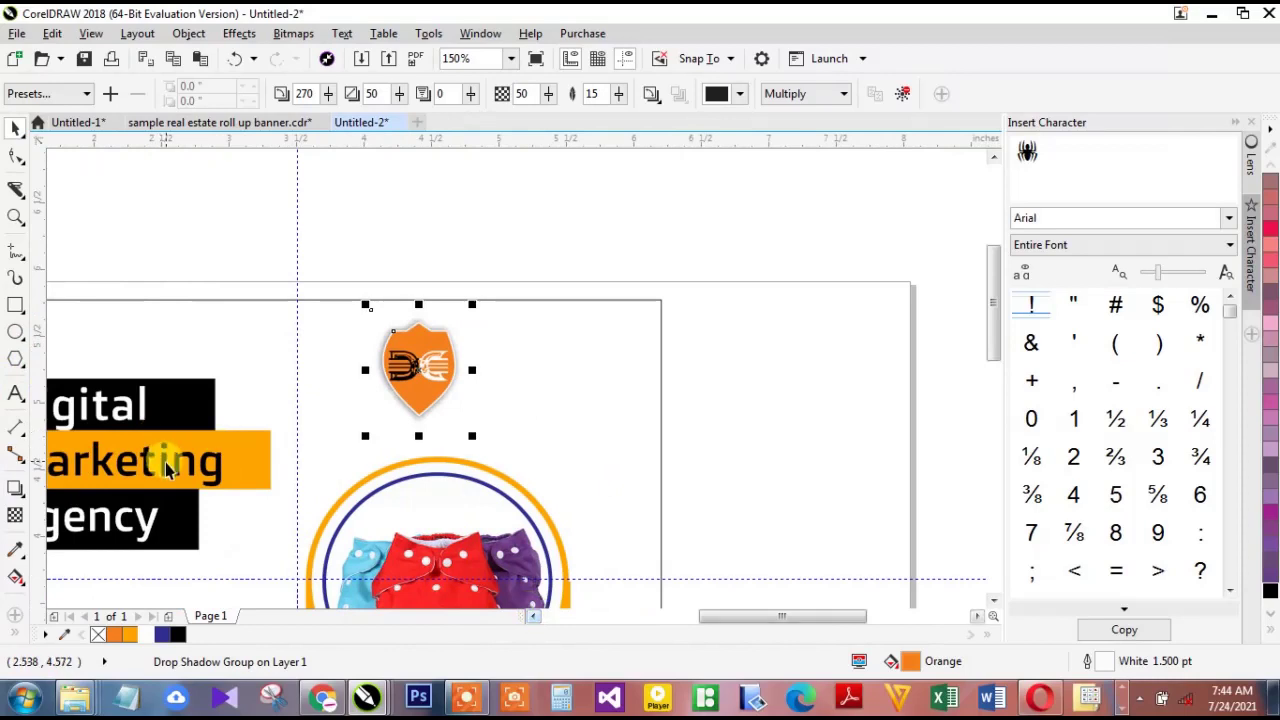
pyautogui.moveTo(166, 455); pyautogui.dragTo(660, 355)
# Replace the copied heading's wording with "DesignCompound" and fill the text with black
pyautogui.doubleClick(660, 355)
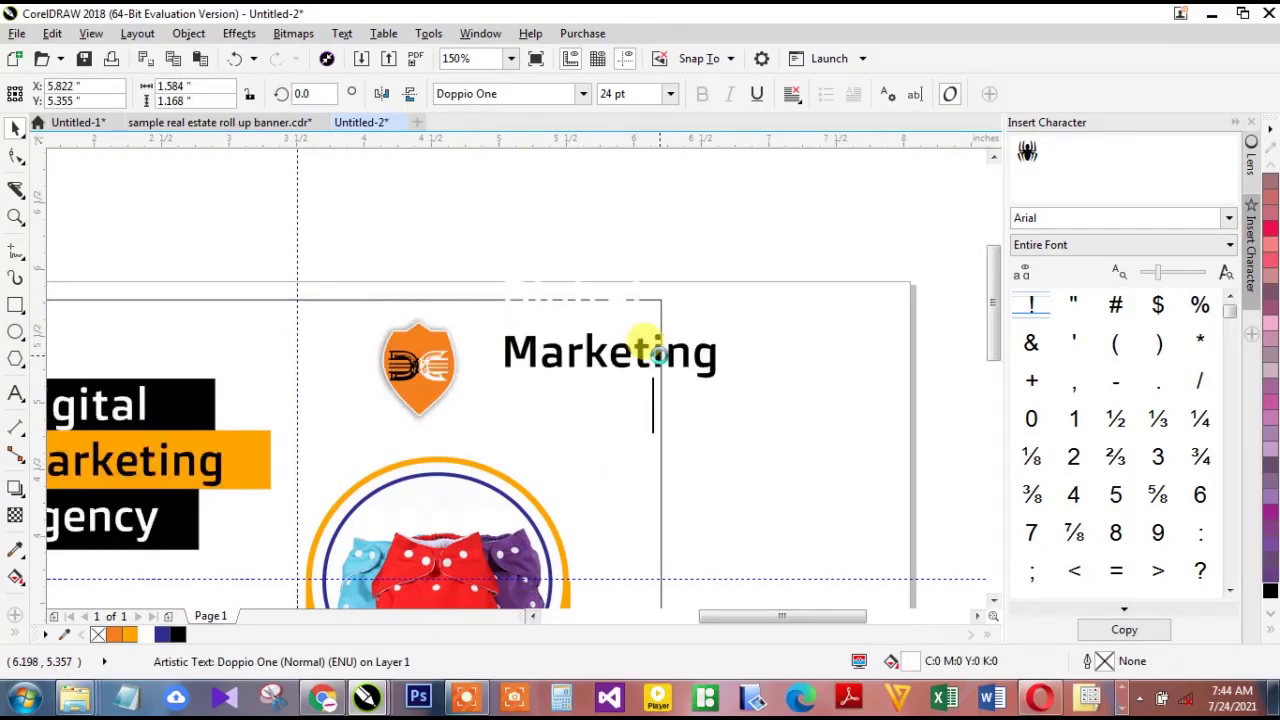
pyautogui.hotkey('ctrl', 'a')
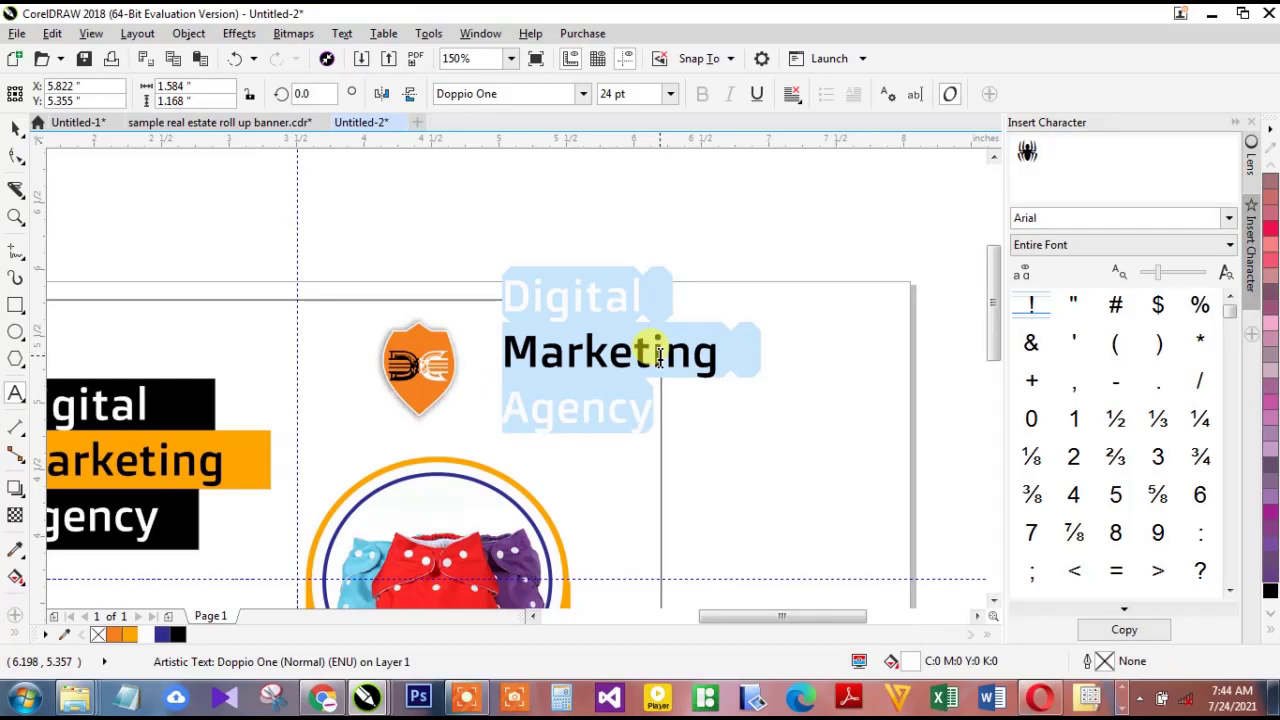
pyautogui.press('Delete')
pyautogui.write('Desig')
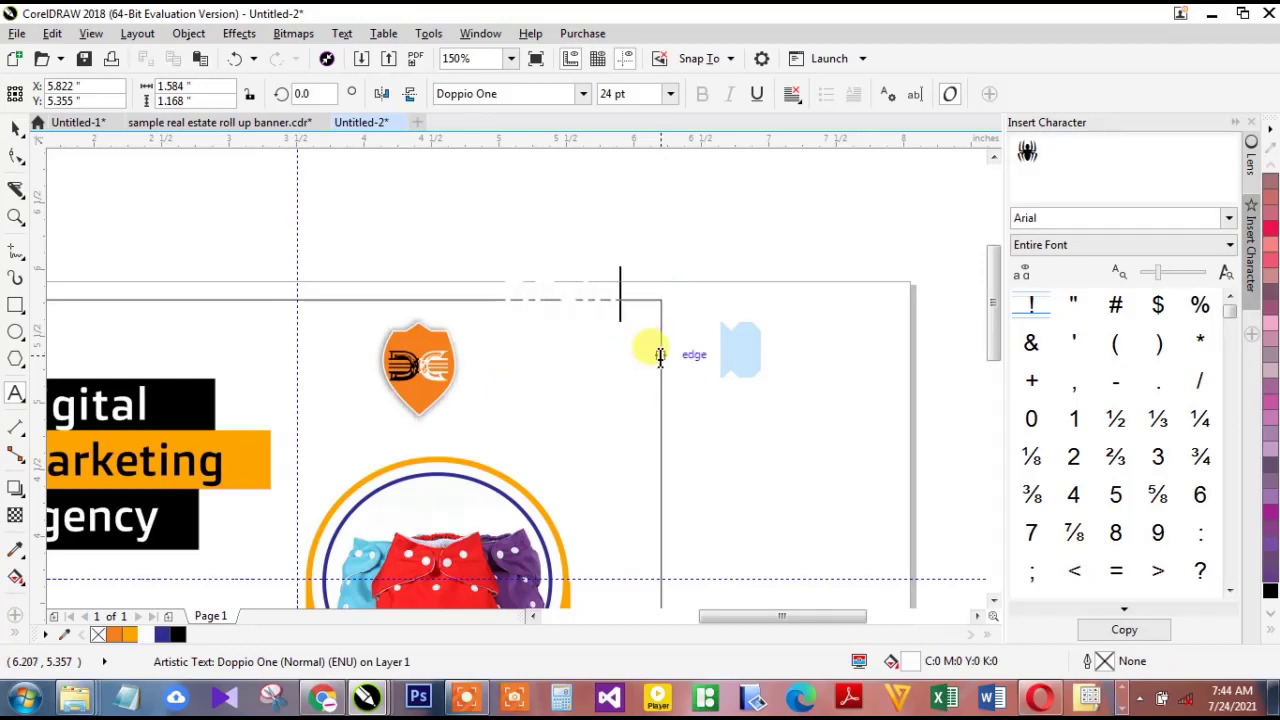
pyautogui.write('n')
pyautogui.press('BackSpace')
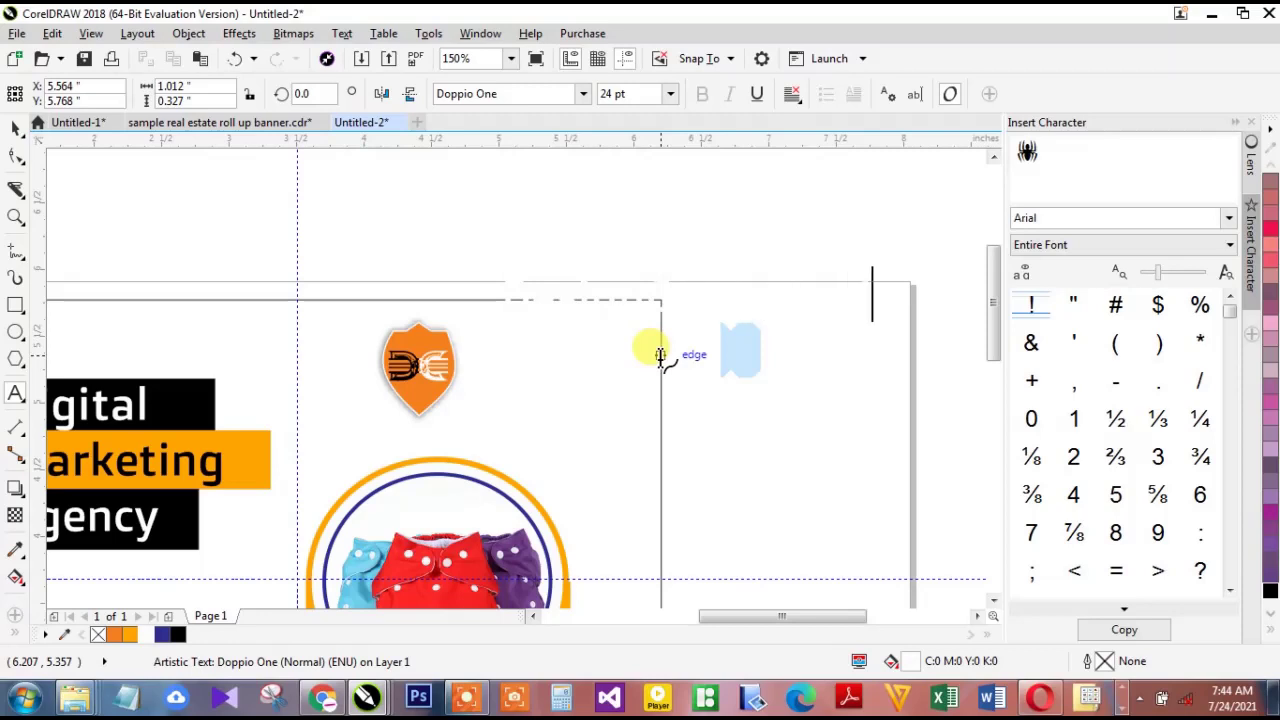
pyautogui.hotkey('ctrl', 'space')
pyautogui.click(177, 635)
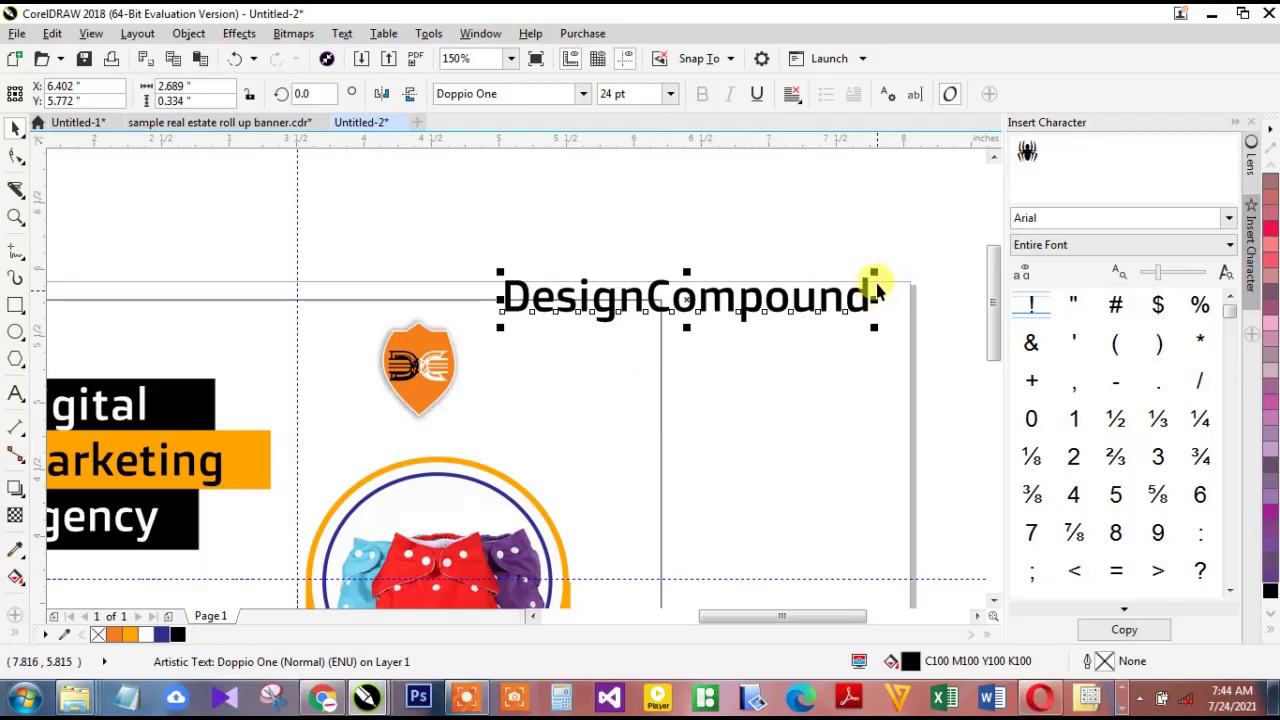
# Scale the DesignCompound text to about 12.6 pt beside the shield, and shift the shield with its lettering left to about X 4.17
pyautogui.moveTo(866, 272); pyautogui.dragTo(722, 310)
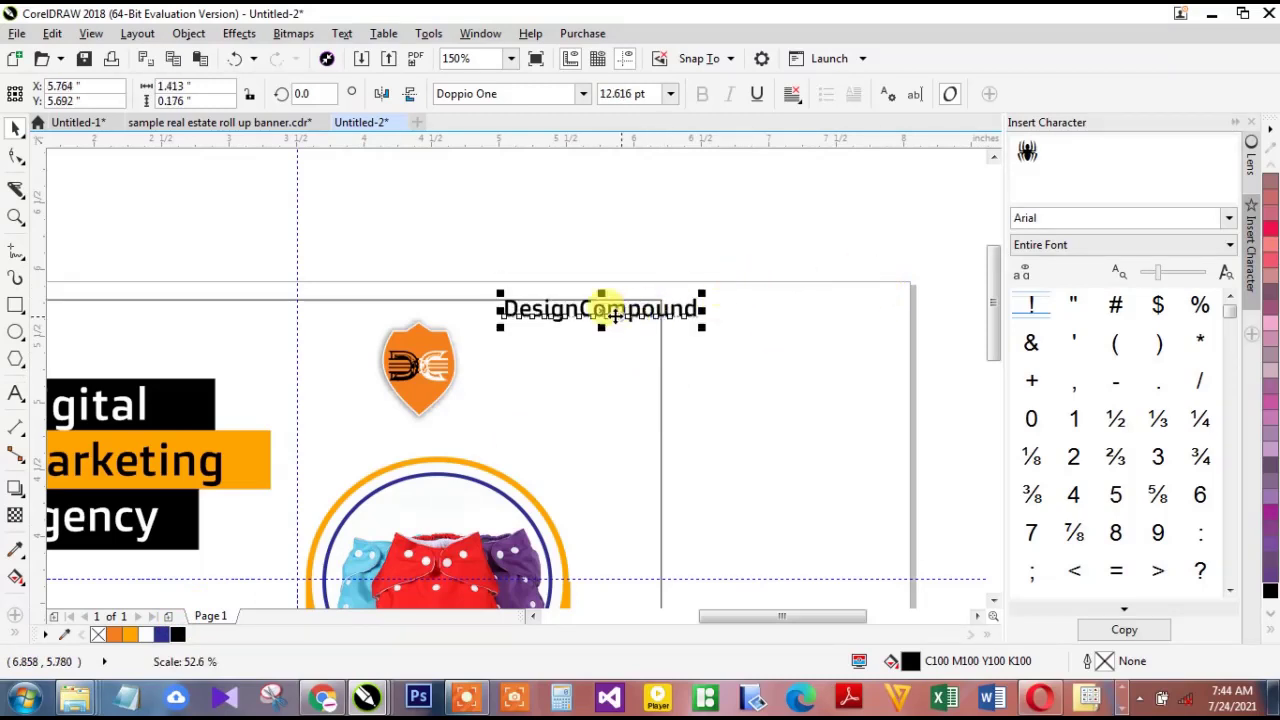
pyautogui.moveTo(597, 302); pyautogui.dragTo(552, 382)
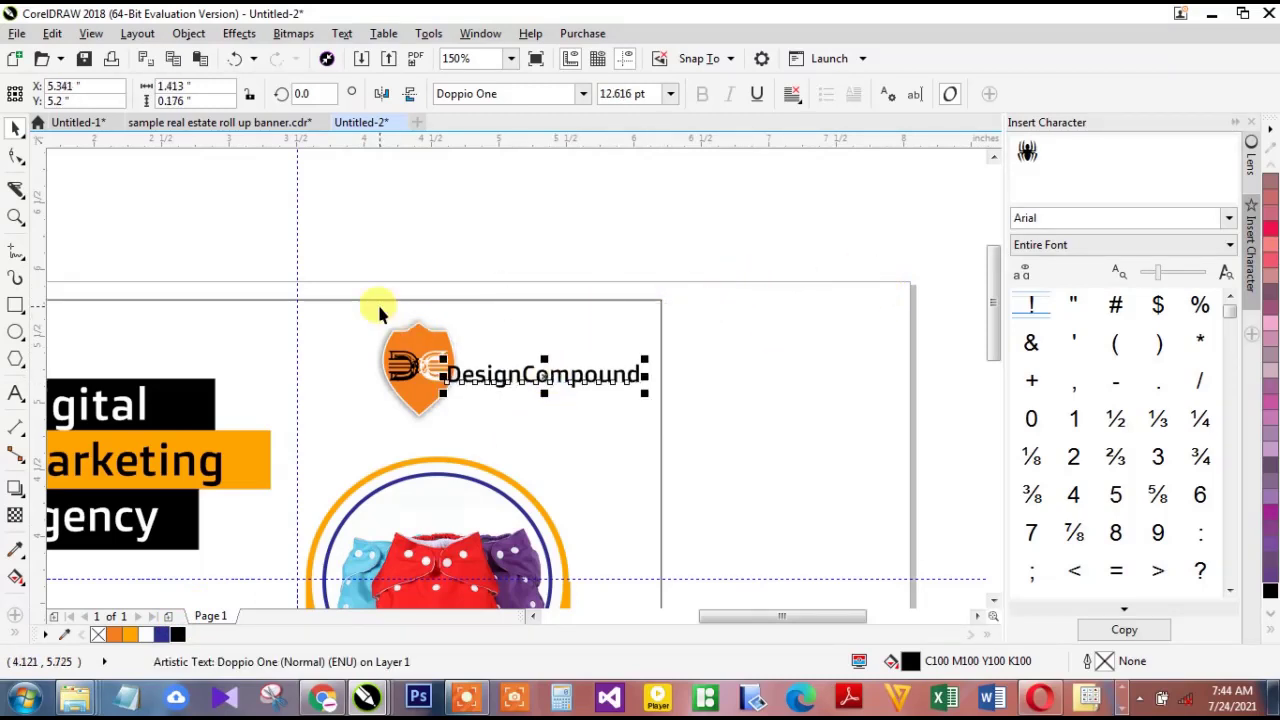
pyautogui.moveTo(328, 272); pyautogui.dragTo(492, 444)
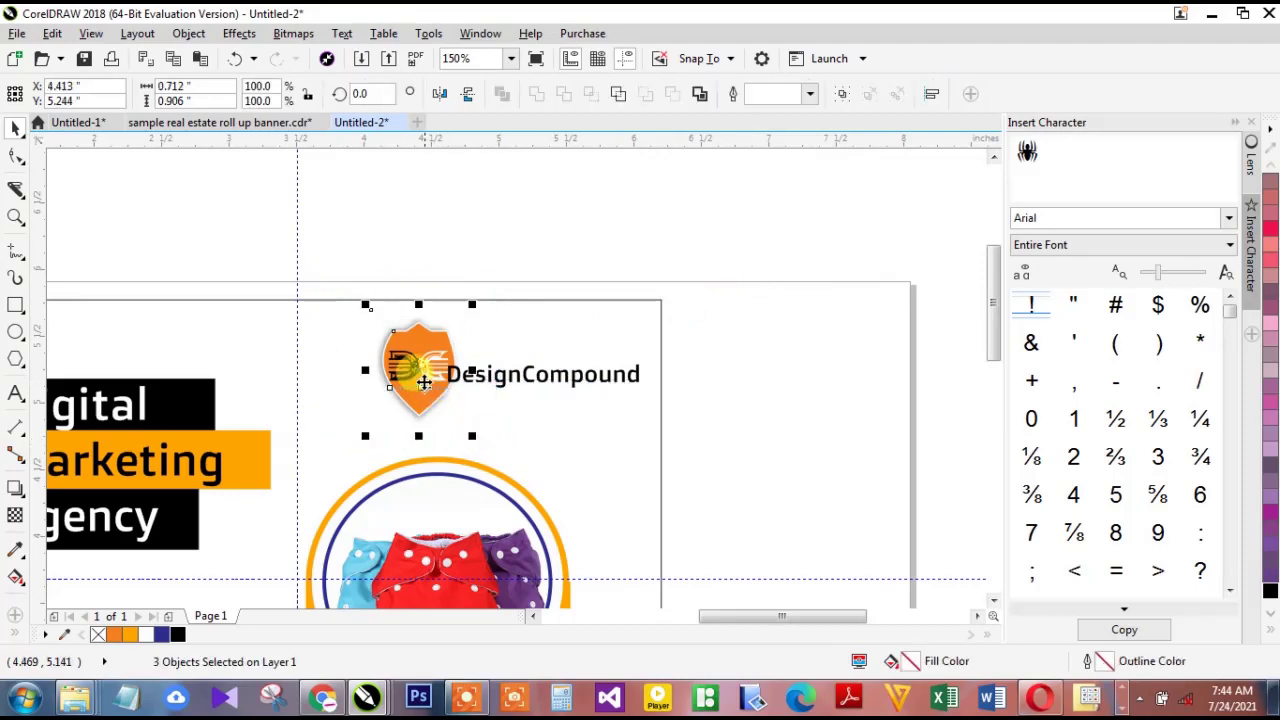
pyautogui.moveTo(423, 366); pyautogui.dragTo(390, 367)
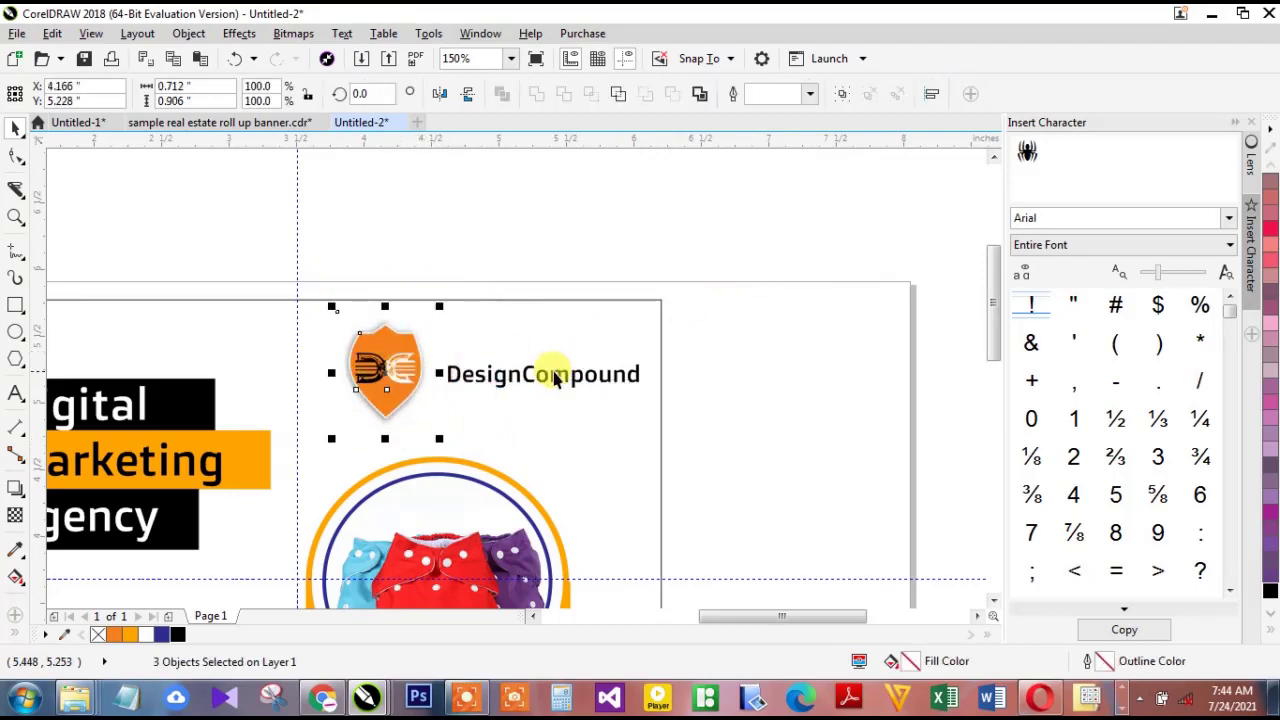
# Move the DesignCompound text close to the shield and reshape it to about 1.27 by 0.22 inches
pyautogui.click(555, 369)
pyautogui.moveTo(543, 360)
pyautogui.mouseDown()
pyautogui.moveTo(540, 370)
pyautogui.moveTo(528, 345)
pyautogui.mouseUp()
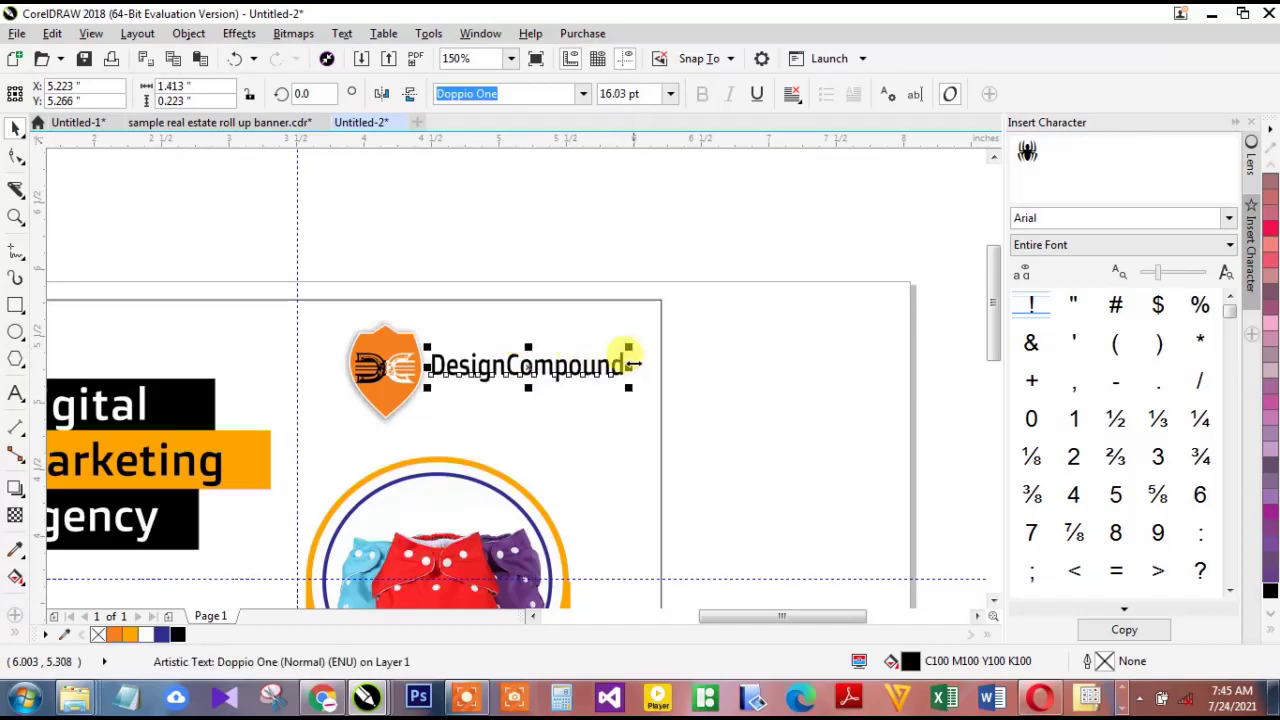
pyautogui.moveTo(625, 365); pyautogui.dragTo(612, 365)
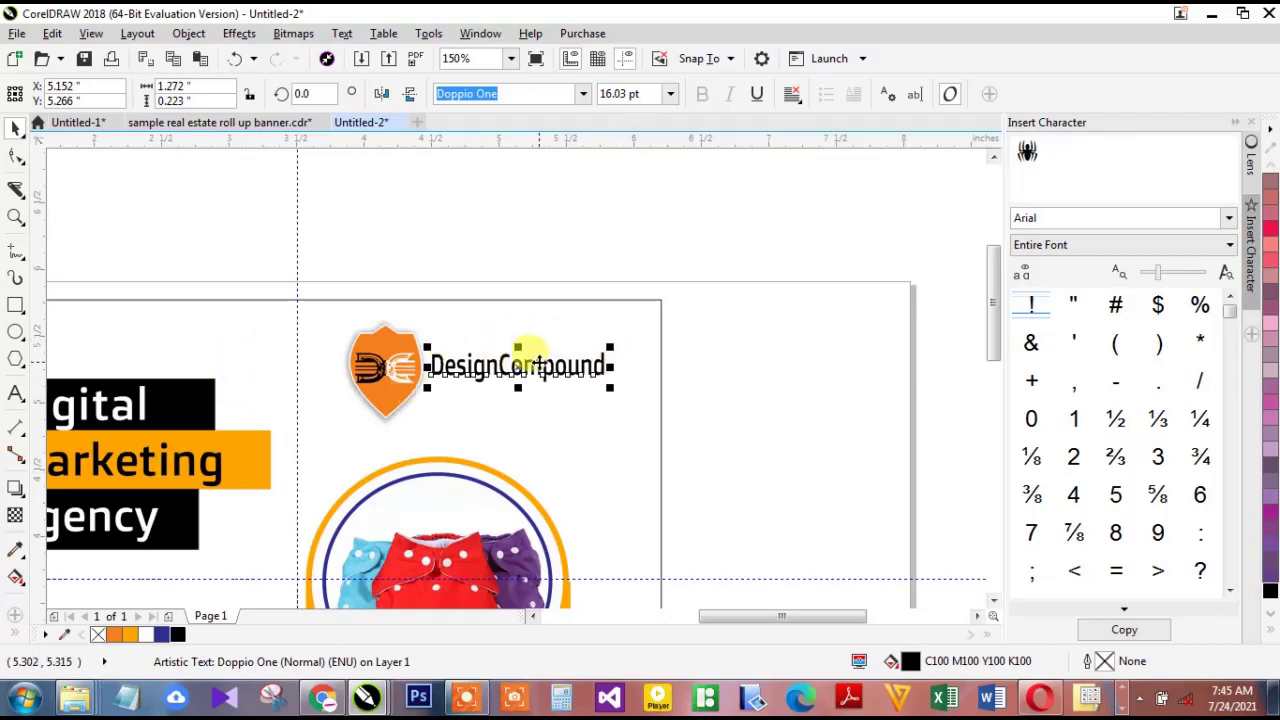
# Copy the DesignCompound text below itself and change the copy's wording to "We design, you use our template"
pyautogui.moveTo(545, 372); pyautogui.dragTo(556, 424)
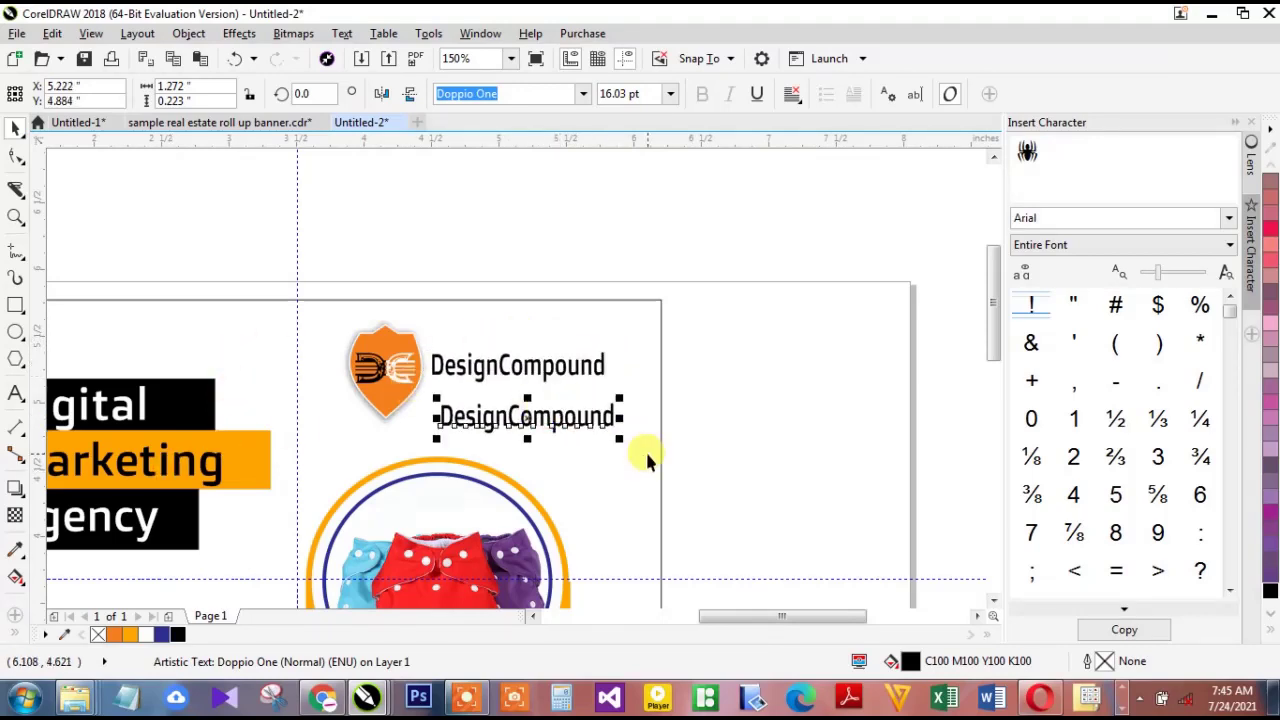
pyautogui.press('F8')
pyautogui.hotkey('ctrl', 'a')
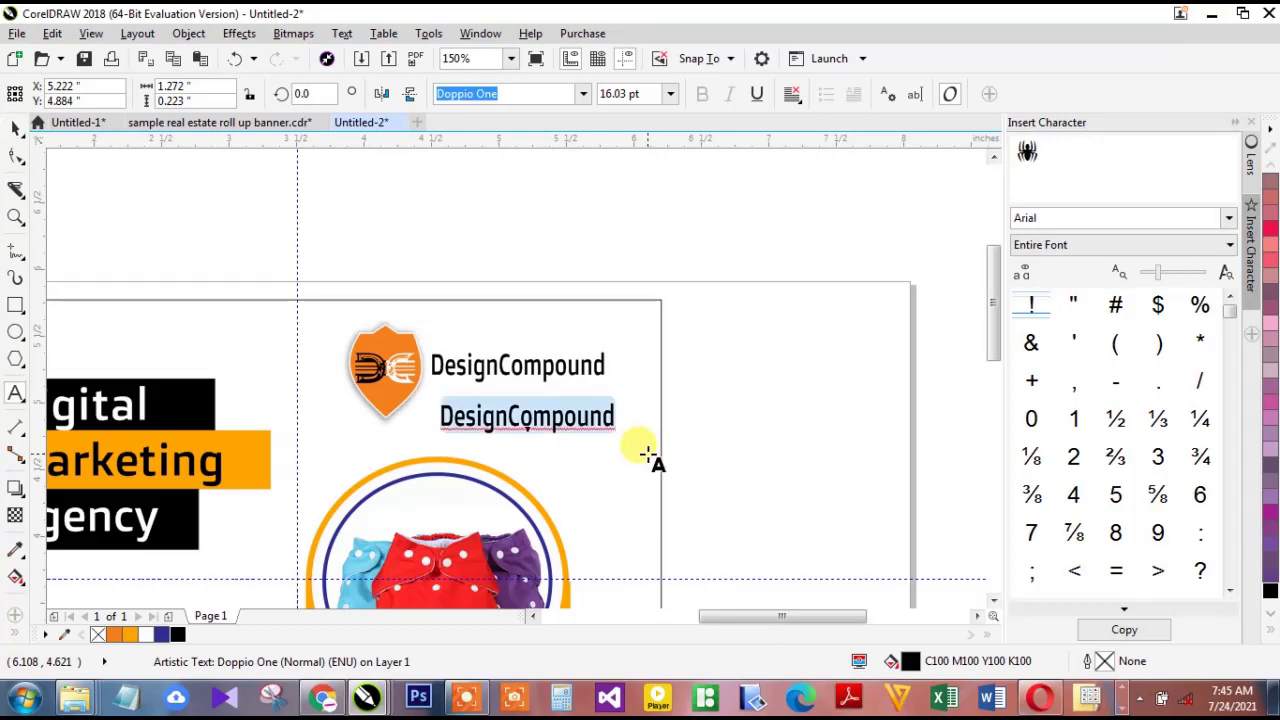
pyautogui.write('We')
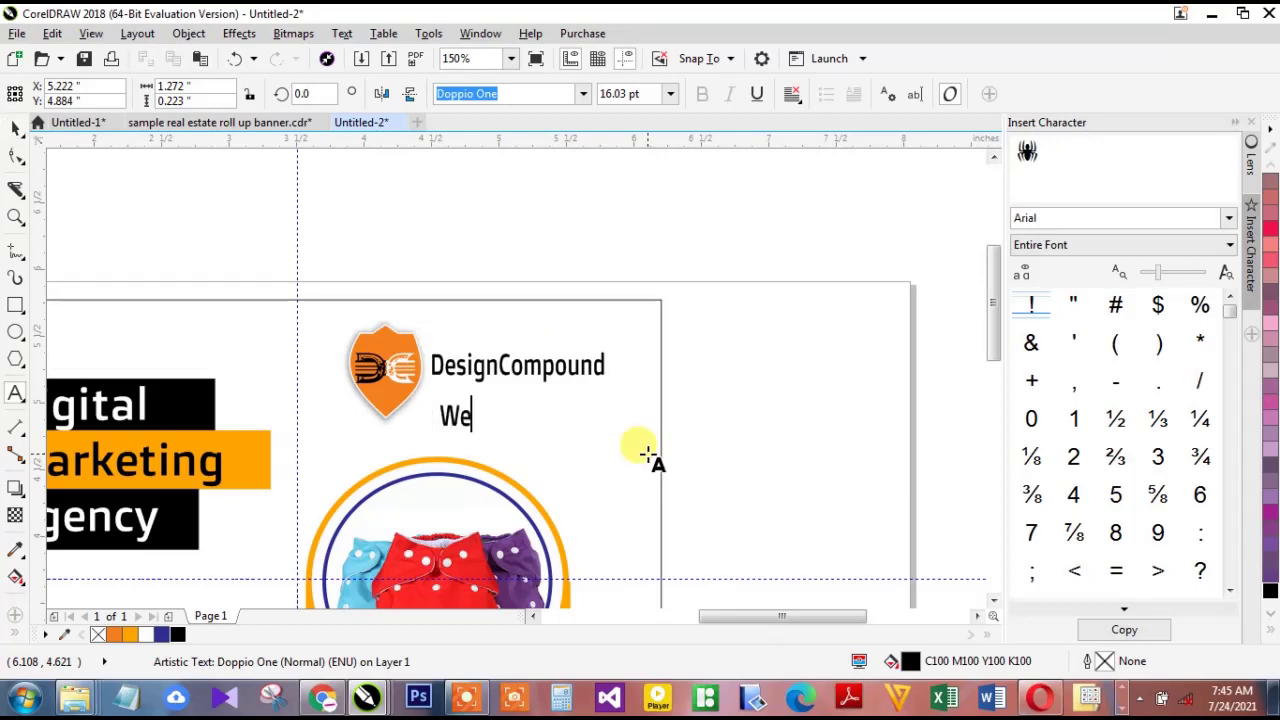
pyautogui.write(' design')
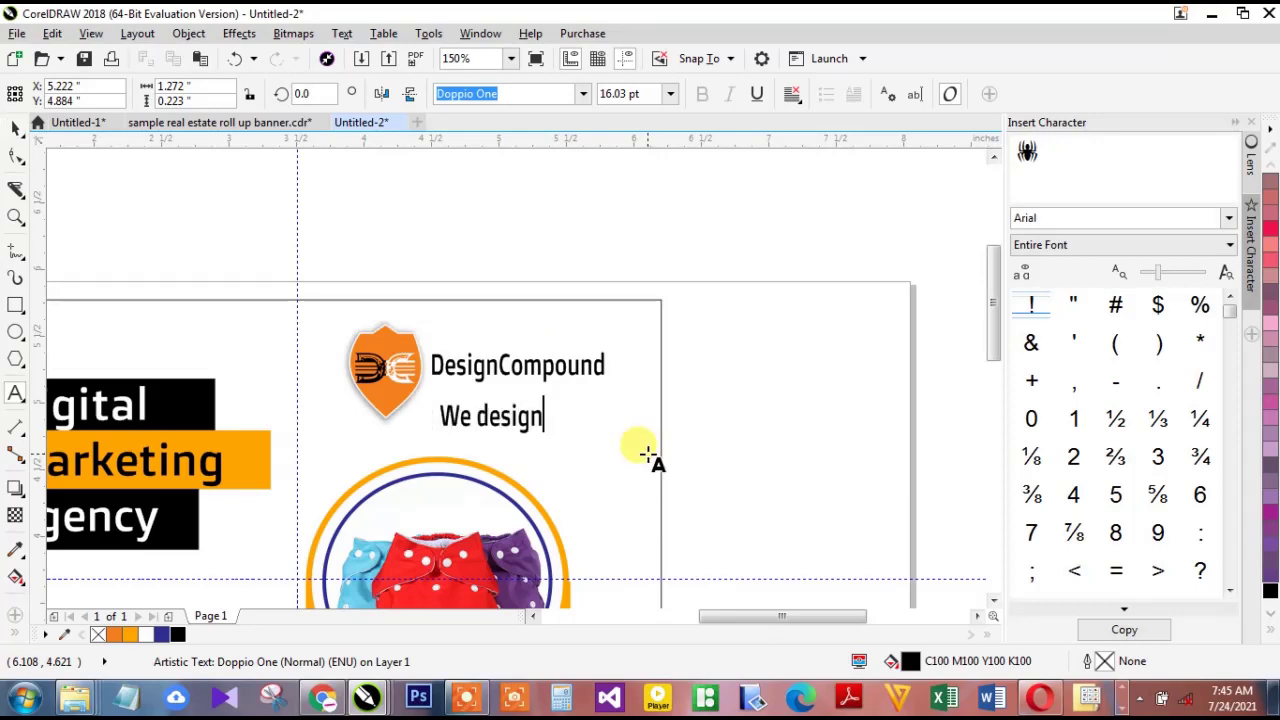
pyautogui.write(', you use our')
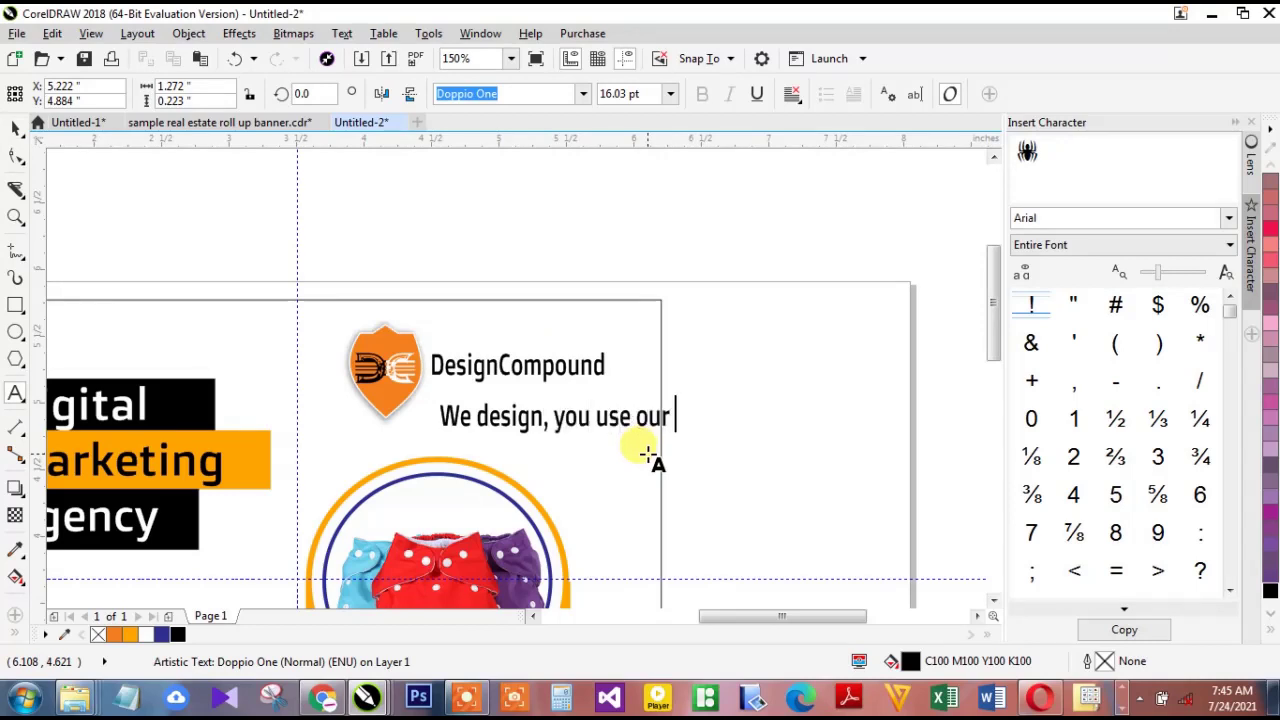
pyautogui.write(' template')
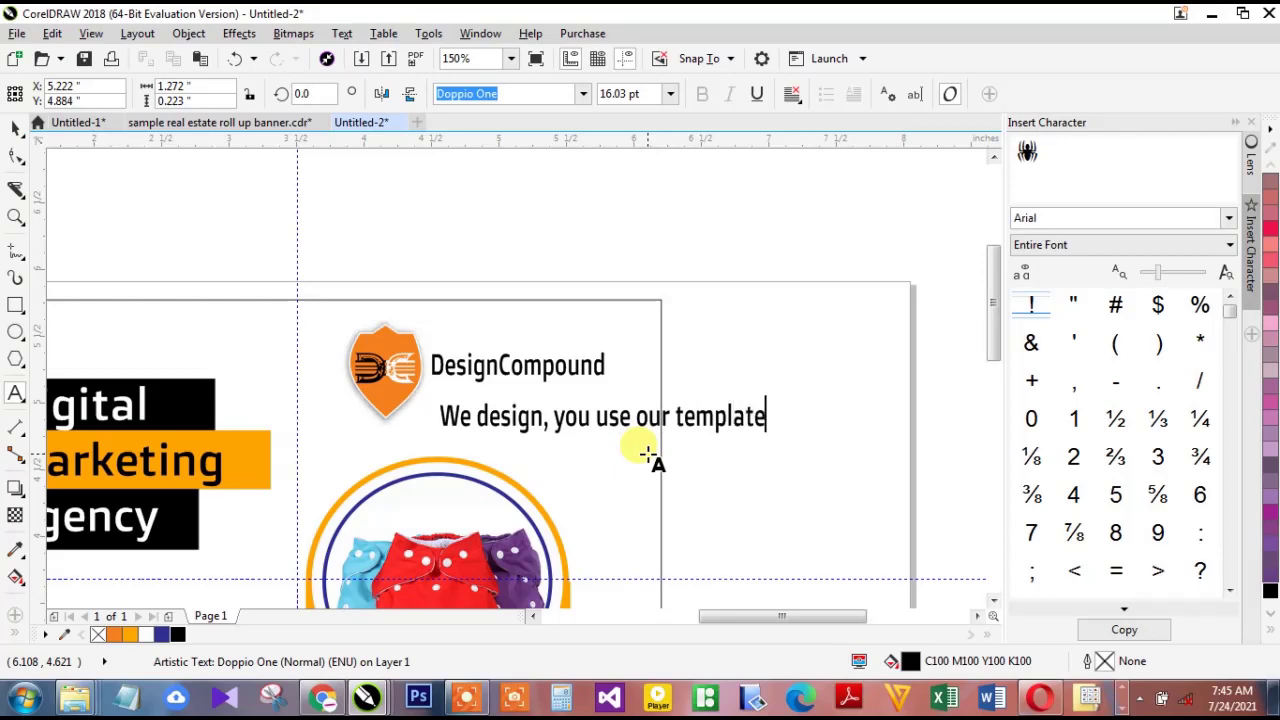
pyautogui.hotkey('ctrl', 'space')
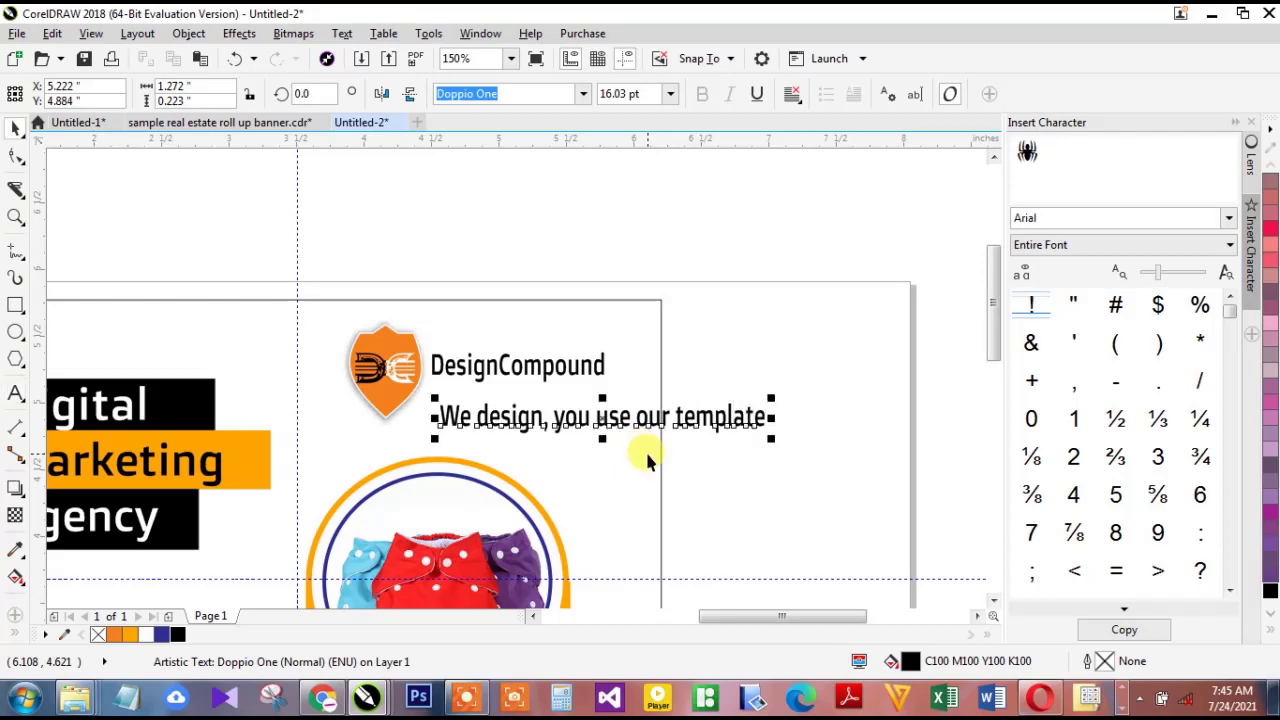
# Set the logo tagline's font to Buxton Sketch and scale it down to about 9.9 pt
pyautogui.click(582, 94)
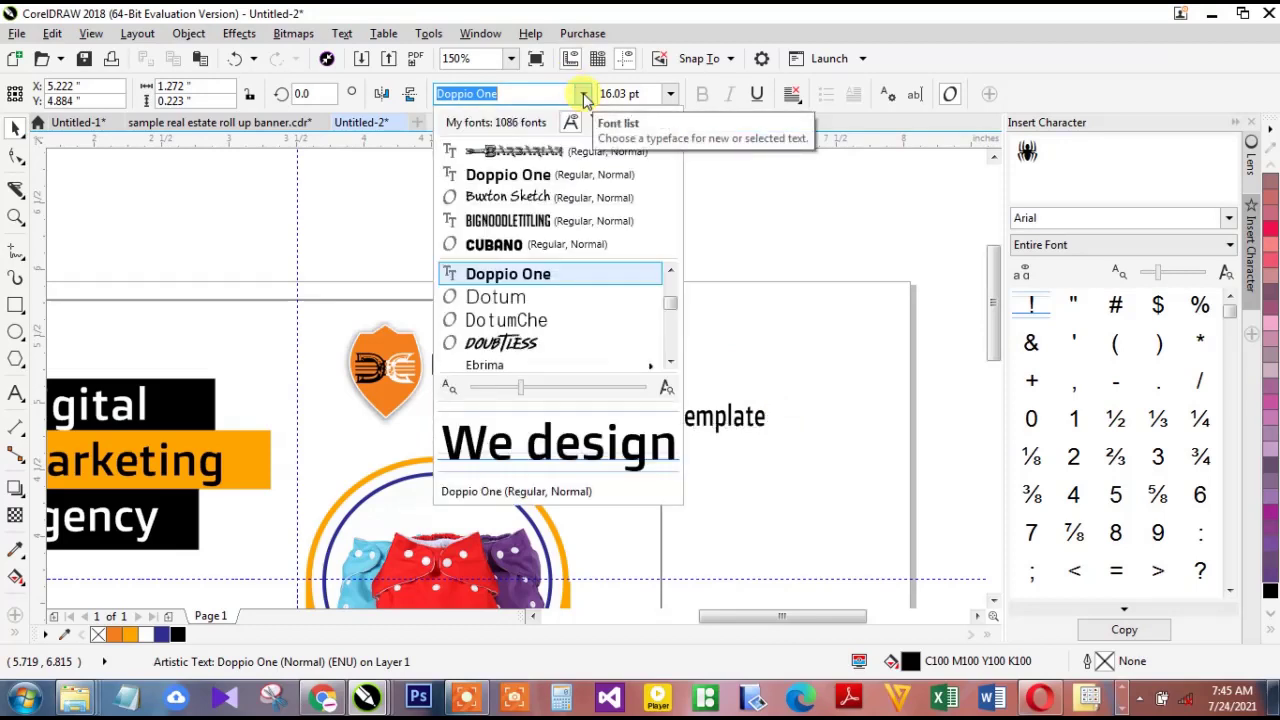
pyautogui.click(566, 198)
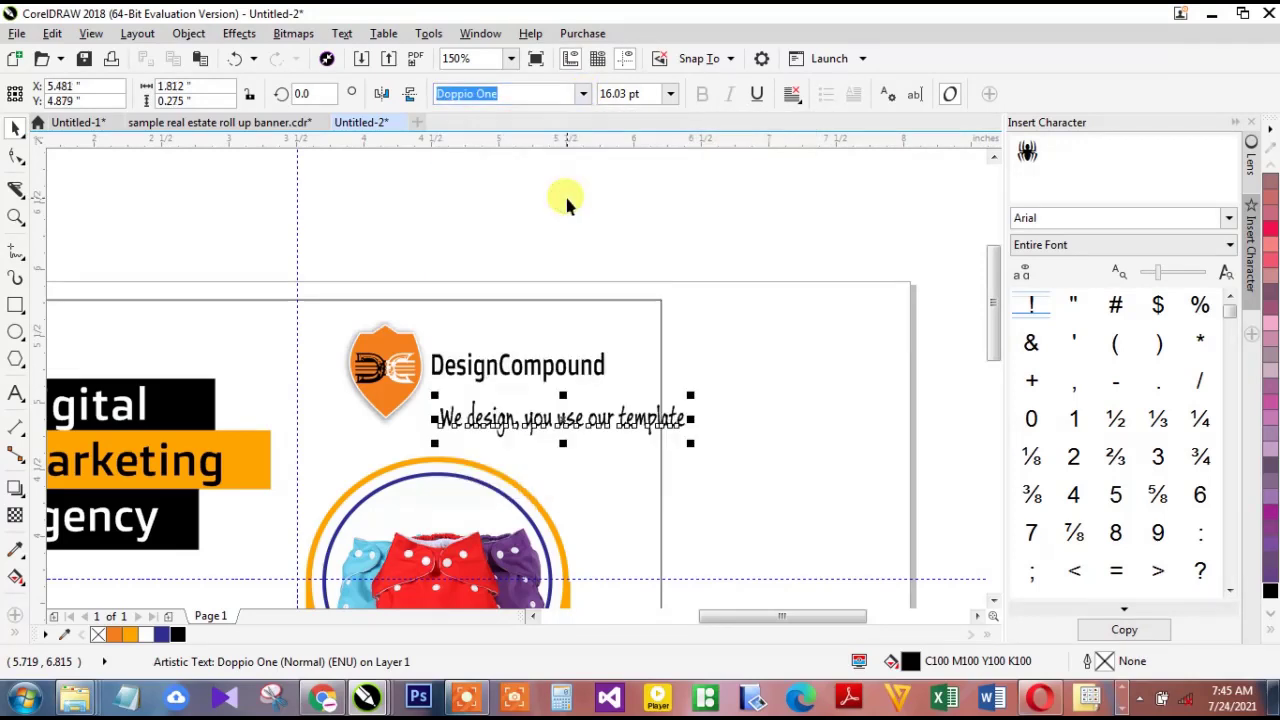
pyautogui.moveTo(690, 394); pyautogui.dragTo(597, 390)
pyautogui.click(522, 431)
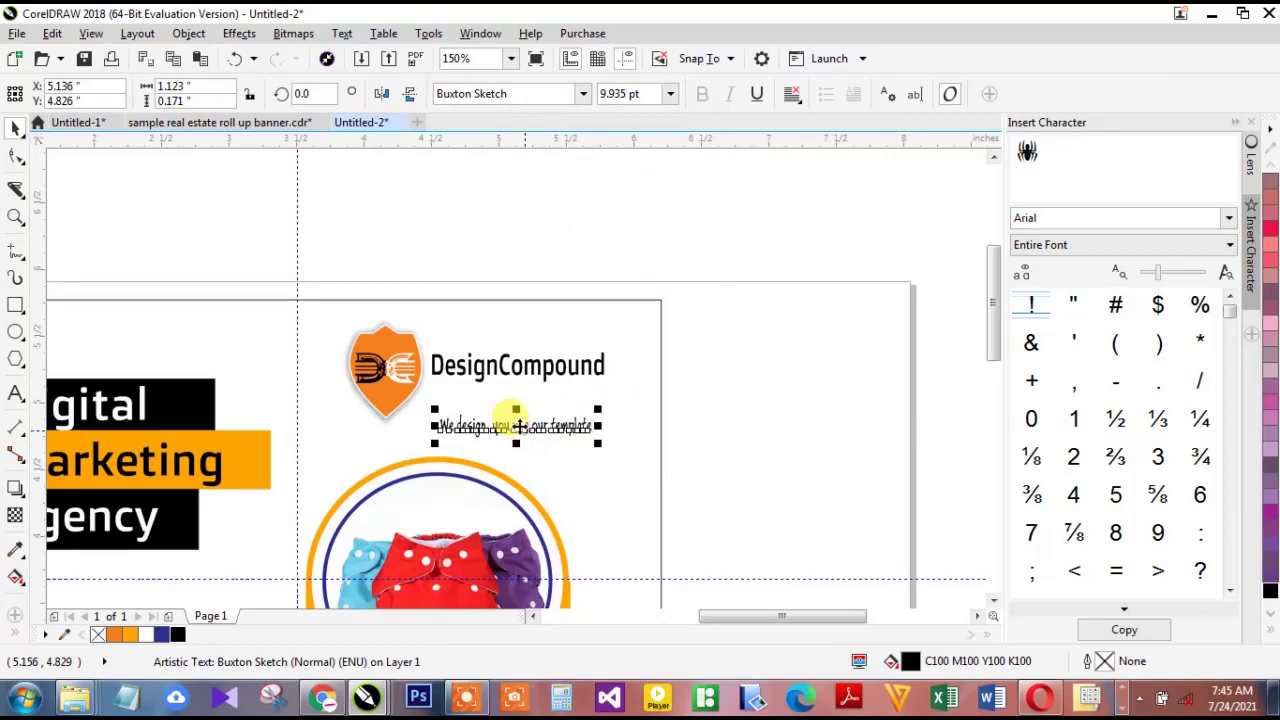
# Move the tagline directly under DesignCompound, at about X 5.23, Y 5.07, and fill it with 90% black
pyautogui.moveTo(522, 431); pyautogui.dragTo(549, 391)
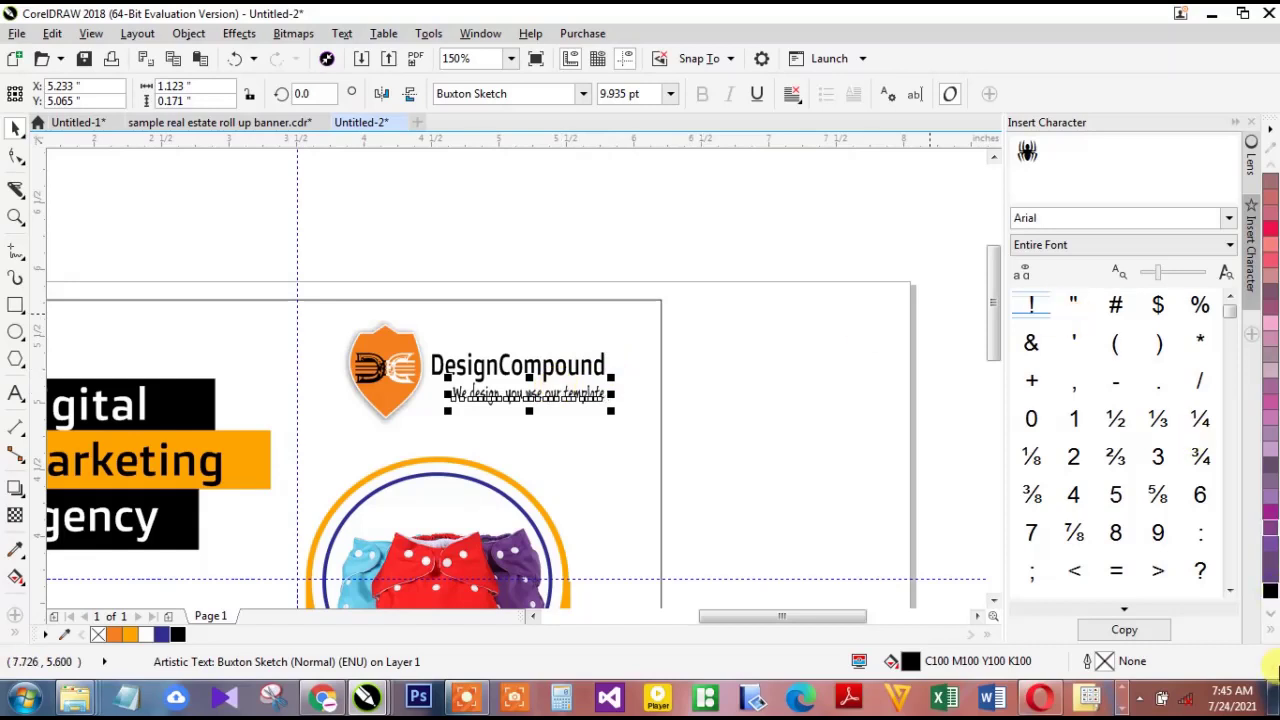
pyautogui.click(1267, 638)
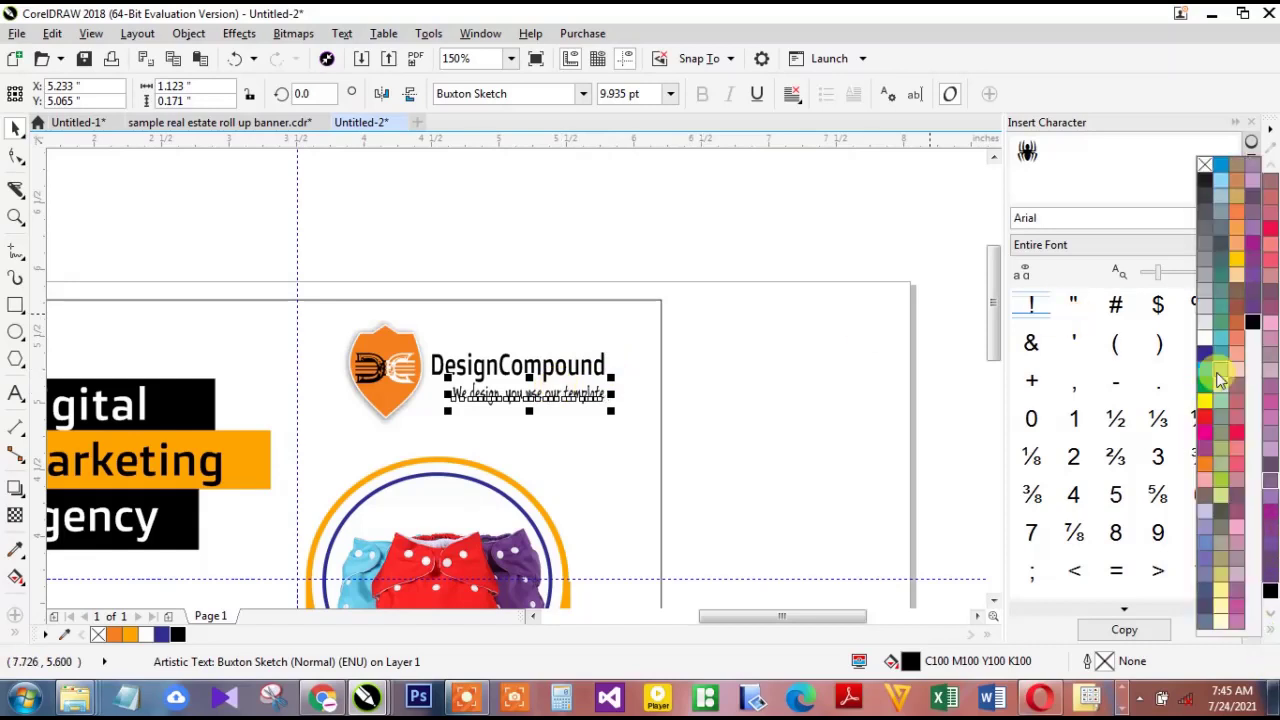
pyautogui.click(1198, 195)
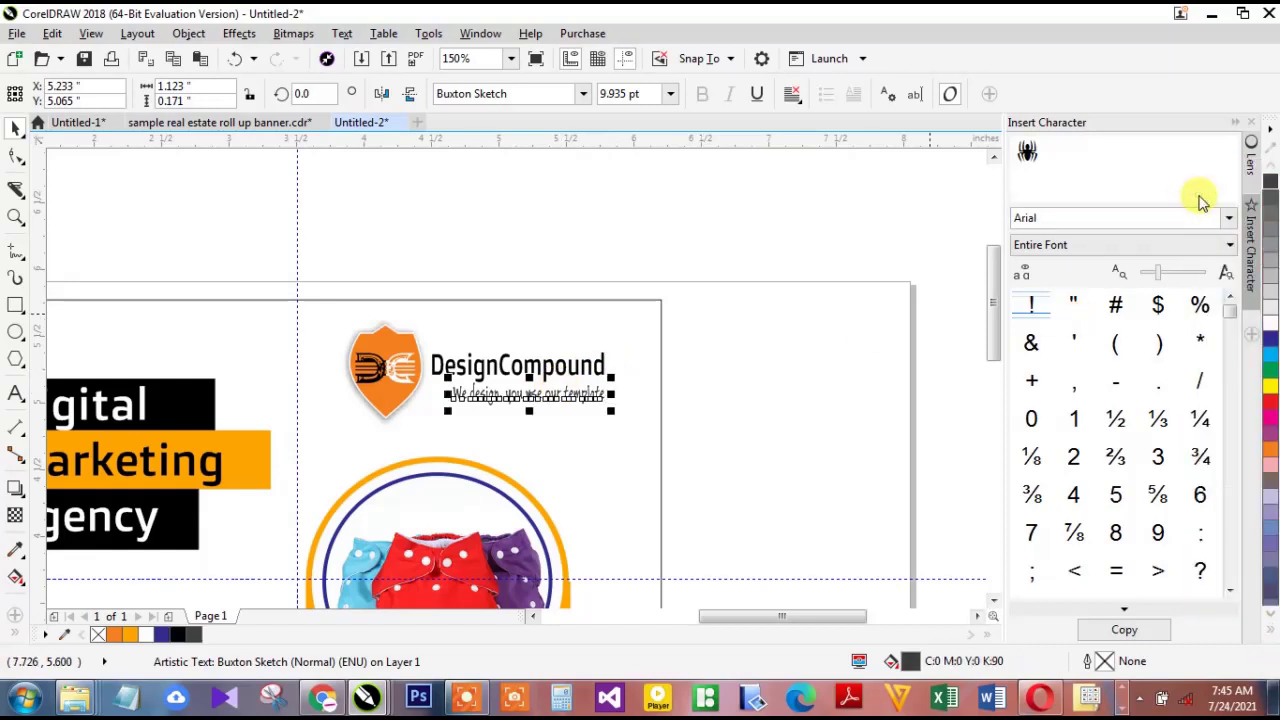
# Copy the tagline below the Digital Marketing Agency heading and change its wording to "Your irresistible and unfailing digital marketing partner"
pyautogui.hotkey('shift', 'F4')
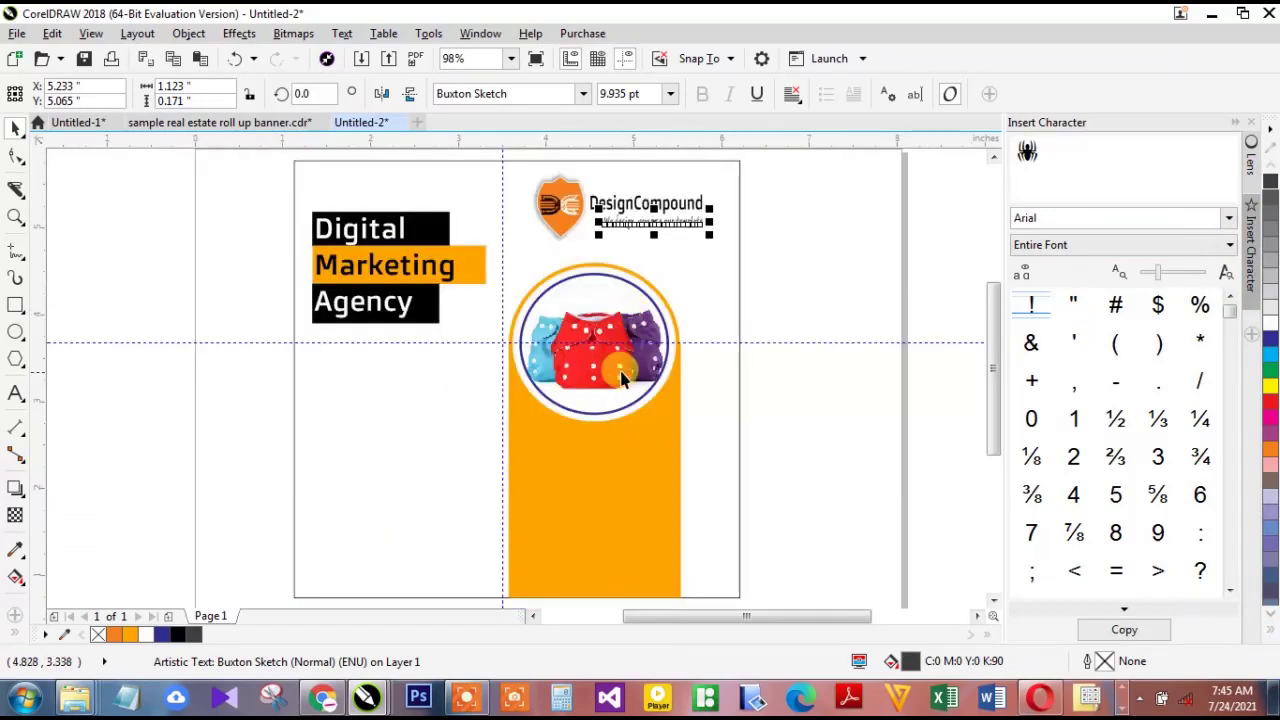
pyautogui.moveTo(659, 235); pyautogui.dragTo(362, 348)
pyautogui.click(445, 350)
pyautogui.press('F8')
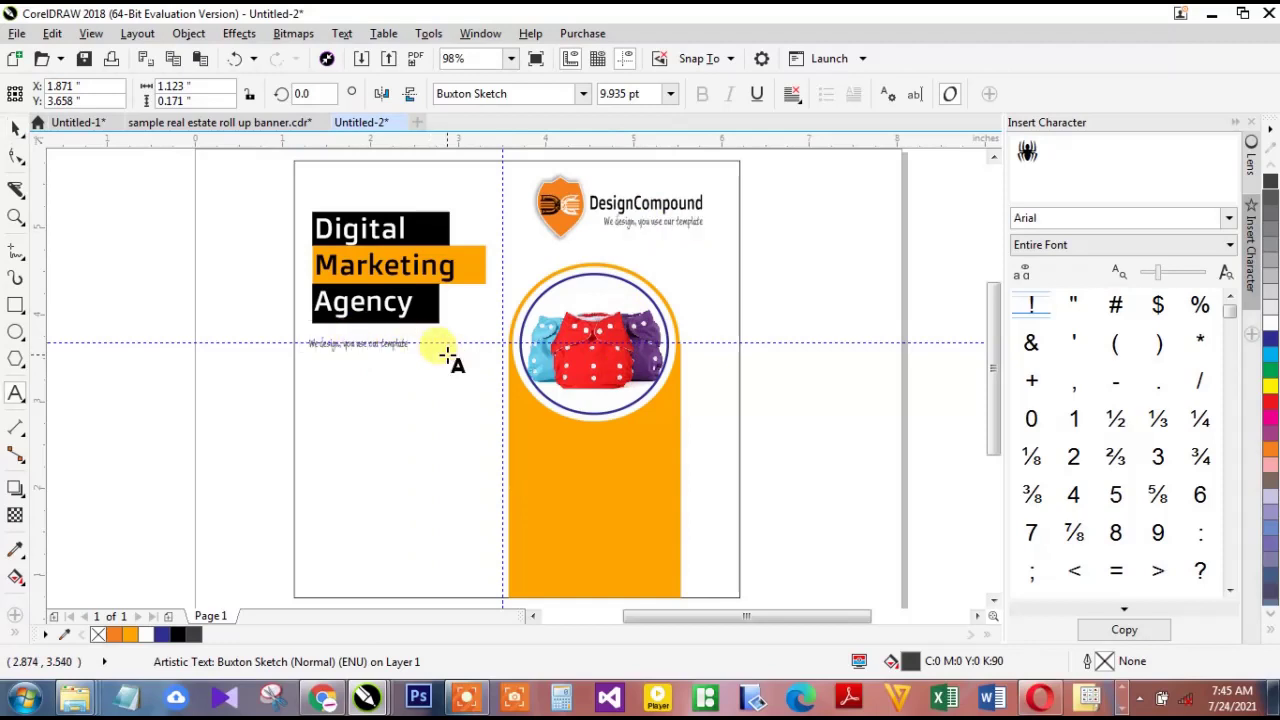
pyautogui.hotkey('ctrl', 'a')
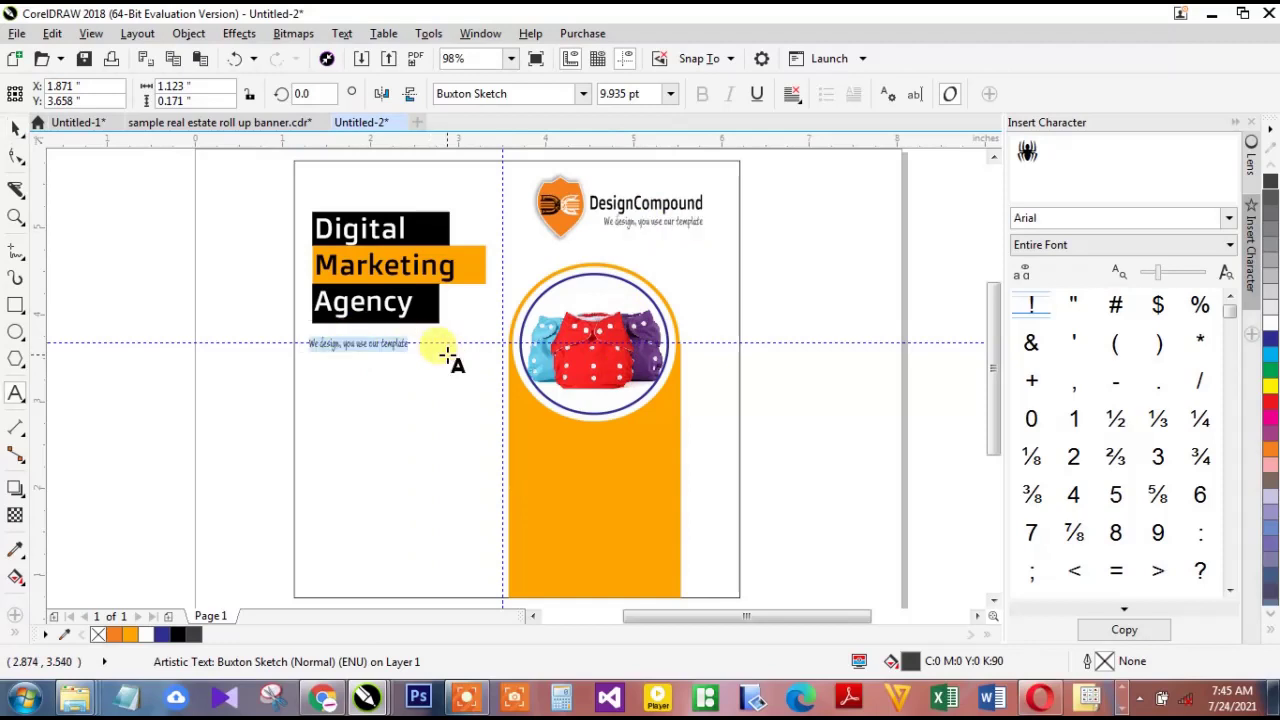
pyautogui.press('Delete')
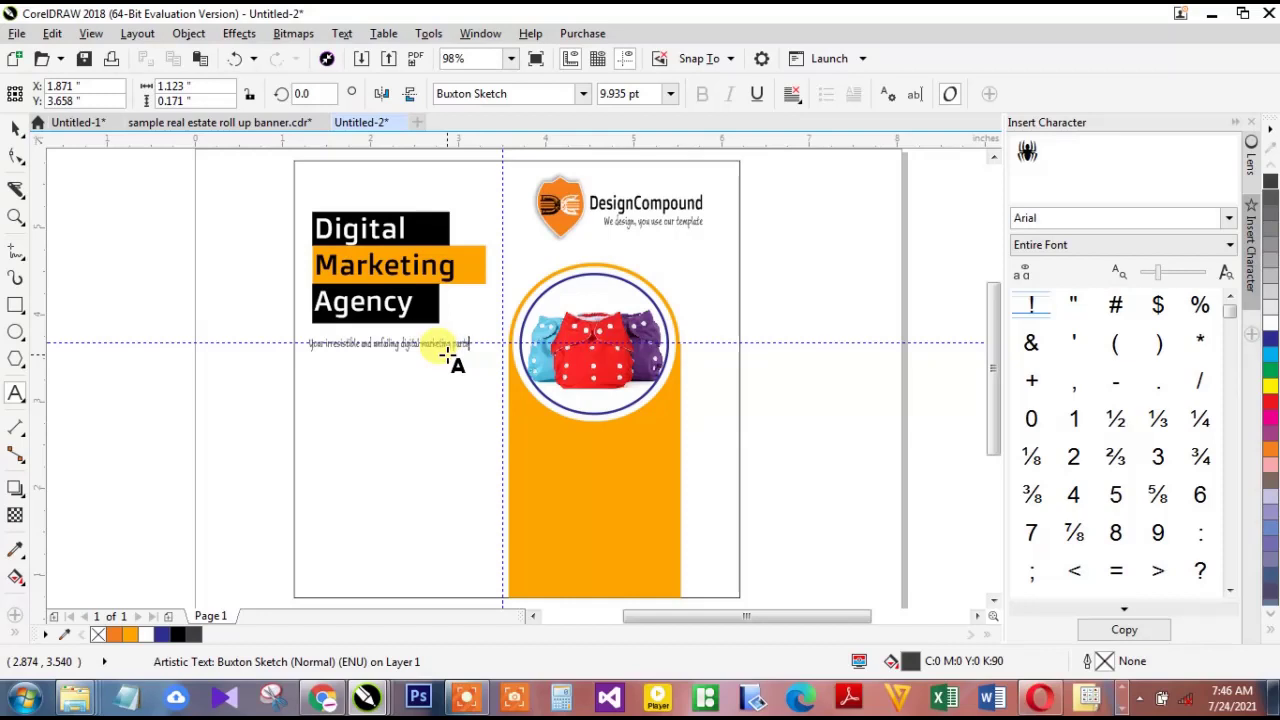
pyautogui.hotkey('ctrl', 'space')
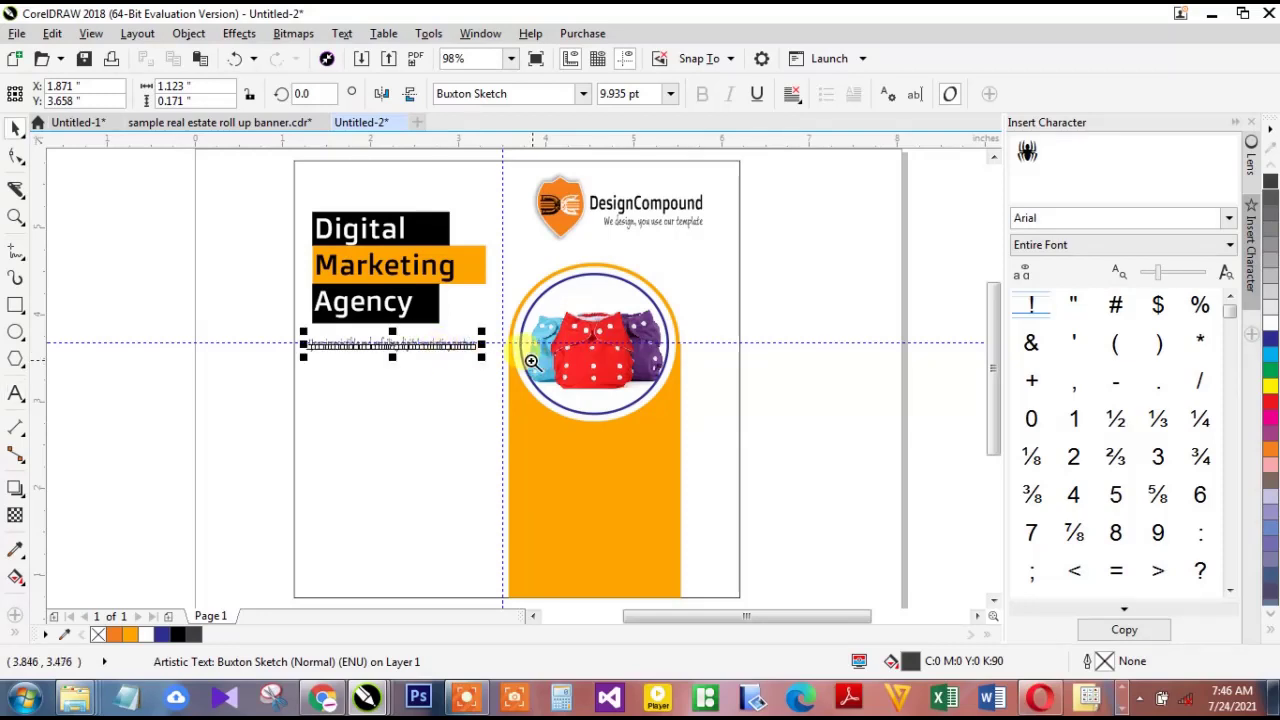
# Enlarge the line of text under the heading to about 16.1 pt
pyautogui.moveTo(267, 288); pyautogui.dragTo(553, 414)
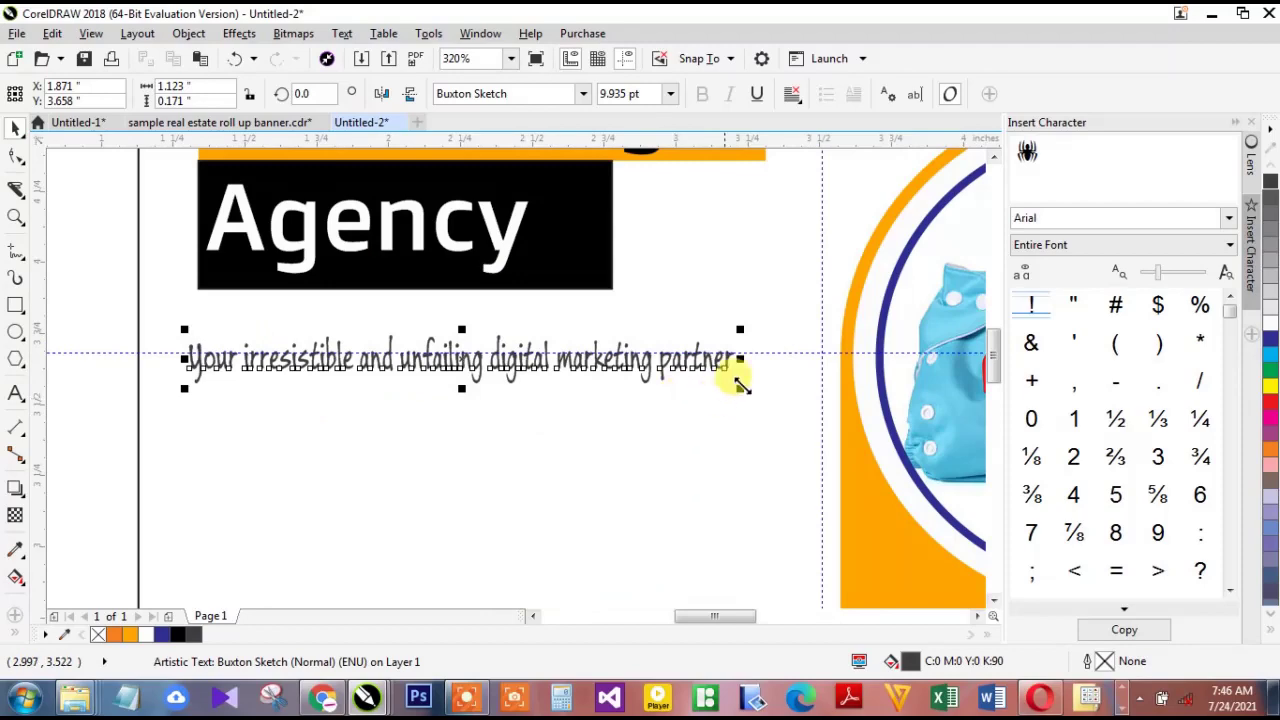
pyautogui.moveTo(740, 388); pyautogui.dragTo(928, 420)
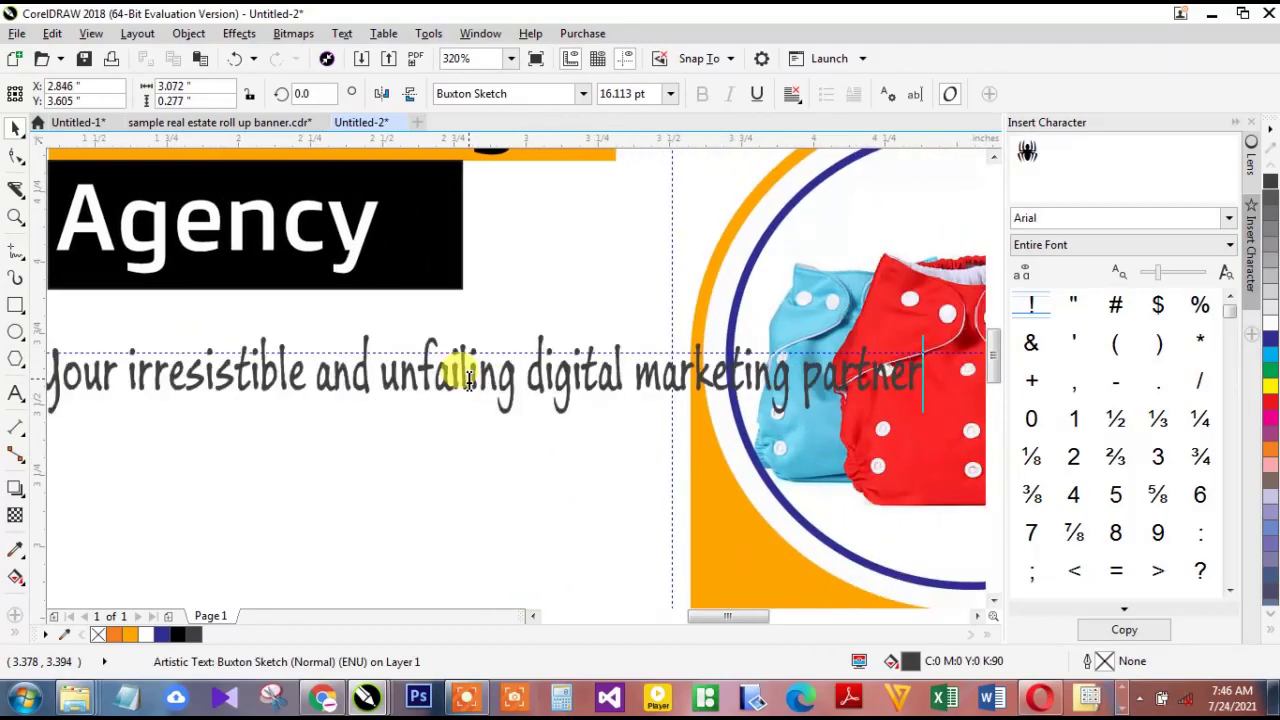
# Break the slogan onto a second line before "digital marketing partner" and place it under the heading at about X 2.30, Y 3.55
pyautogui.press('F8')
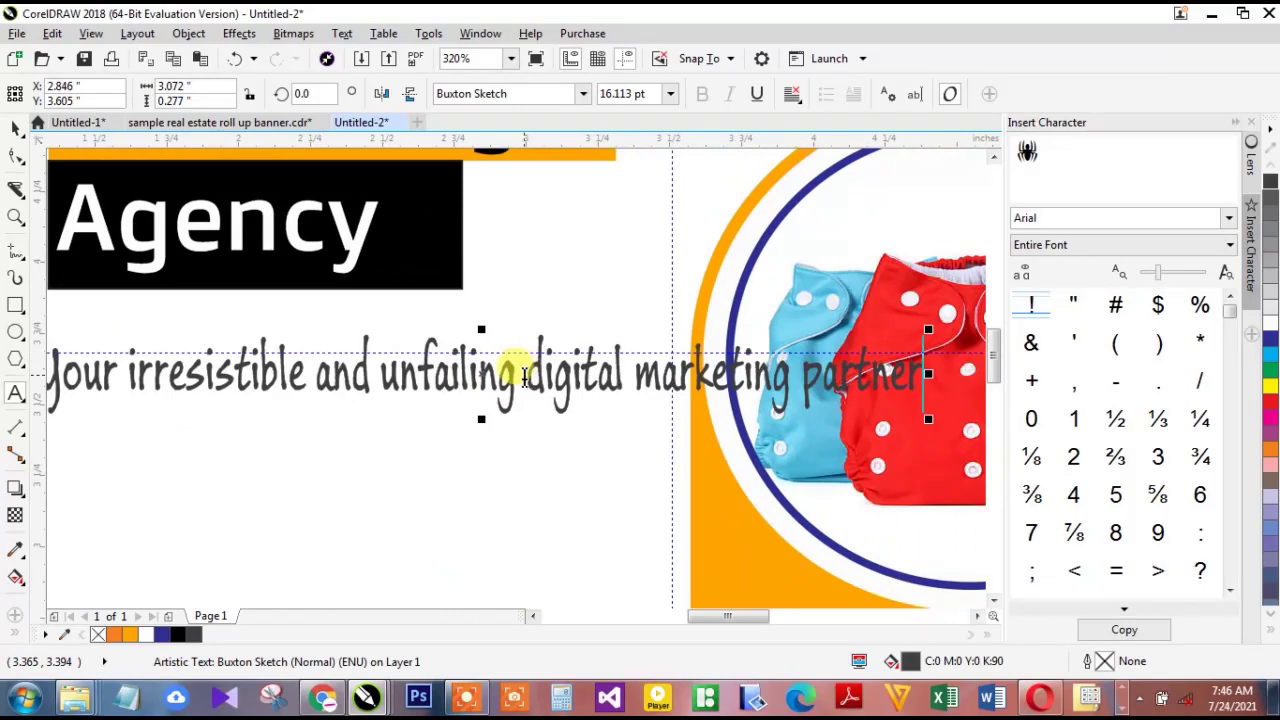
pyautogui.click(524, 376)
pyautogui.press('Return')
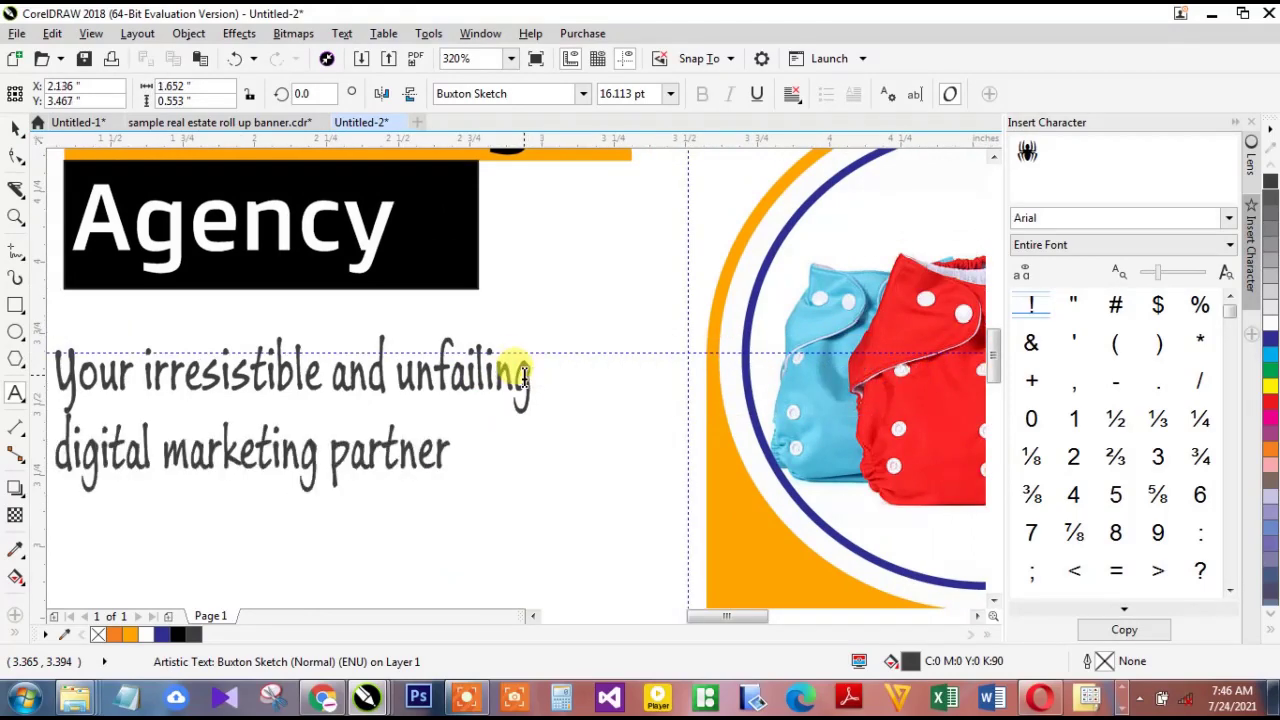
pyautogui.hotkey('ctrl', 'space')
pyautogui.scroll(-2, 524, 376)
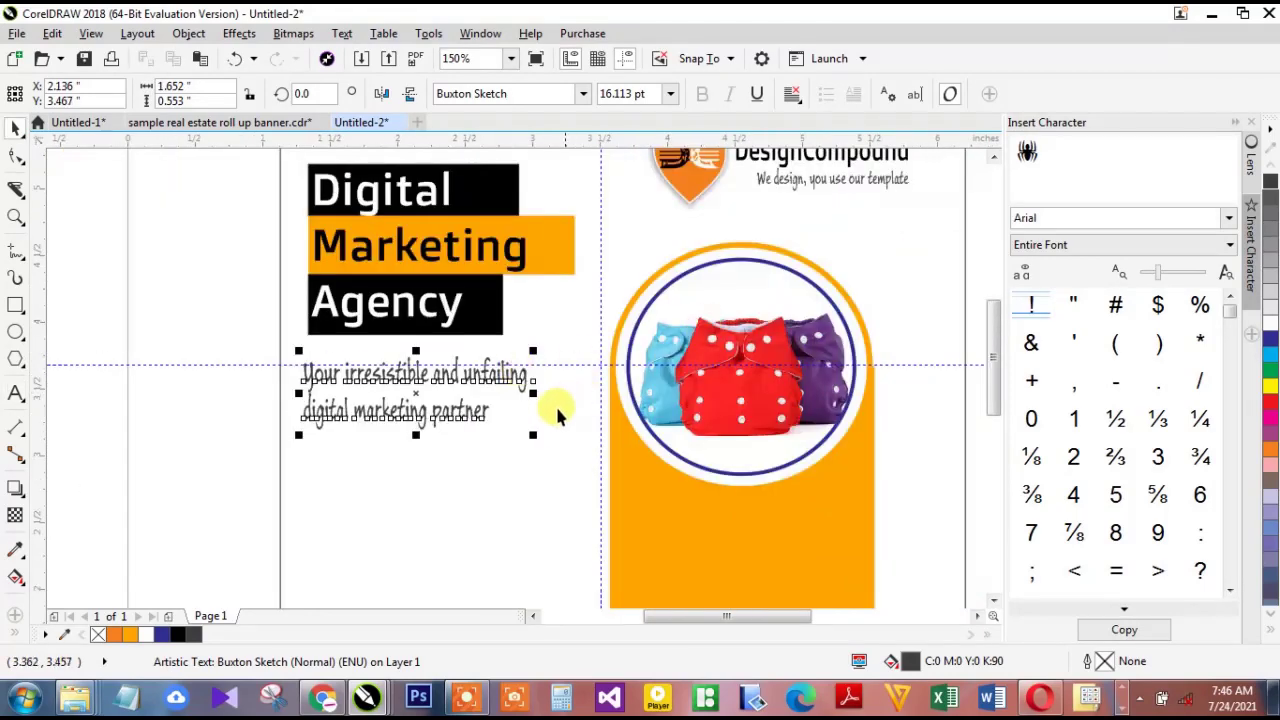
pyautogui.moveTo(539, 436); pyautogui.dragTo(537, 435)
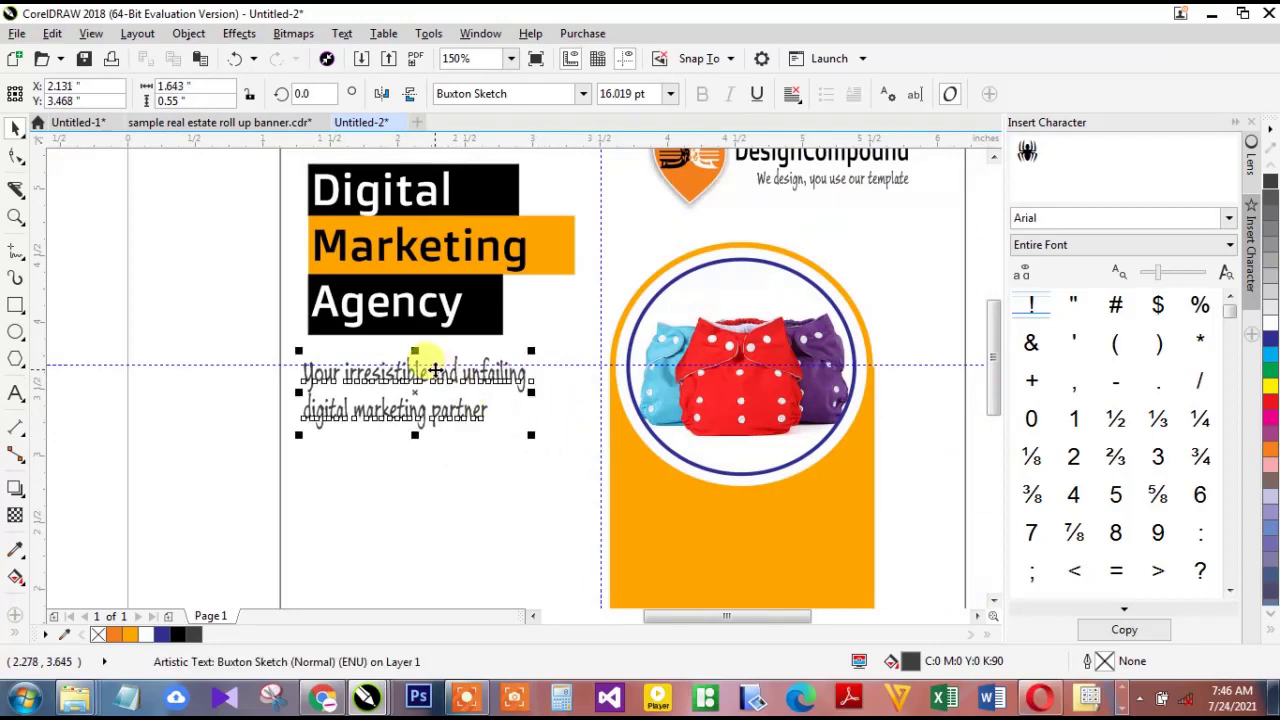
pyautogui.moveTo(443, 373); pyautogui.dragTo(468, 363)
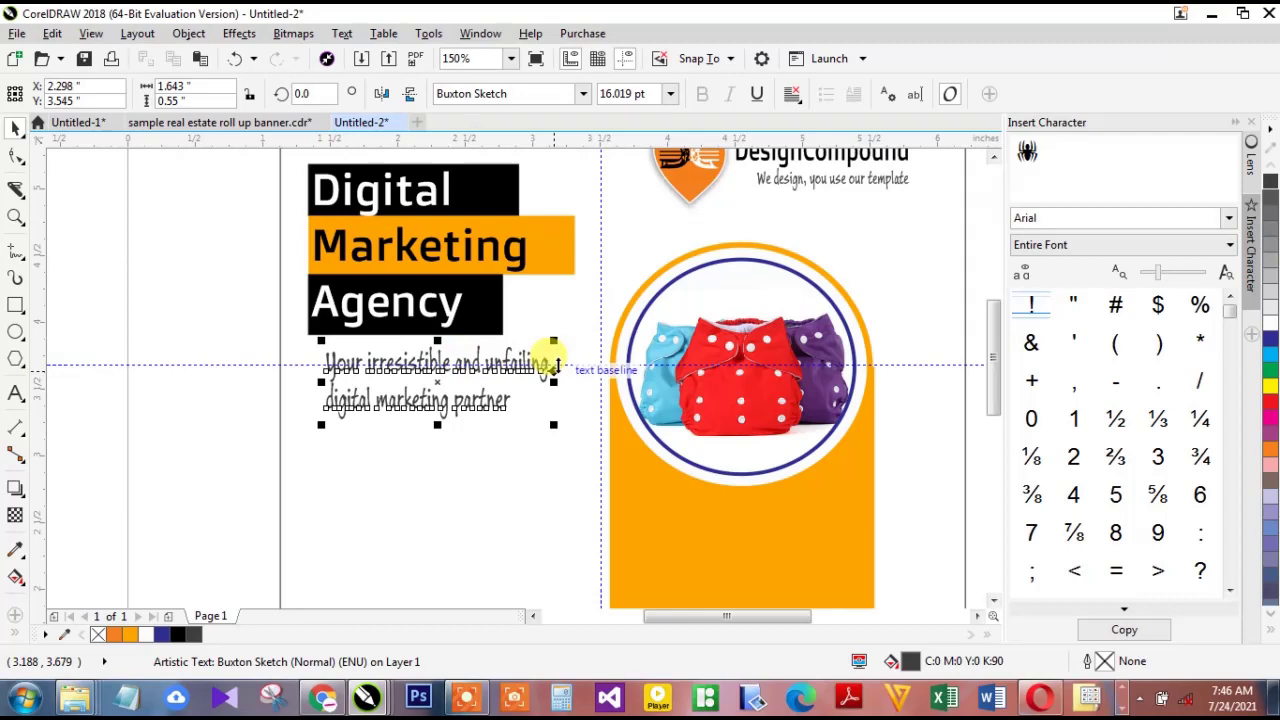
# Draw a rectangle about 1.71 × 0.46 in at the foot of the flyer's left half and round its corners to about 0.20 in
pyautogui.hotkey('shift', 'F4')
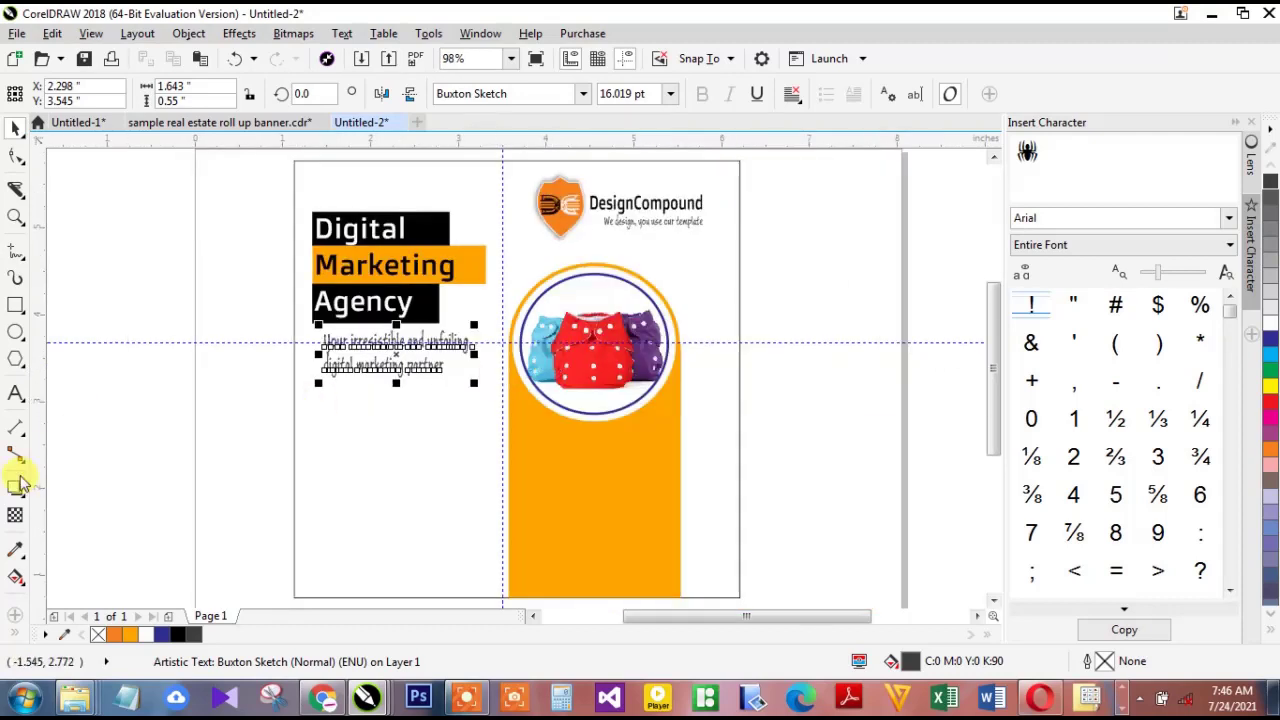
pyautogui.click(15, 305)
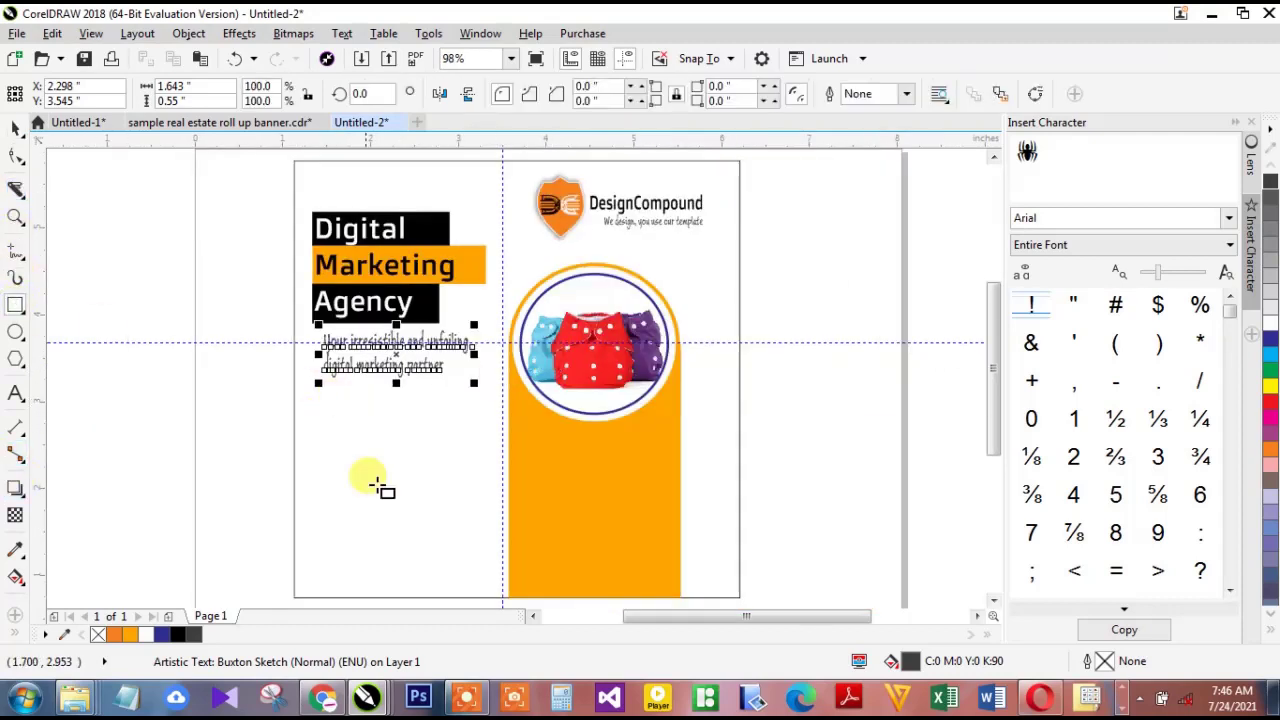
pyautogui.moveTo(320, 524); pyautogui.dragTo(474, 569)
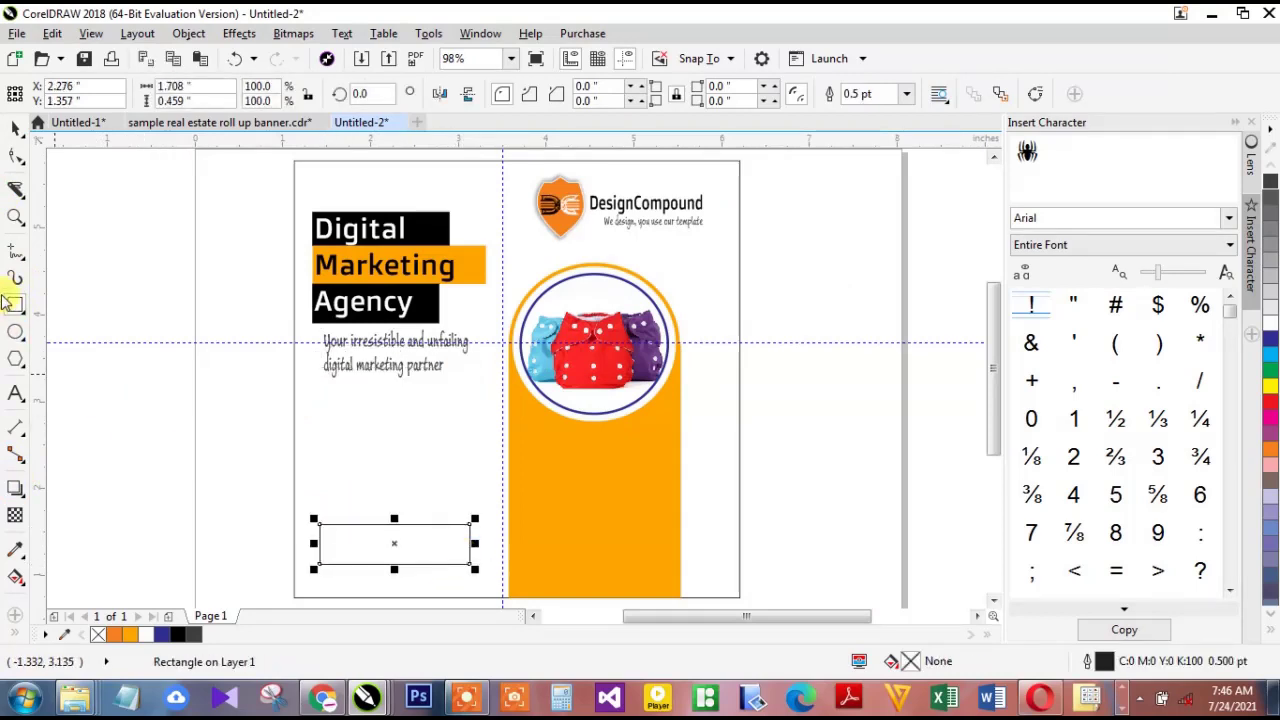
pyautogui.click(15, 159)
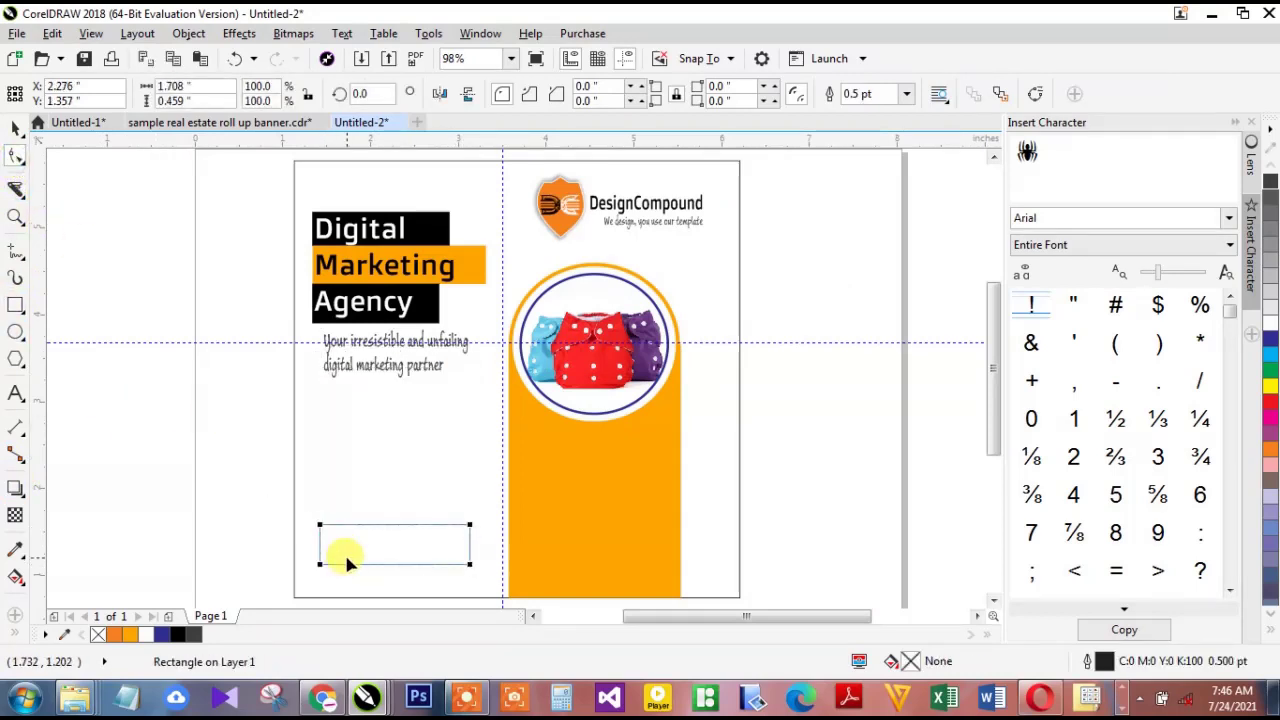
pyautogui.moveTo(320, 527); pyautogui.dragTo(337, 523)
pyautogui.press('space')
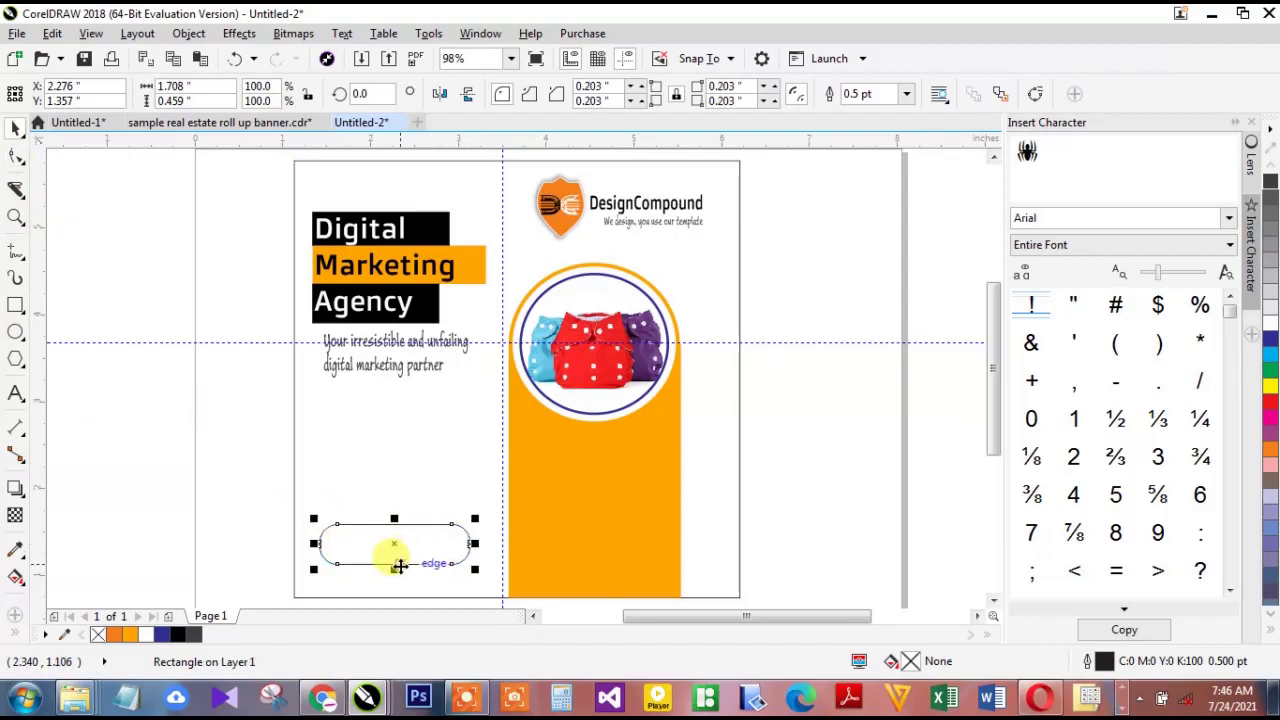
# Widen the rounded rectangle to about 1.85 in, fill it with orange #FFA601 and remove its outline
pyautogui.moveTo(474, 544); pyautogui.dragTo(487, 543)
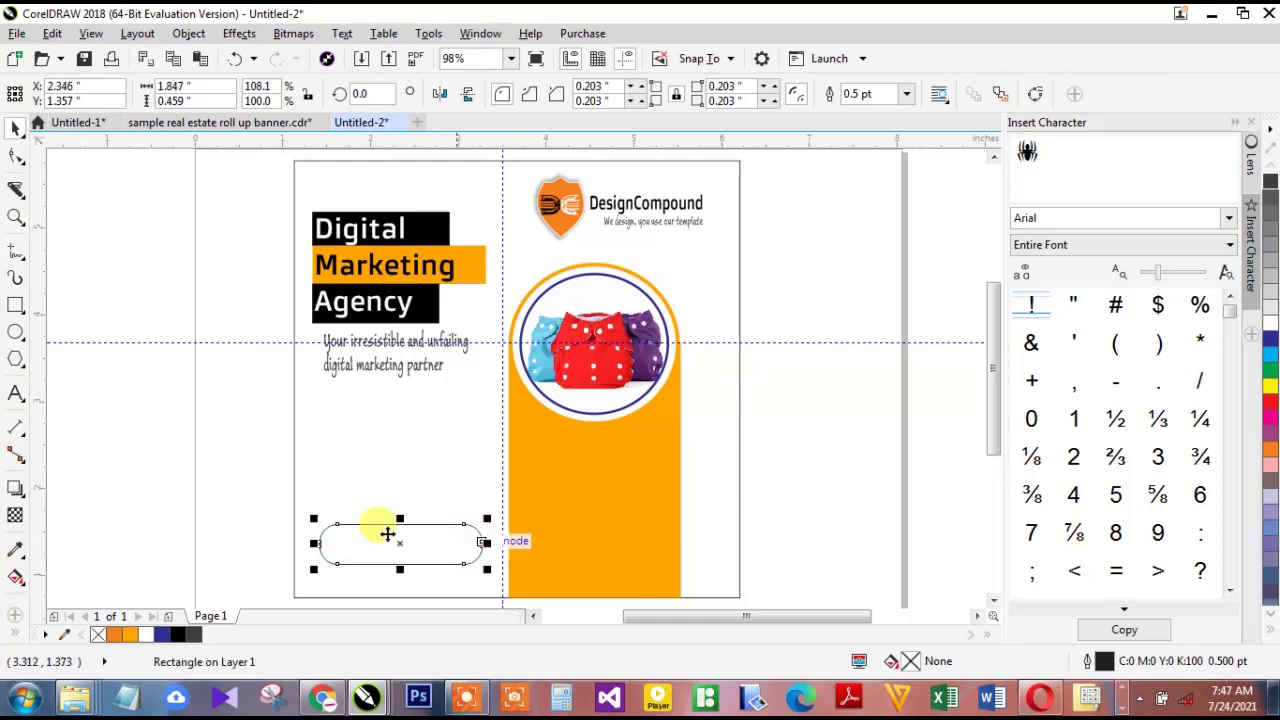
pyautogui.click(128, 634)
pyautogui.rightClick(97, 634)
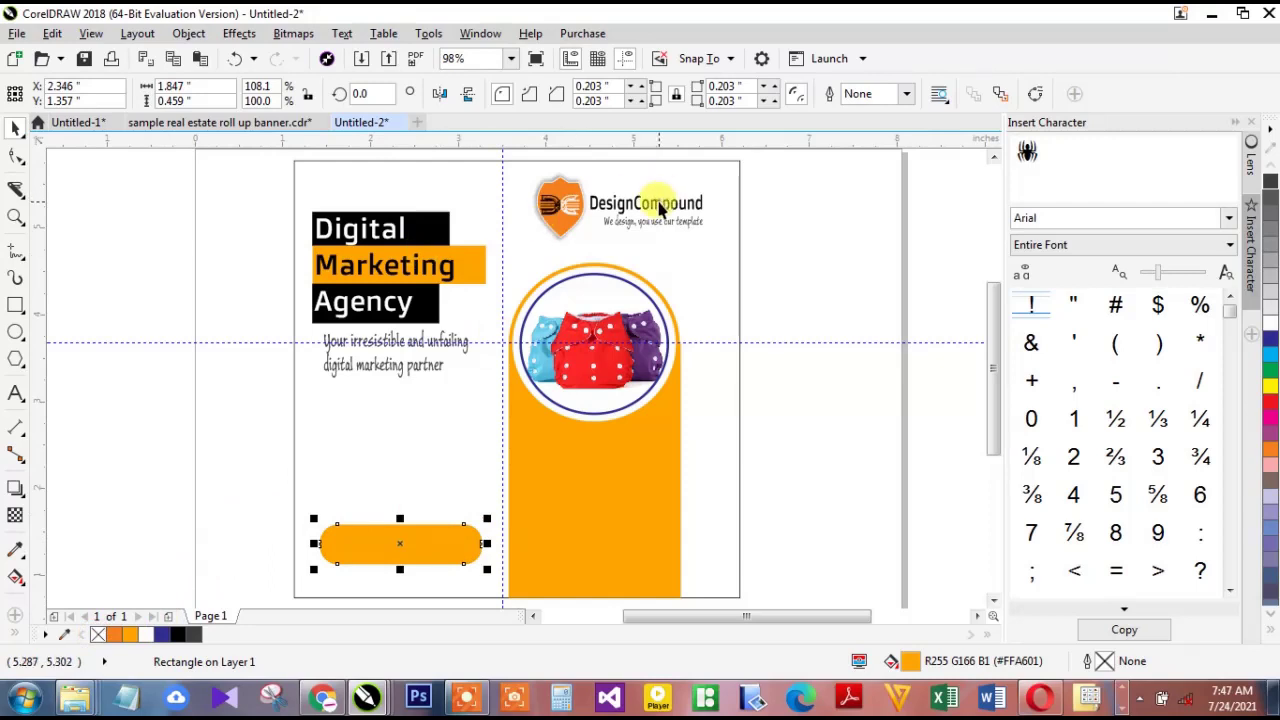
# Place a copy of the DesignCompound text on the orange rounded rectangle, reworded as "GET STARTED" and enlarged to about 22.6 pt
pyautogui.moveTo(660, 208); pyautogui.dragTo(260, 432)
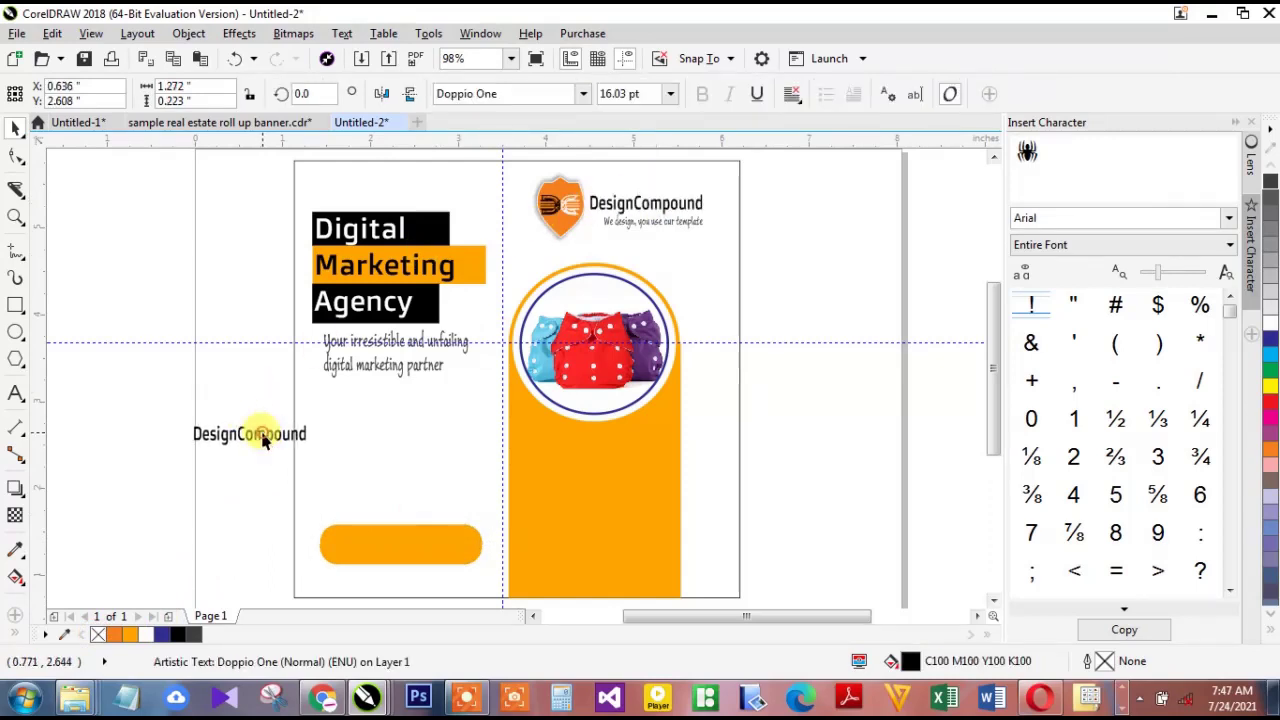
pyautogui.press('F8')
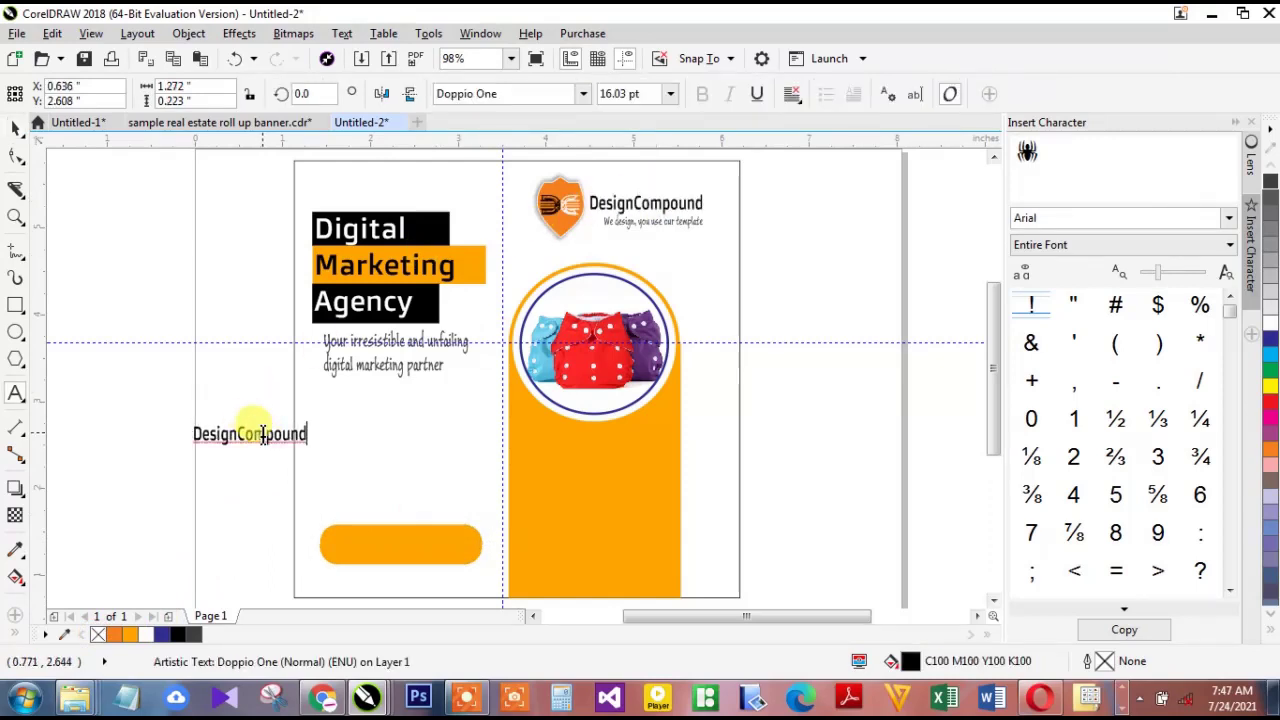
pyautogui.hotkey('ctrl', 'a')
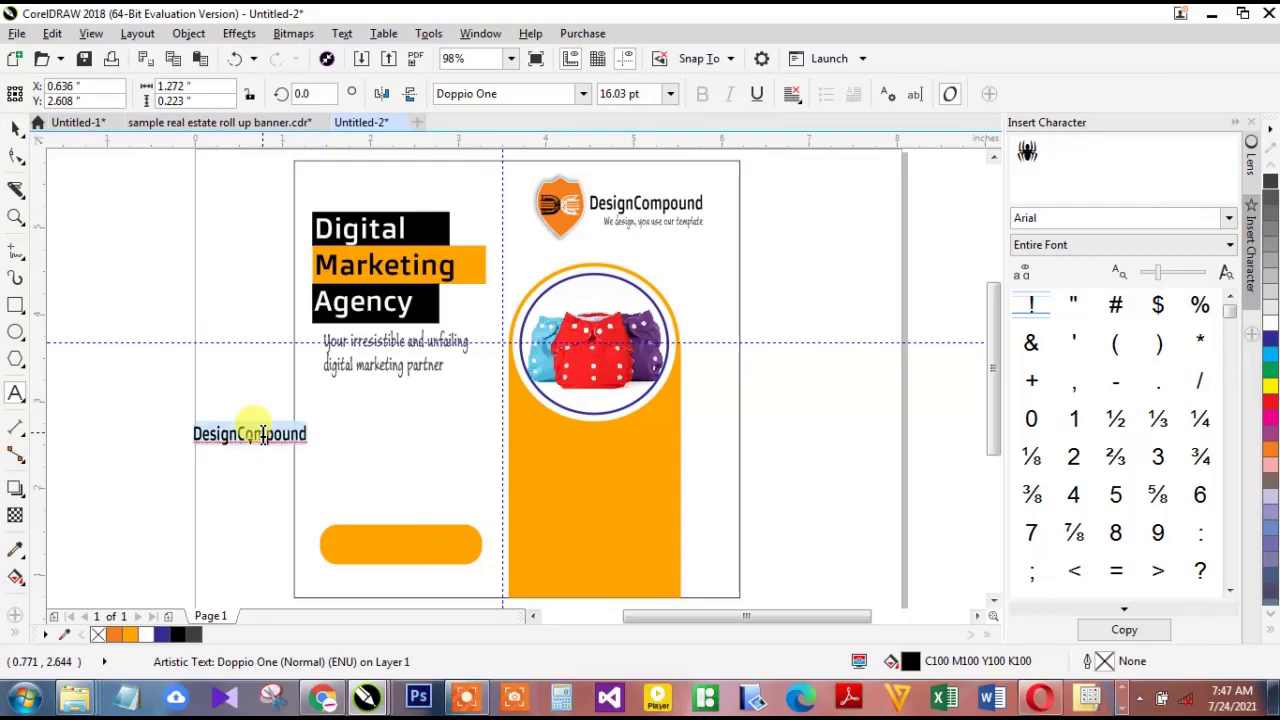
pyautogui.write('GET STARTED')
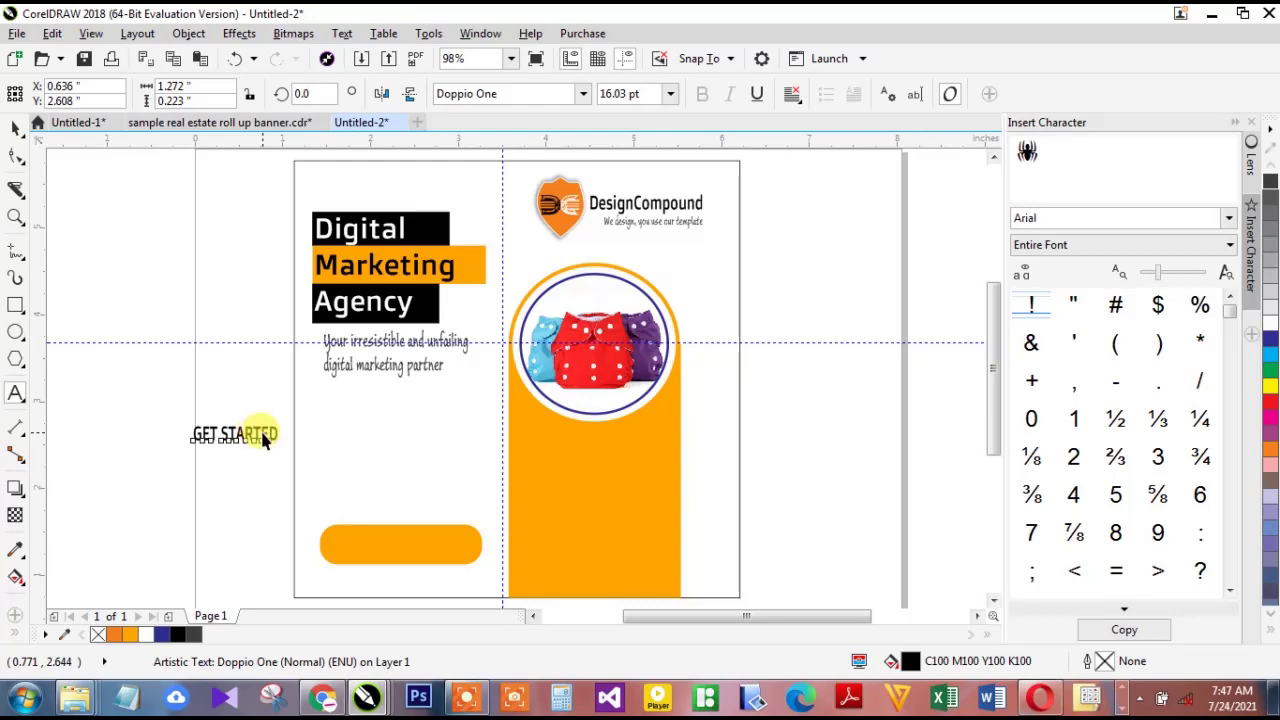
pyautogui.hotkey('ctrl', 'space')
pyautogui.moveTo(248, 431); pyautogui.dragTo(417, 547)
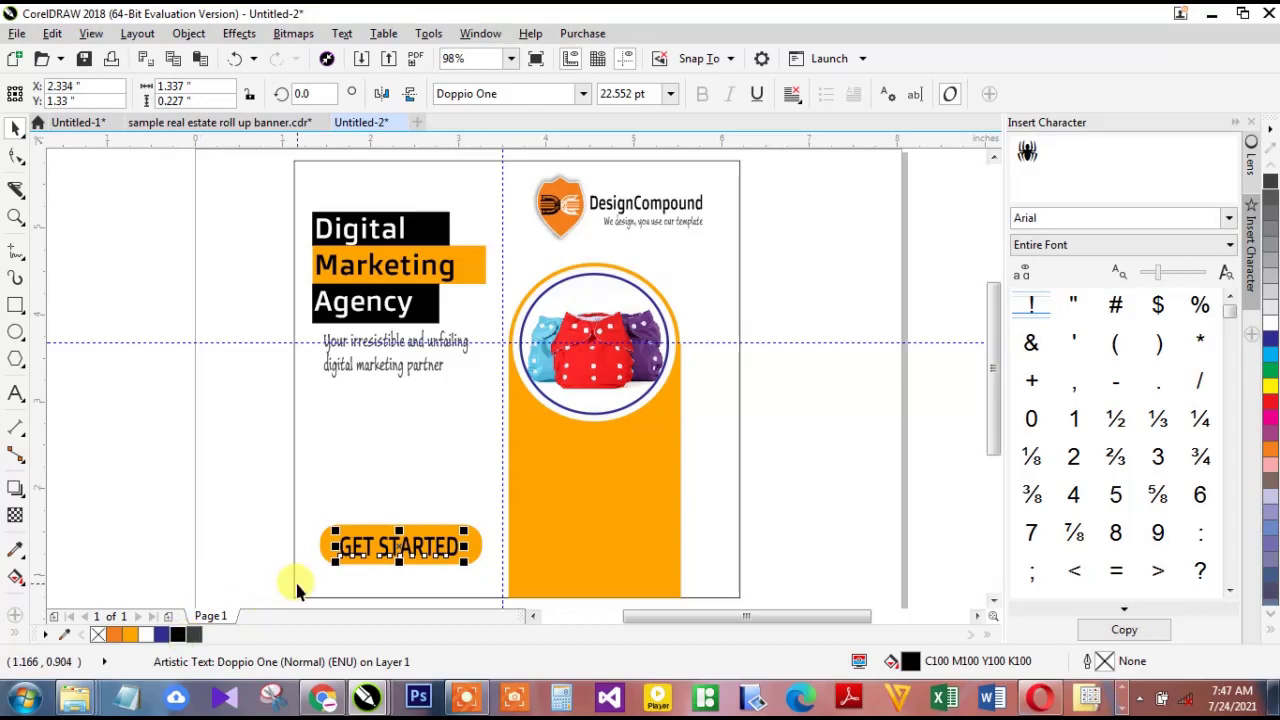
# Give the GET STARTED text a white outline about 2.8 pt wide, set behind the fill and scaling with the object
pyautogui.rightClick(1272, 332)
pyautogui.press('F12')
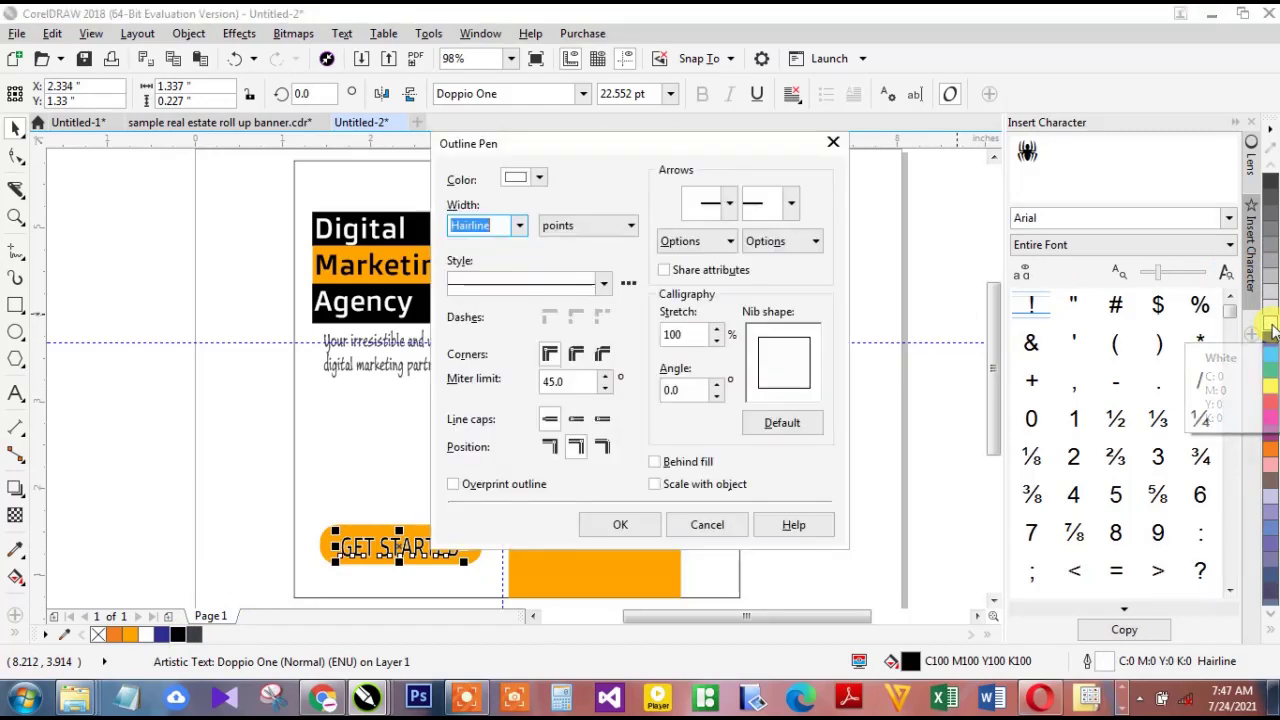
pyautogui.click(656, 463)
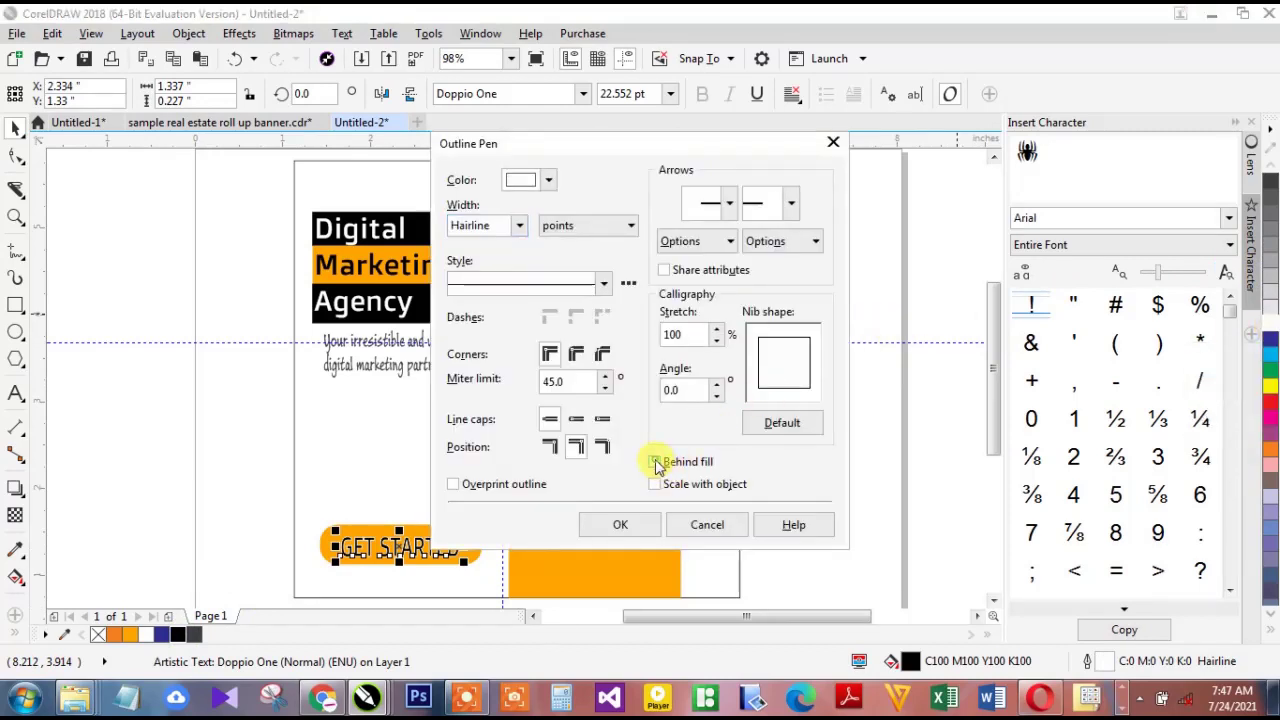
pyautogui.click(655, 484)
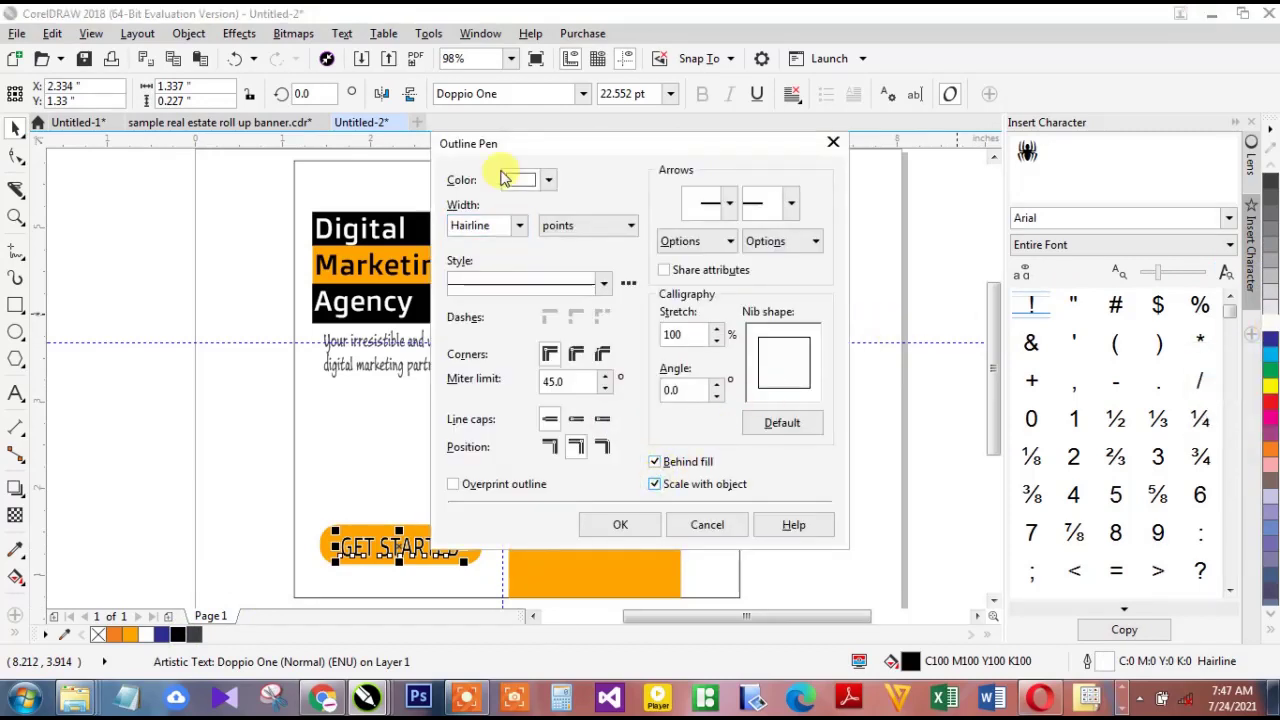
pyautogui.click(505, 225)
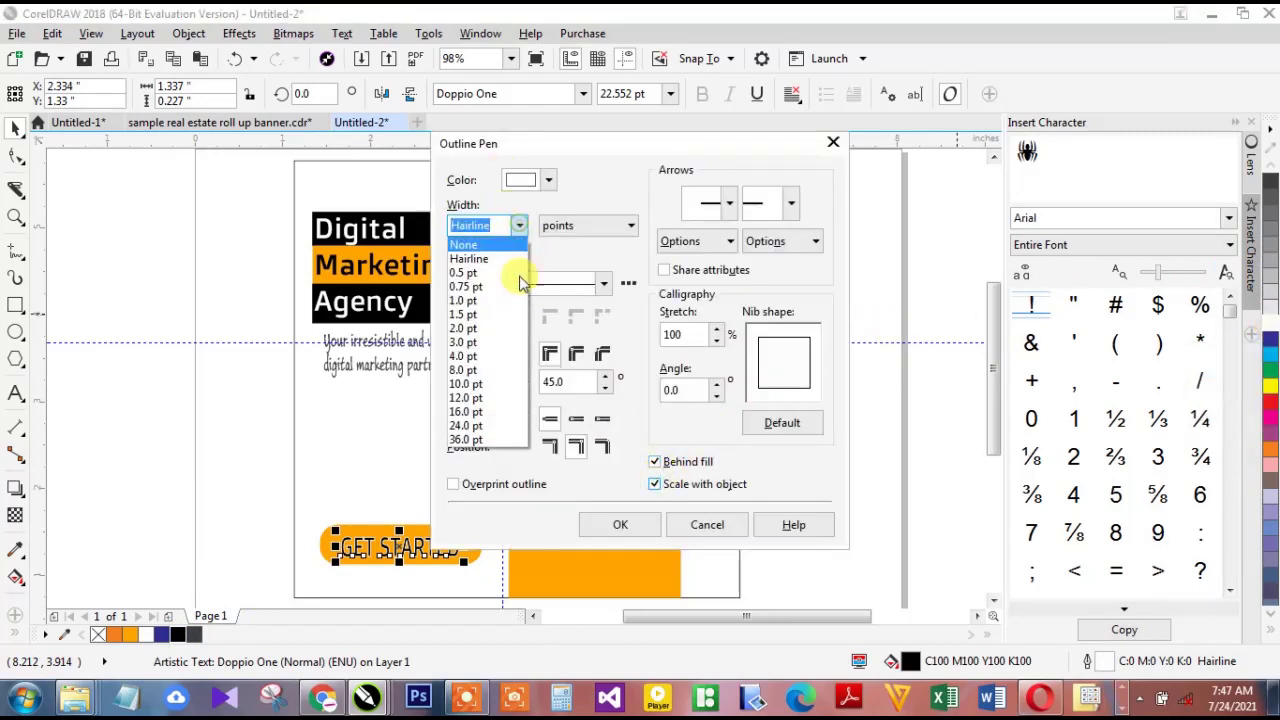
pyautogui.click(474, 336)
pyautogui.click(618, 530)
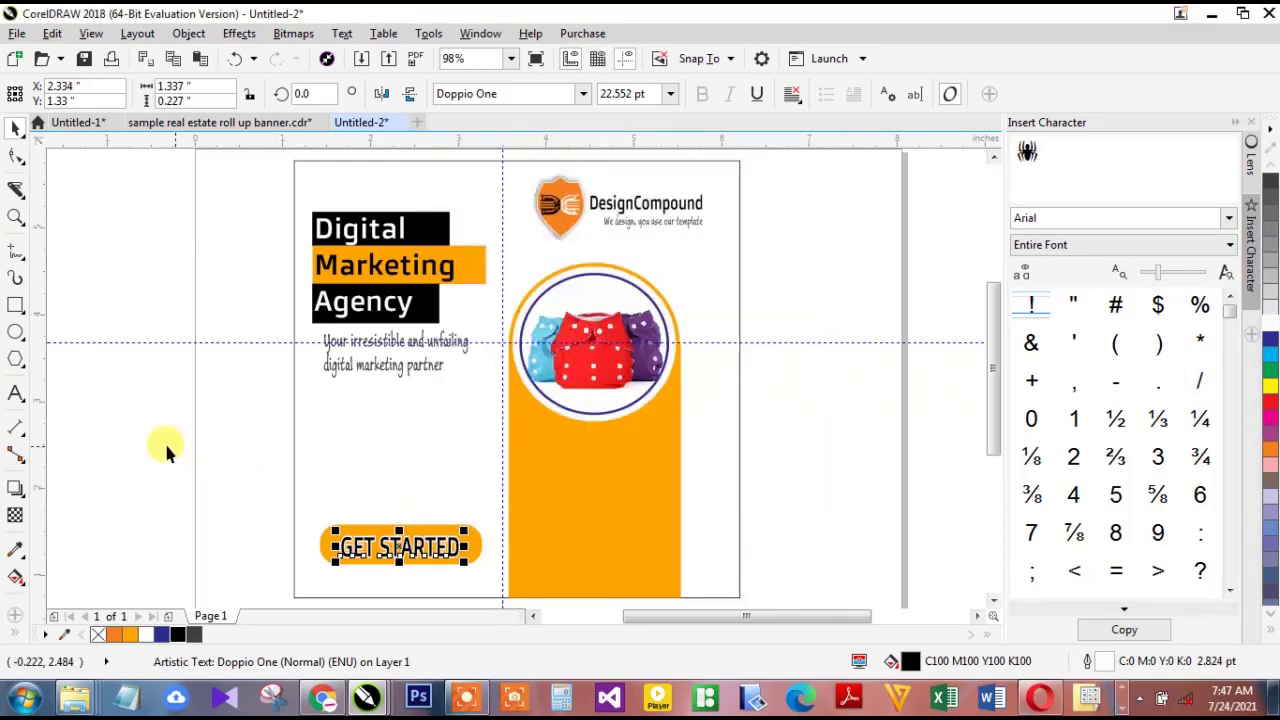
# Add a black drop shadow to the GET STARTED text at about 269°, with opacity 50 and feathering 15
pyautogui.click(15, 484)
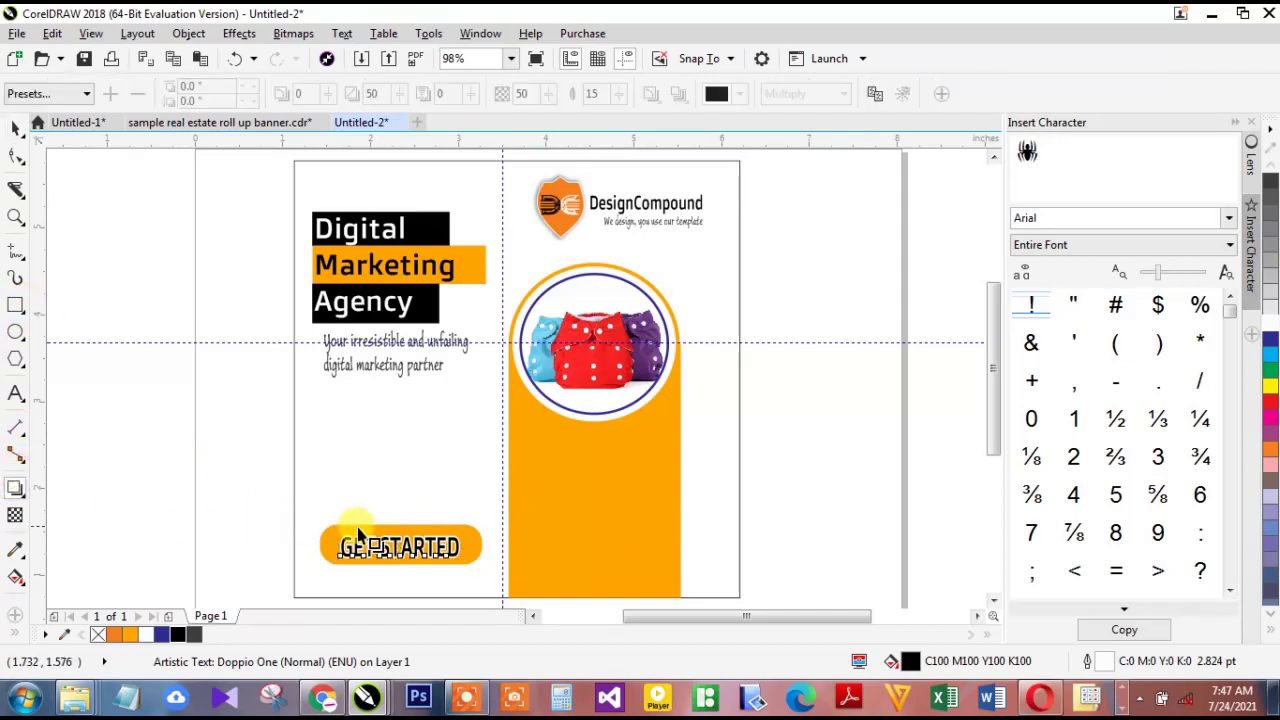
pyautogui.moveTo(346, 542); pyautogui.dragTo(399, 557)
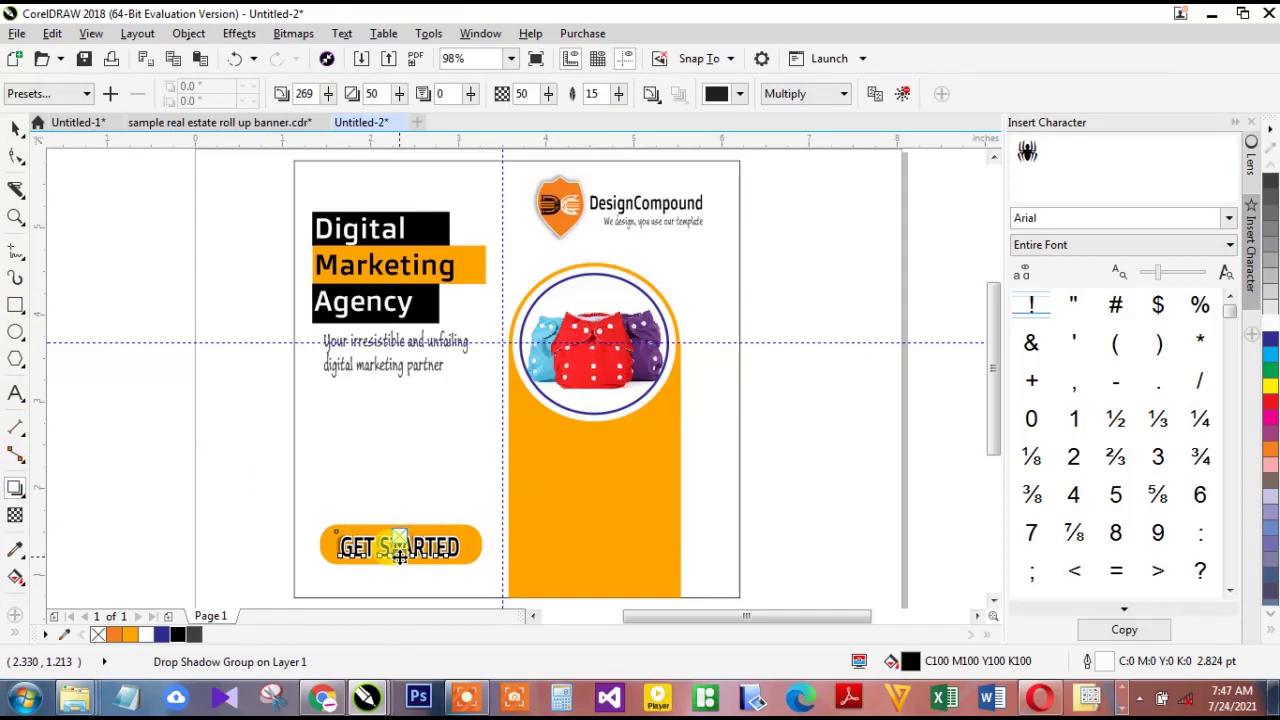
pyautogui.press('space')
pyautogui.click(452, 532)
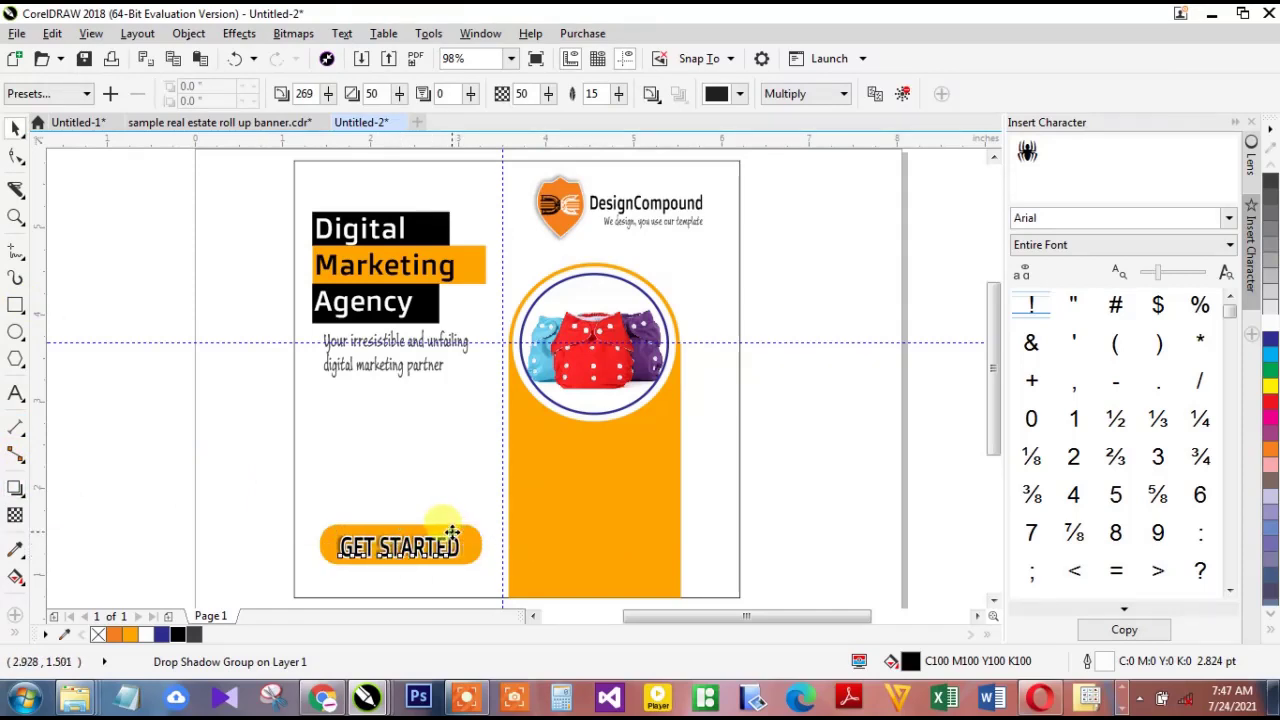
# Give the orange rounded rectangle a white 1.5 pt outline, set behind the fill and scaling with the object
pyautogui.click(266, 578)
pyautogui.click(322, 548)
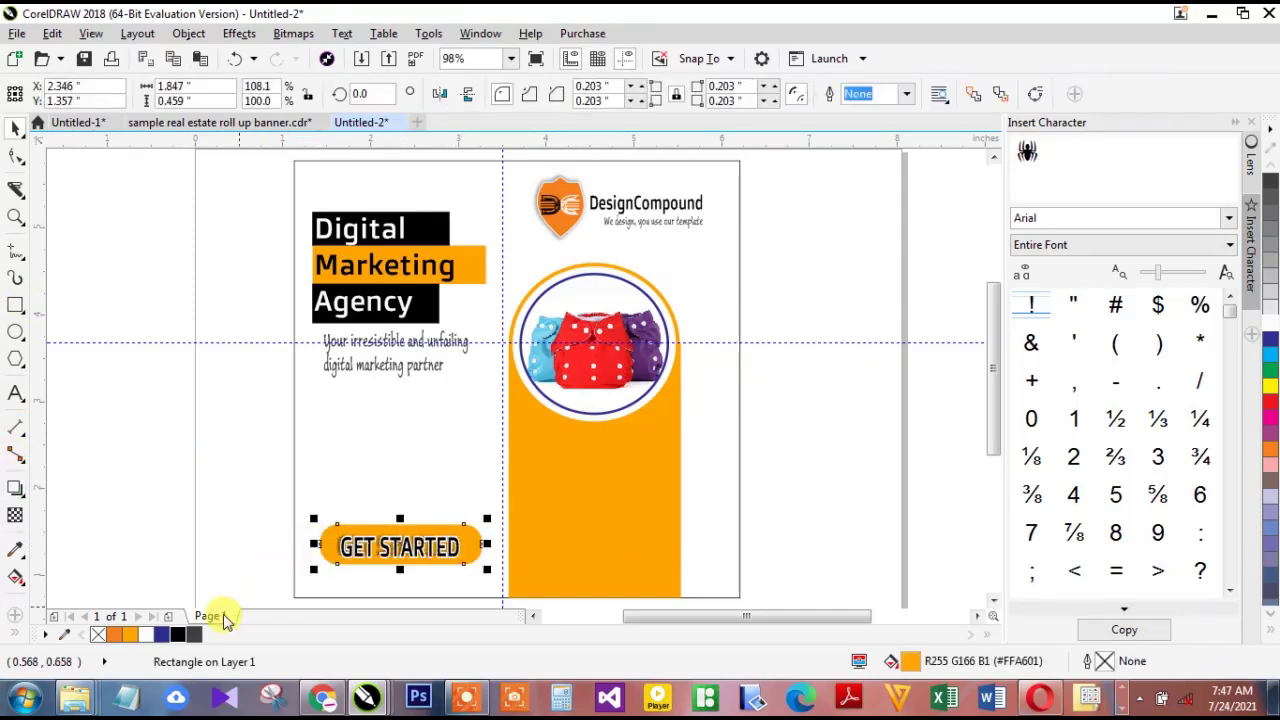
pyautogui.rightClick(183, 636)
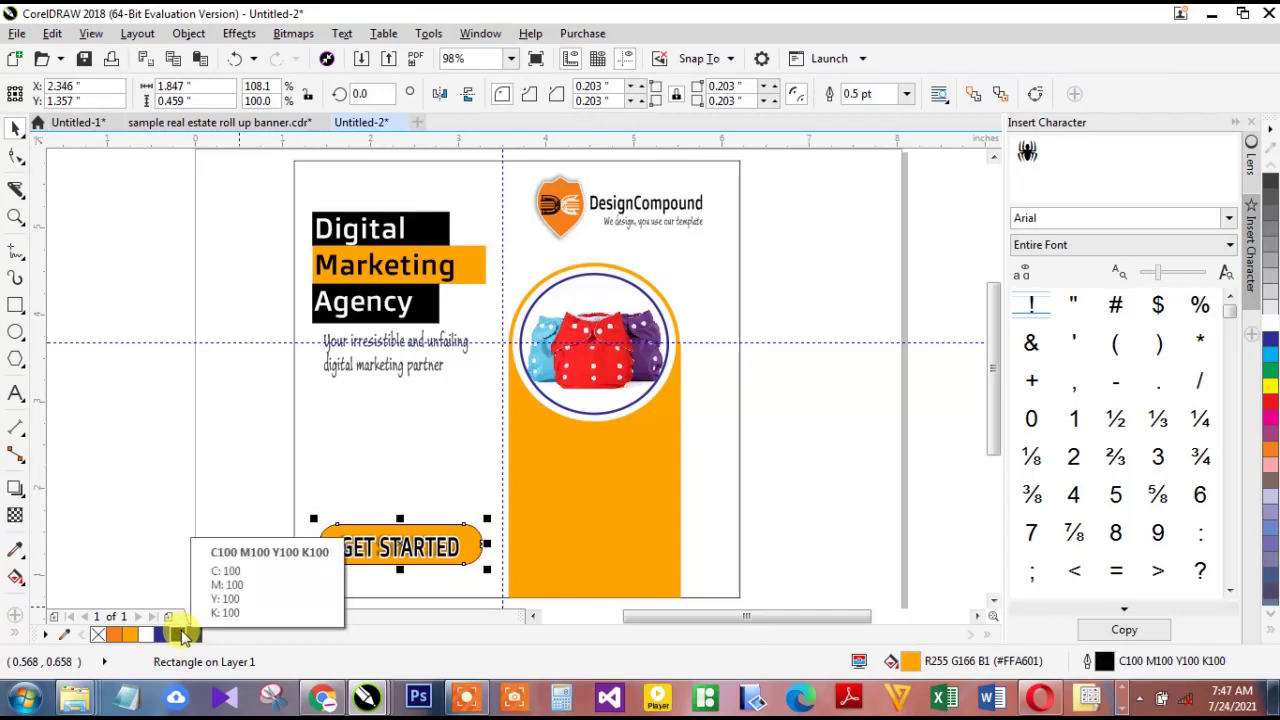
pyautogui.hotkey('ctrl', 'z')
pyautogui.rightClick(147, 637)
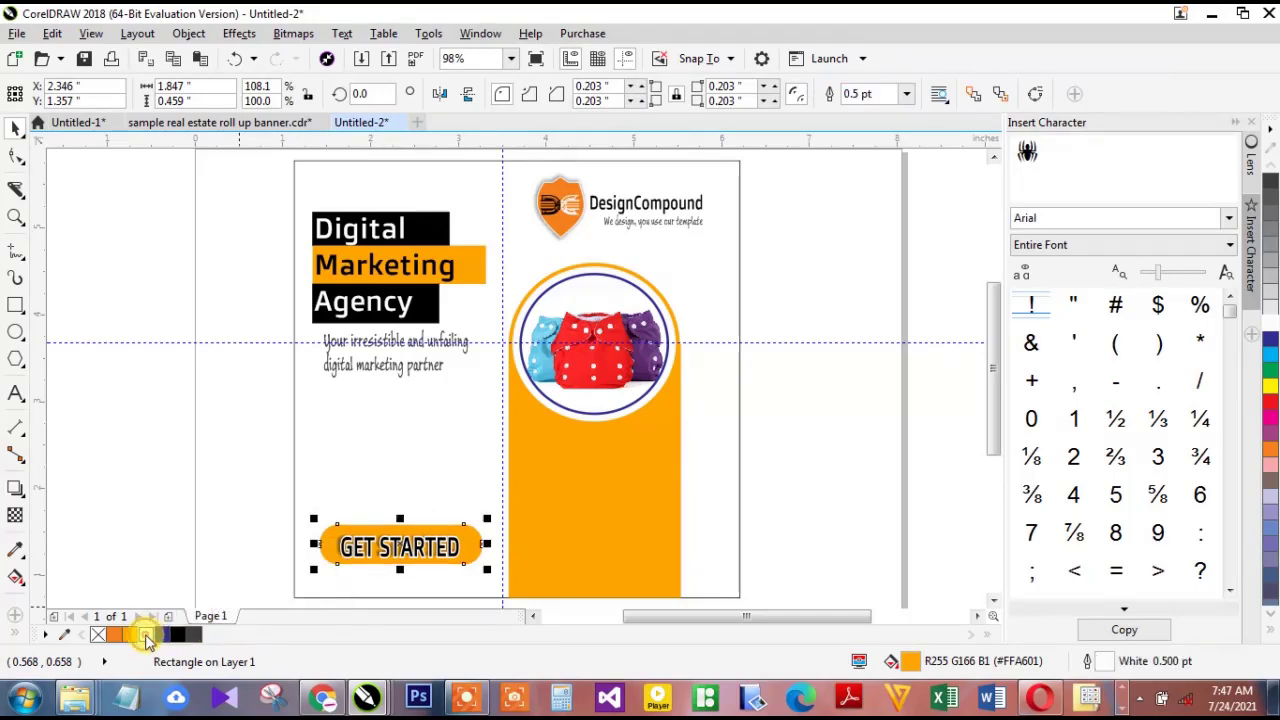
pyautogui.press('F12')
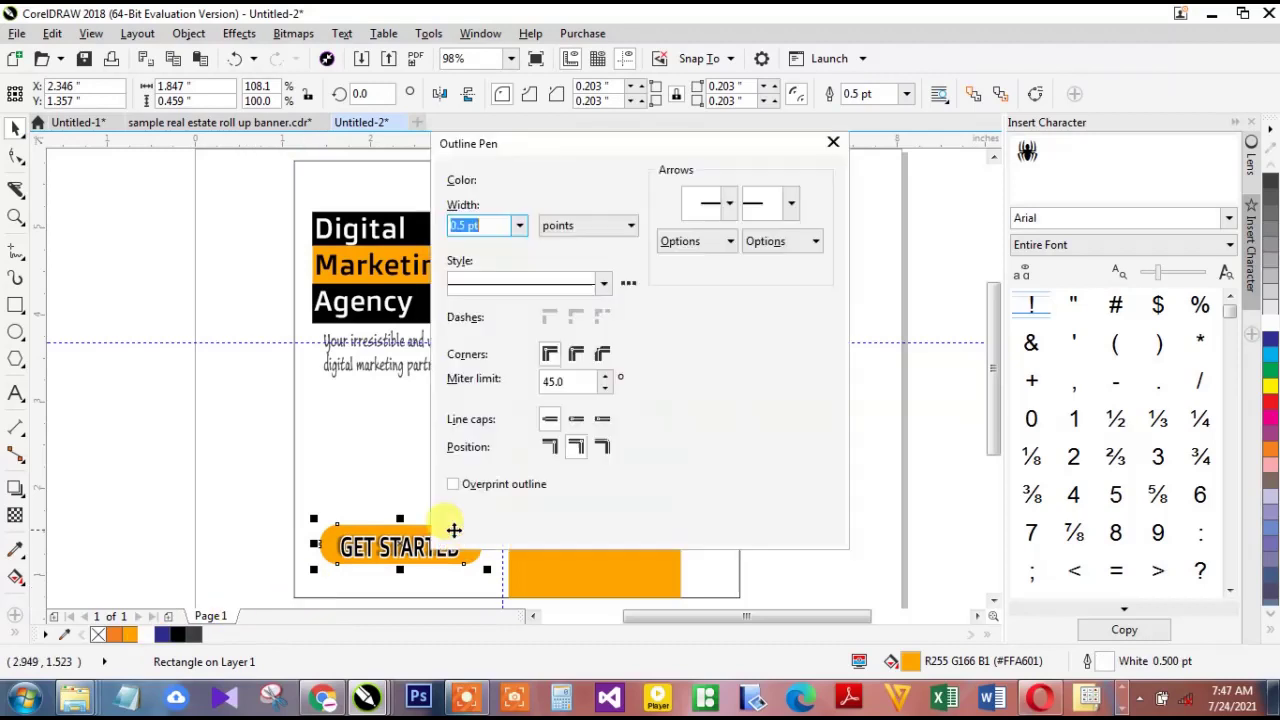
pyautogui.click(523, 229)
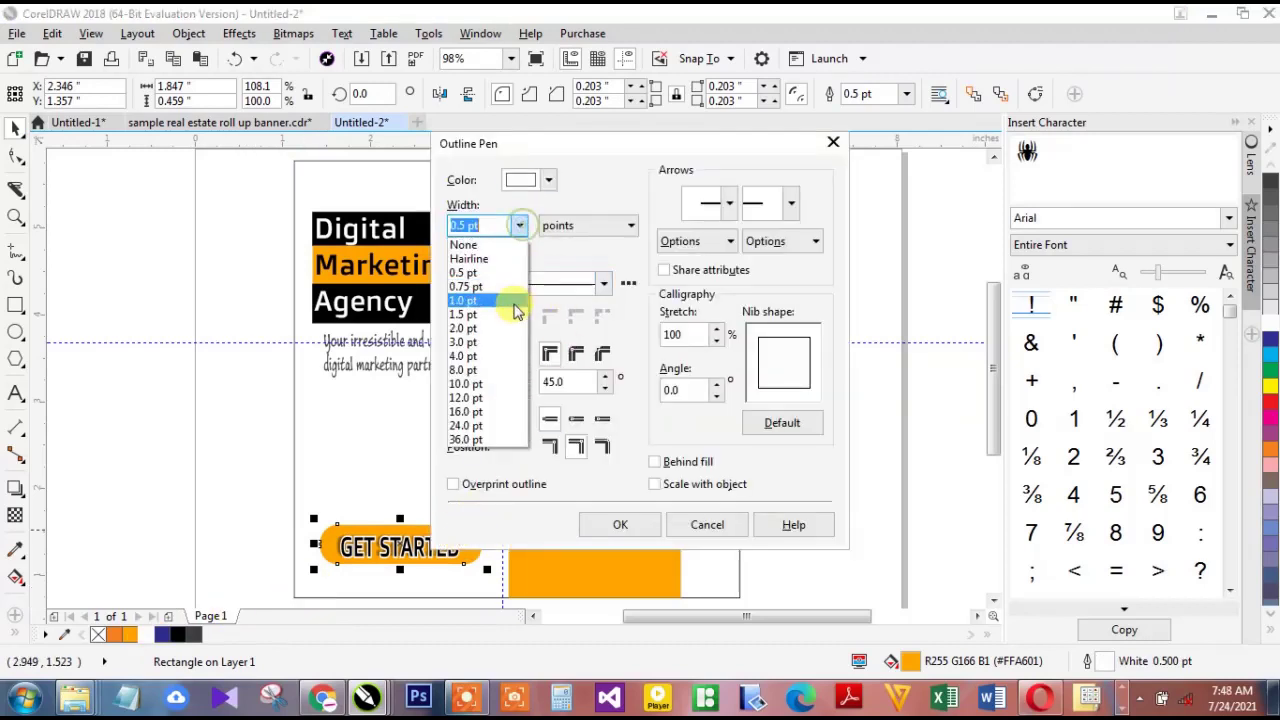
pyautogui.click(508, 310)
pyautogui.click(655, 462)
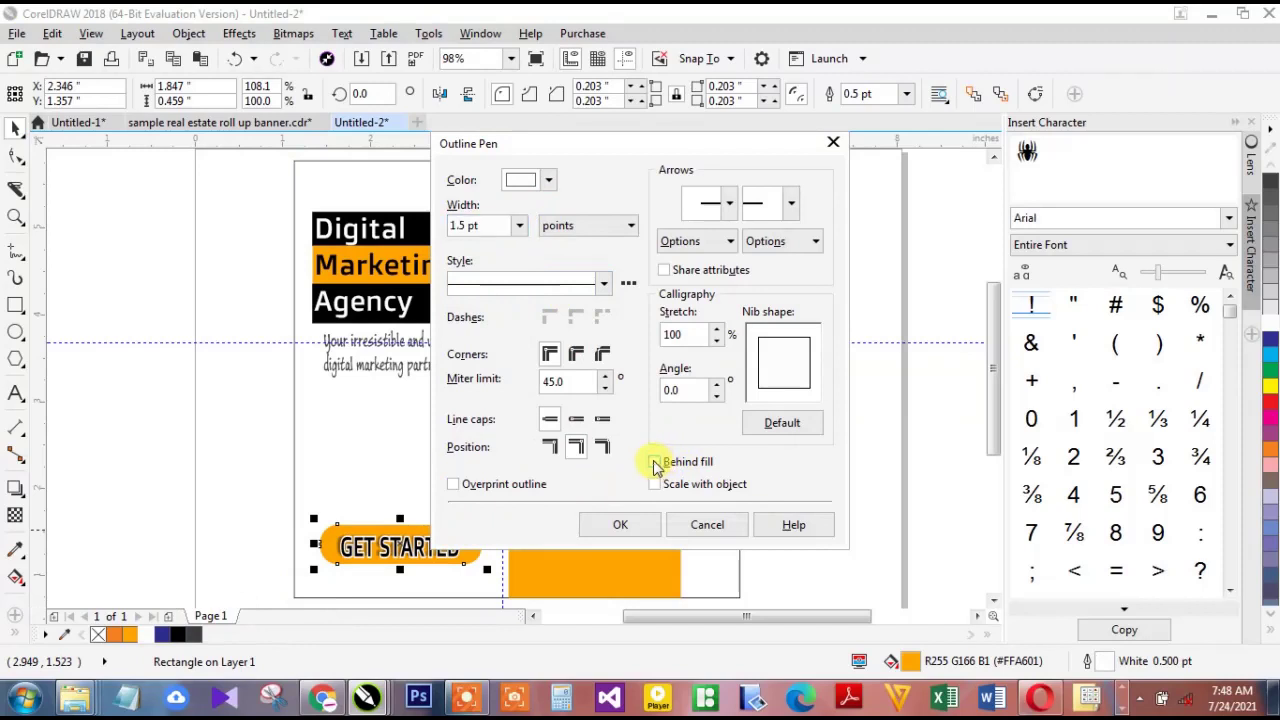
pyautogui.click(655, 484)
pyautogui.click(632, 525)
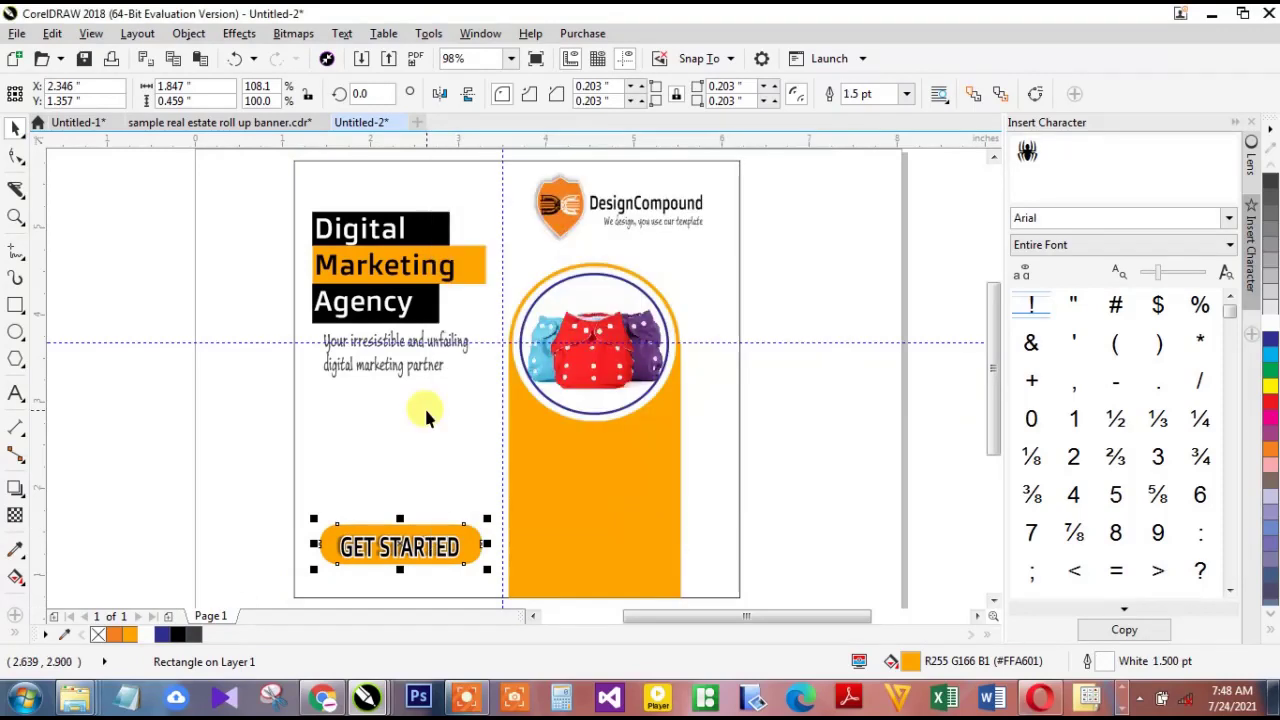
# Add a black drop shadow running straight down from the rounded rectangle's upper edge at 270°, with opacity 50 and feathering 15
pyautogui.click(16, 484)
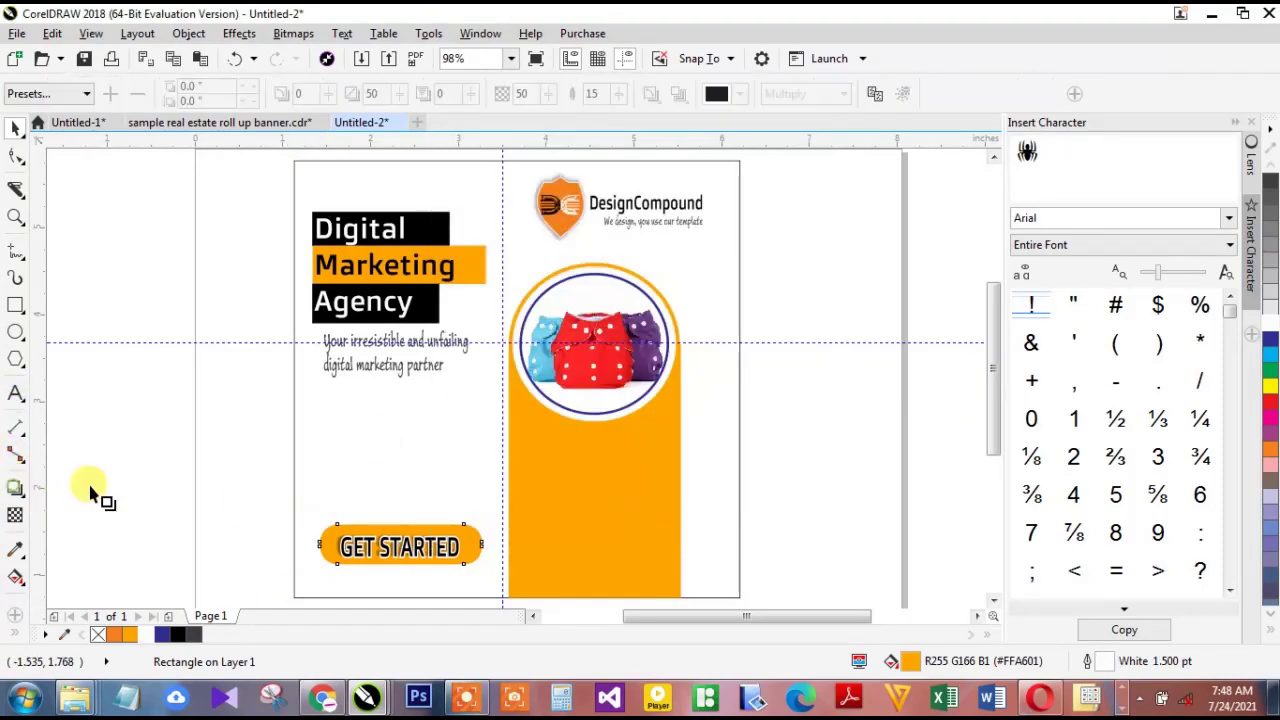
pyautogui.moveTo(401, 524); pyautogui.dragTo(401, 565)
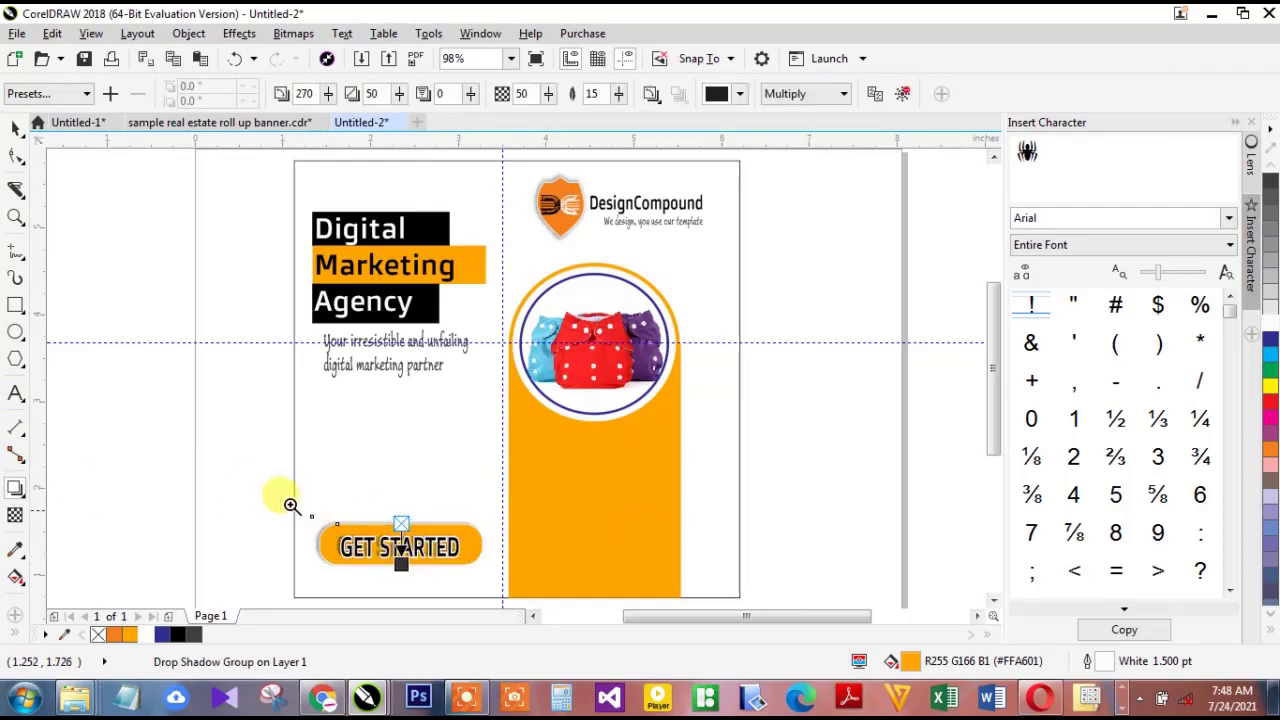
pyautogui.moveTo(272, 492); pyautogui.dragTo(506, 586)
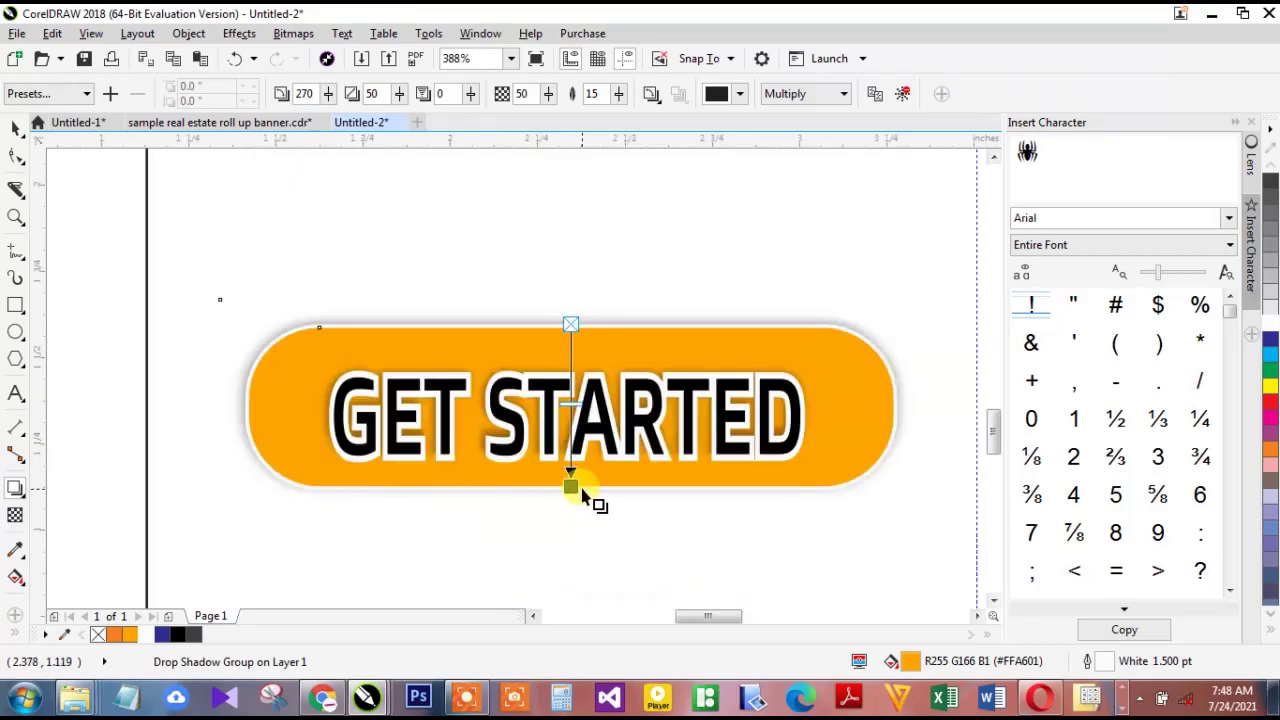
# Copy the logo's DesignCompound text onto the orange arch below the circular picture
pyautogui.press('space')
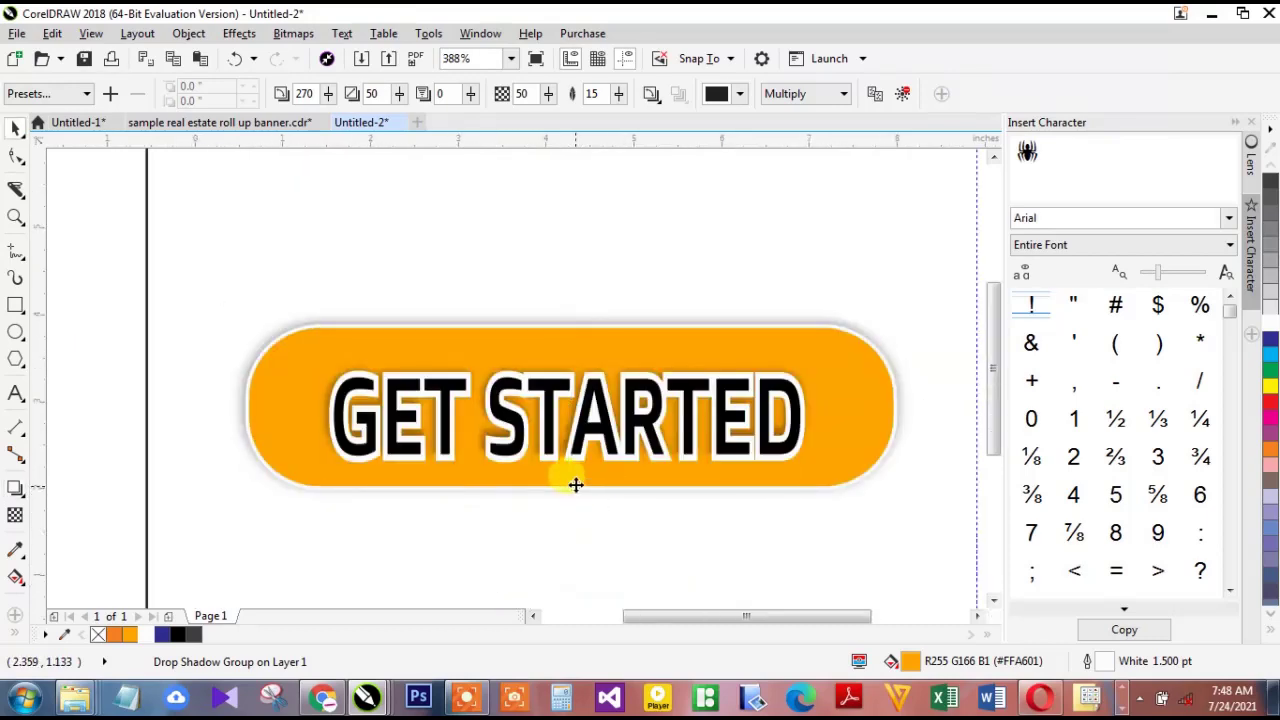
pyautogui.press('F3')
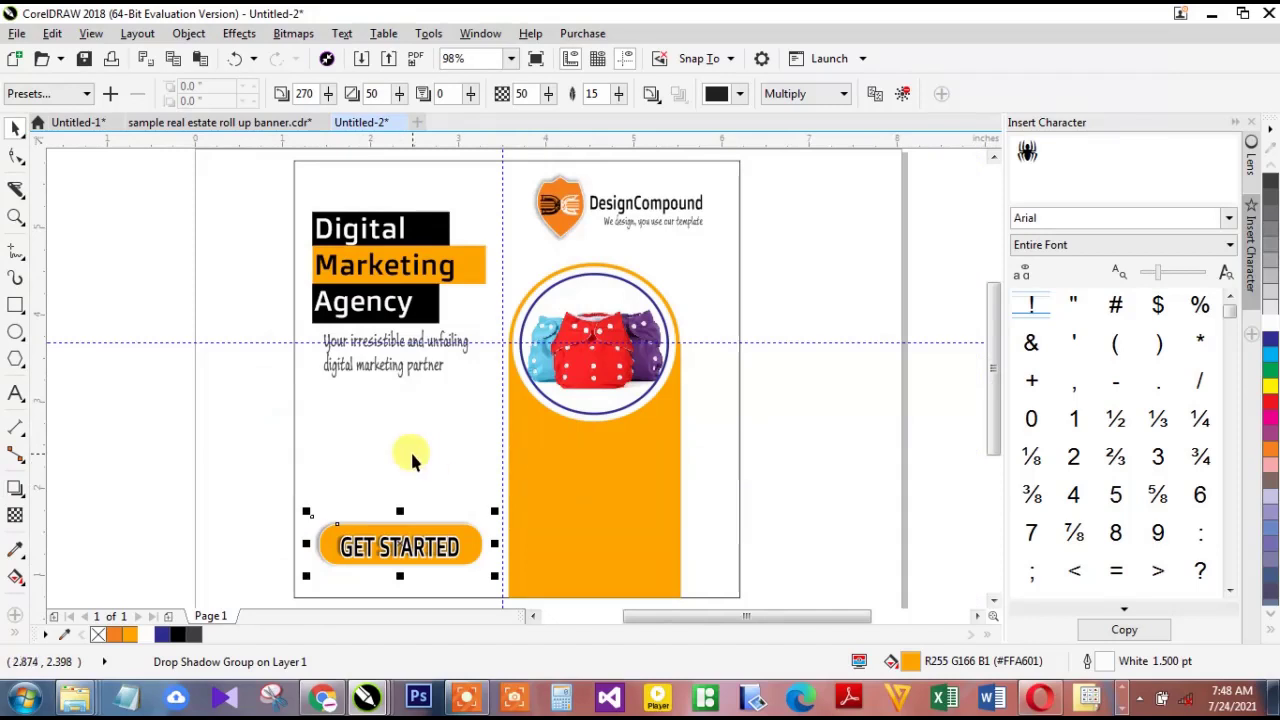
pyautogui.moveTo(668, 207); pyautogui.dragTo(613, 501)
pyautogui.rightClick(613, 501)
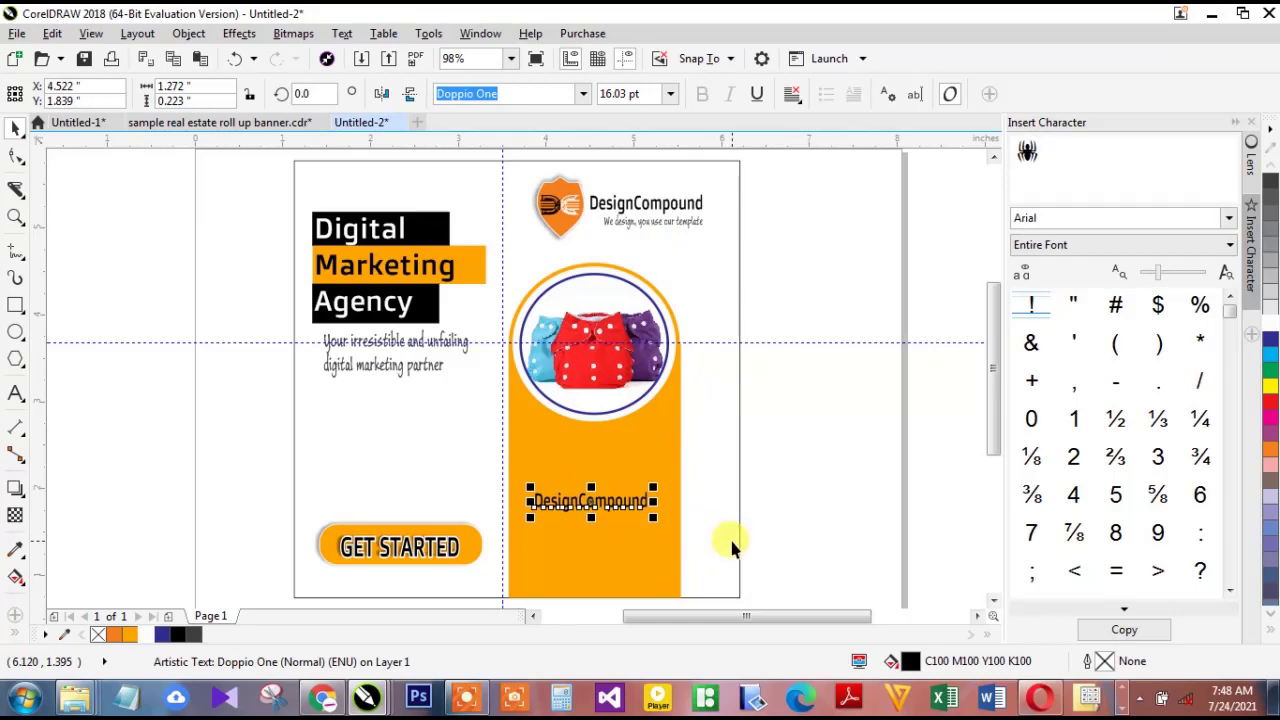
# Replace the copied text with the contact phone number and enlarge it to about 21.6 pt, nearly filling the arch's width
pyautogui.press('F8')
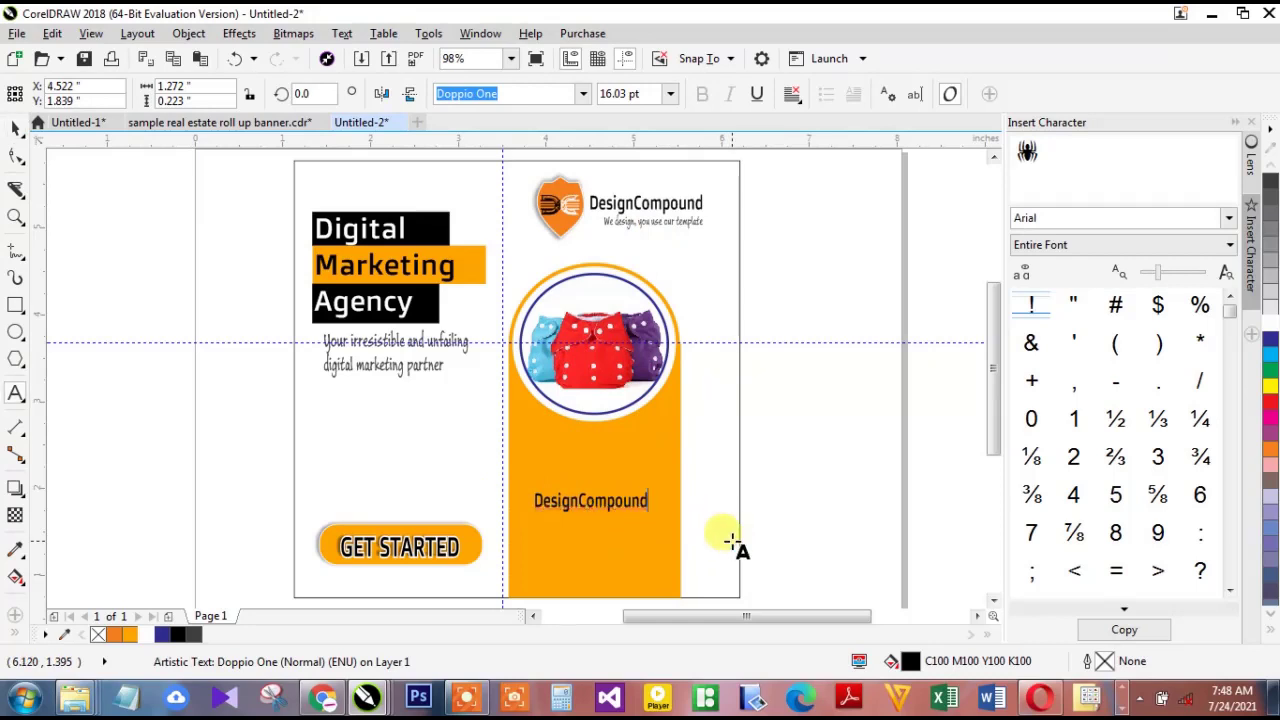
pyautogui.hotkey('ctrl', 'a')
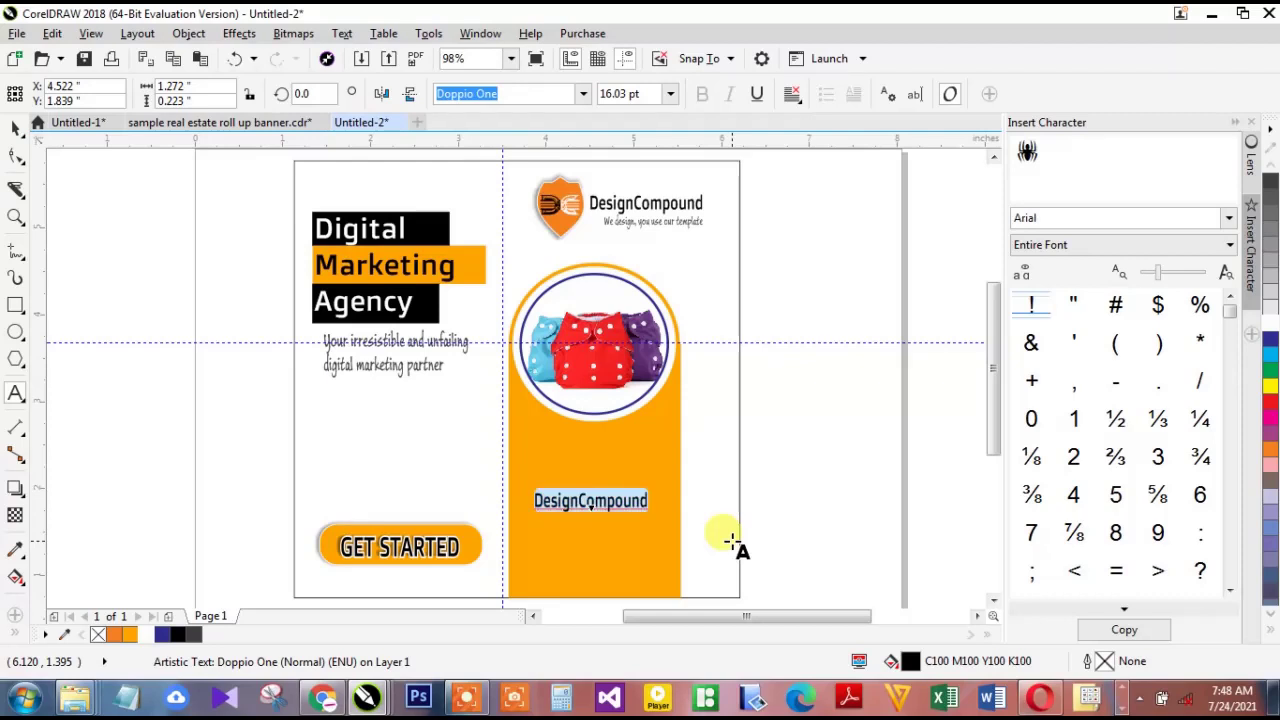
pyautogui.press('BackSpace')
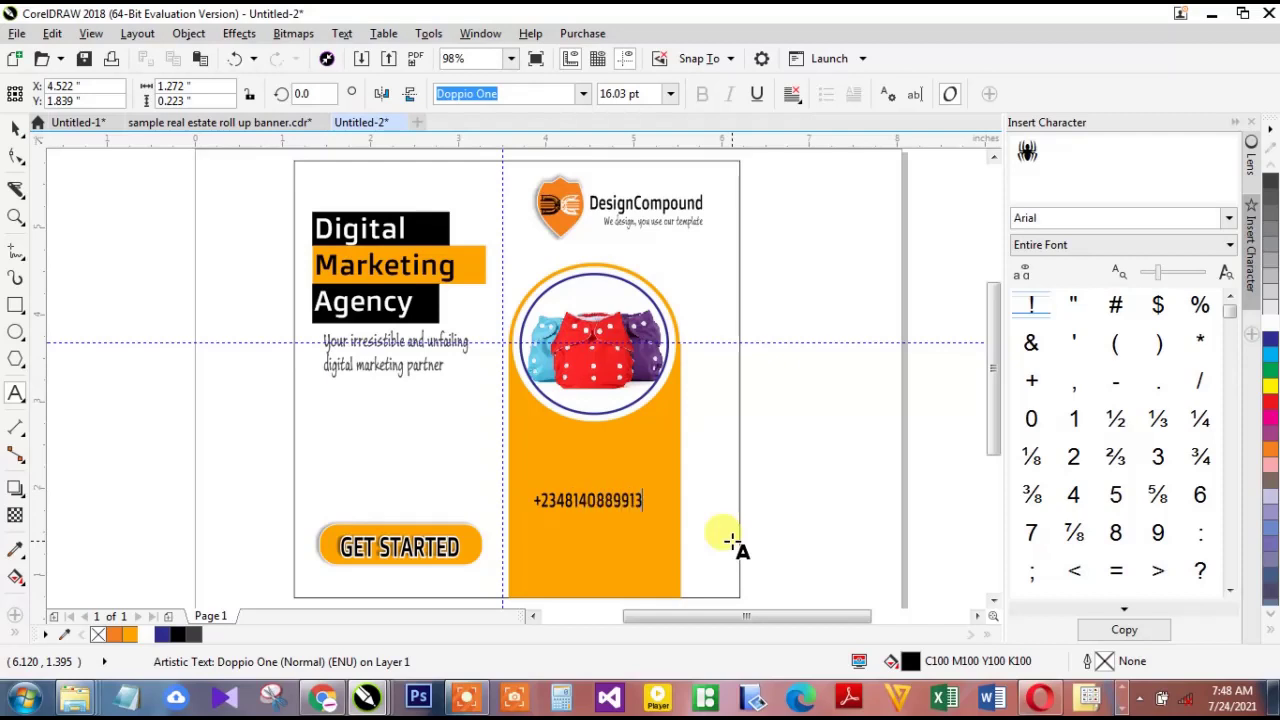
pyautogui.hotkey('ctrl', 'space')
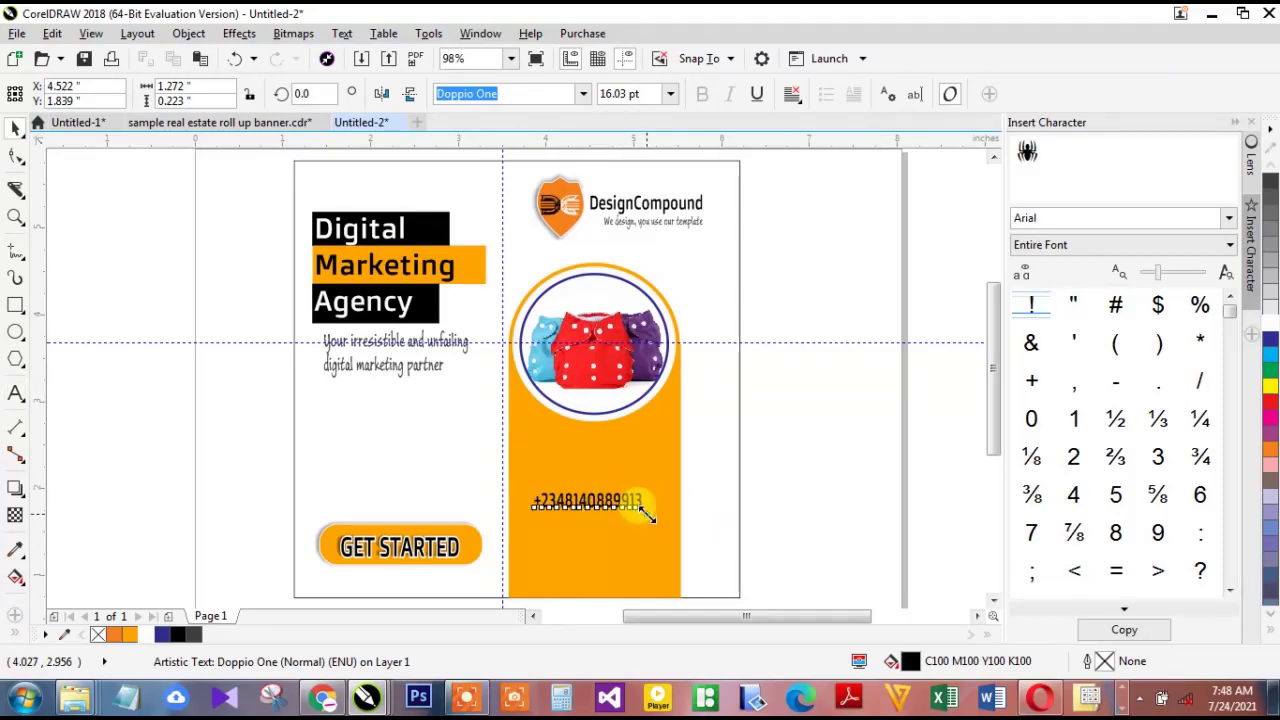
pyautogui.moveTo(648, 512)
pyautogui.mouseDown()
pyautogui.moveTo(663, 520)
pyautogui.moveTo(630, 499)
pyautogui.mouseUp()
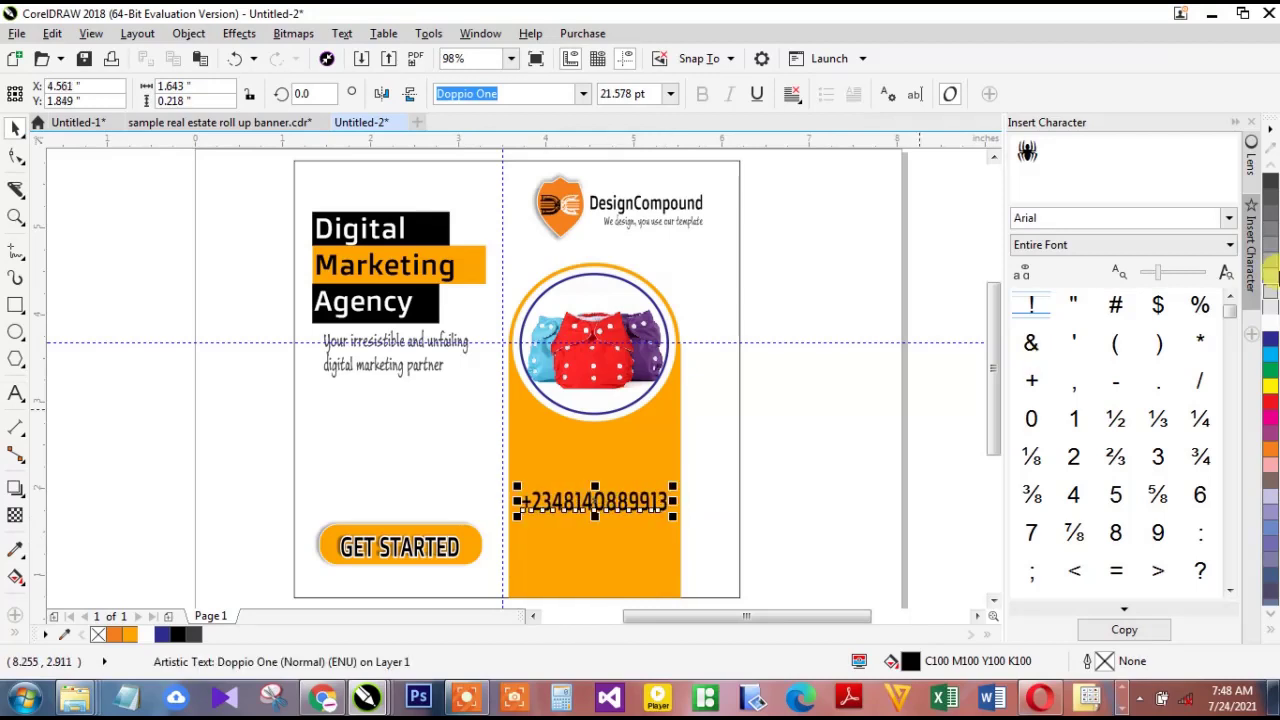
# Give the phone number a white 2.0 pt outline with rounded corners, set behind the fill and scaling with the object
pyautogui.rightClick(1272, 318)
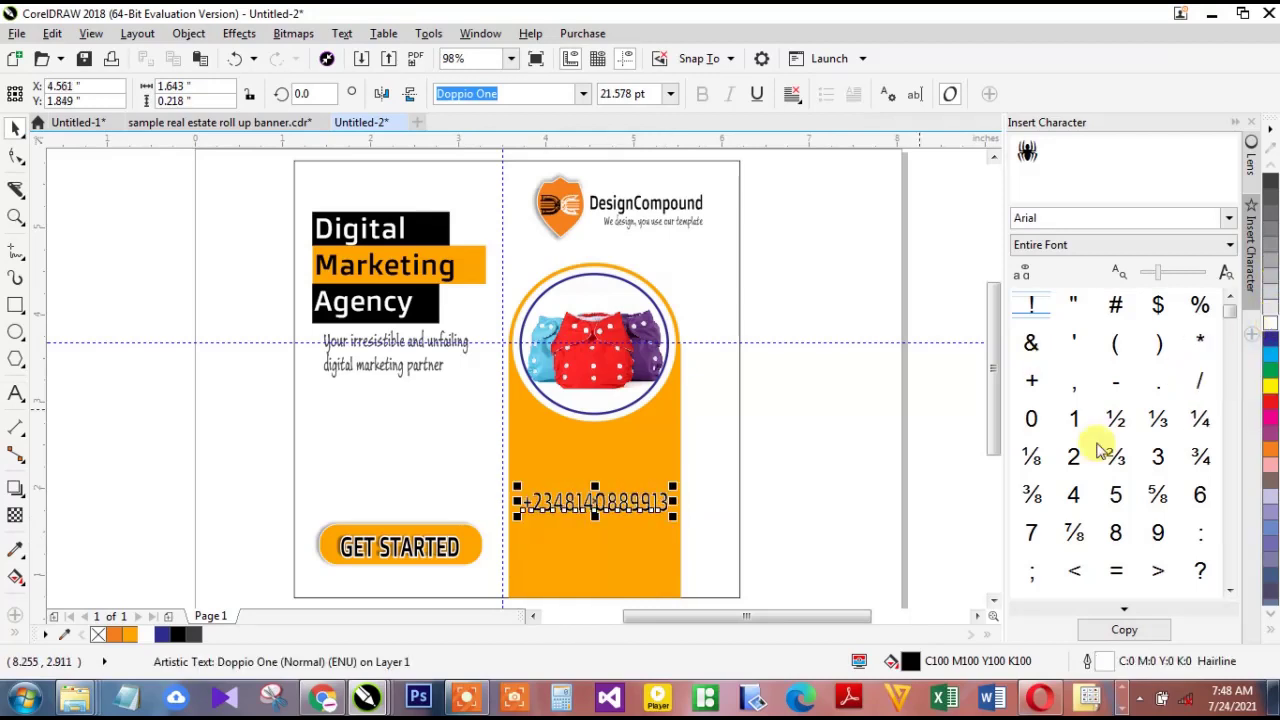
pyautogui.press('F12')
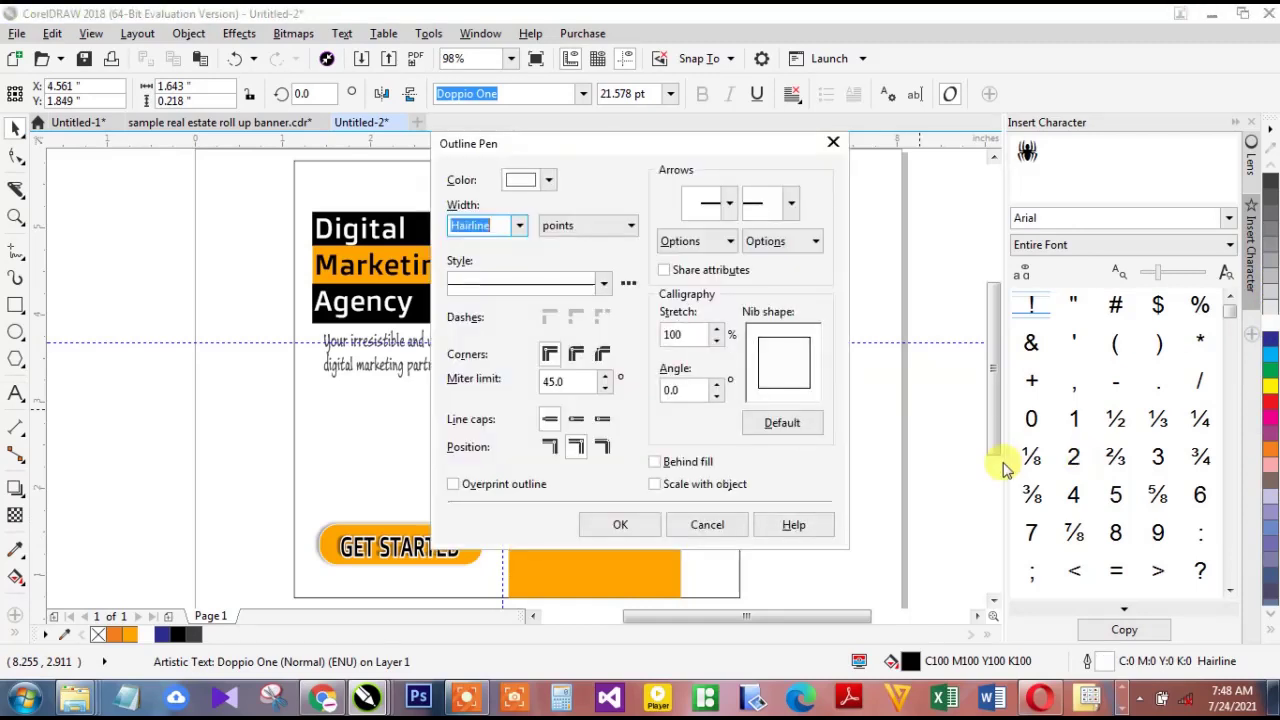
pyautogui.click(576, 354)
pyautogui.click(519, 225)
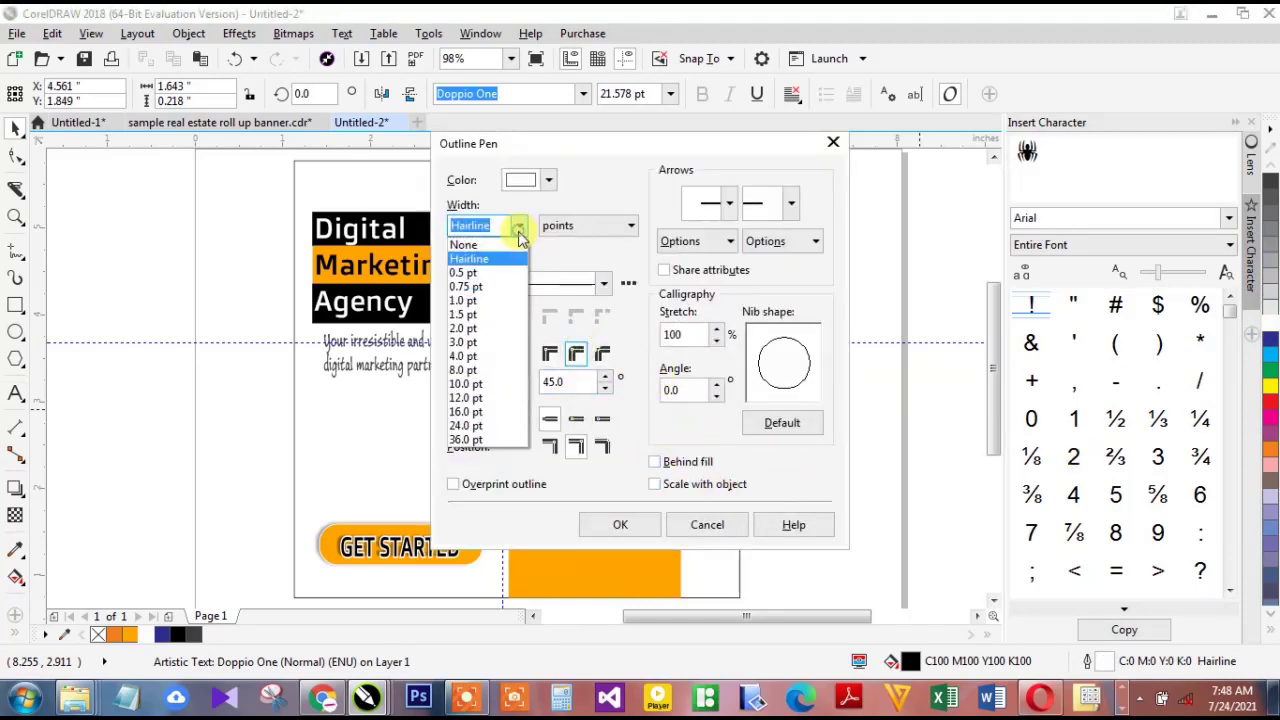
pyautogui.click(490, 330)
pyautogui.click(655, 462)
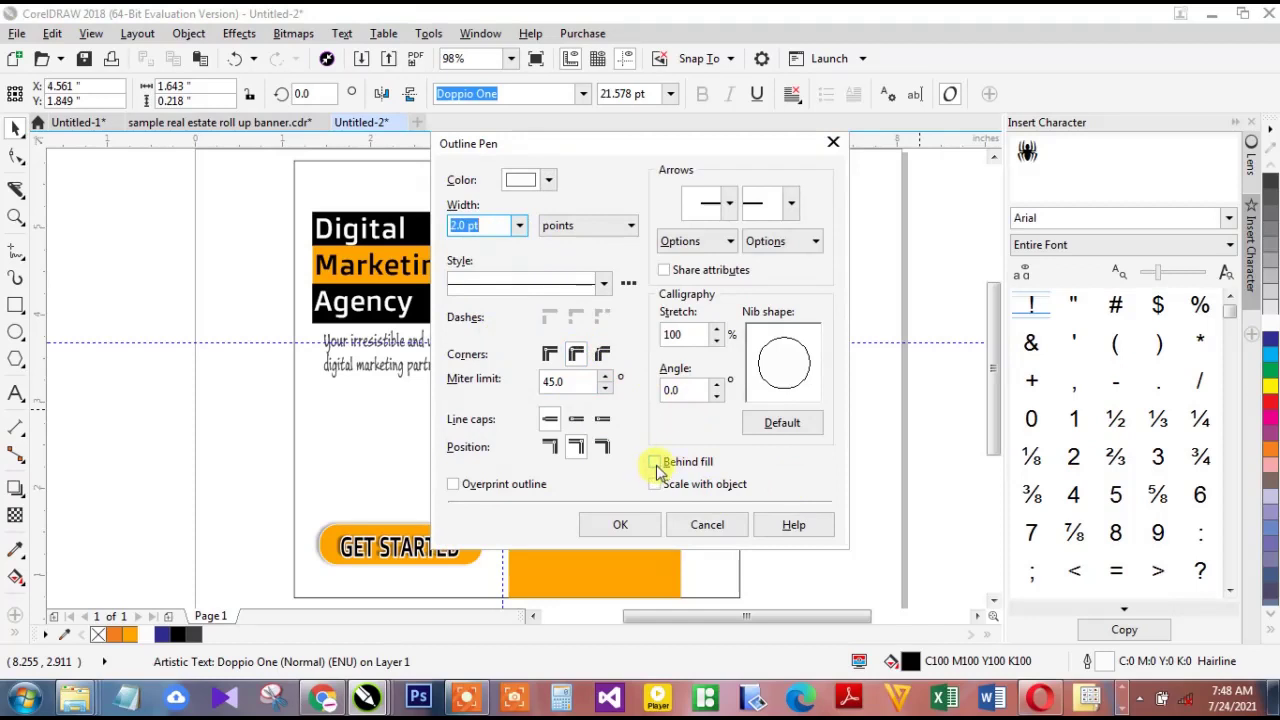
pyautogui.click(656, 484)
pyautogui.click(620, 526)
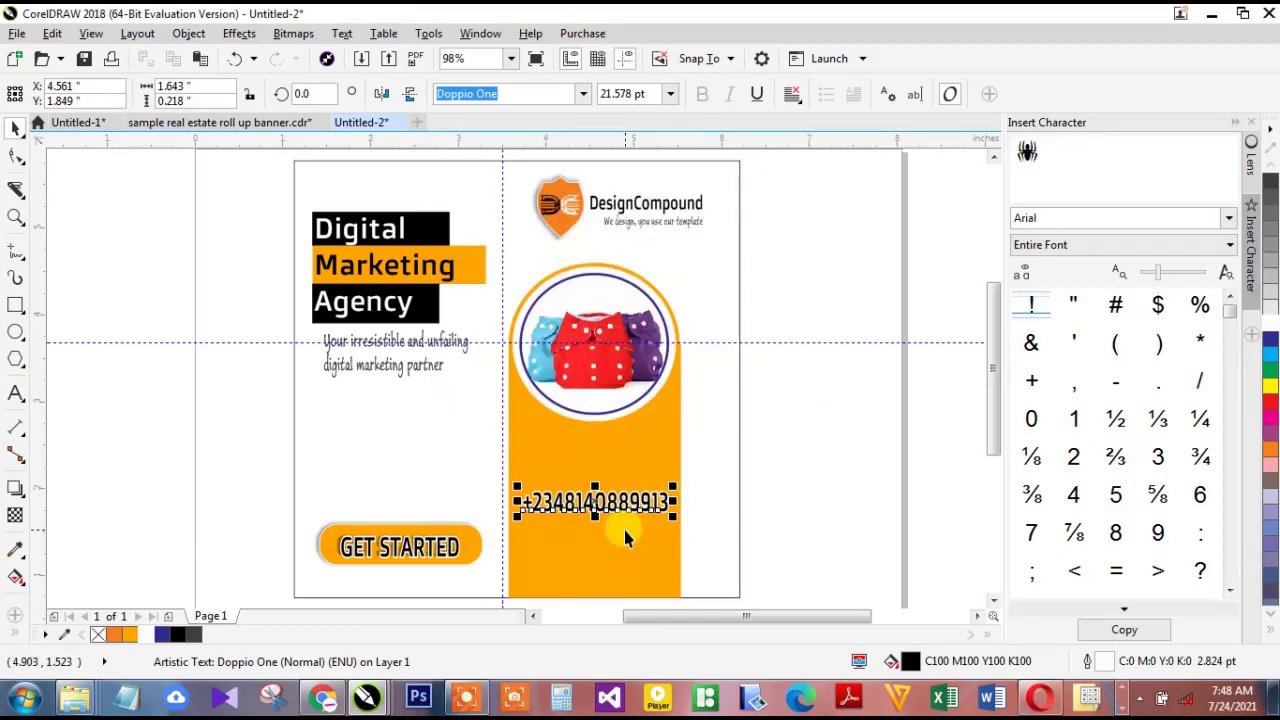
# Change the phone number's outline to round line caps and a width of 4.0 pt
pyautogui.press('F12')
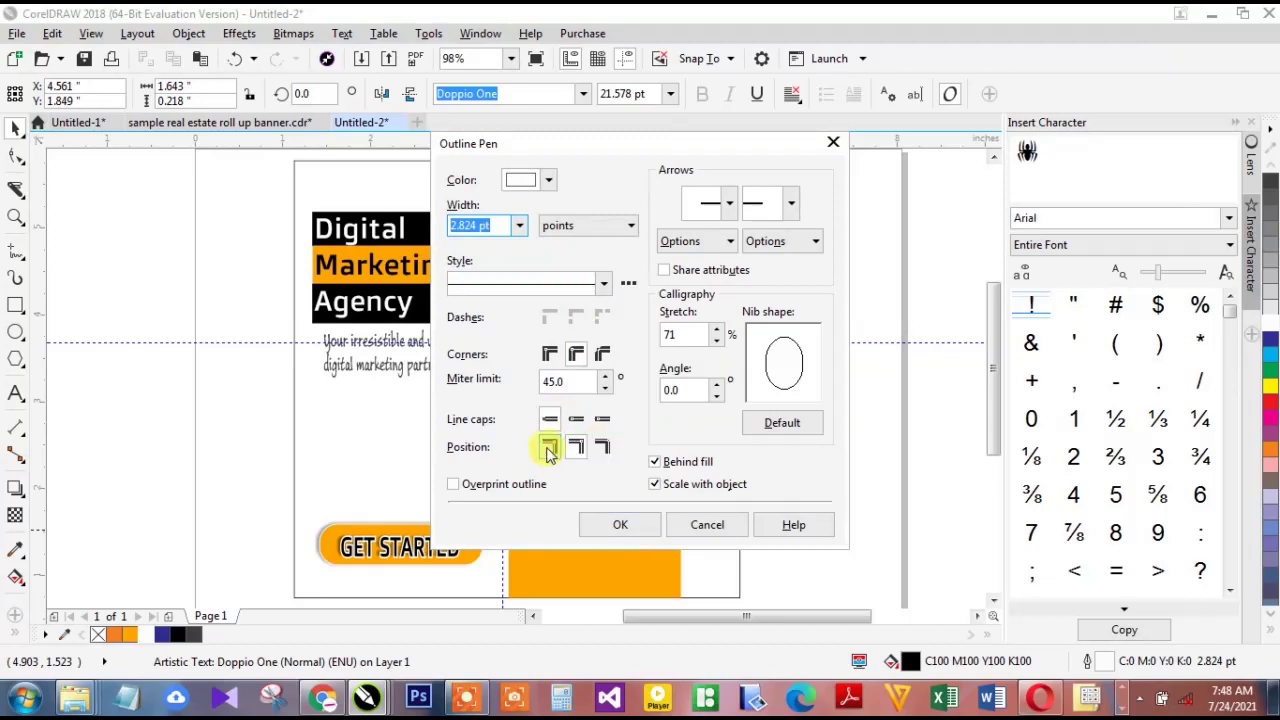
pyautogui.click(576, 446)
pyautogui.click(648, 525)
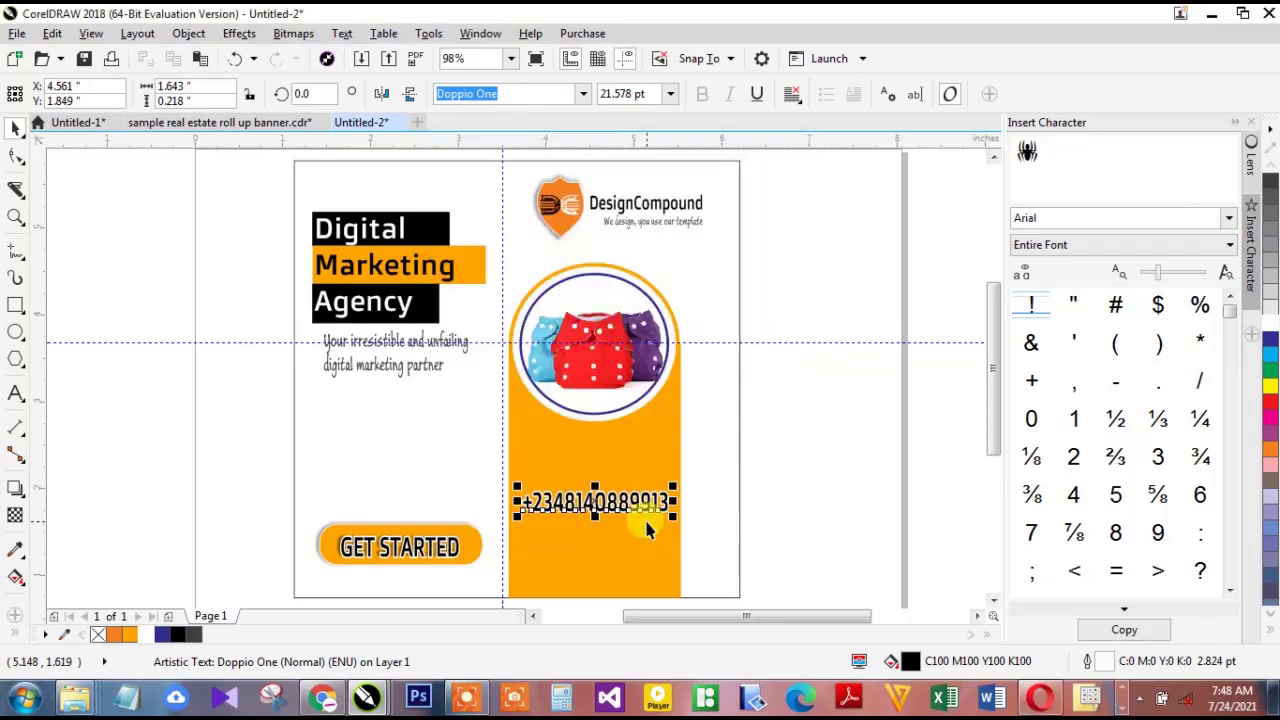
pyautogui.press('F12')
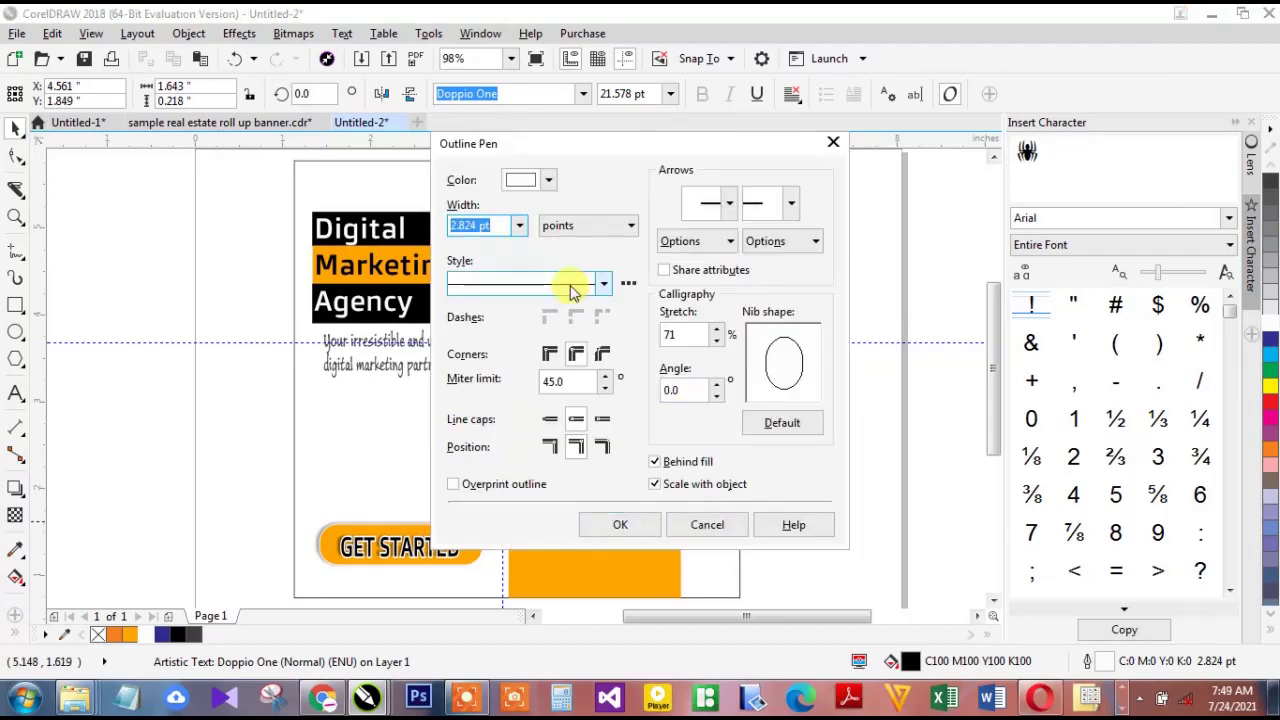
pyautogui.click(519, 225)
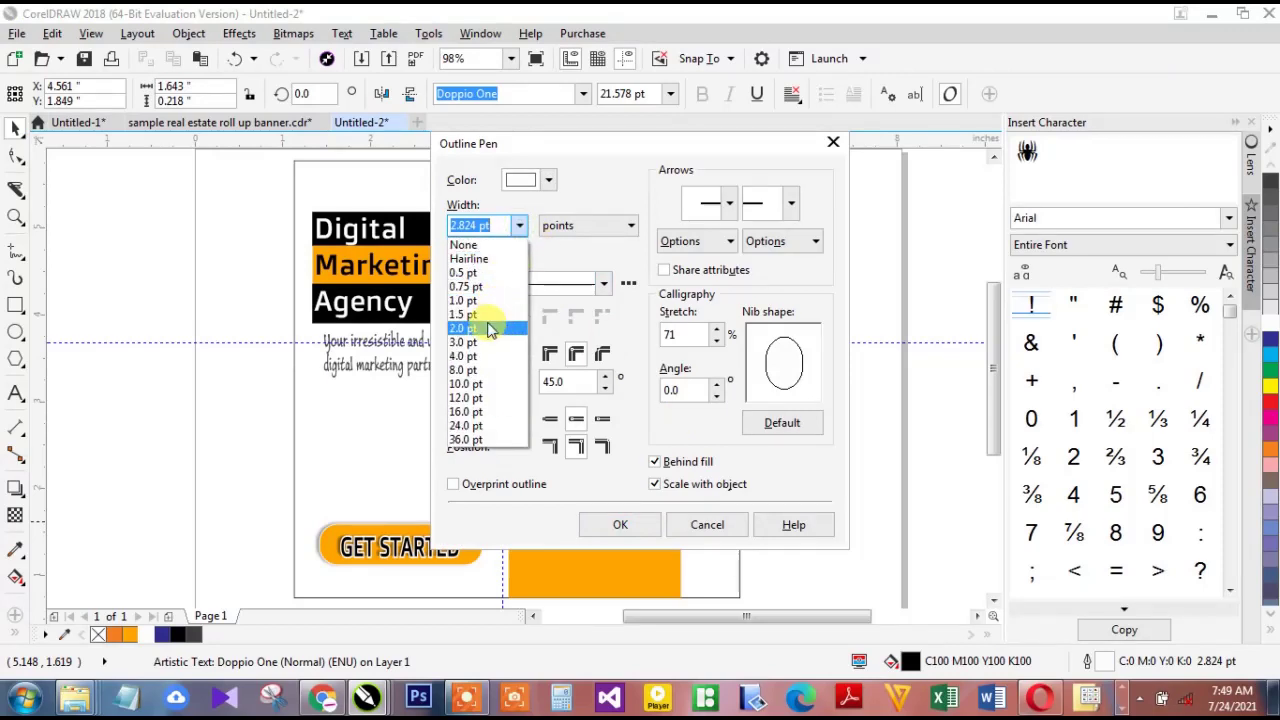
pyautogui.click(486, 356)
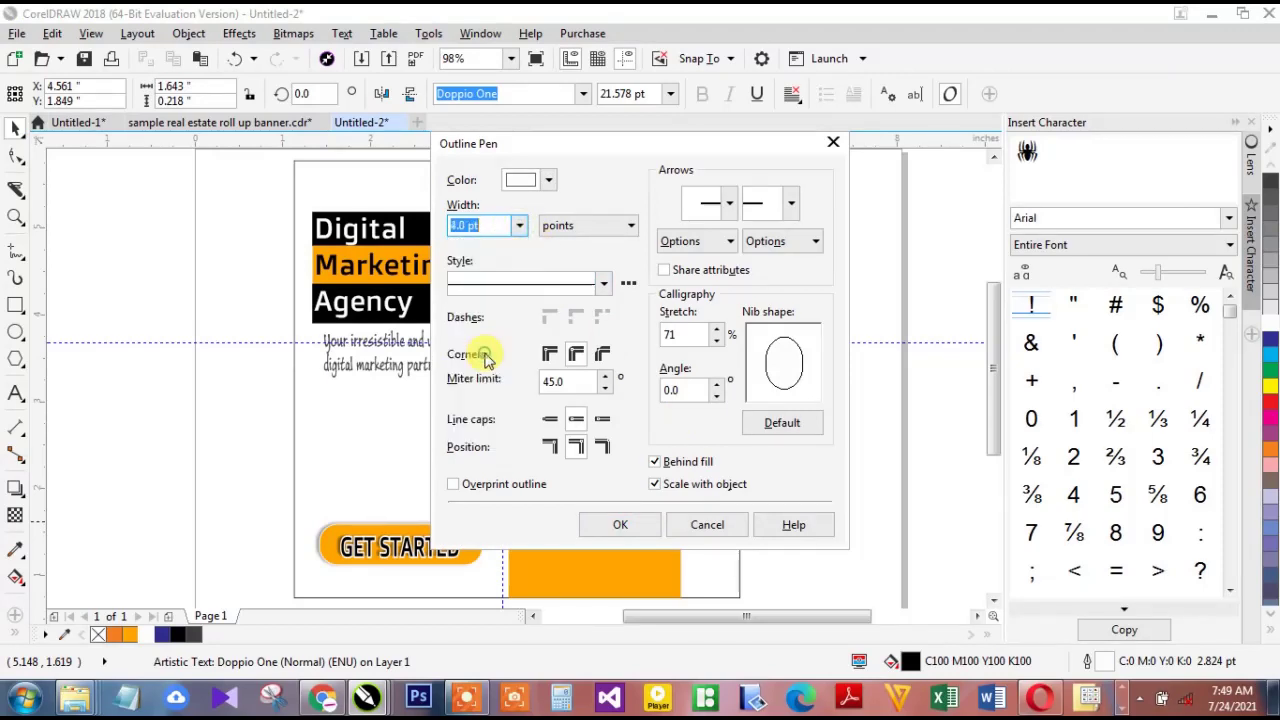
pyautogui.click(619, 530)
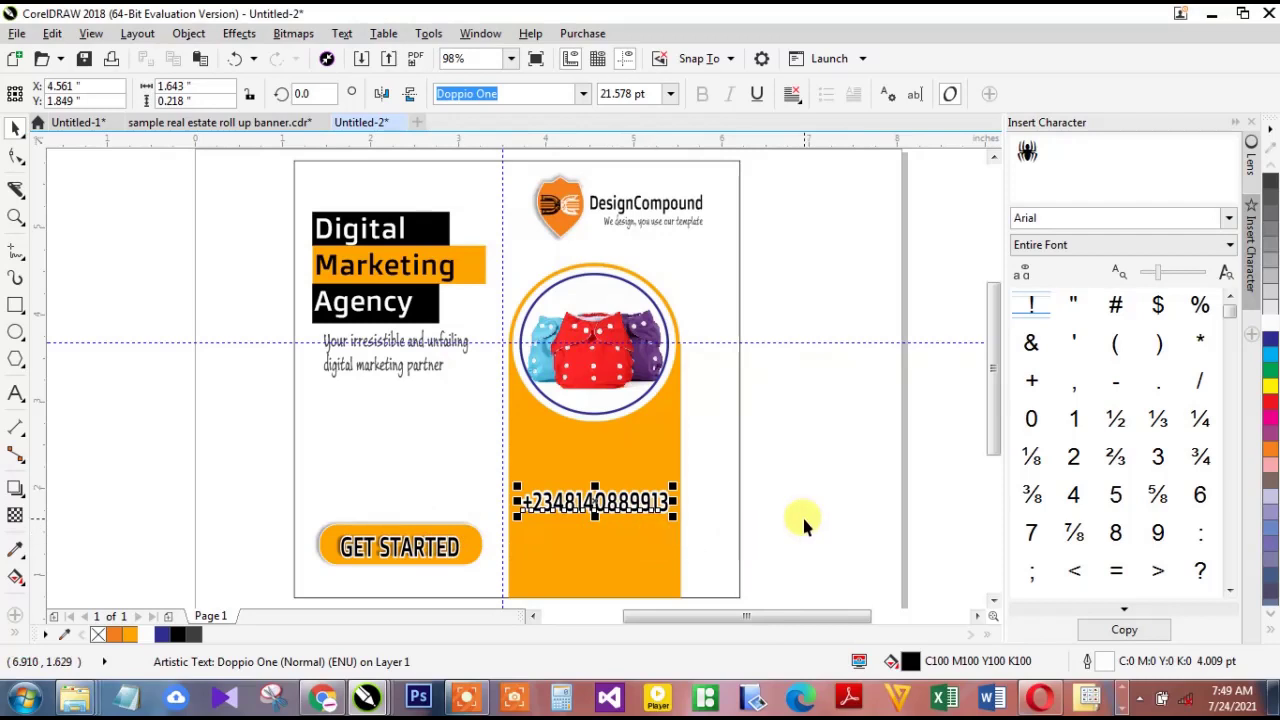
pyautogui.click(840, 517)
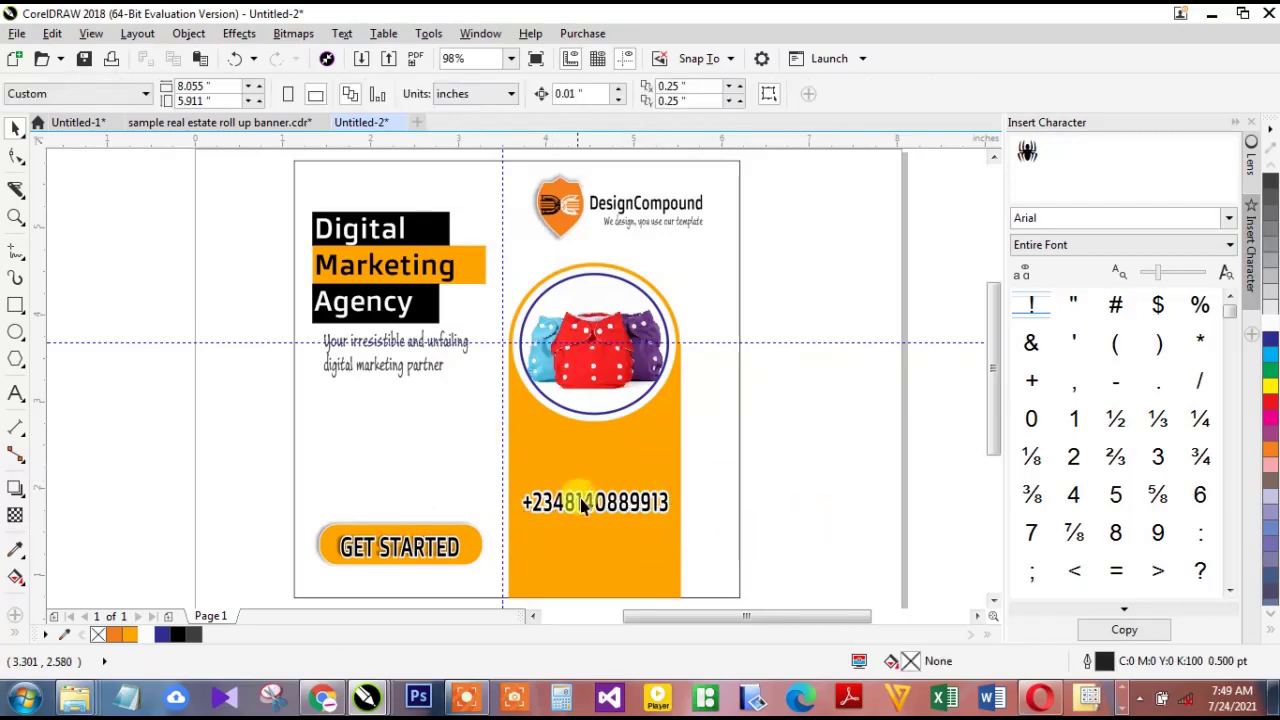
# Sample the purple from the picture's purple diaper and fill the phone number with it
pyautogui.click(619, 510)
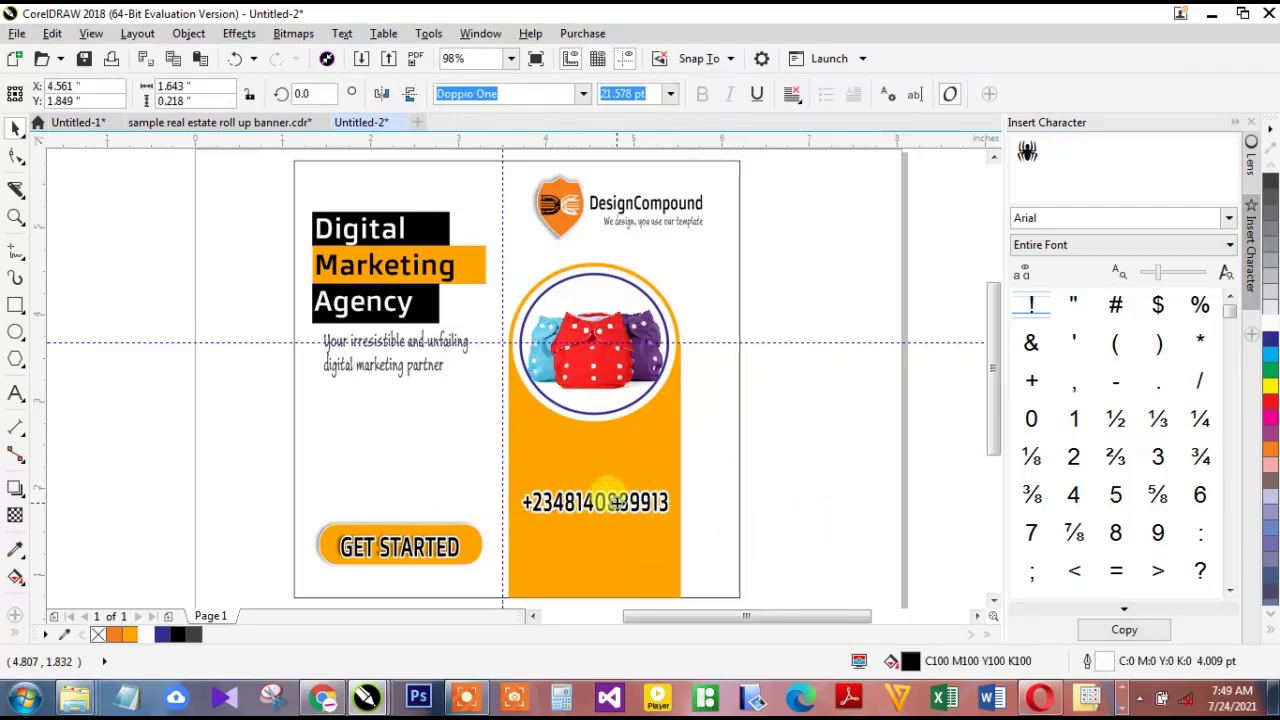
pyautogui.click(65, 638)
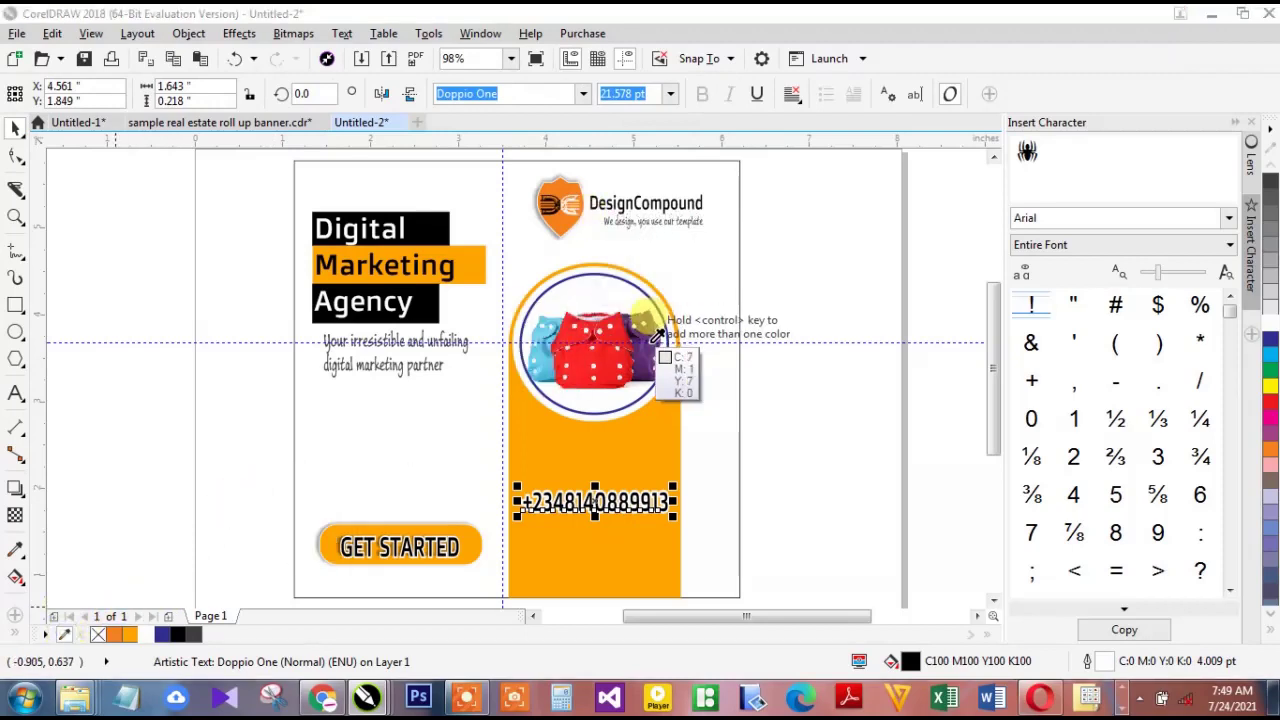
pyautogui.click(660, 355)
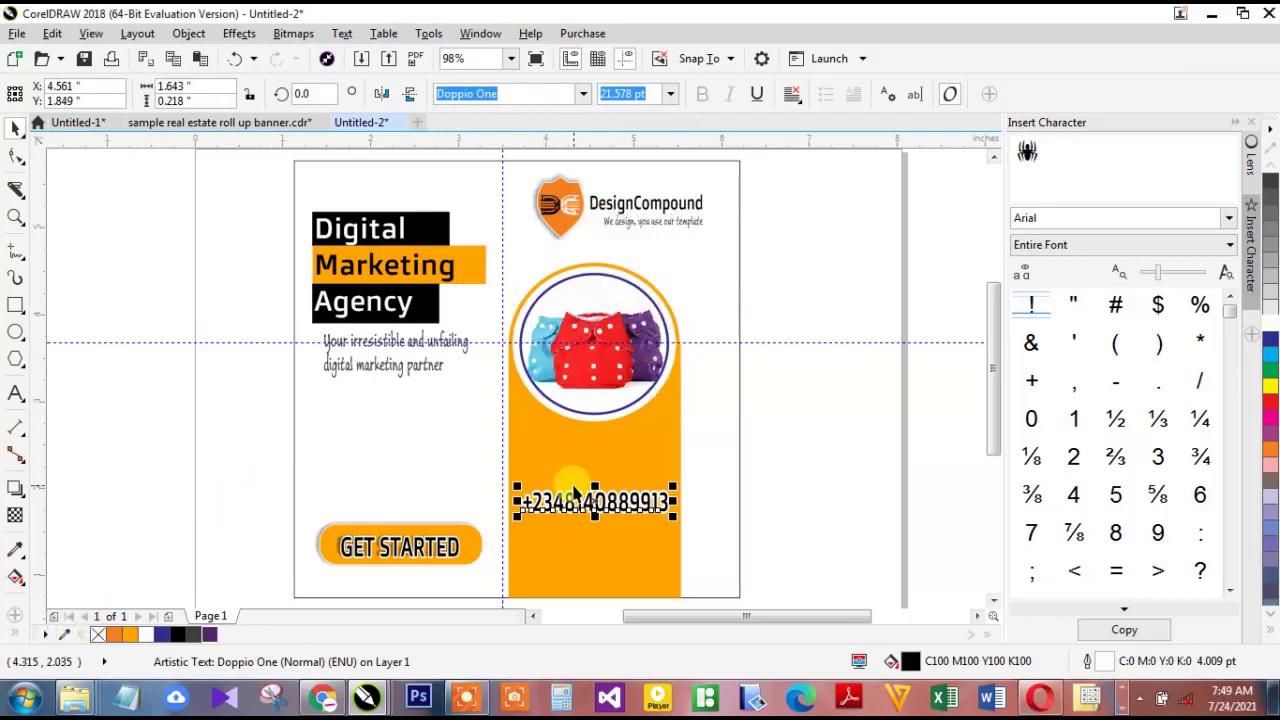
pyautogui.click(211, 634)
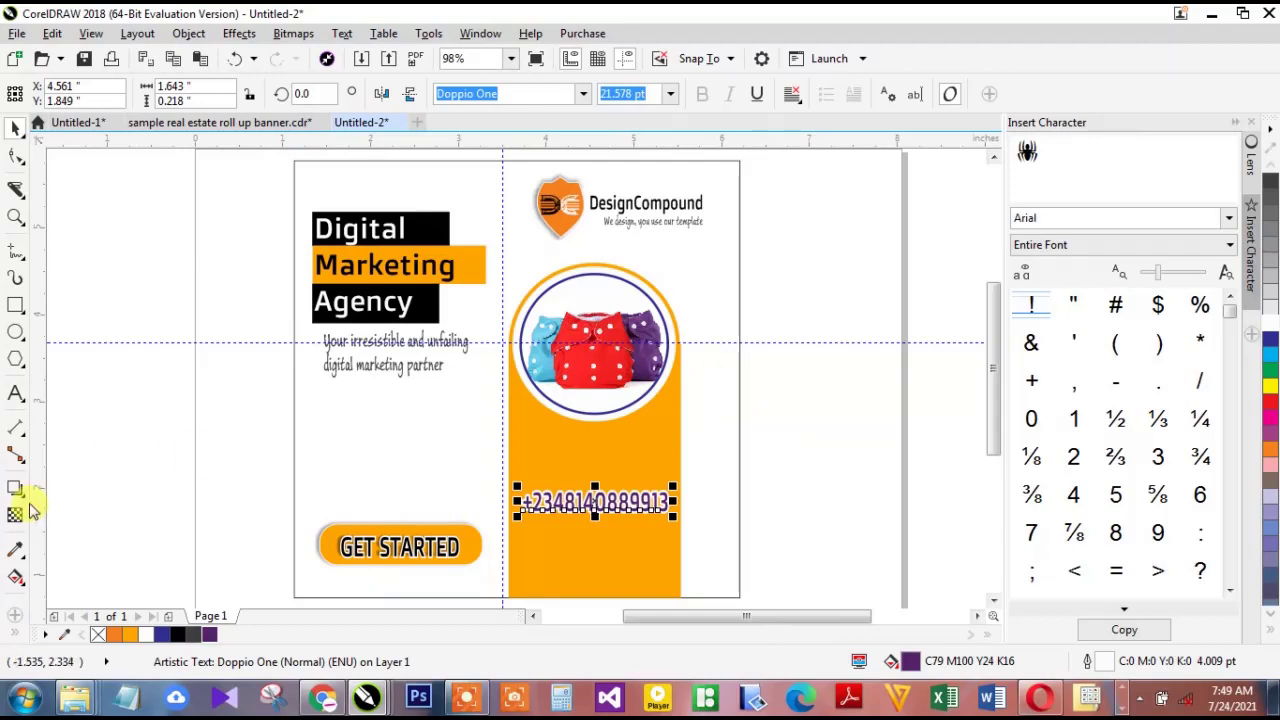
# Add a black drop shadow running down from the phone number at about 272°, with opacity 50 and feathering 15
pyautogui.click(15, 488)
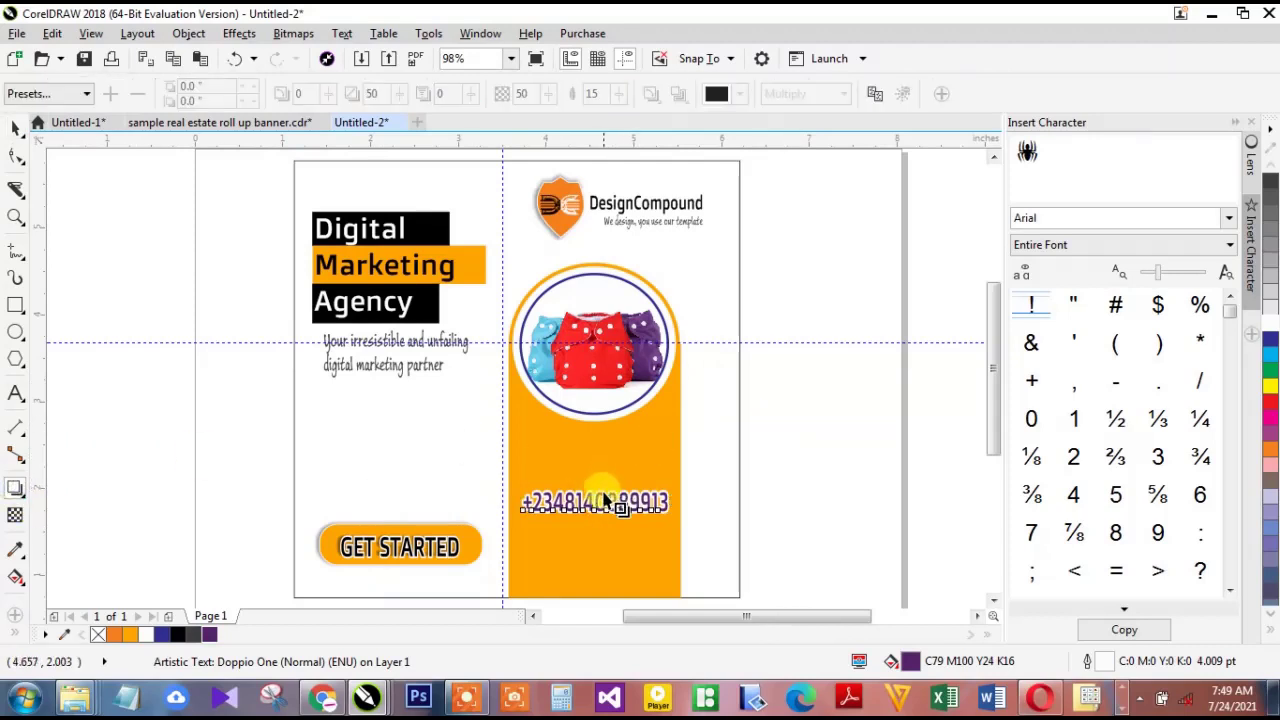
pyautogui.moveTo(595, 491); pyautogui.dragTo(606, 516)
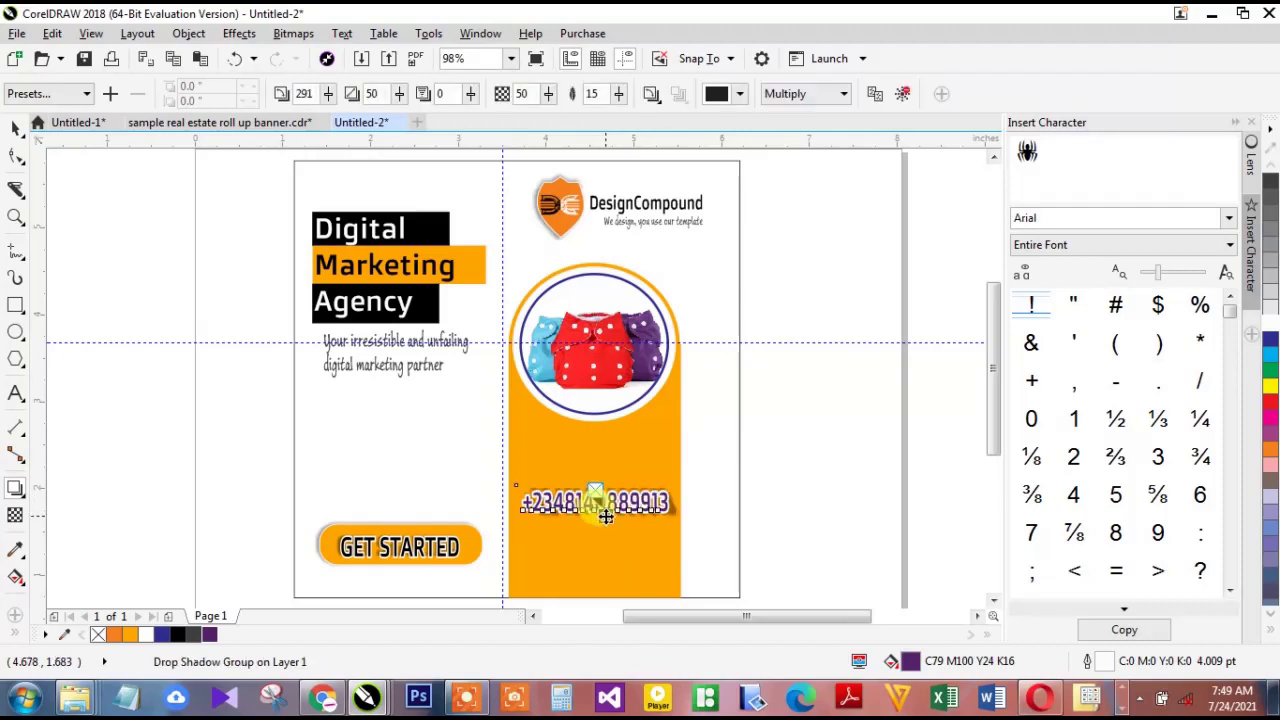
pyautogui.moveTo(500, 474); pyautogui.dragTo(714, 526)
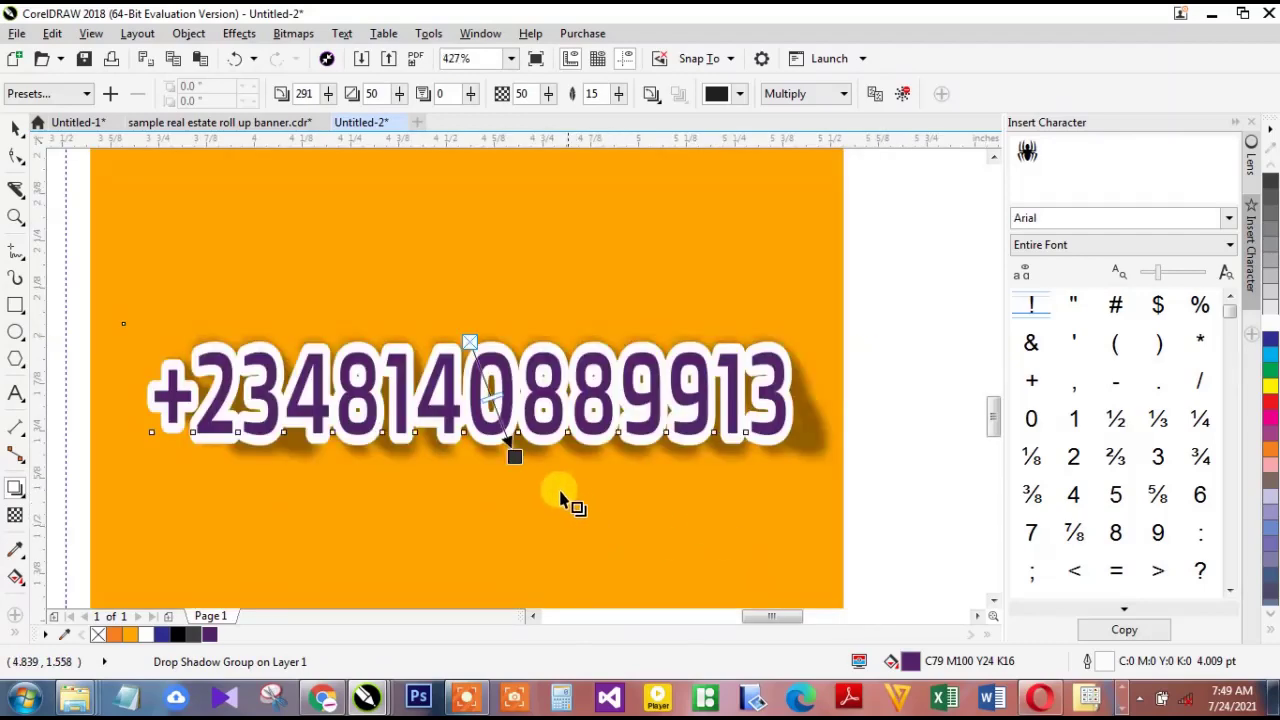
pyautogui.moveTo(493, 463); pyautogui.dragTo(474, 461)
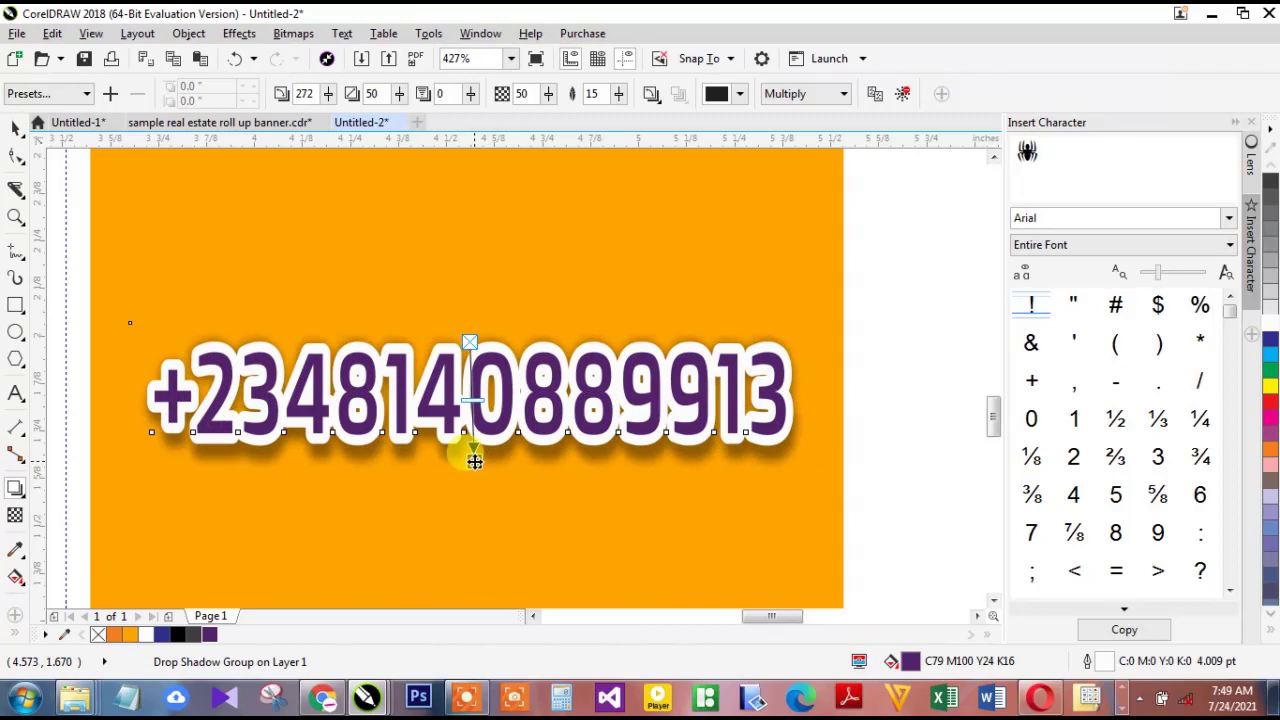
pyautogui.hotkey('shift', 'F4')
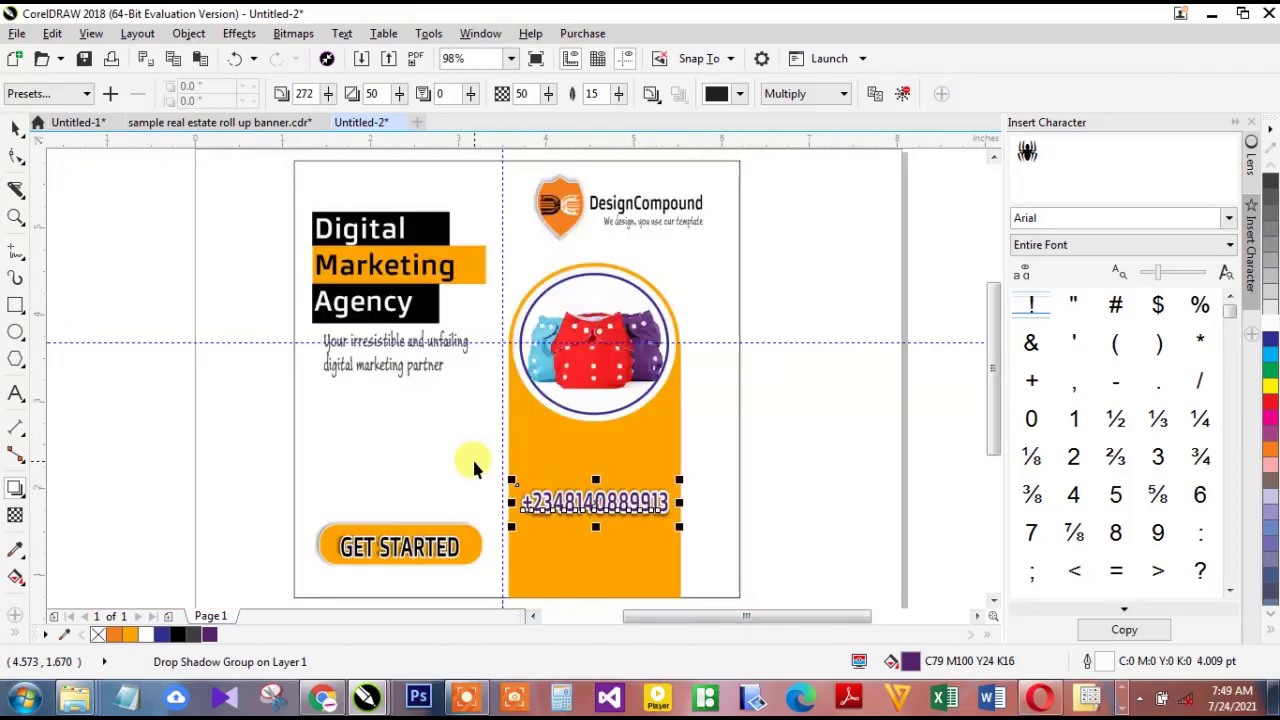
pyautogui.press('space')
pyautogui.moveTo(617, 486); pyautogui.dragTo(614, 471)
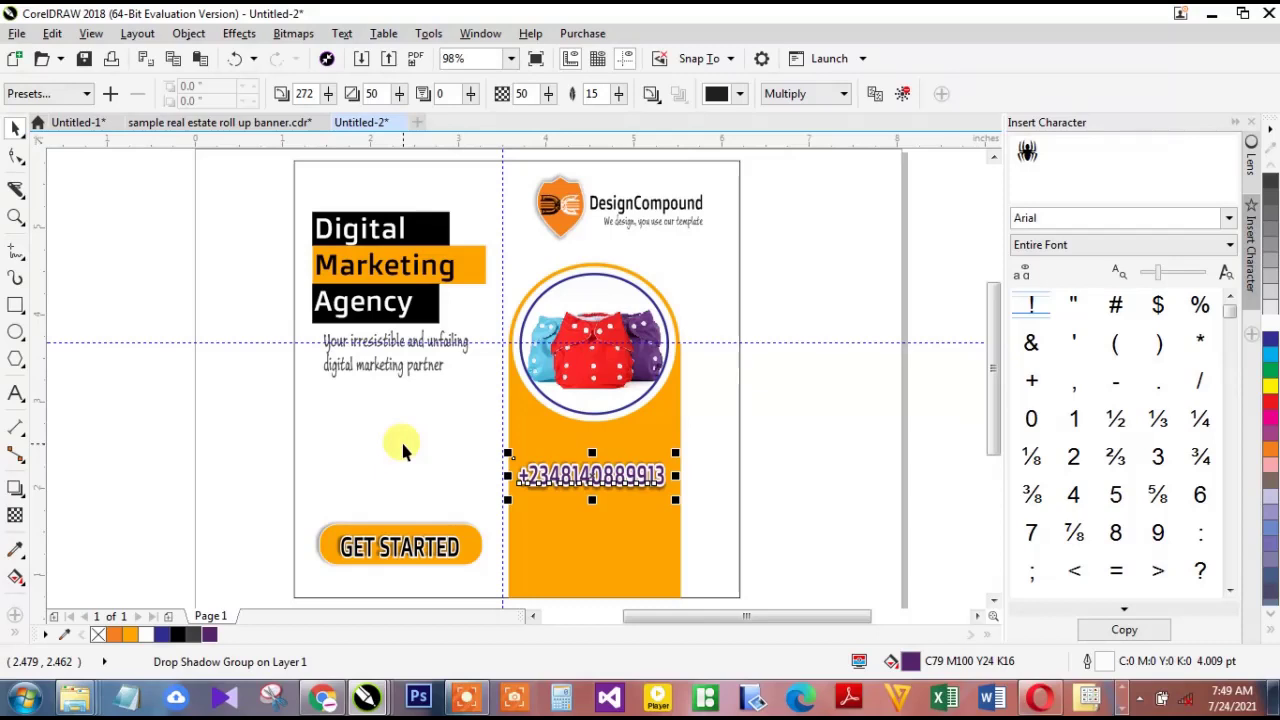
pyautogui.hotkey('ctrl', 'v')
pyautogui.moveTo(611, 538); pyautogui.dragTo(592, 518)
# Move the phone number down so it sits just above the social media icons
pyautogui.click(622, 473)
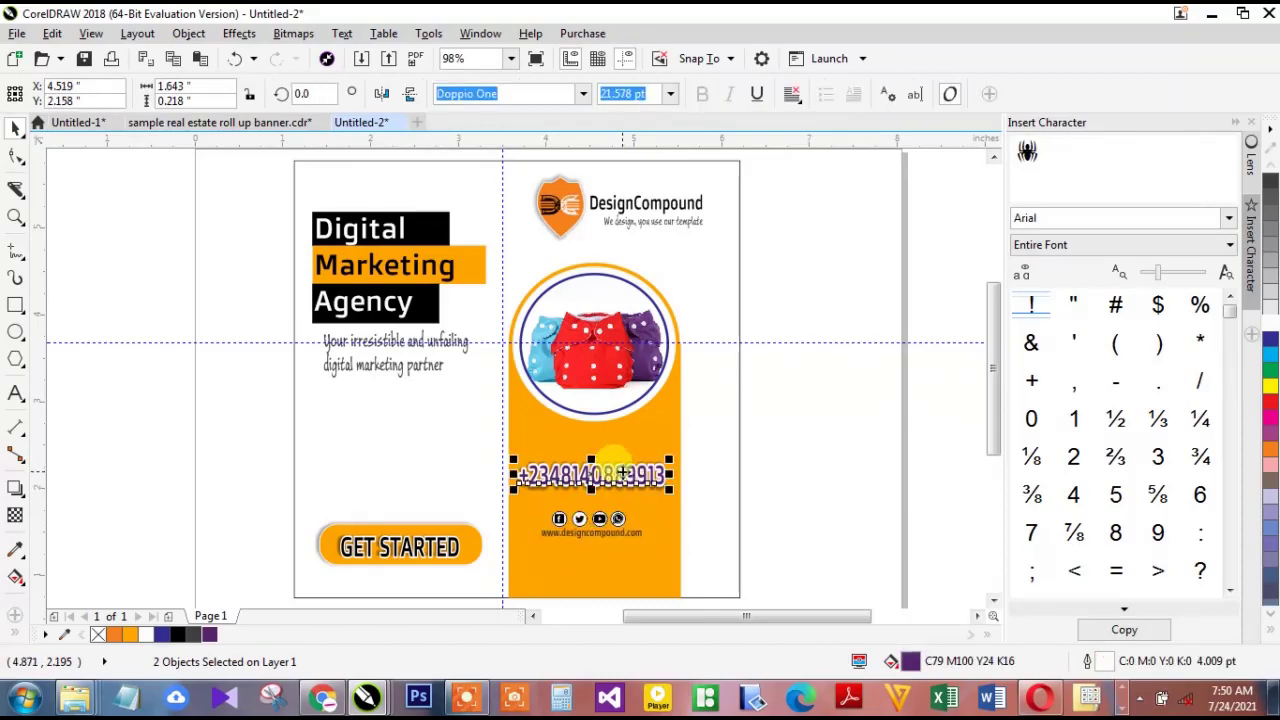
pyautogui.moveTo(622, 473); pyautogui.dragTo(622, 486)
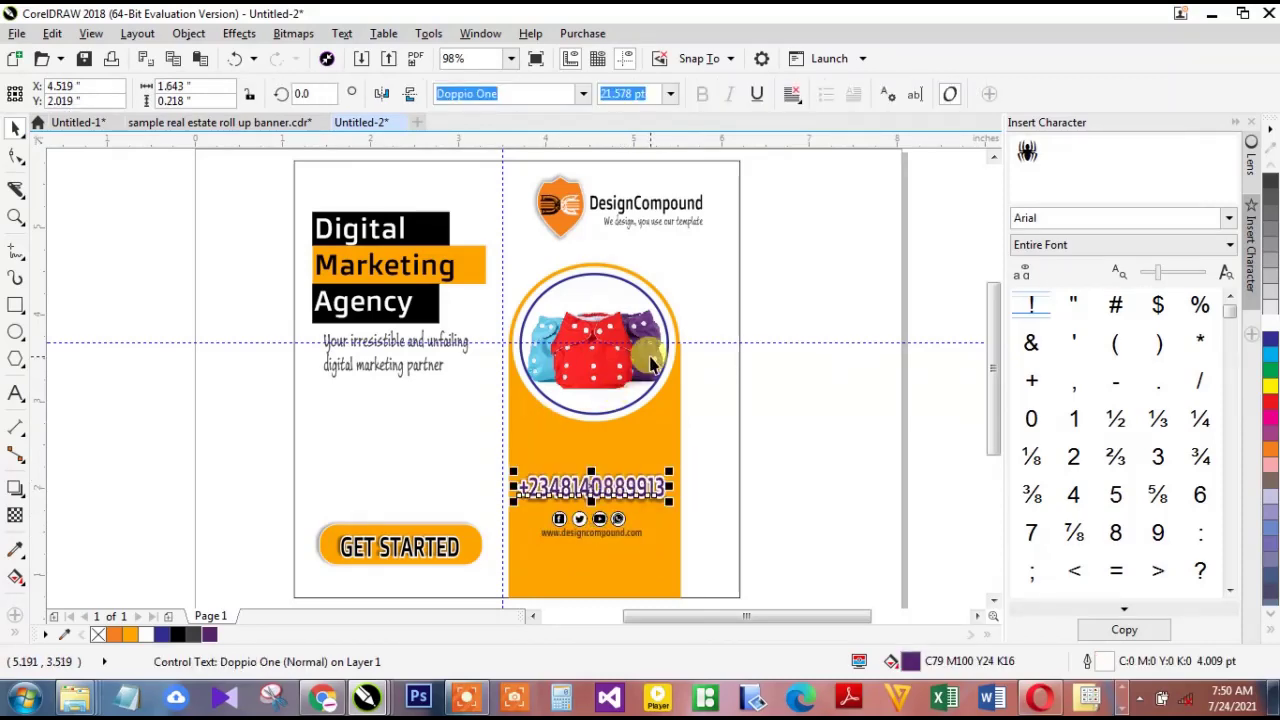
pyautogui.click(779, 258)
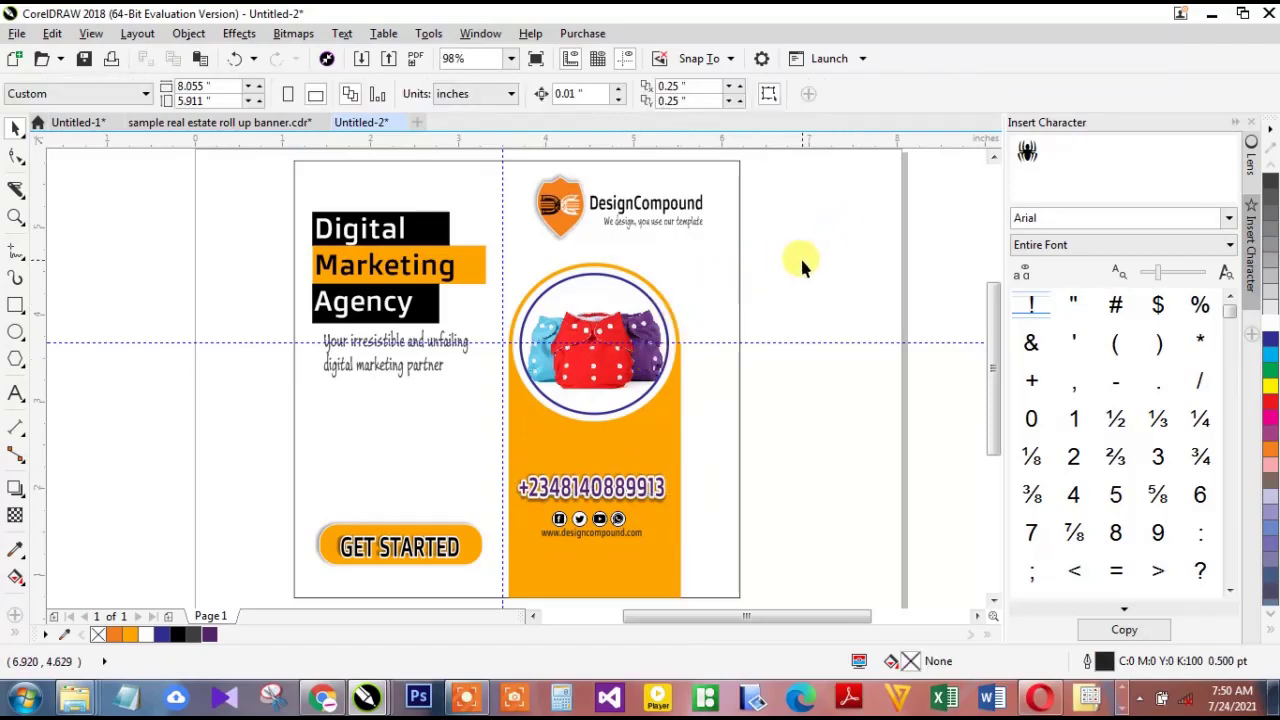
# Stretch the arch together with its picture and contact details sideways to about 2.41 inches wide
pyautogui.moveTo(760, 255); pyautogui.dragTo(482, 555)
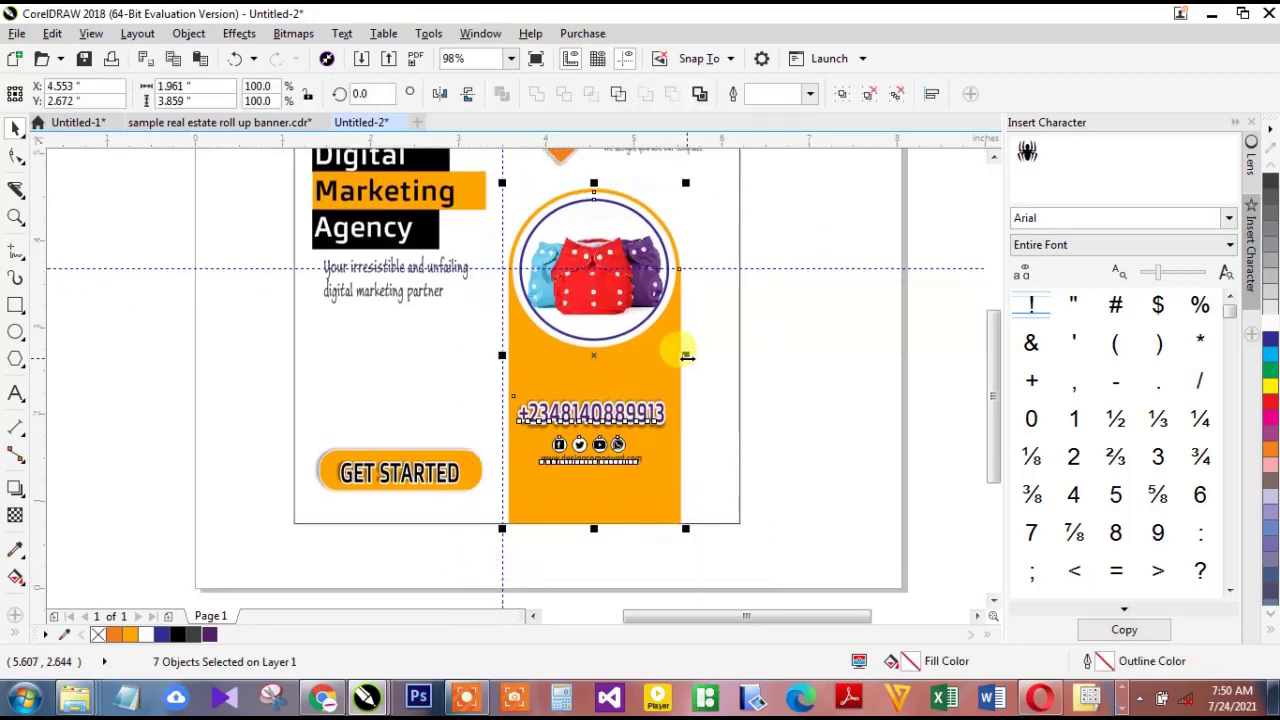
pyautogui.moveTo(686, 356); pyautogui.dragTo(727, 354)
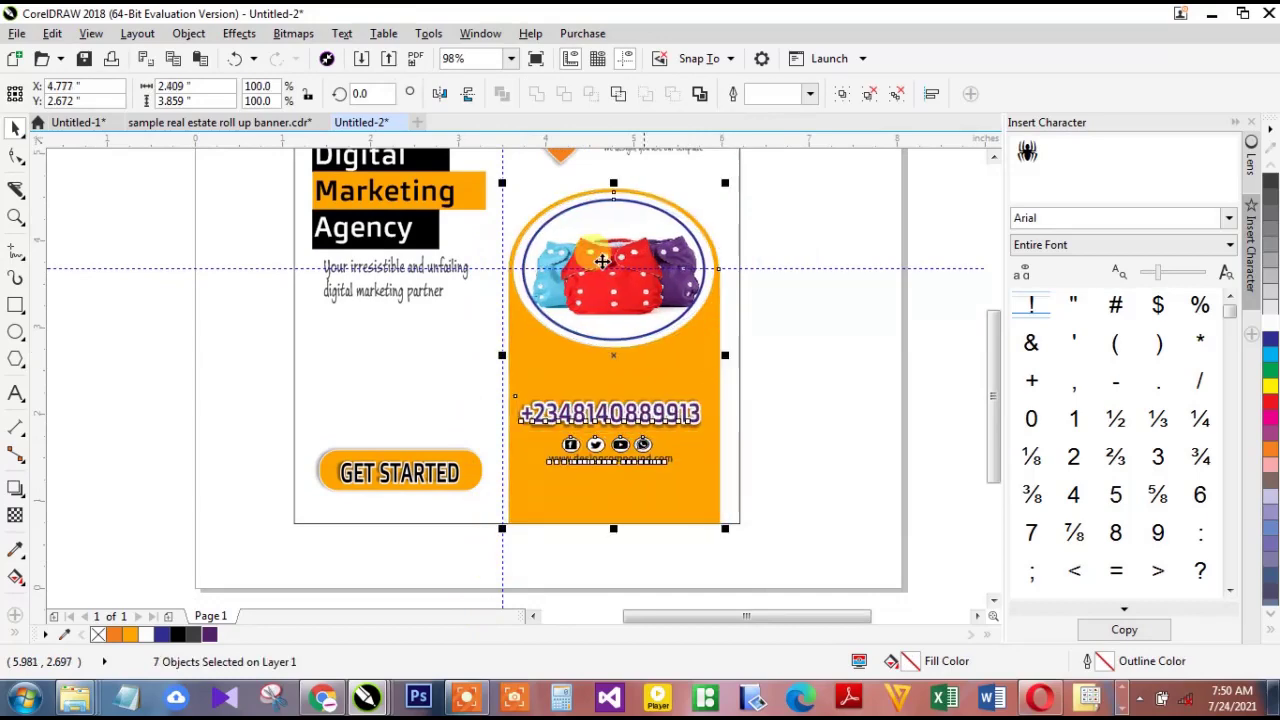
# Extend the arch with its picture and contact details outward on its left side to about 2.51 inches wide
pyautogui.moveTo(502, 355); pyautogui.dragTo(494, 355)
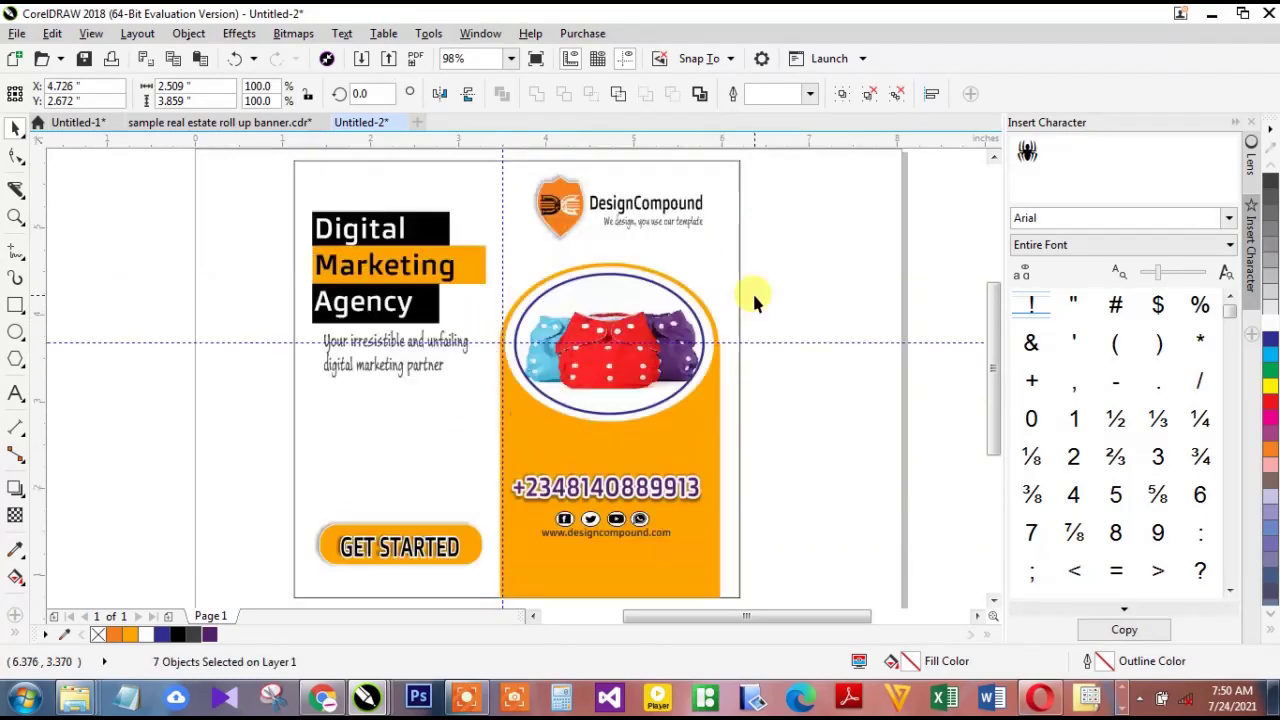
pyautogui.scroll(1, 752, 291)
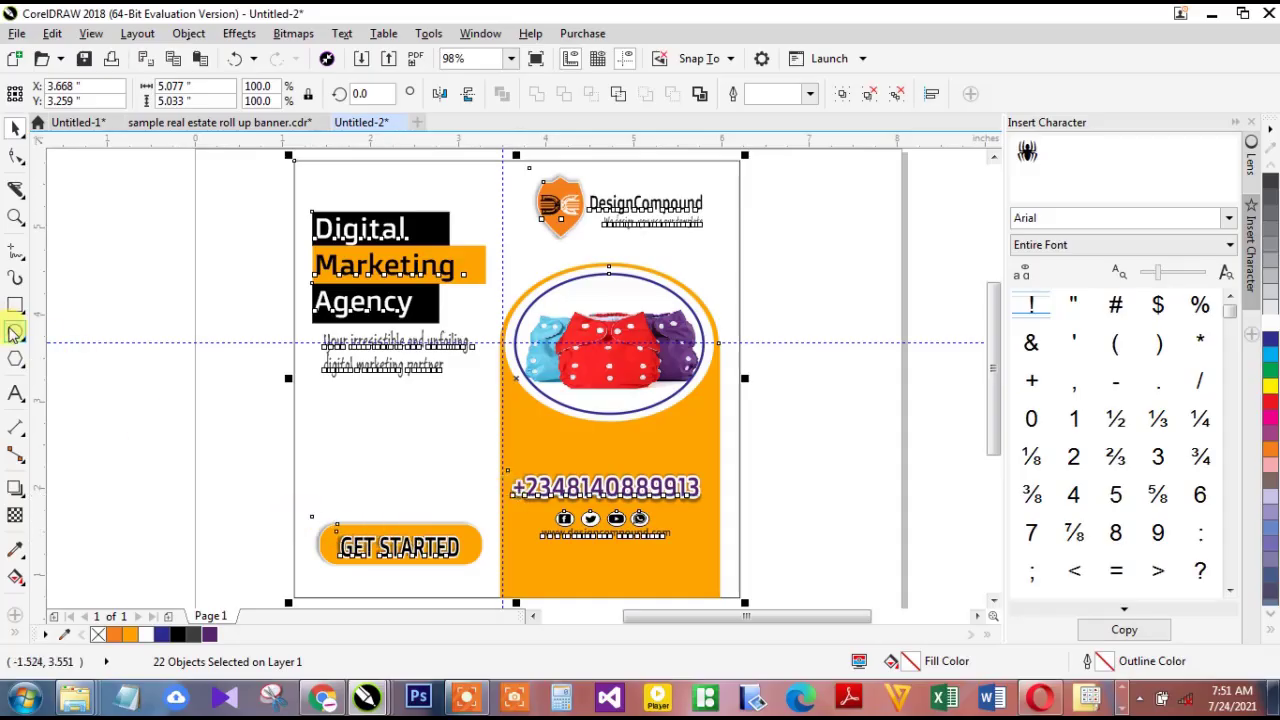
# Draw a circle about 1.25 inches wide and place it over the arch's left edge, just below the diaper picture
pyautogui.click(14, 332)
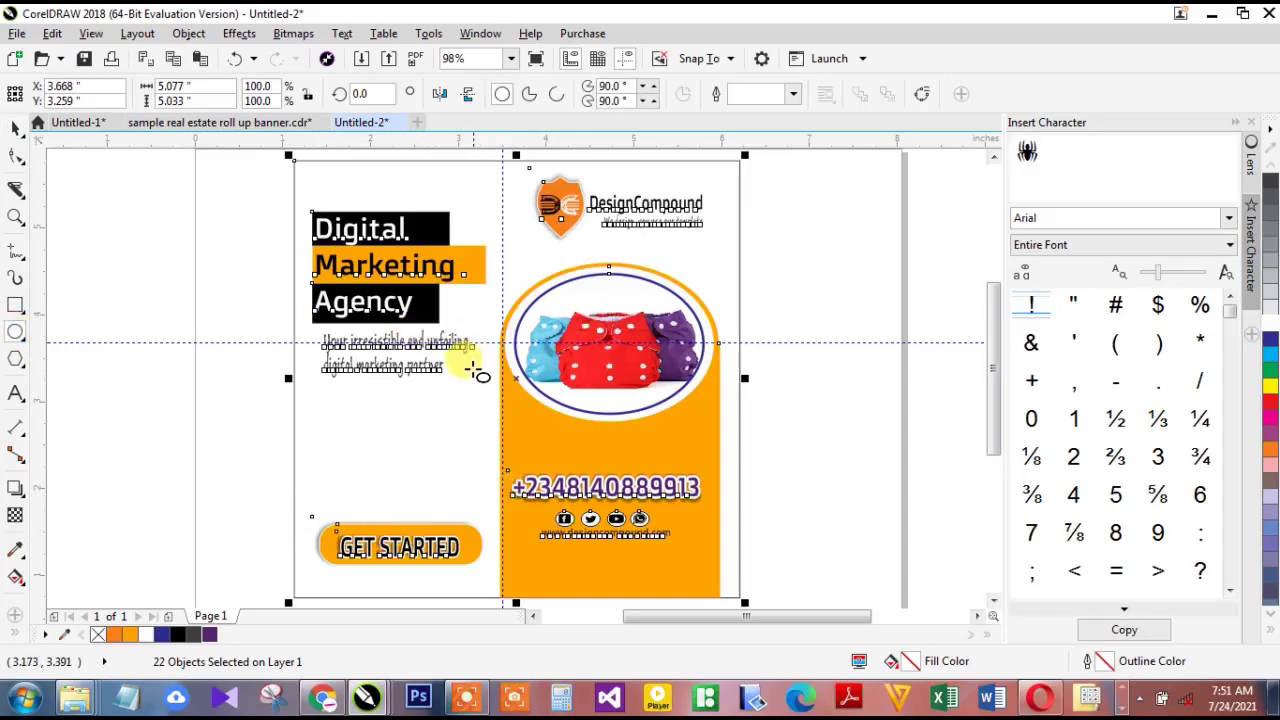
pyautogui.moveTo(458, 363); pyautogui.dragTo(571, 476)
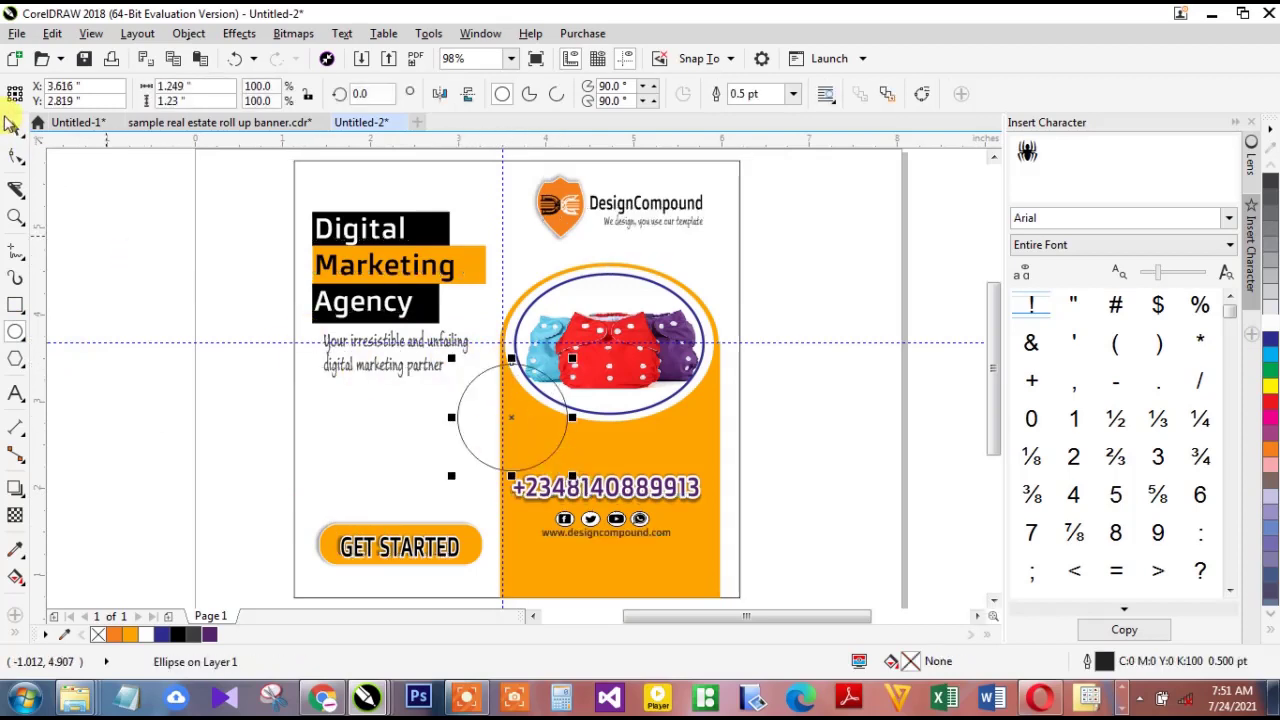
pyautogui.click(10, 124)
pyautogui.moveTo(515, 412); pyautogui.dragTo(500, 414)
# Nudge the phone number, social media icons and website address down the arch, about level with the GET STARTED button
pyautogui.moveTo(815, 438); pyautogui.dragTo(479, 545)
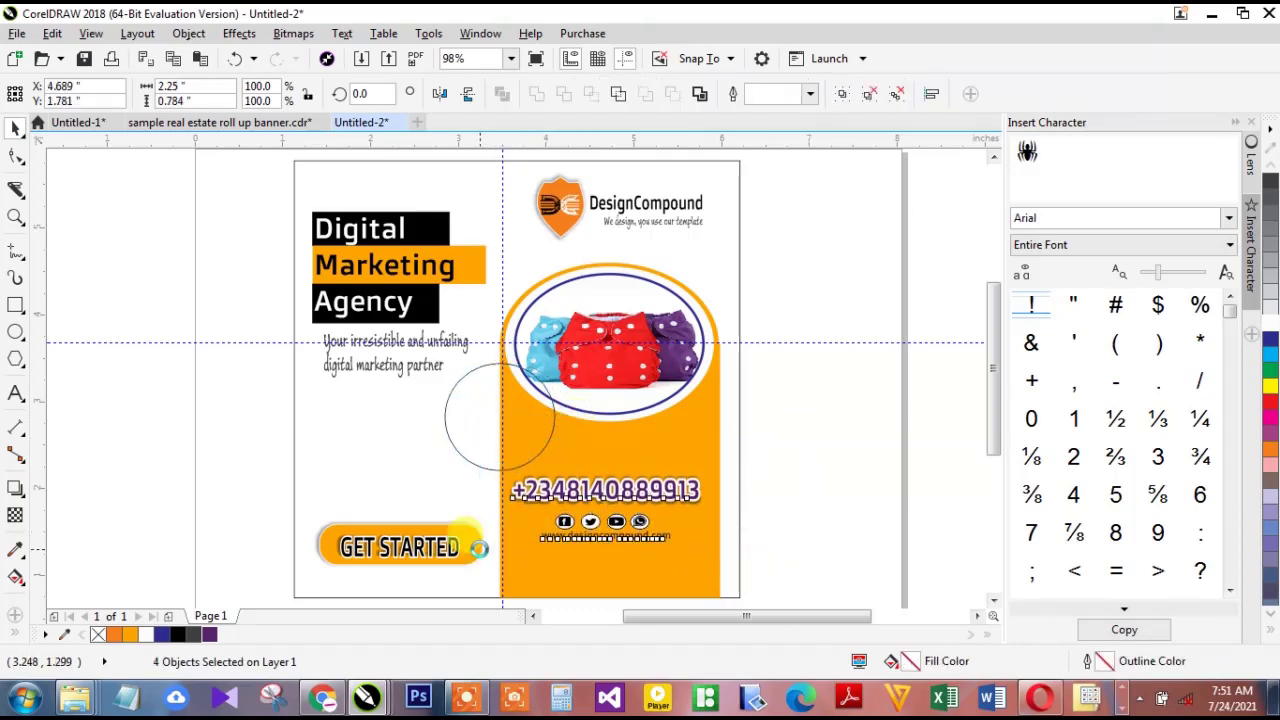
pyautogui.press('Down')
pyautogui.press('Down')
pyautogui.press('Down')
pyautogui.press('Down')
pyautogui.press('Down')
pyautogui.press('Down')
pyautogui.press('Down')
pyautogui.press('Down')
pyautogui.press('Down')
pyautogui.press('Down')
pyautogui.press('Down')
pyautogui.press('Down')
pyautogui.press('Down')
pyautogui.press('Down')
pyautogui.press('Down')
pyautogui.press('Down')
pyautogui.press('Down')
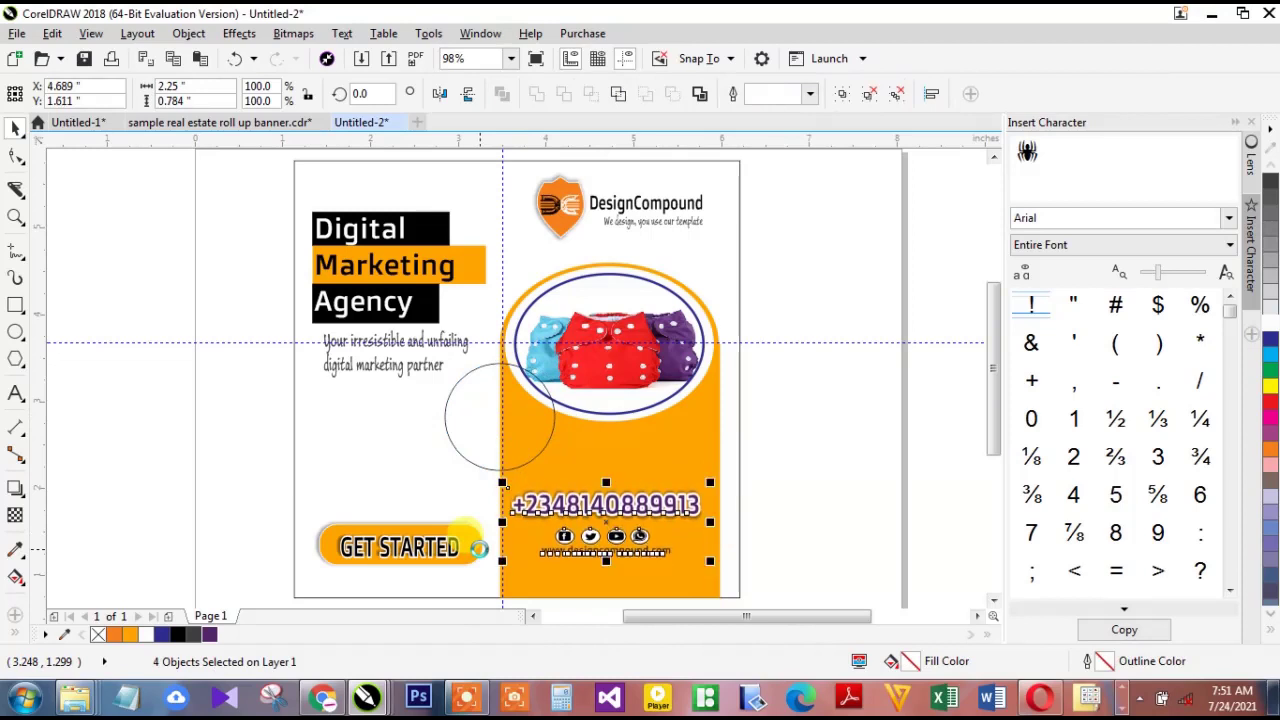
pyautogui.press('Down')
pyautogui.press('Down')
pyautogui.press('Down')
pyautogui.press('Down')
pyautogui.press('Down')
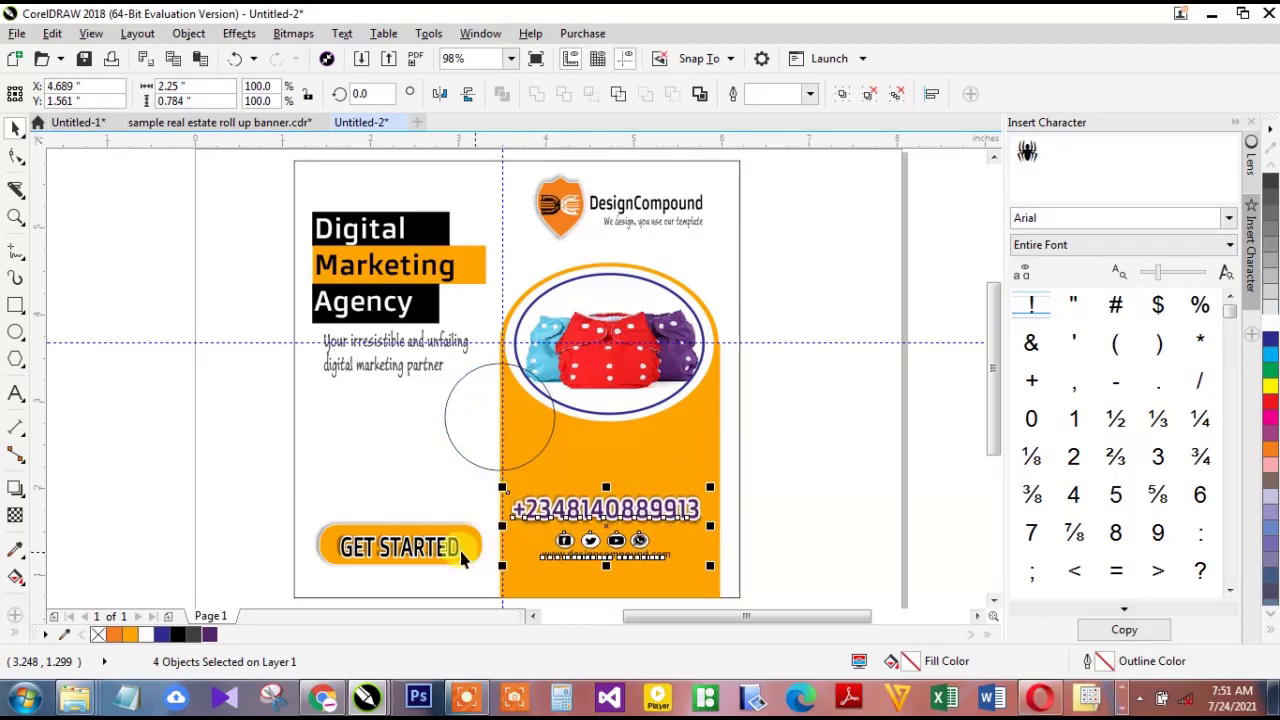
# Make the circle a white disc about 1.17 inches wide without outline, with a concentric copy about 0.99 inches wide inside it
pyautogui.click(500, 415)
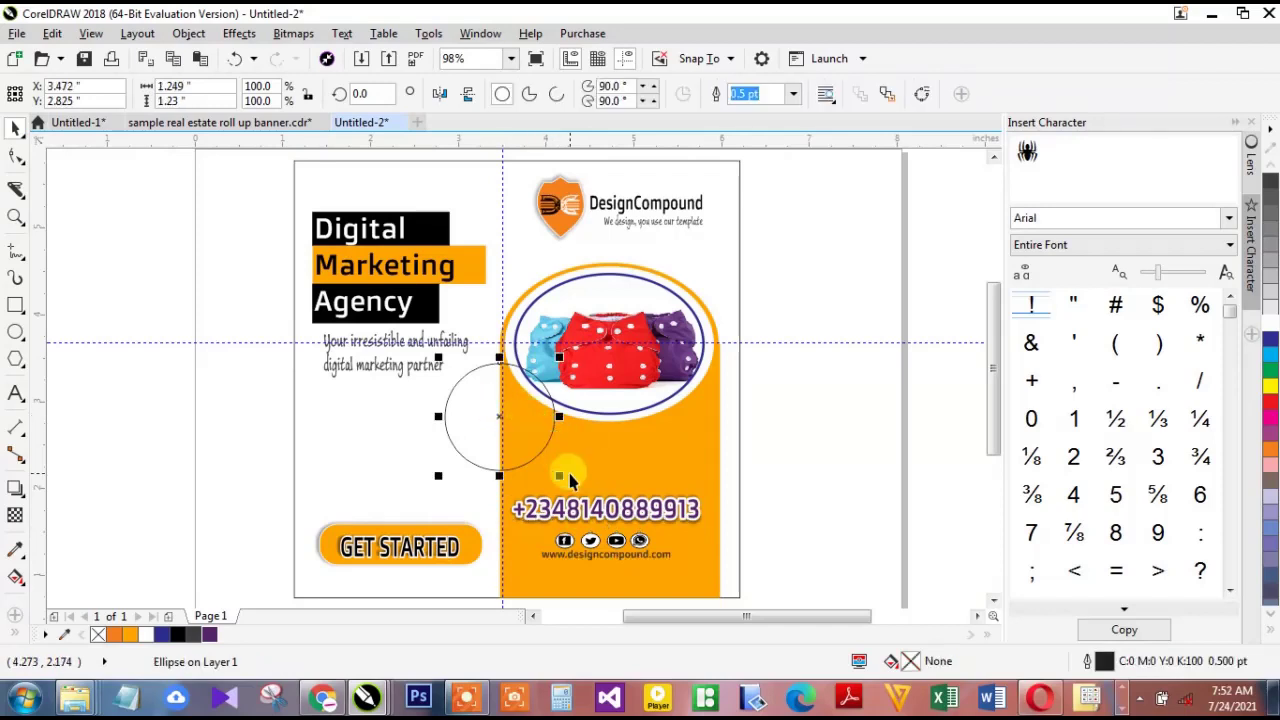
pyautogui.moveTo(558, 475); pyautogui.dragTo(545, 460)
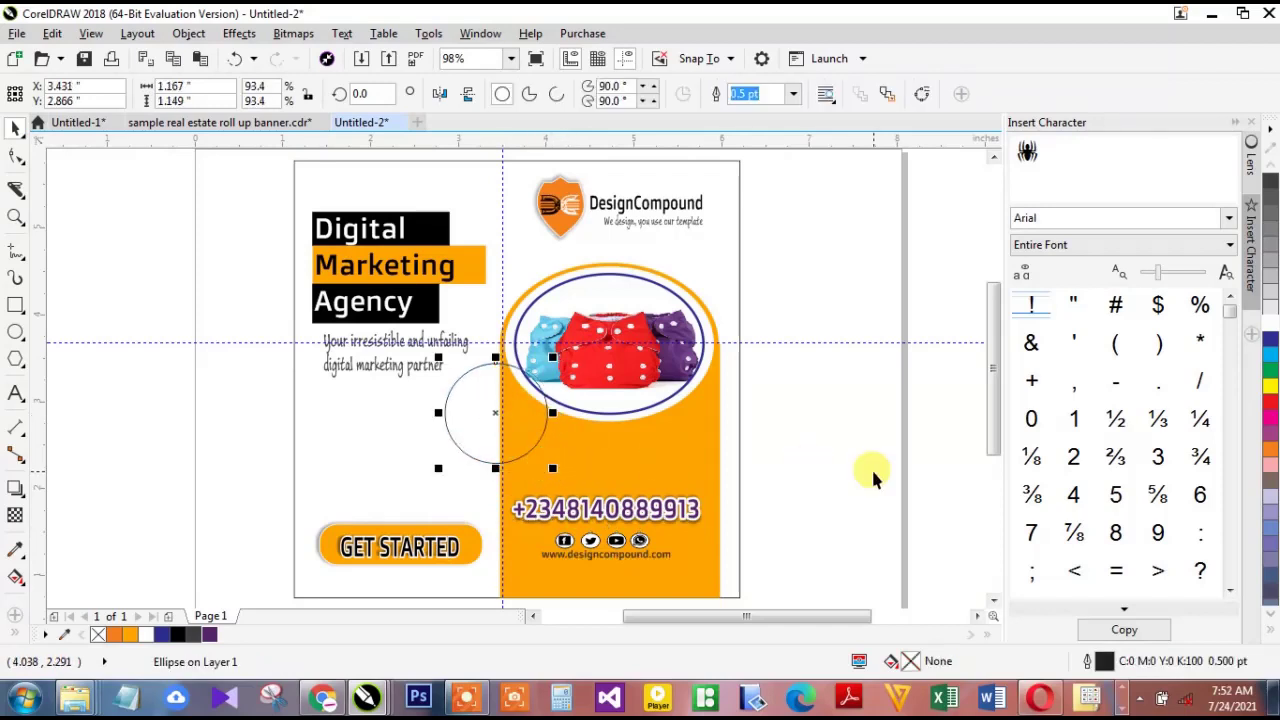
pyautogui.click(143, 636)
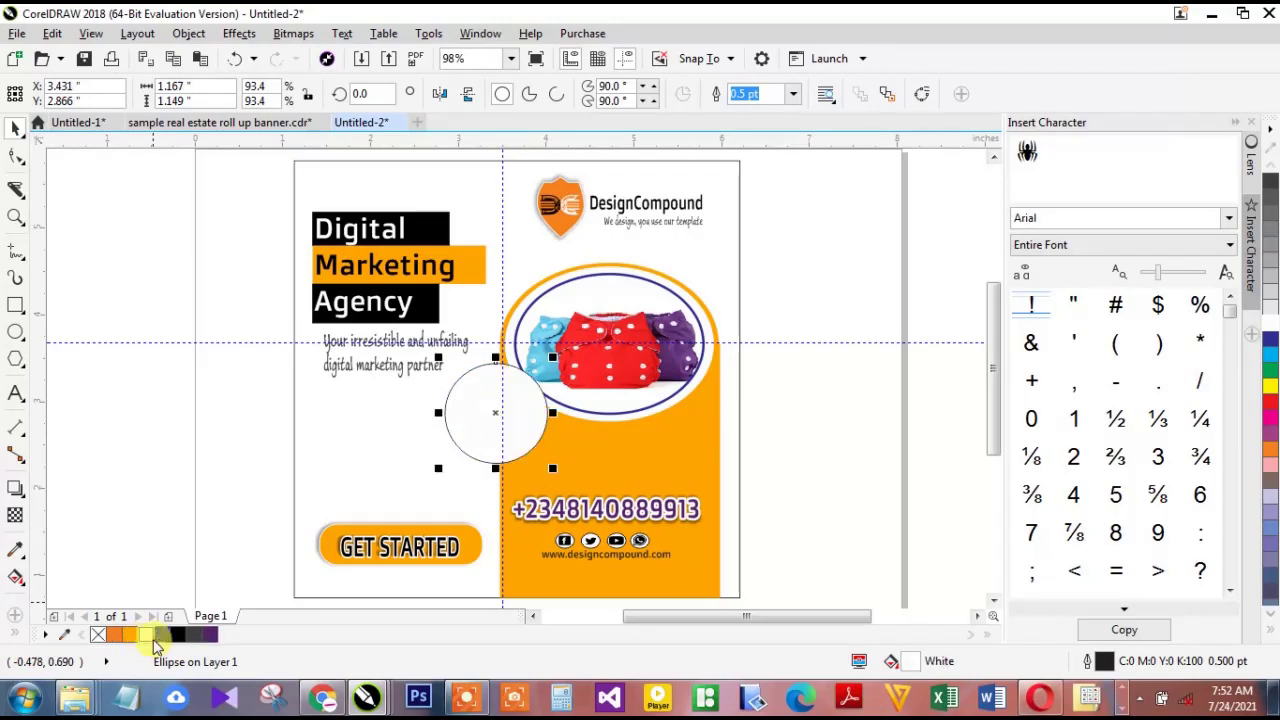
pyautogui.rightClick(96, 635)
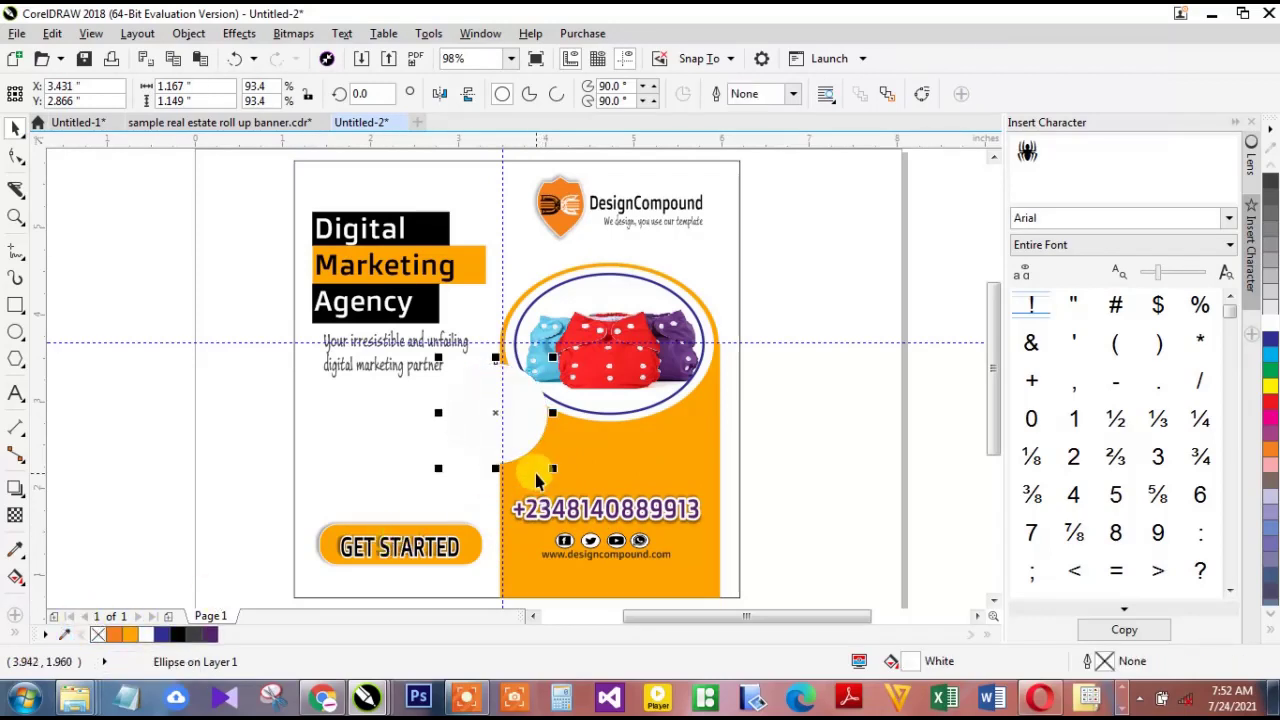
pyautogui.moveTo(552, 467); pyautogui.dragTo(542, 460)
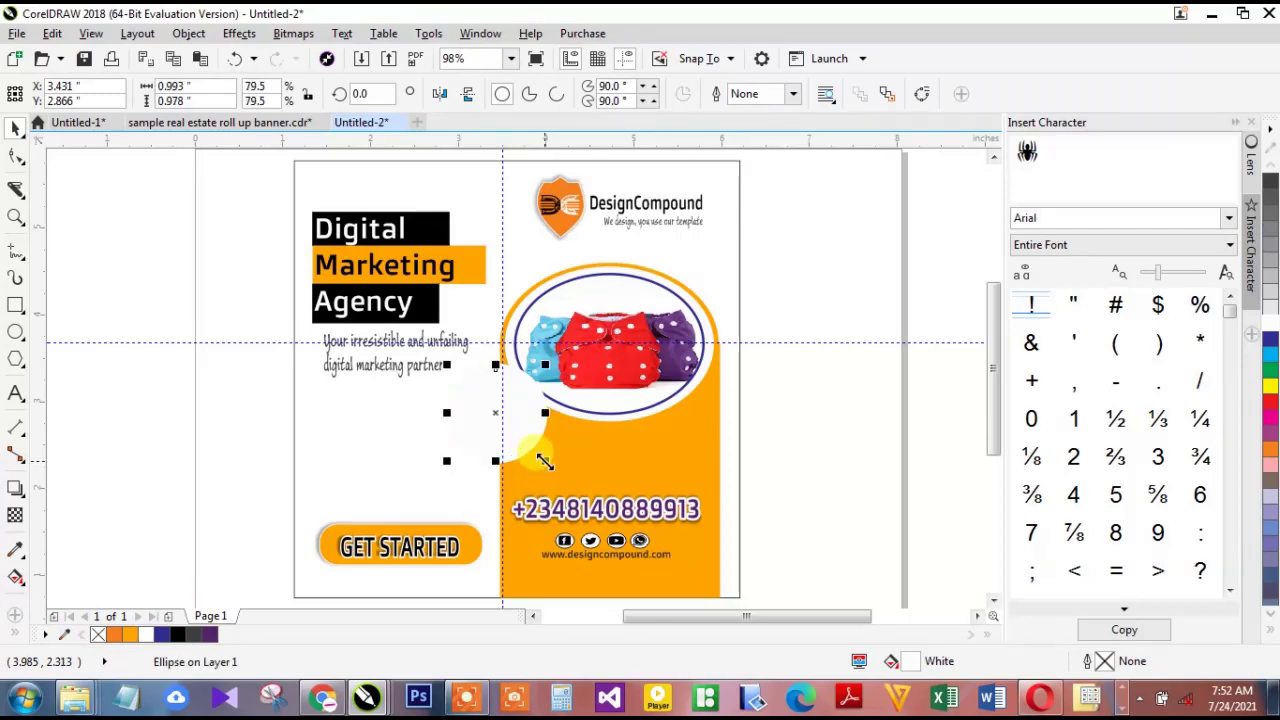
# Bring the baby picture boy3.jpg from the Do folder into the drawing beside the flyer
pyautogui.moveTo(73, 706)
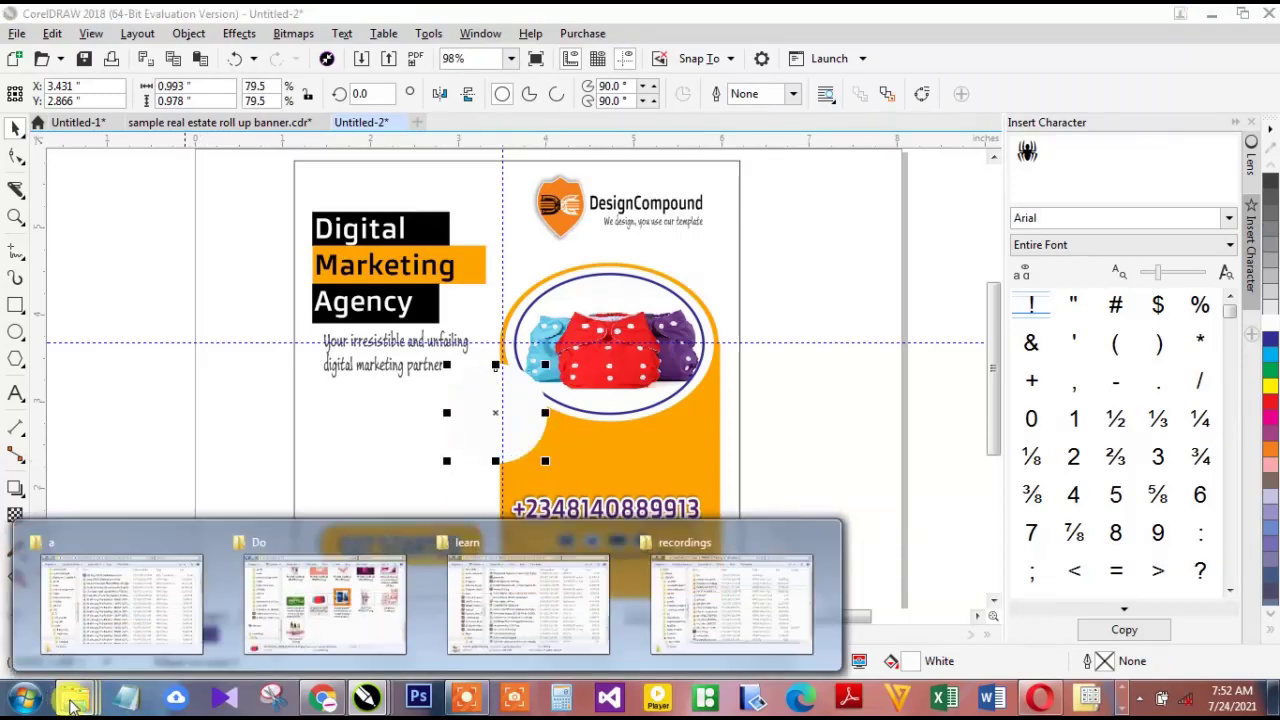
pyautogui.click(345, 614)
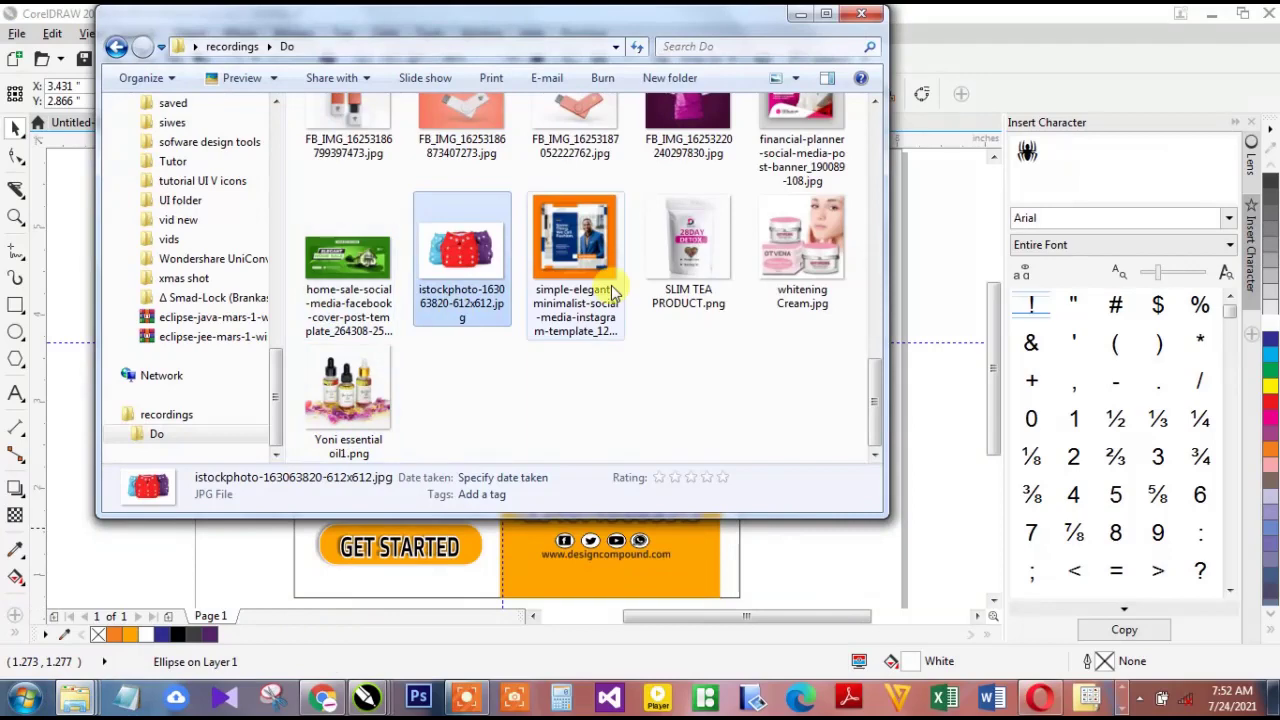
pyautogui.moveTo(874, 414); pyautogui.dragTo(800, 572)
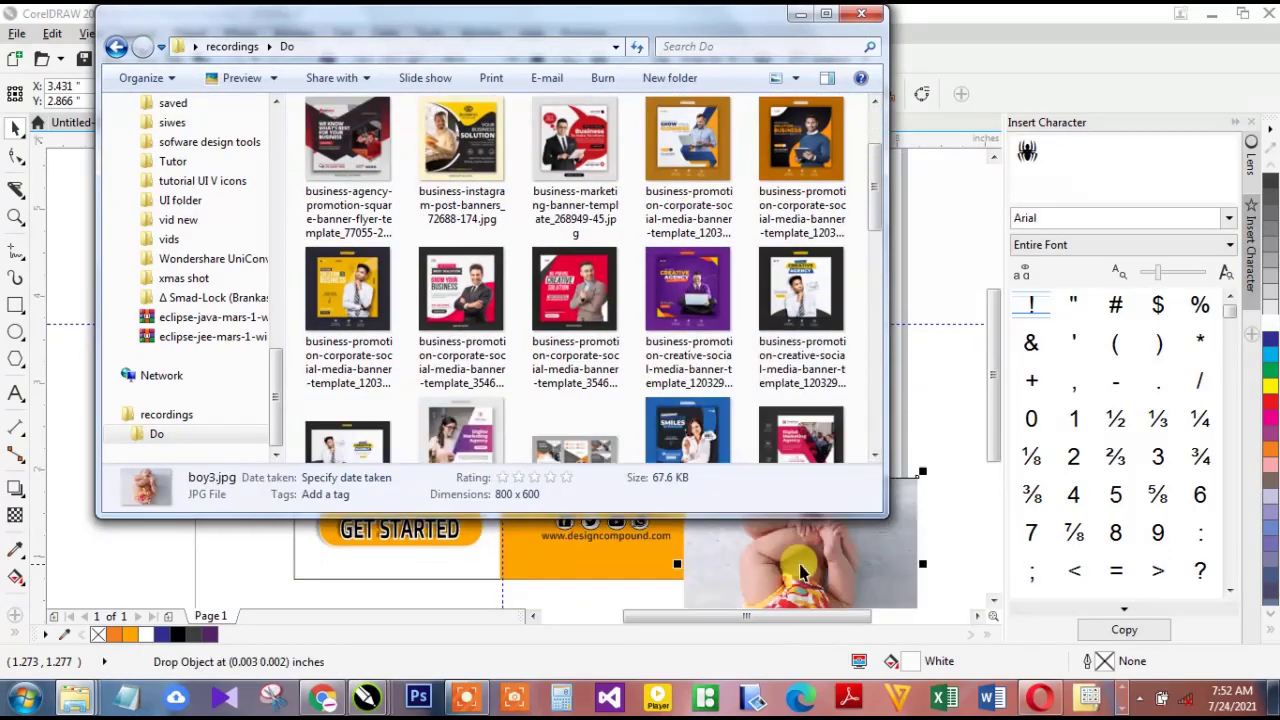
pyautogui.click(800, 570)
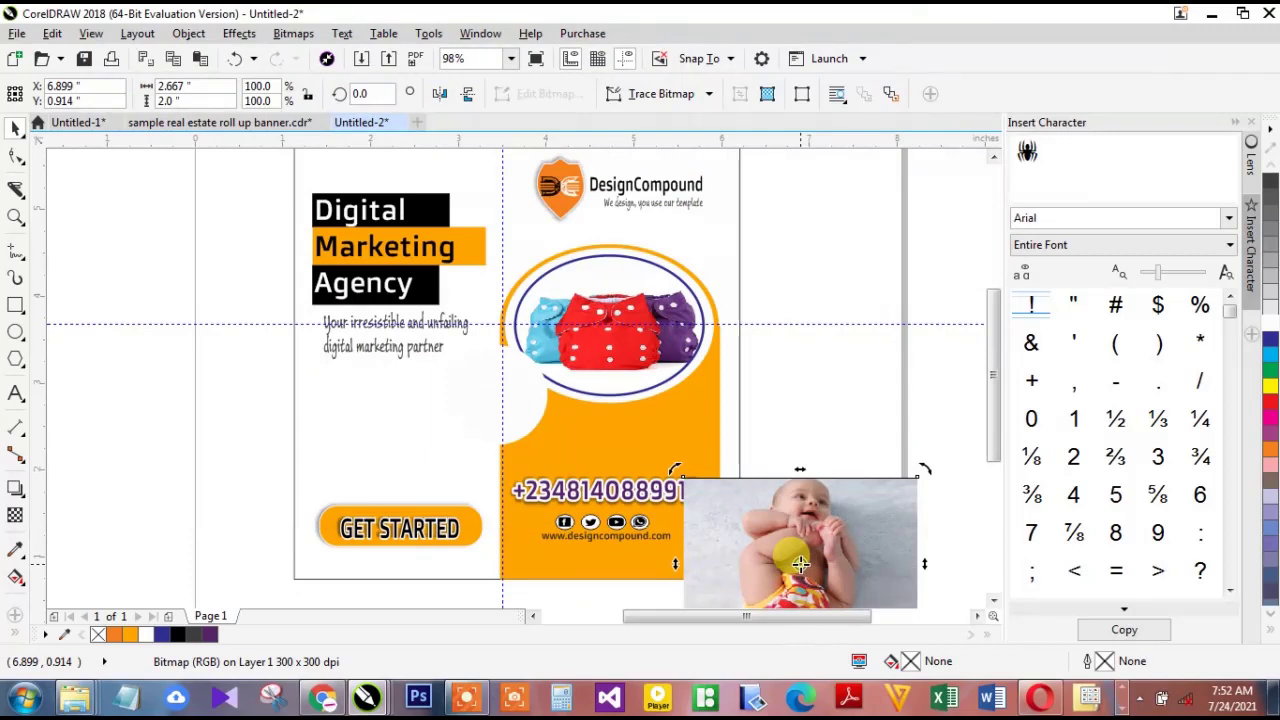
pyautogui.rightClick(800, 565)
pyautogui.press('Escape')
# PowerClip the baby picture inside the smaller white circle and scale it to about 1.32 inches wide so it fills the circle
pyautogui.moveTo(800, 565); pyautogui.dragTo(505, 400)
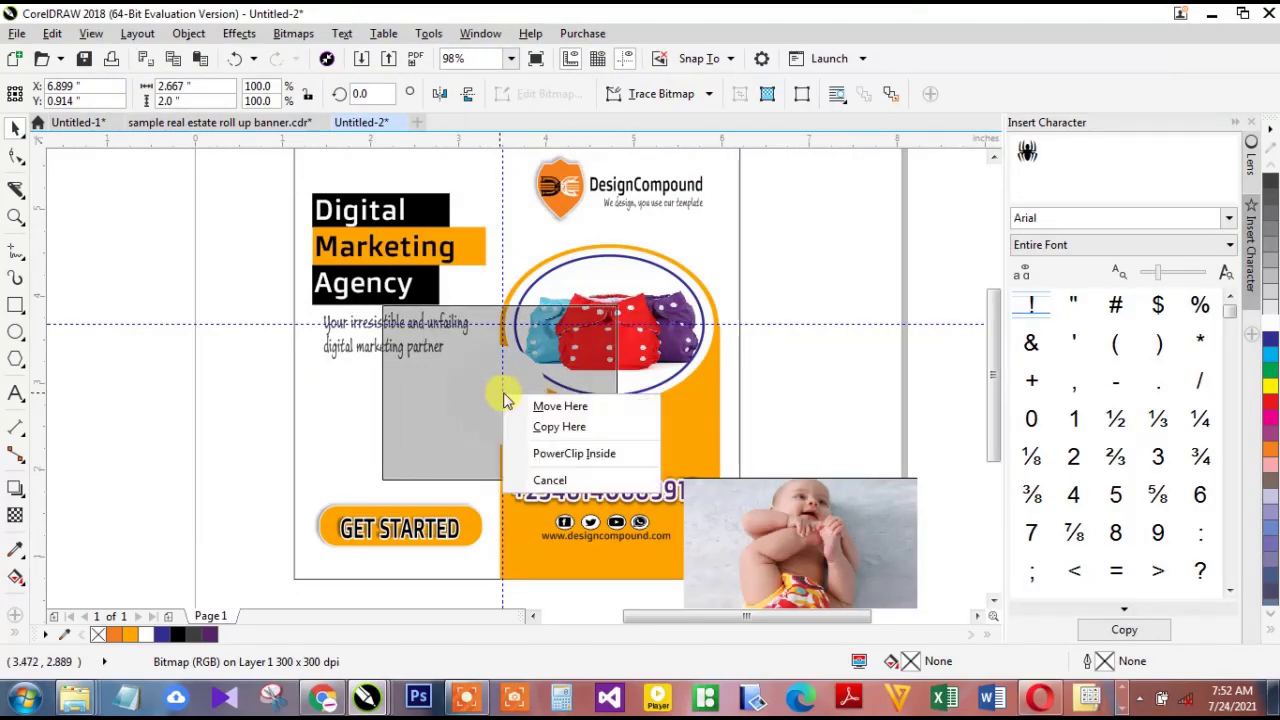
pyautogui.click(565, 453)
pyautogui.click(445, 466)
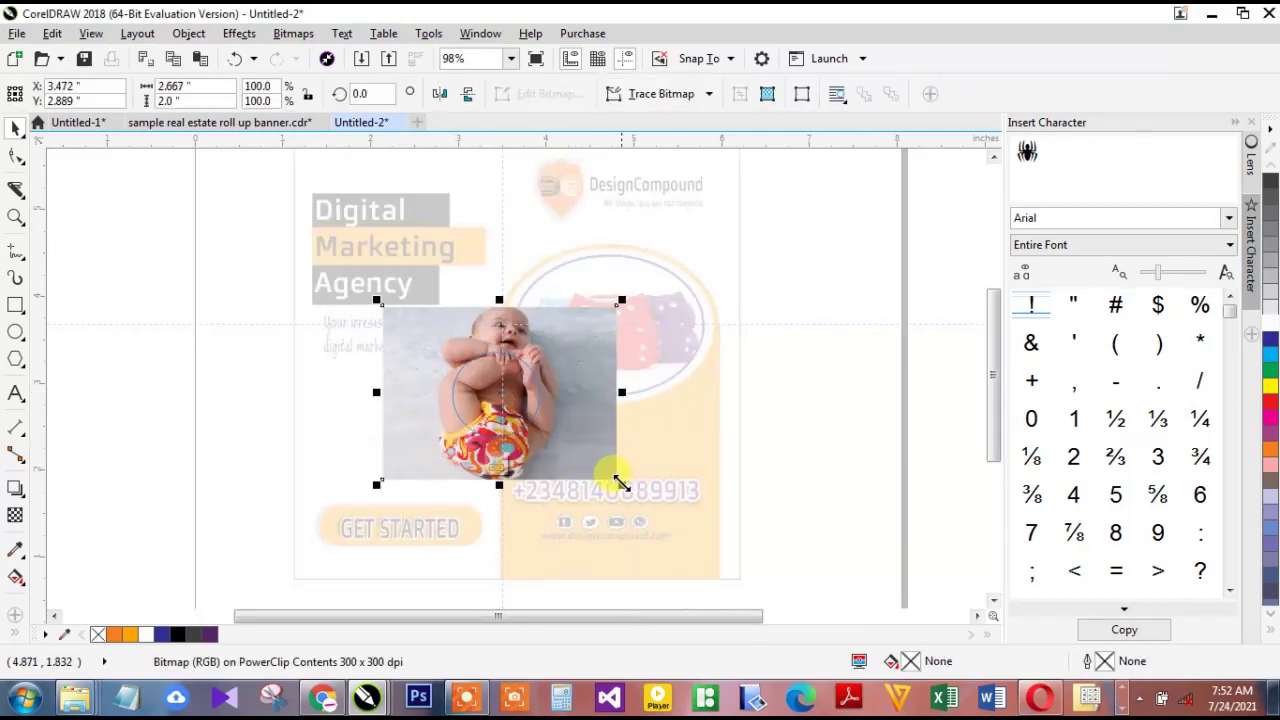
pyautogui.moveTo(621, 484); pyautogui.dragTo(567, 457)
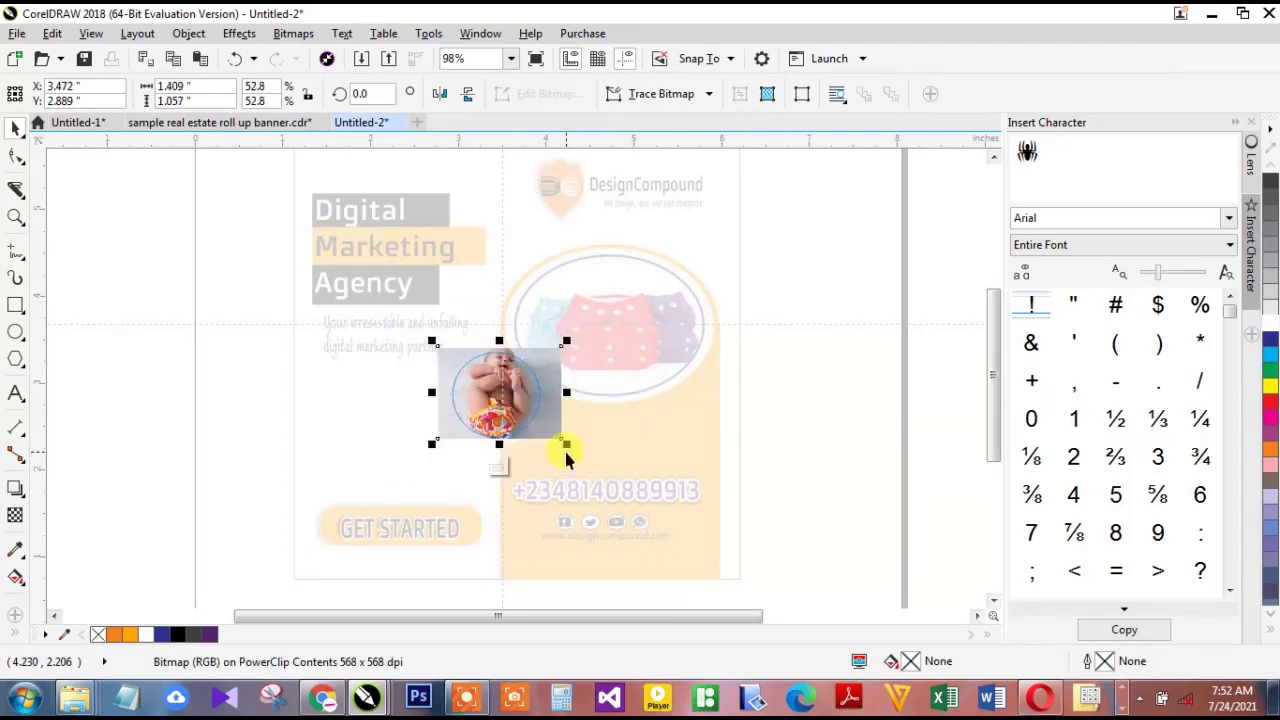
pyautogui.press('z')
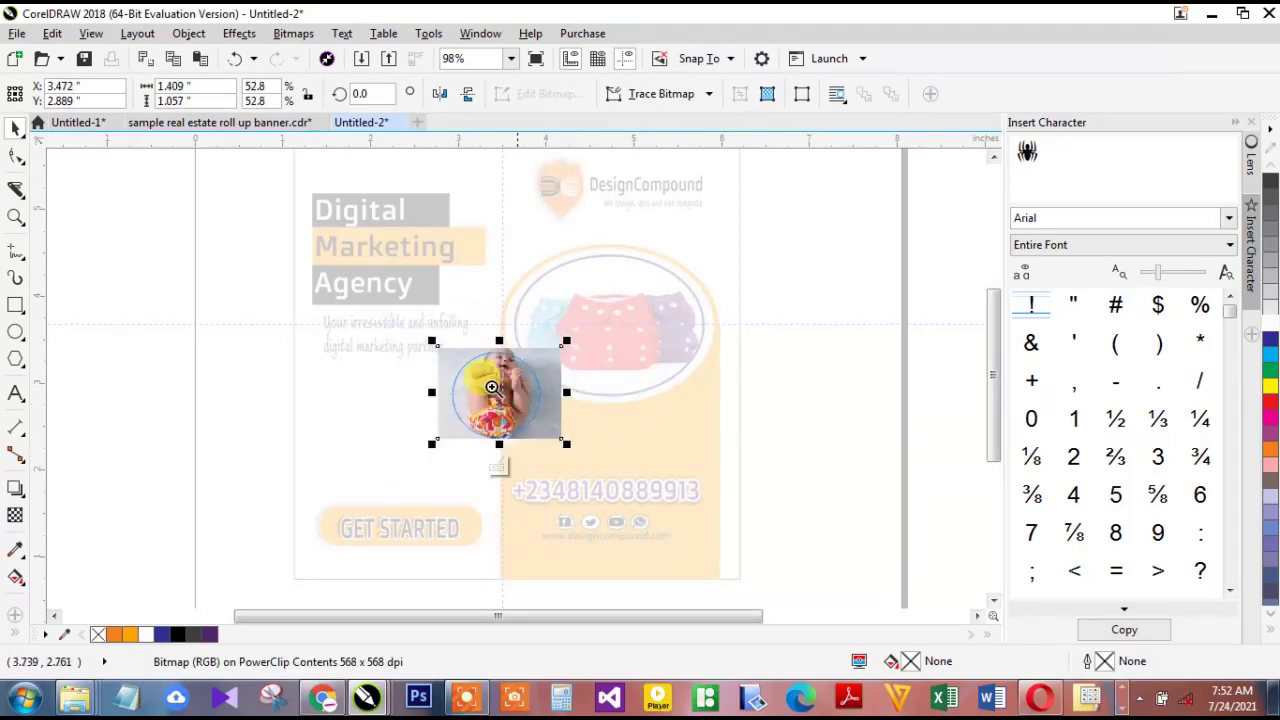
pyautogui.moveTo(388, 322); pyautogui.dragTo(566, 436)
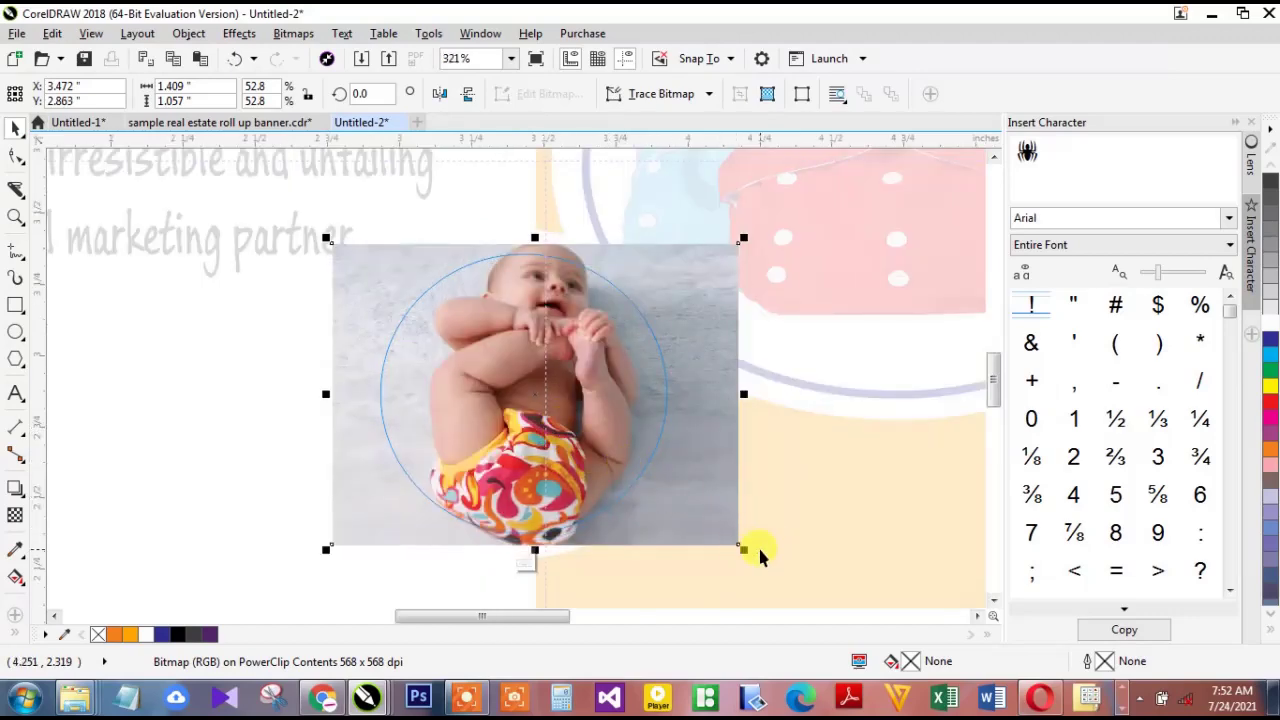
pyautogui.moveTo(742, 547); pyautogui.dragTo(730, 541)
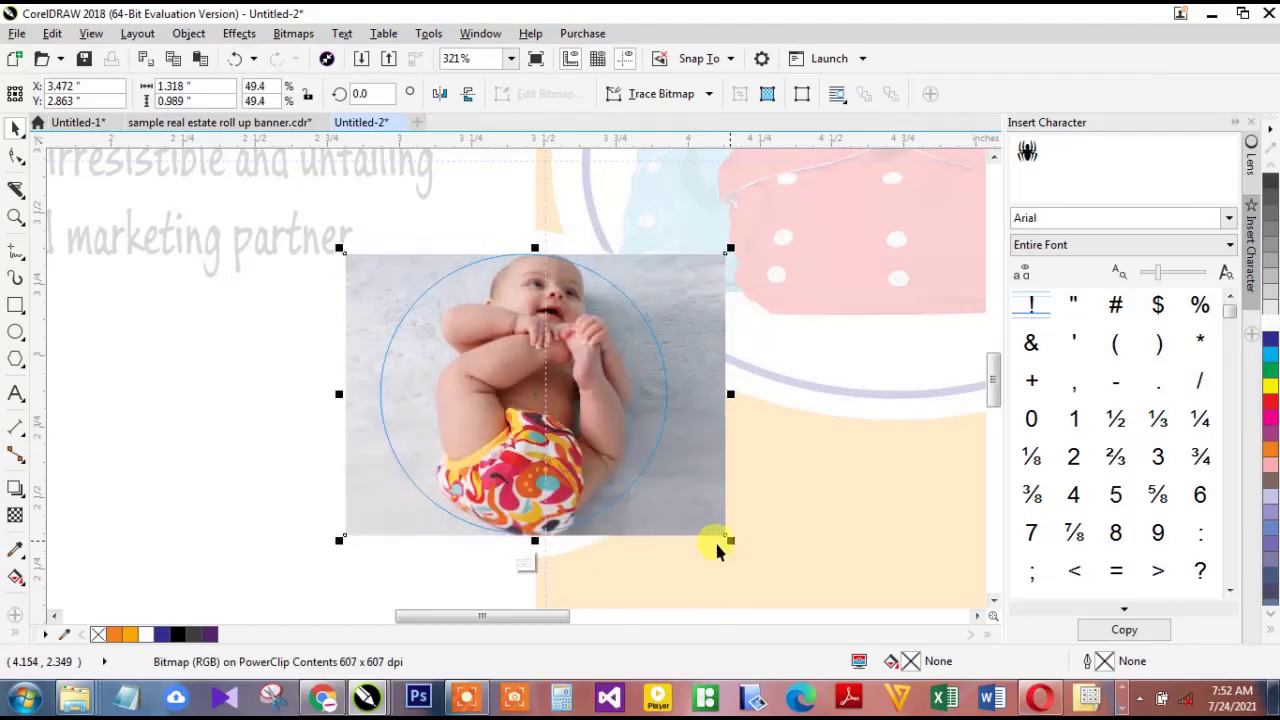
pyautogui.click(522, 563)
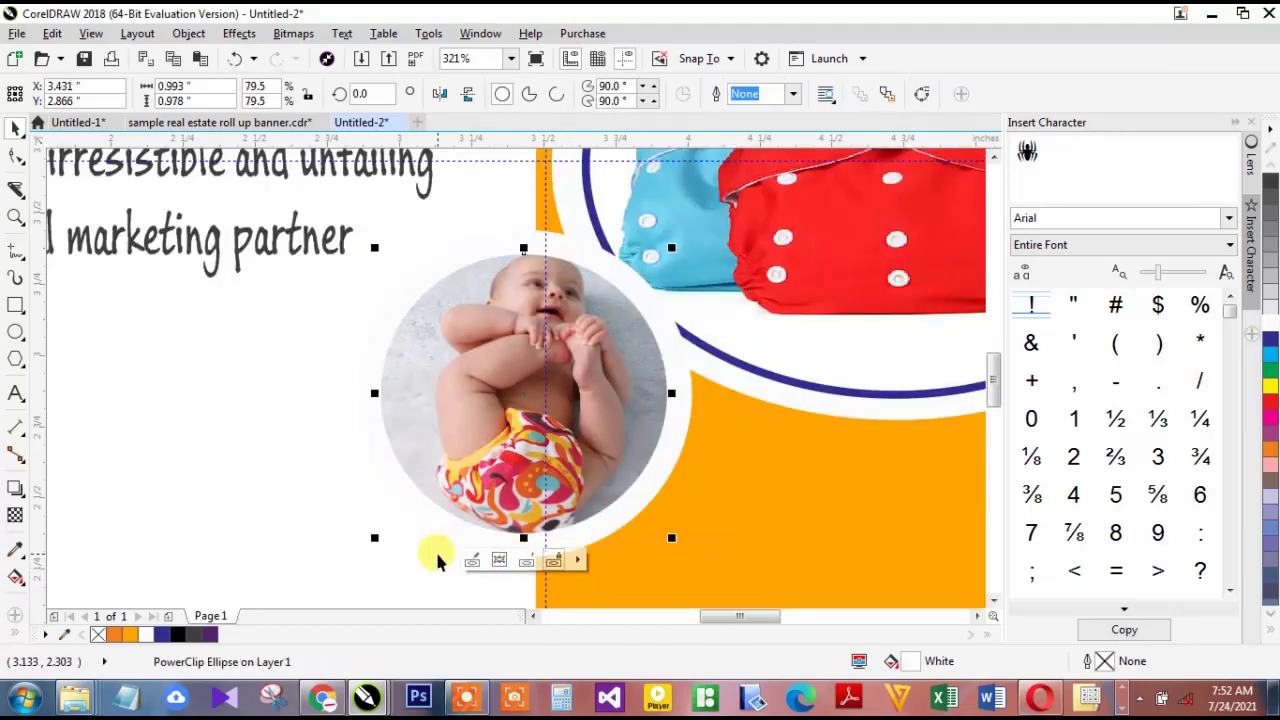
pyautogui.hotkey('shift', 'F4')
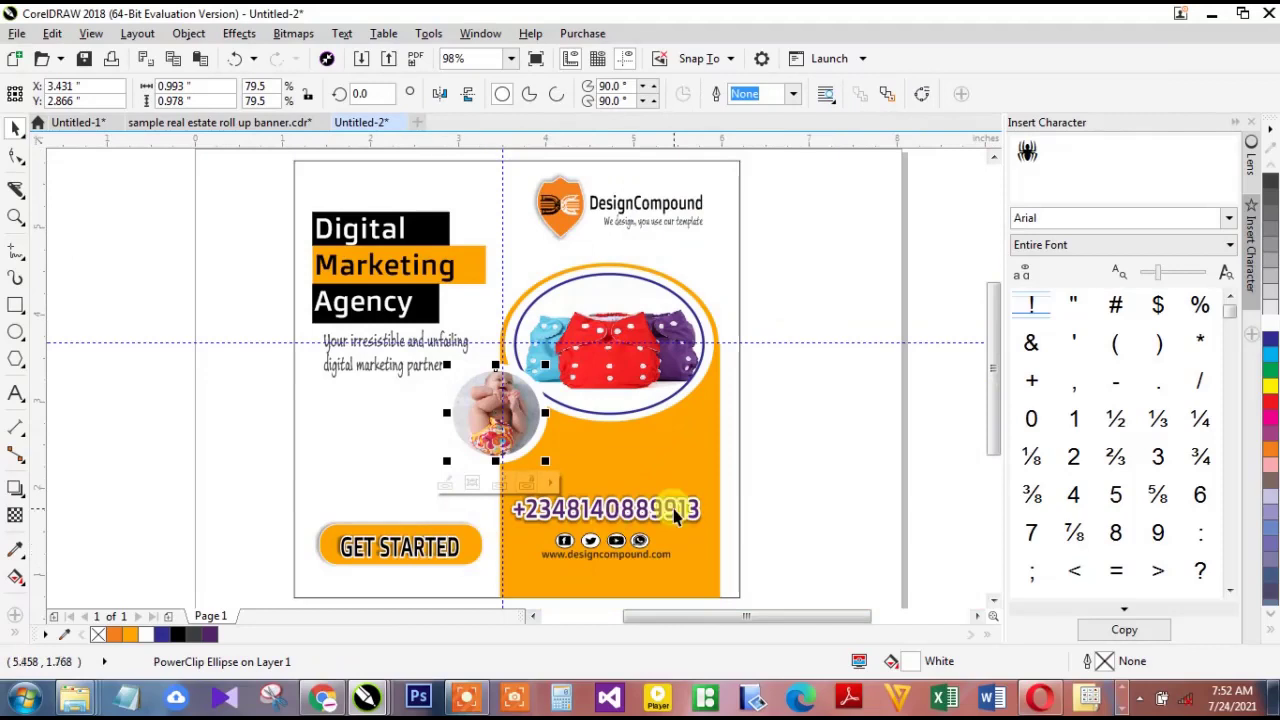
pyautogui.click(805, 479)
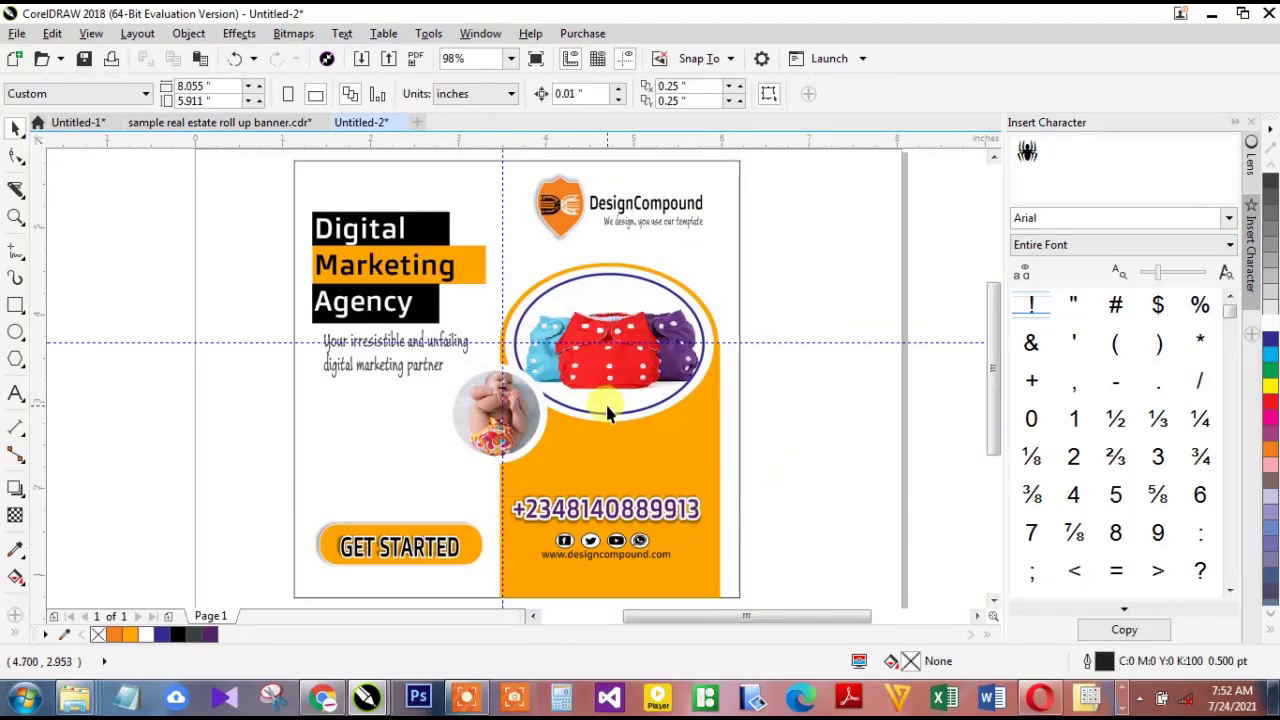
# Stretch the diaper picture's ellipse and the white ellipse behind it downward to about 2.05 inches high
pyautogui.click(611, 416)
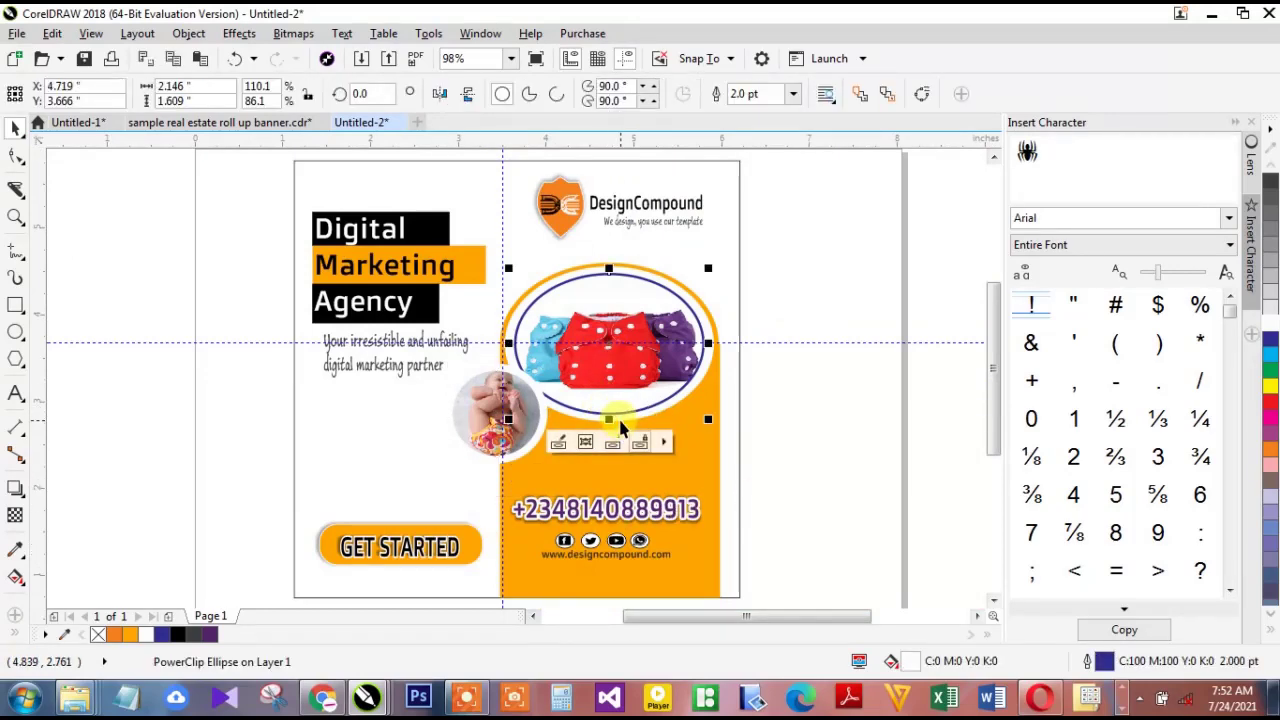
pyautogui.keyDown('shift'); pyautogui.click(621, 419); pyautogui.keyUp('shift')
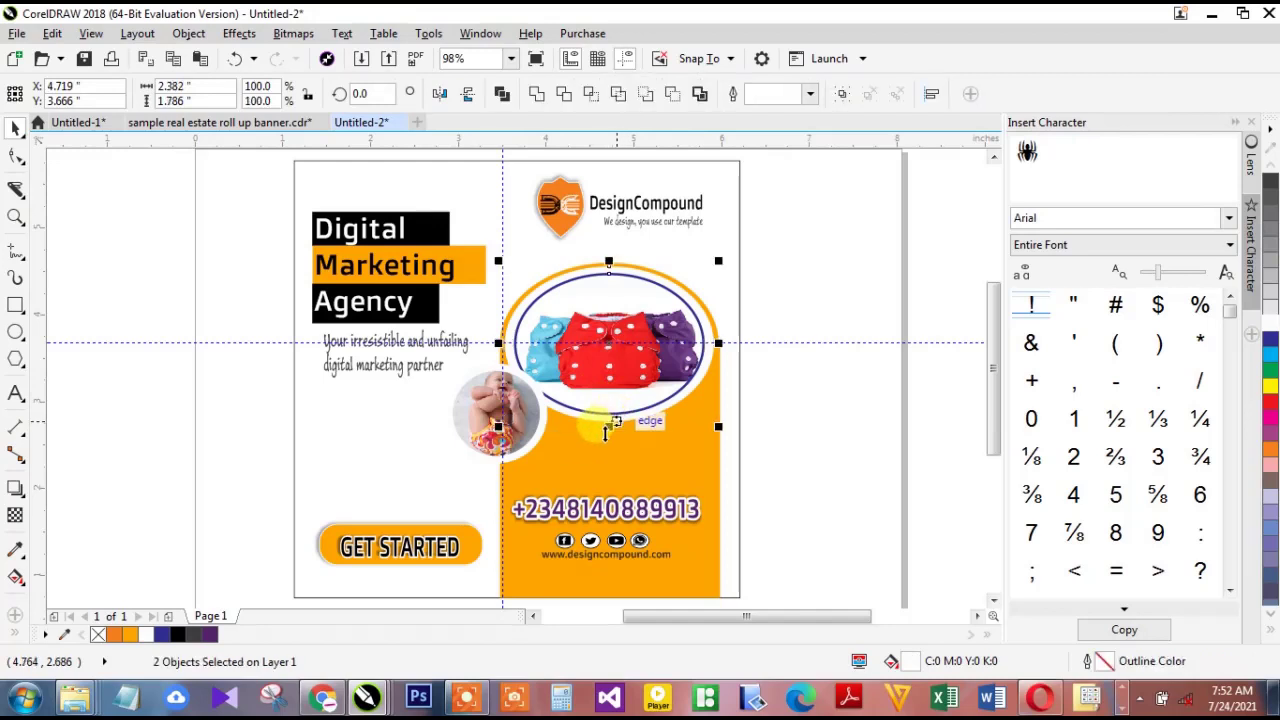
pyautogui.moveTo(609, 429); pyautogui.dragTo(608, 454)
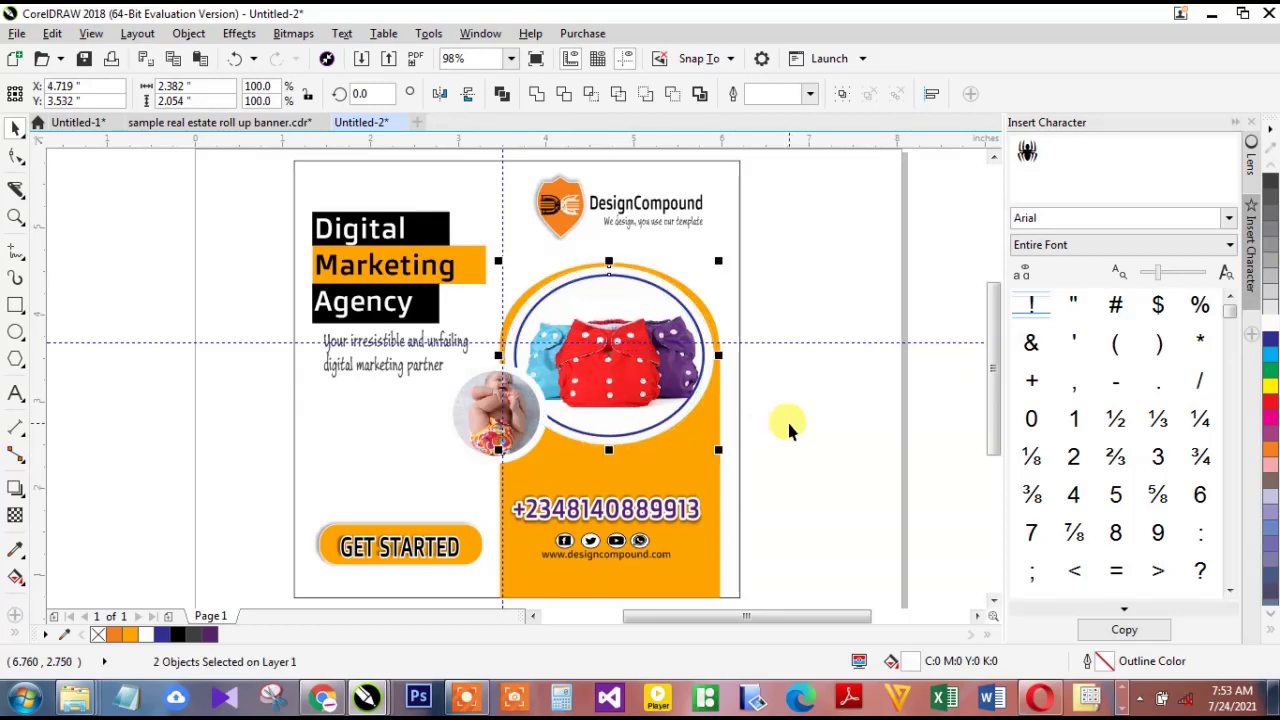